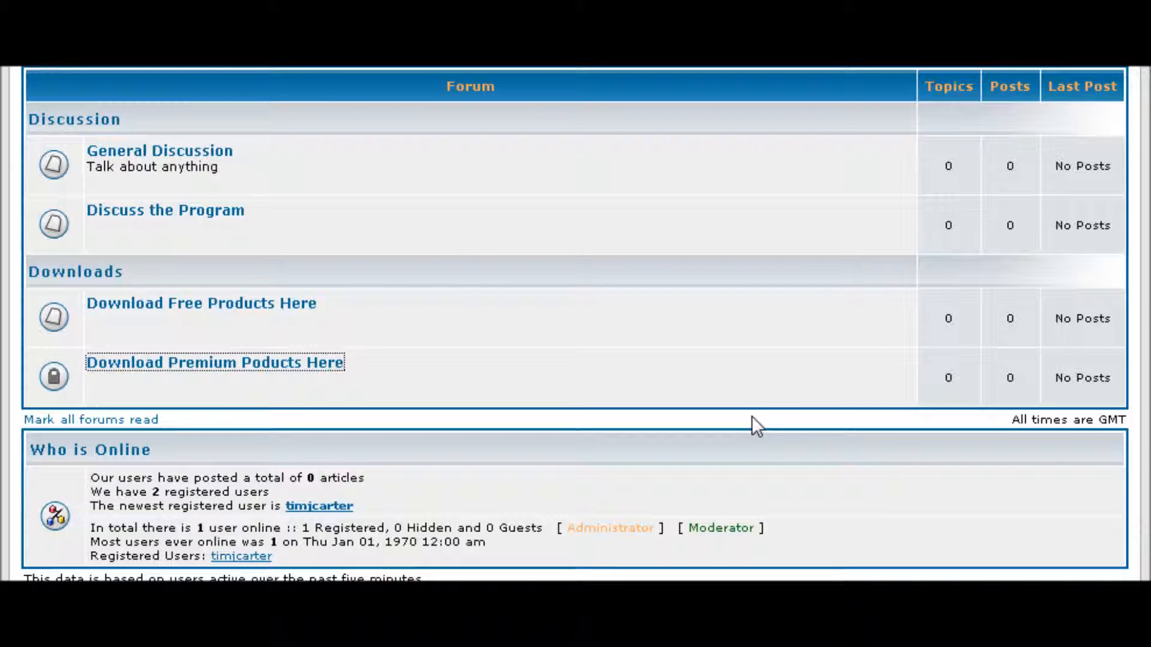
Log out of the current member account and log in to the forum with the administrator's username and password
{"action": "scroll", "coordinate": [746, 419], "scroll_direction": "up", "scroll_amount": 6}
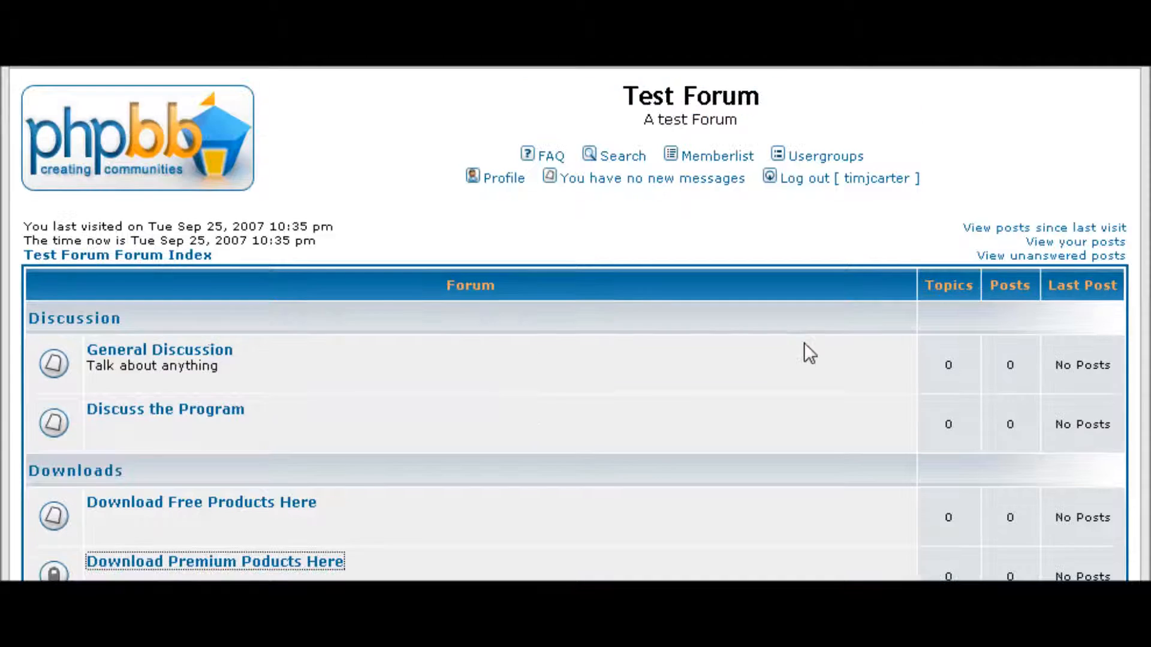
{"action": "left_click", "coordinate": [826, 179]}
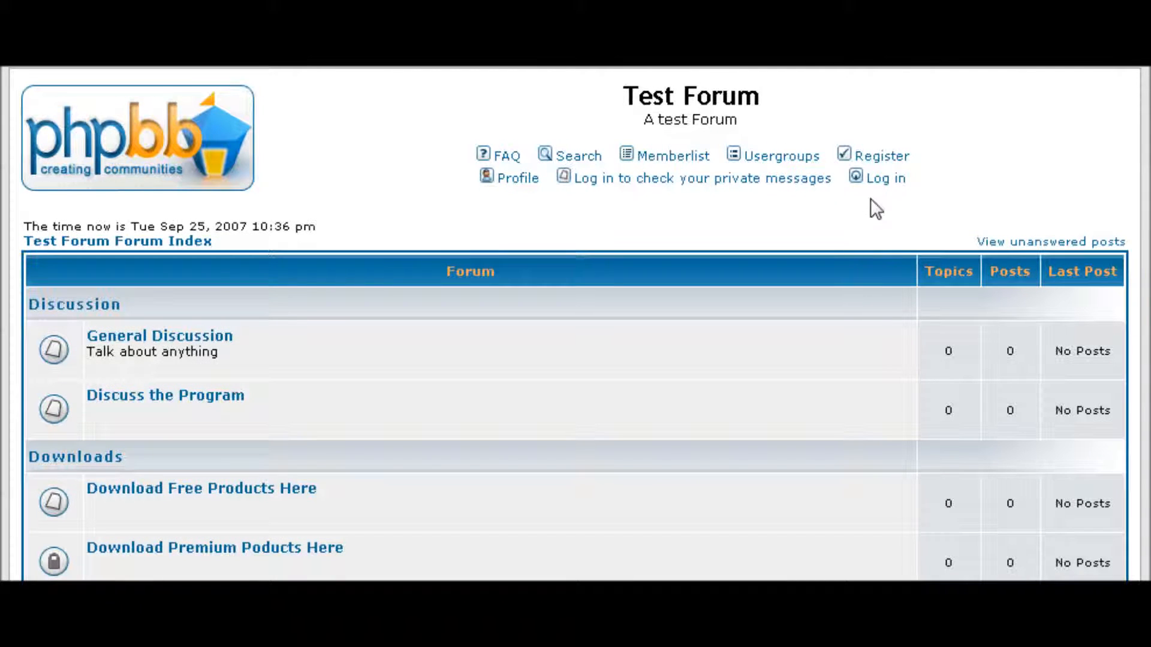
{"action": "left_click", "coordinate": [887, 183]}
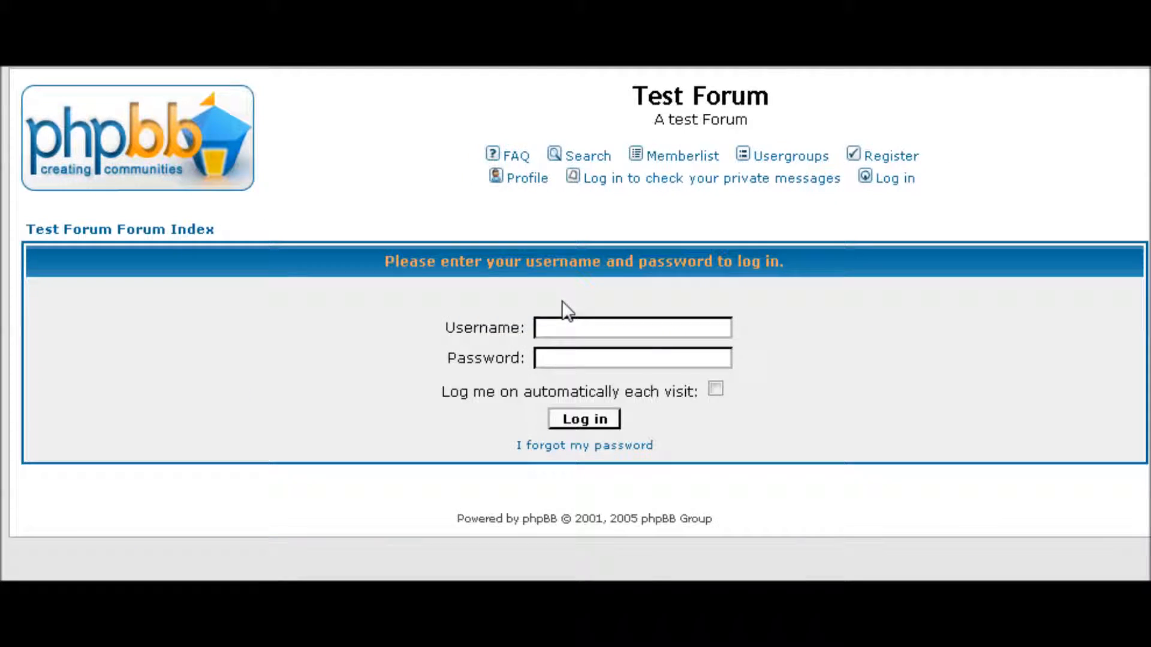
{"action": "left_click", "coordinate": [557, 323]}
{"action": "type", "text": "tim"}
{"action": "key", "text": "Down"}
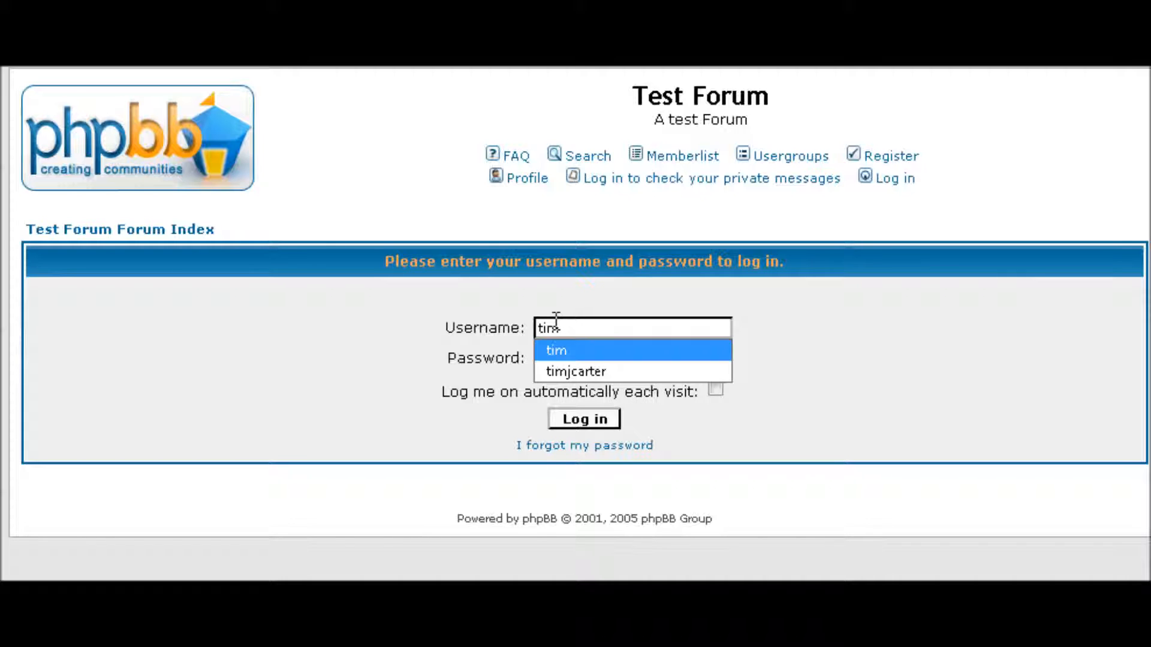
{"action": "key", "text": "Tab"}
{"action": "type", "text": "********"}
{"action": "key", "text": "Return"}
{"action": "key", "text": "Return"}
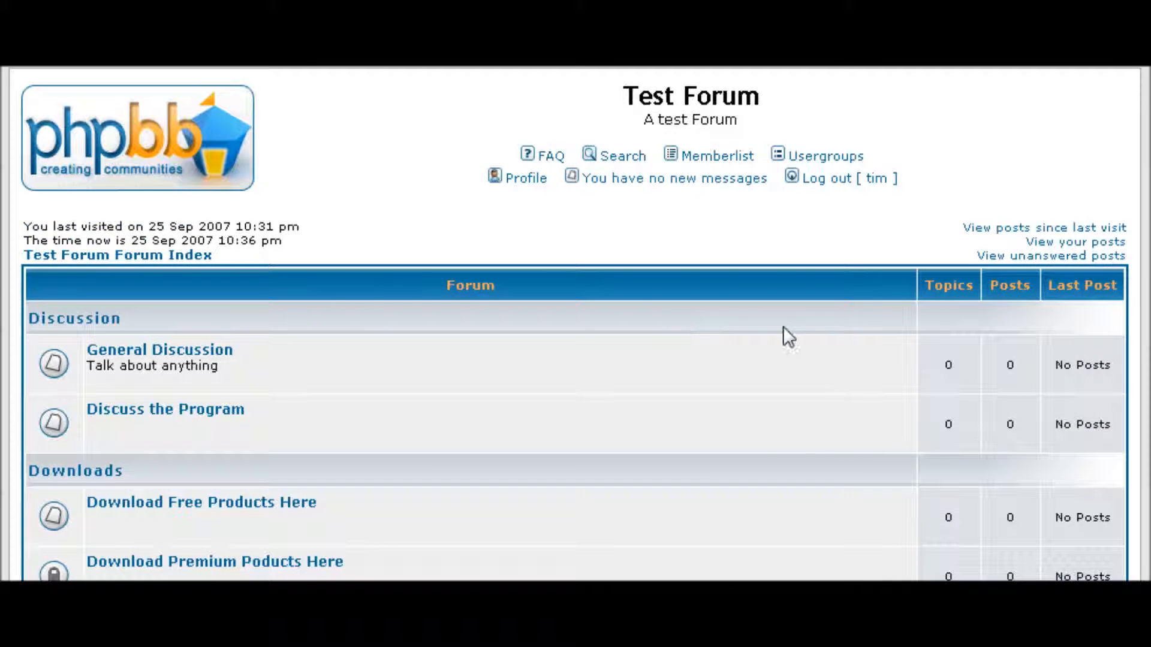
Open the Download Premium Poducts Here forum to check its access, and return to the forum index
{"action": "scroll", "coordinate": [659, 333], "scroll_direction": "down", "scroll_amount": 4}
{"action": "scroll", "coordinate": [660, 335], "scroll_direction": "down", "scroll_amount": 1}
{"action": "scroll", "coordinate": [660, 335], "scroll_direction": "up", "scroll_amount": 3}
{"action": "scroll", "coordinate": [659, 336], "scroll_direction": "down", "scroll_amount": 1}
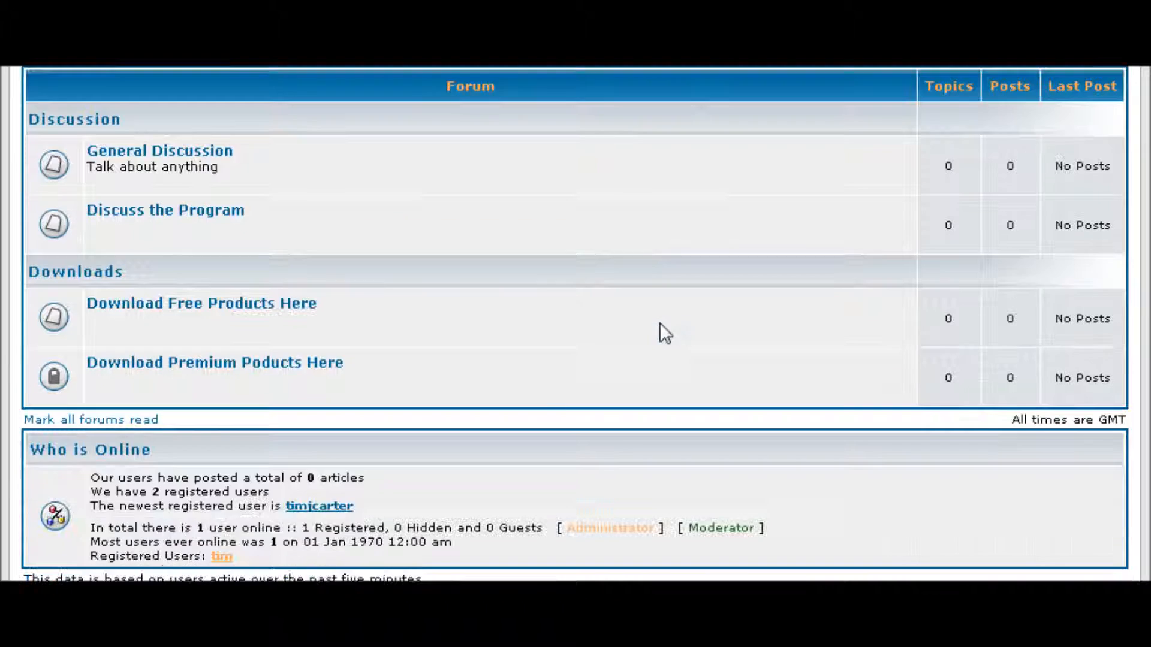
{"action": "left_click", "coordinate": [147, 364]}
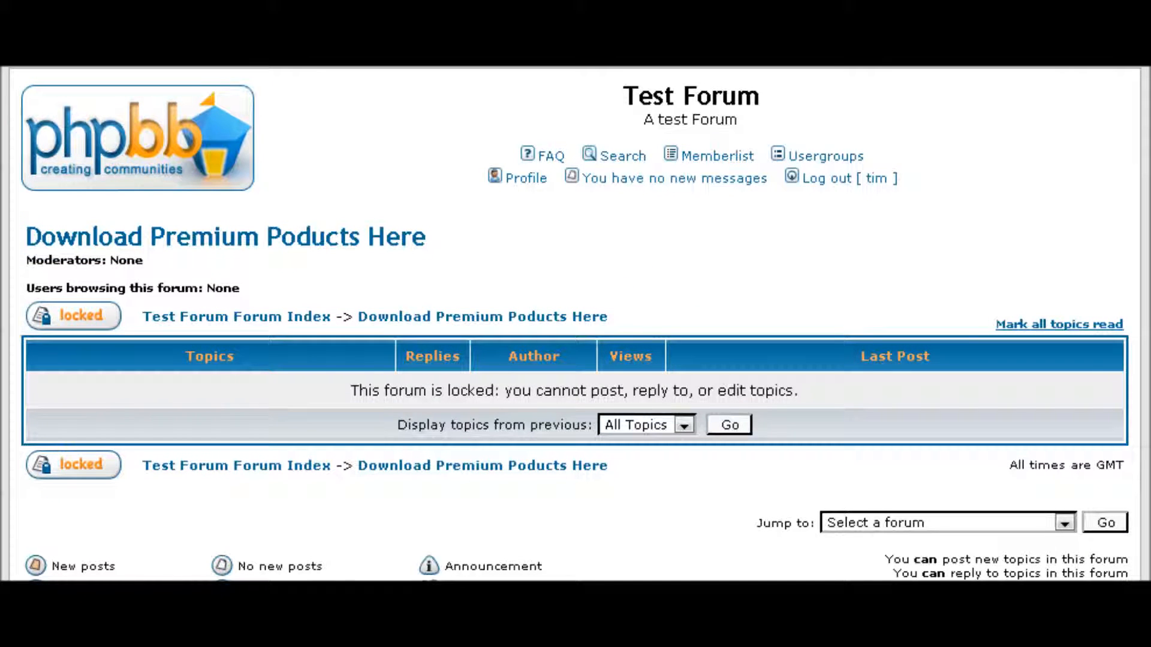
{"action": "key", "text": "alt+Left"}
Go to the forum's Administration Panel and re-authenticate by entering the account password
{"action": "scroll", "coordinate": [368, 301], "scroll_direction": "up", "scroll_amount": 2}
{"action": "scroll", "coordinate": [404, 301], "scroll_direction": "down", "scroll_amount": 4}
{"action": "scroll", "coordinate": [577, 292], "scroll_direction": "up", "scroll_amount": 4}
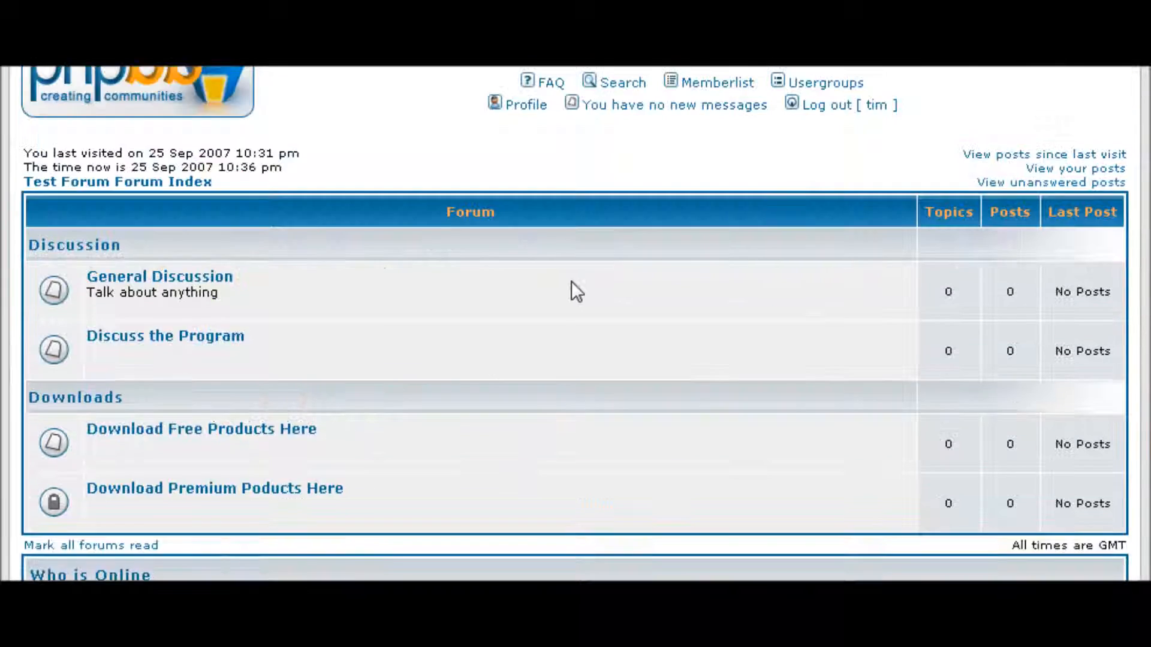
{"action": "scroll", "coordinate": [574, 292], "scroll_direction": "up", "scroll_amount": 2}
{"action": "scroll", "coordinate": [616, 285], "scroll_direction": "down", "scroll_amount": 5}
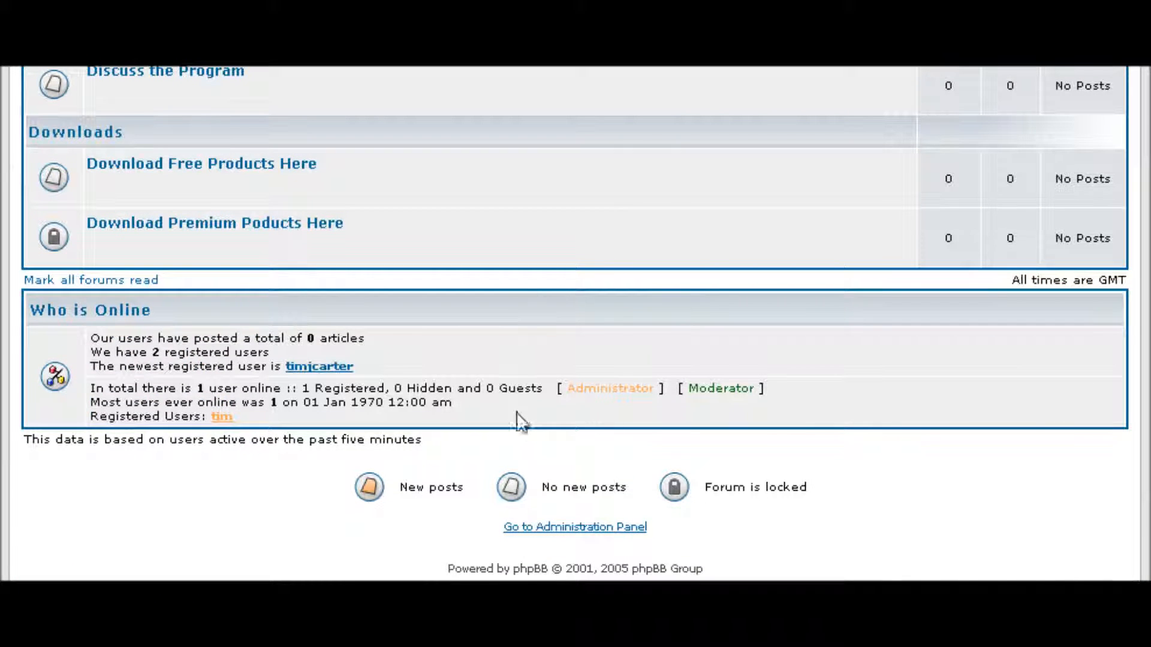
{"action": "left_click", "coordinate": [568, 527]}
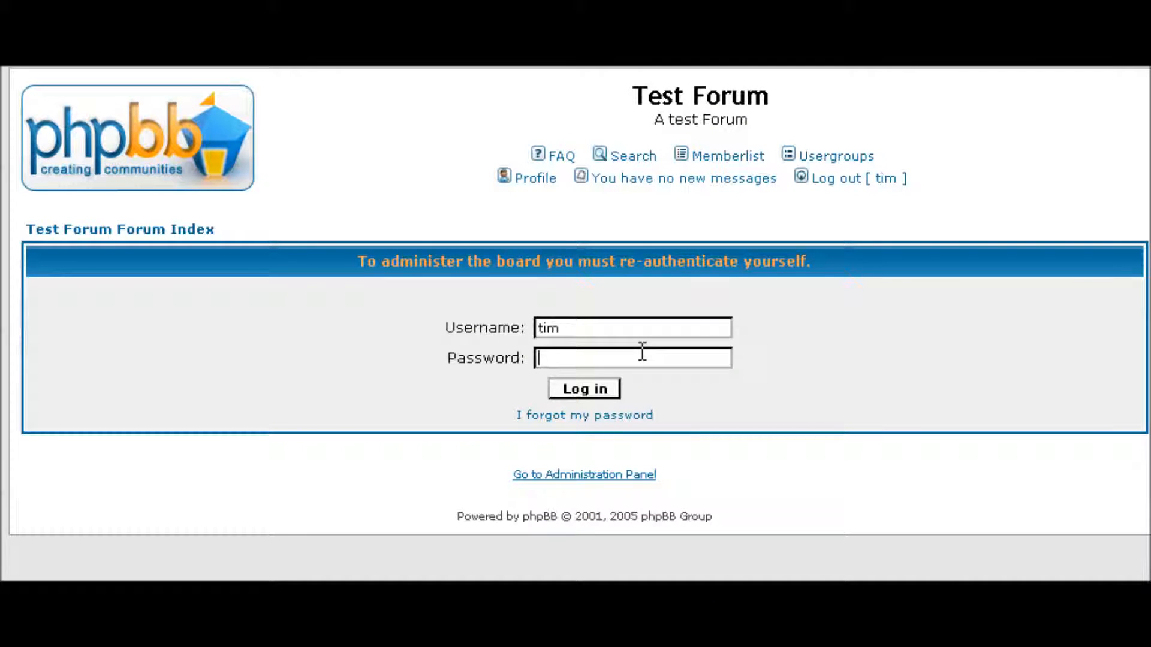
{"action": "type", "text": "********"}
{"action": "key", "text": "Return"}
{"action": "key", "text": "Return"}
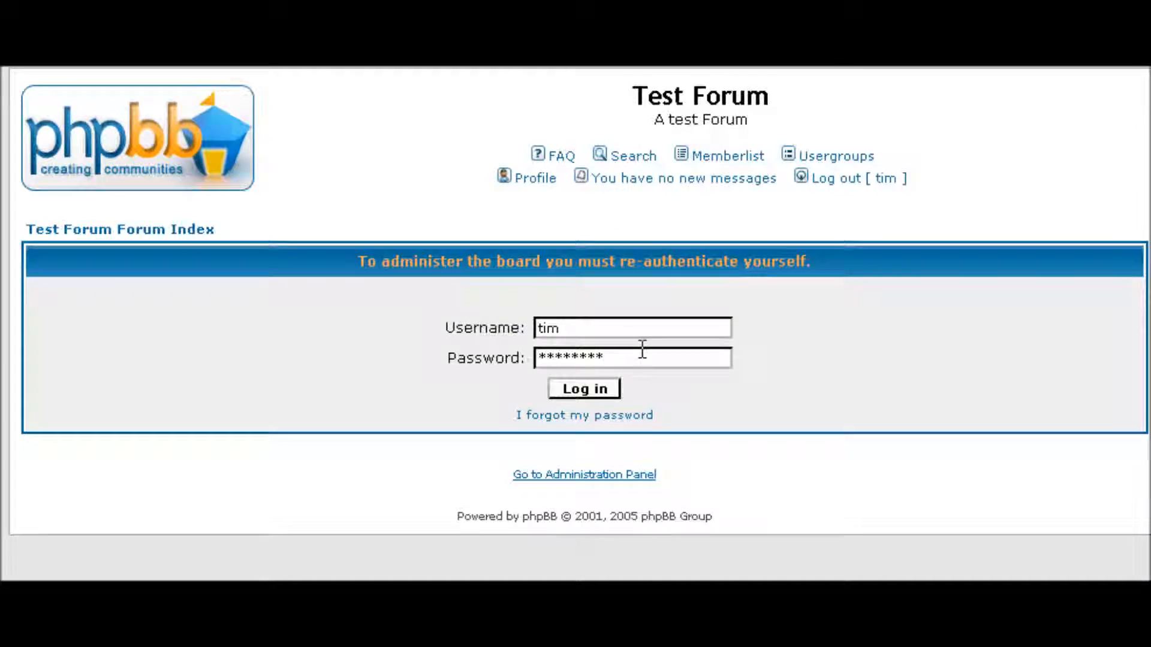
Open the User Admin management page, search all usernames with the wildcard *, and close the username finder
{"action": "scroll", "coordinate": [300, 383], "scroll_direction": "down", "scroll_amount": 2}
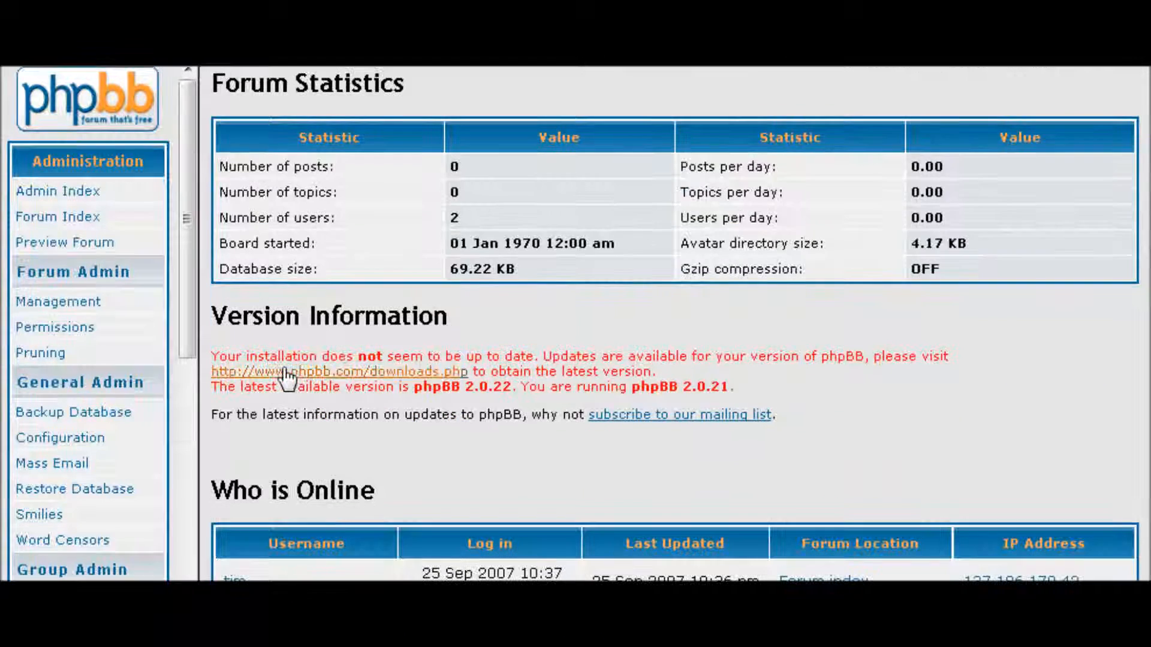
{"action": "scroll", "coordinate": [156, 351], "scroll_direction": "down", "scroll_amount": 10}
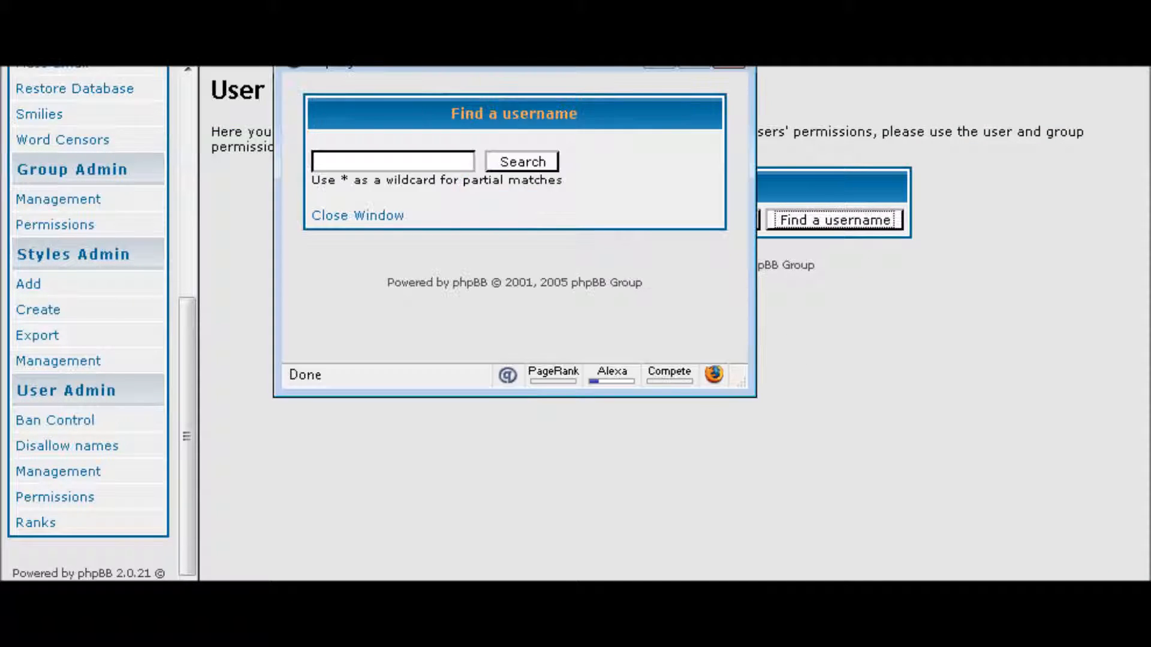
{"action": "left_click", "coordinate": [356, 160]}
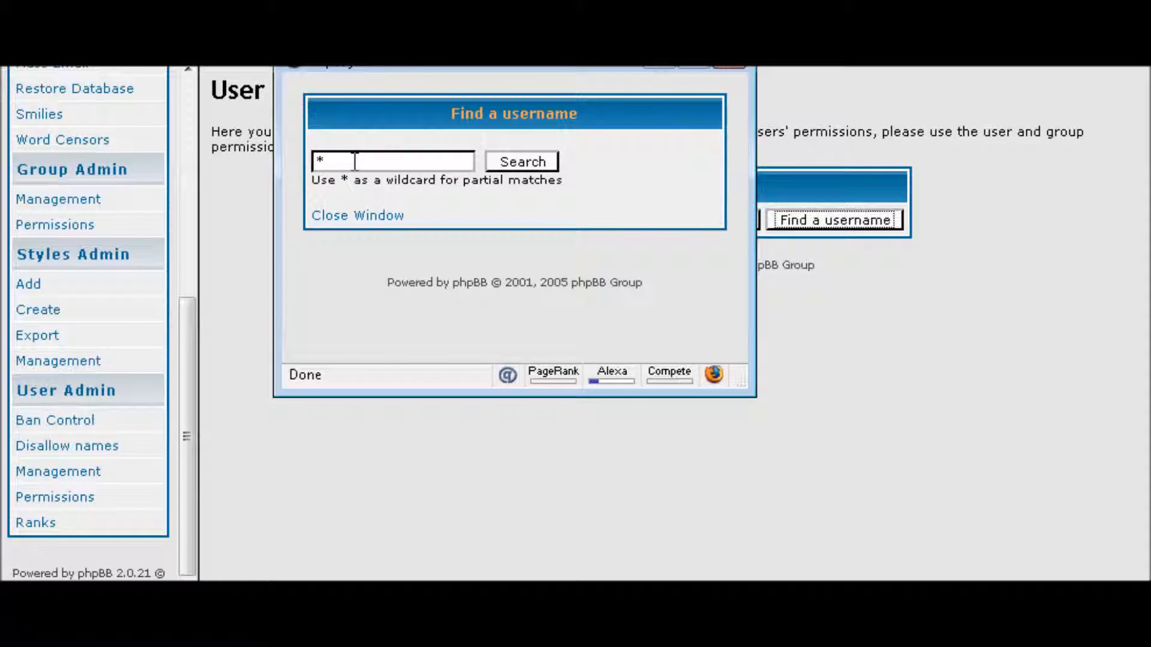
{"action": "left_click", "coordinate": [520, 160]}
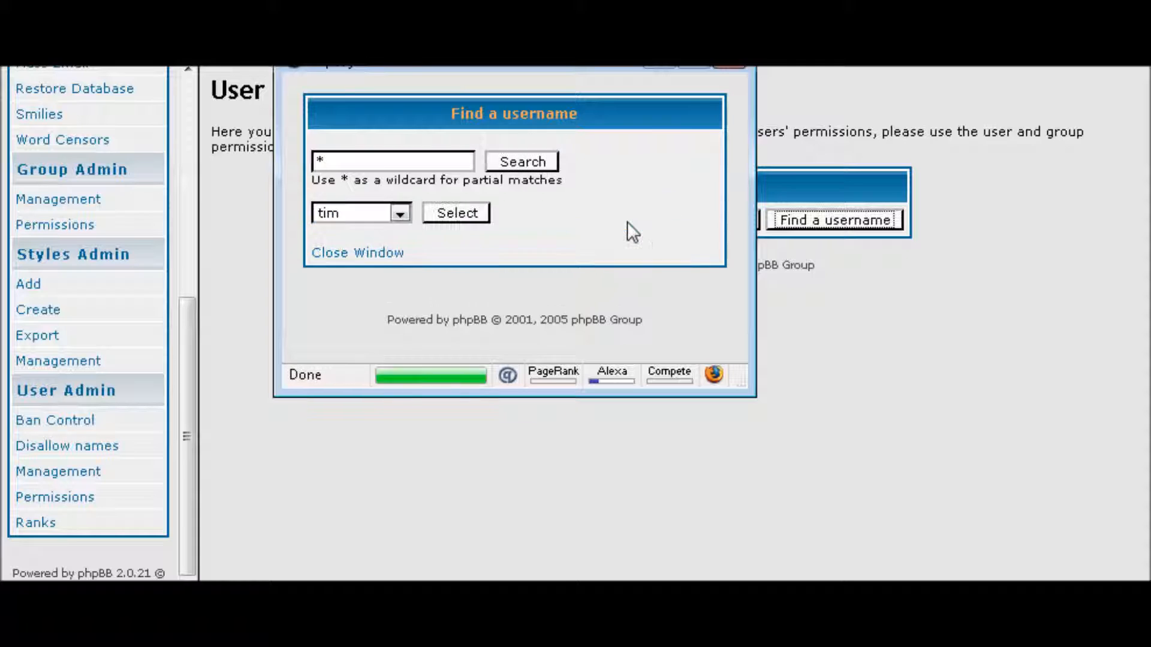
{"action": "left_click", "coordinate": [399, 213]}
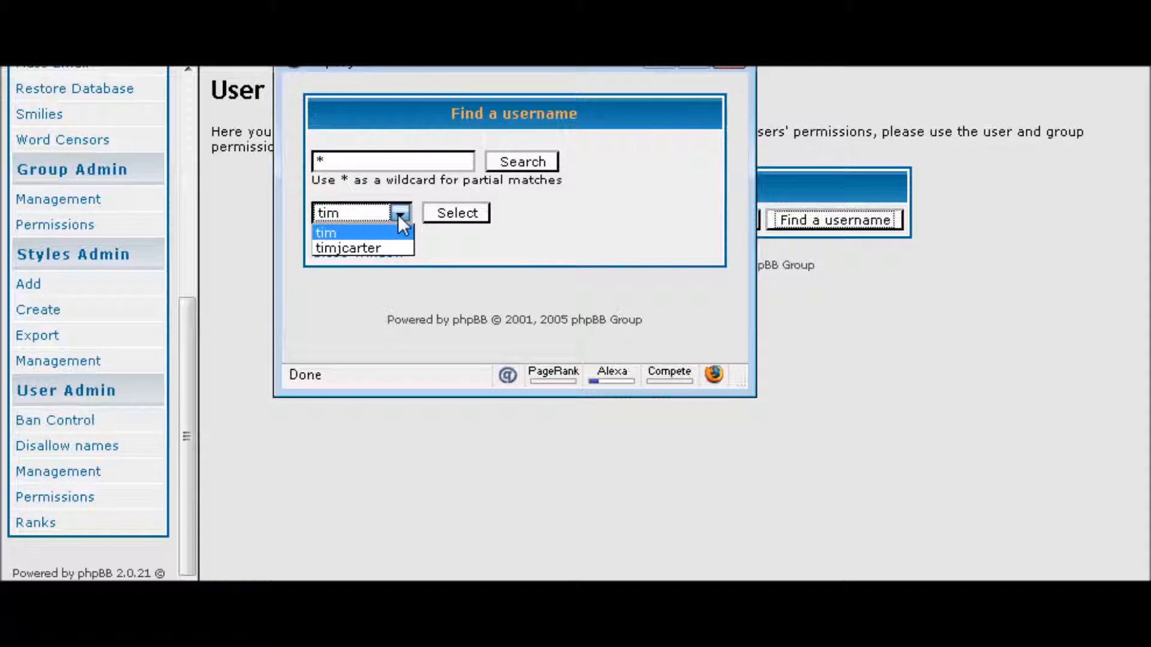
{"action": "left_click", "coordinate": [399, 233]}
{"action": "left_click", "coordinate": [385, 254]}
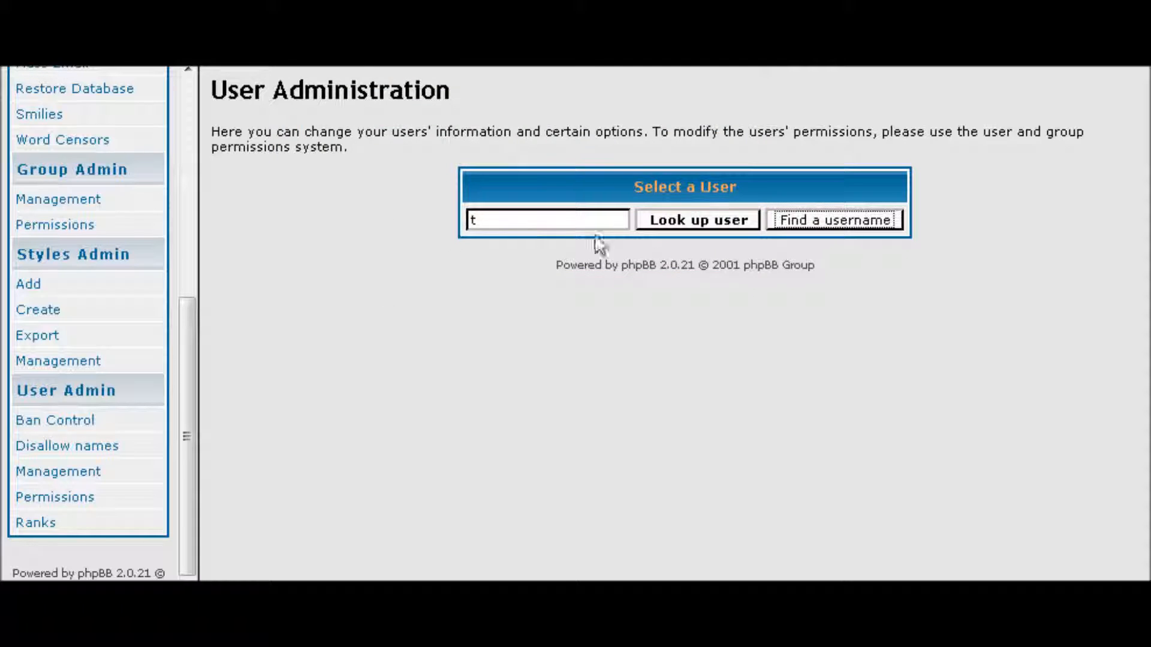
Find usernames with the wildcard *, select the administrator's account and look up its user record
{"action": "left_click_drag", "start_coordinate": [519, 222], "coordinate": [462, 223]}
{"action": "left_click", "coordinate": [817, 219]}
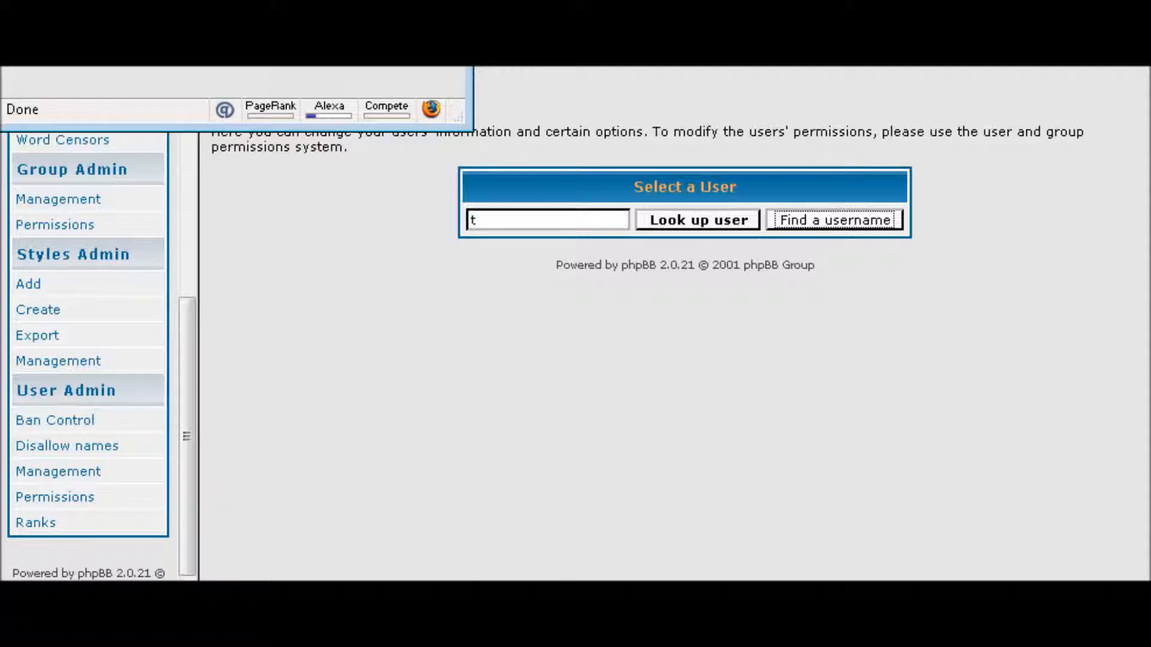
{"action": "left_click", "coordinate": [316, 241]}
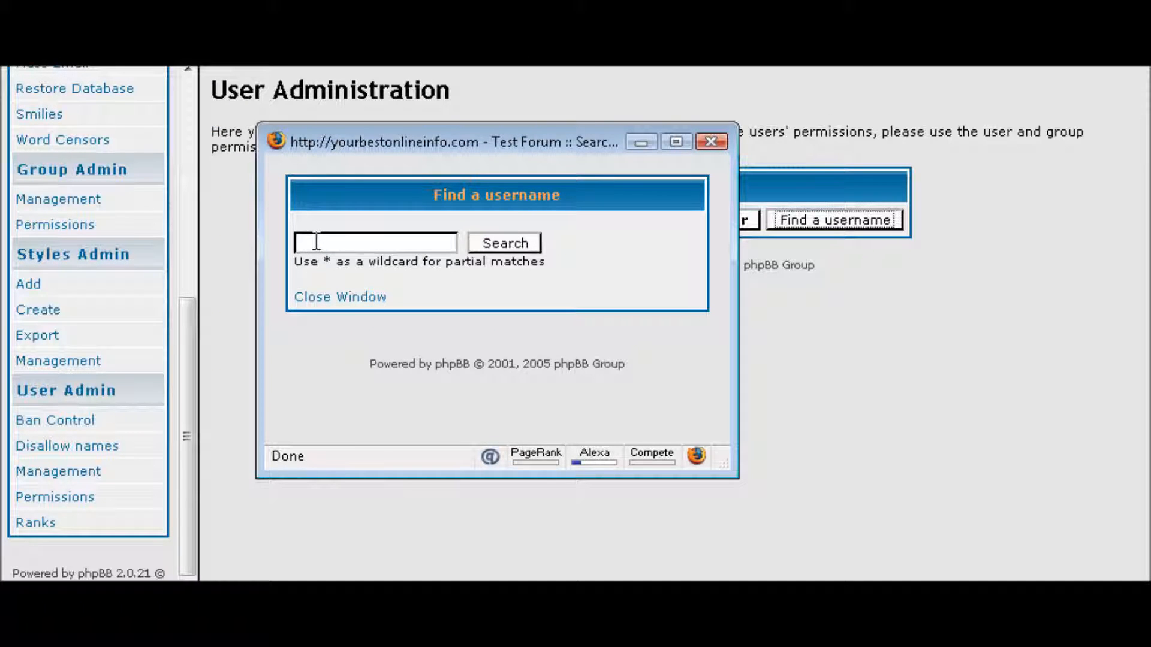
{"action": "type", "text": "*"}
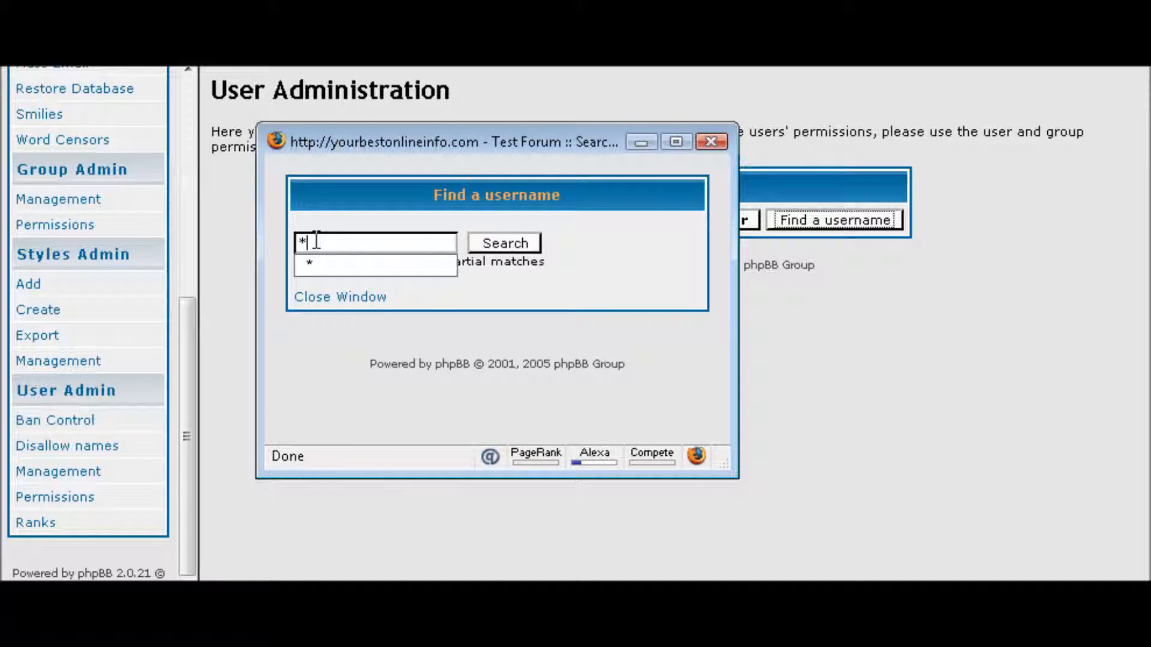
{"action": "left_click", "coordinate": [490, 240]}
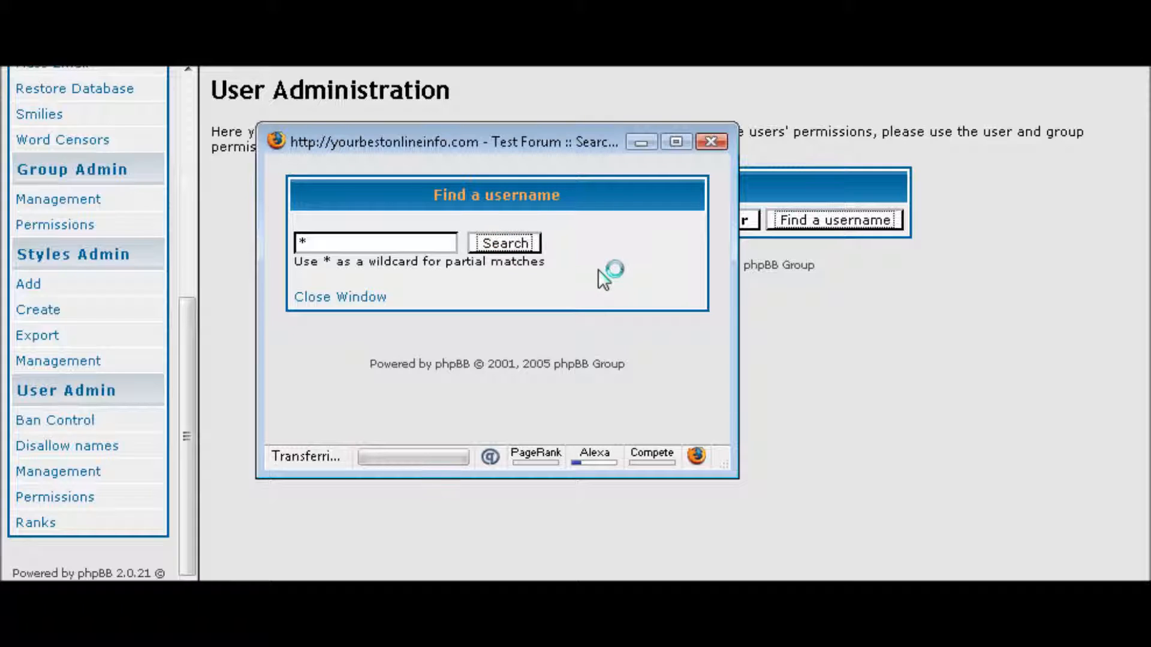
{"action": "left_click", "coordinate": [438, 294]}
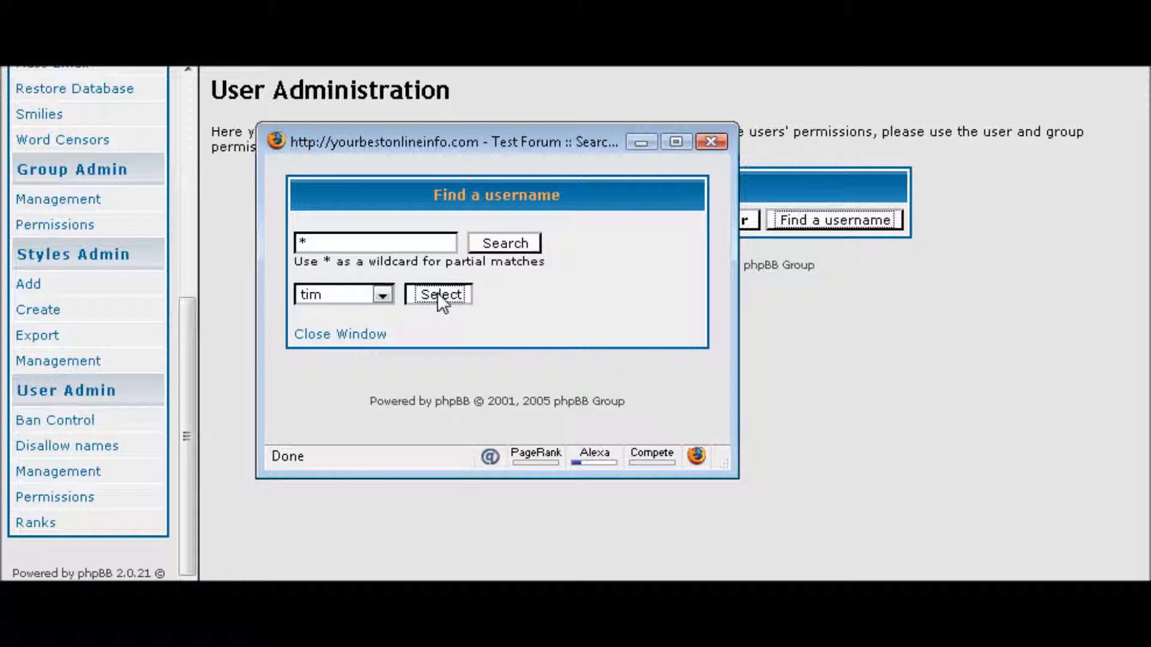
{"action": "left_click", "coordinate": [665, 220]}
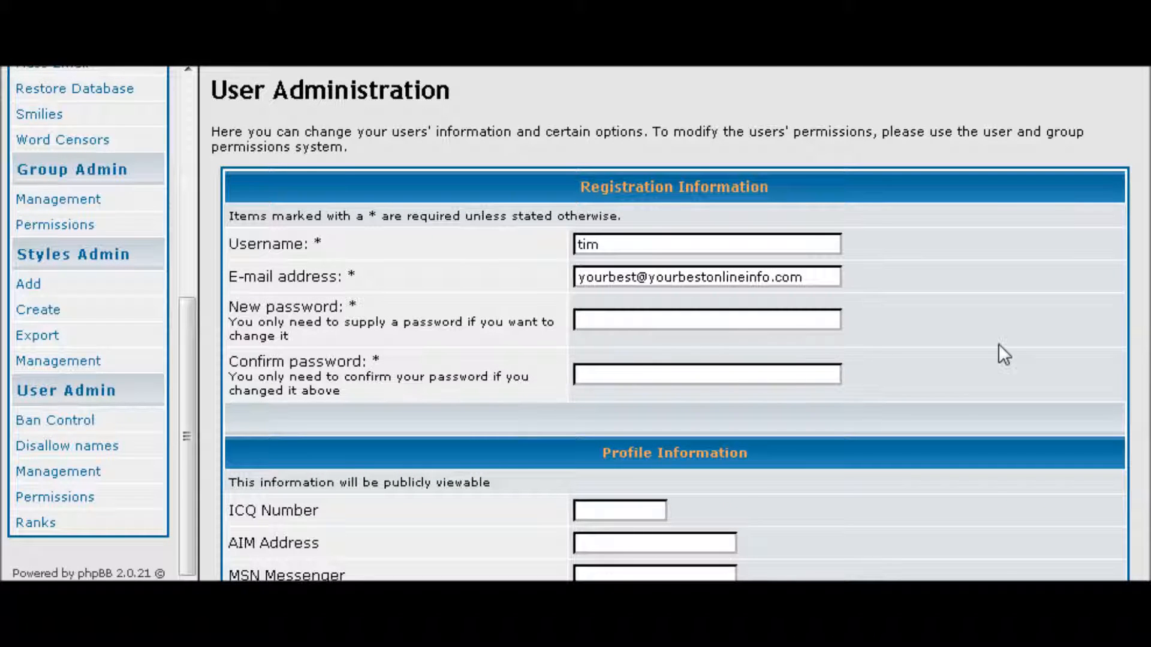
Examine the user's registration, profile, preference, avatar and special admin-only fields
{"action": "scroll", "coordinate": [1001, 342], "scroll_direction": "down", "scroll_amount": 10}
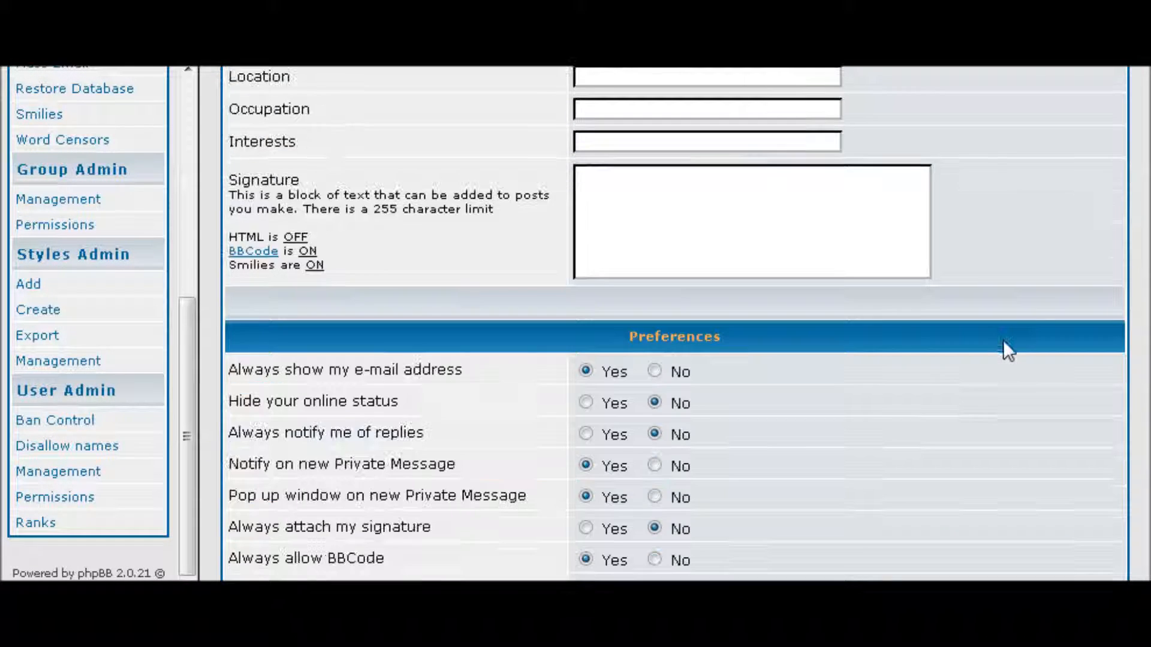
{"action": "scroll", "coordinate": [1003, 340], "scroll_direction": "down", "scroll_amount": 3}
{"action": "scroll", "coordinate": [1005, 340], "scroll_direction": "down", "scroll_amount": 4}
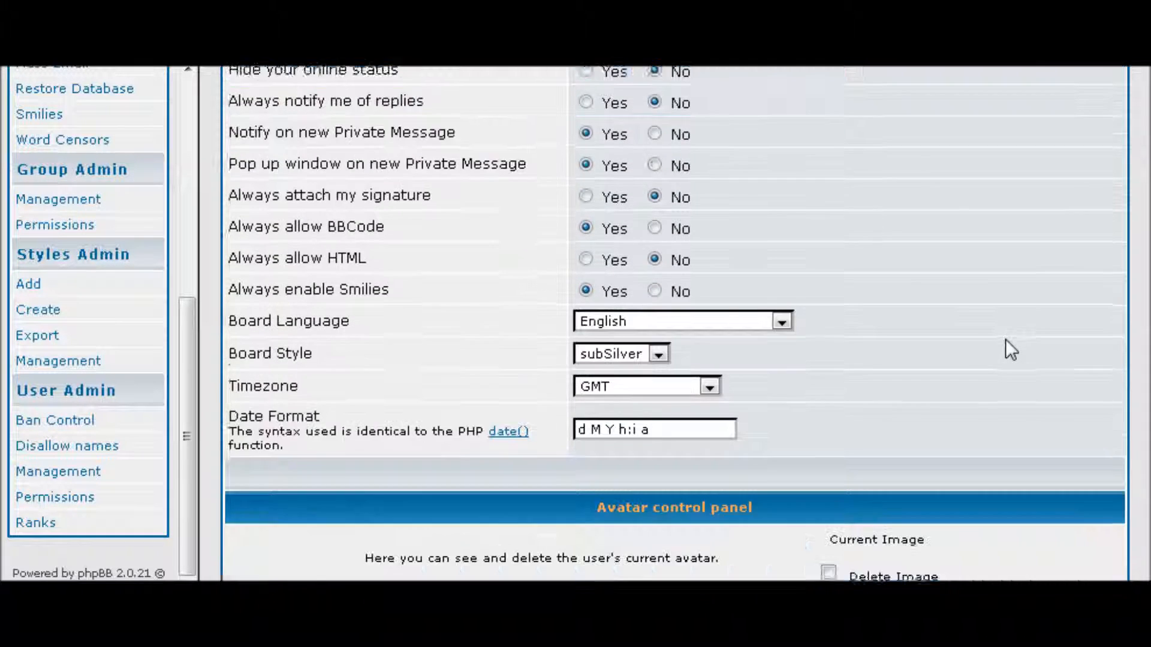
{"action": "scroll", "coordinate": [1005, 350], "scroll_direction": "down", "scroll_amount": 2}
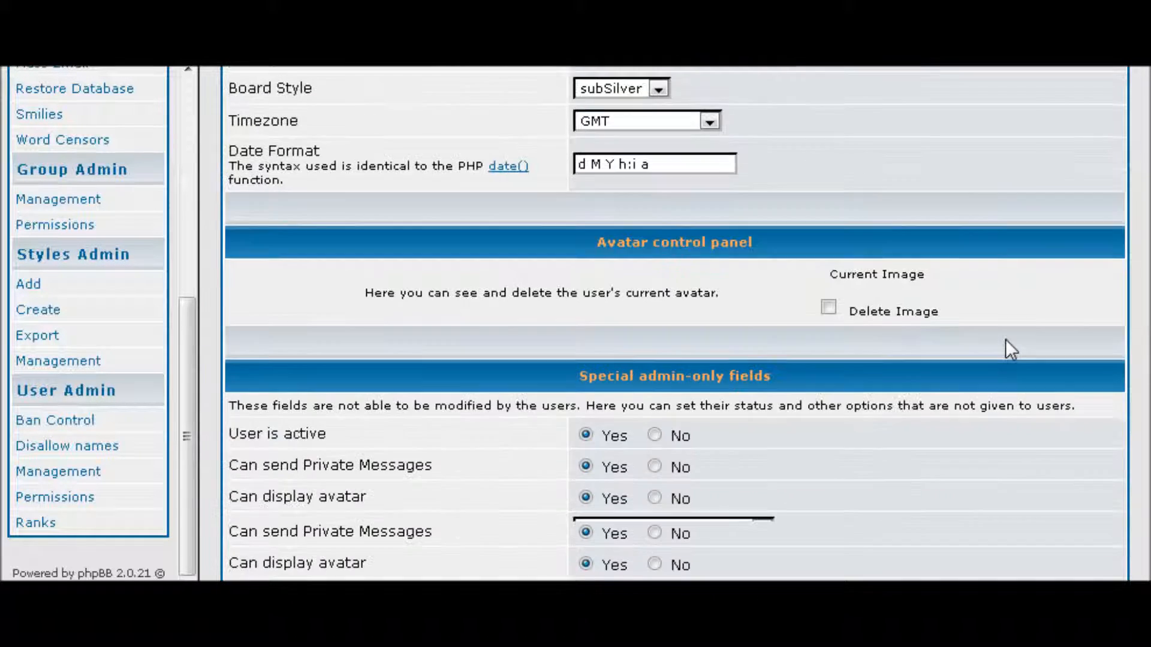
{"action": "scroll", "coordinate": [1011, 350], "scroll_direction": "up", "scroll_amount": 6}
{"action": "scroll", "coordinate": [1010, 340], "scroll_direction": "up", "scroll_amount": 6}
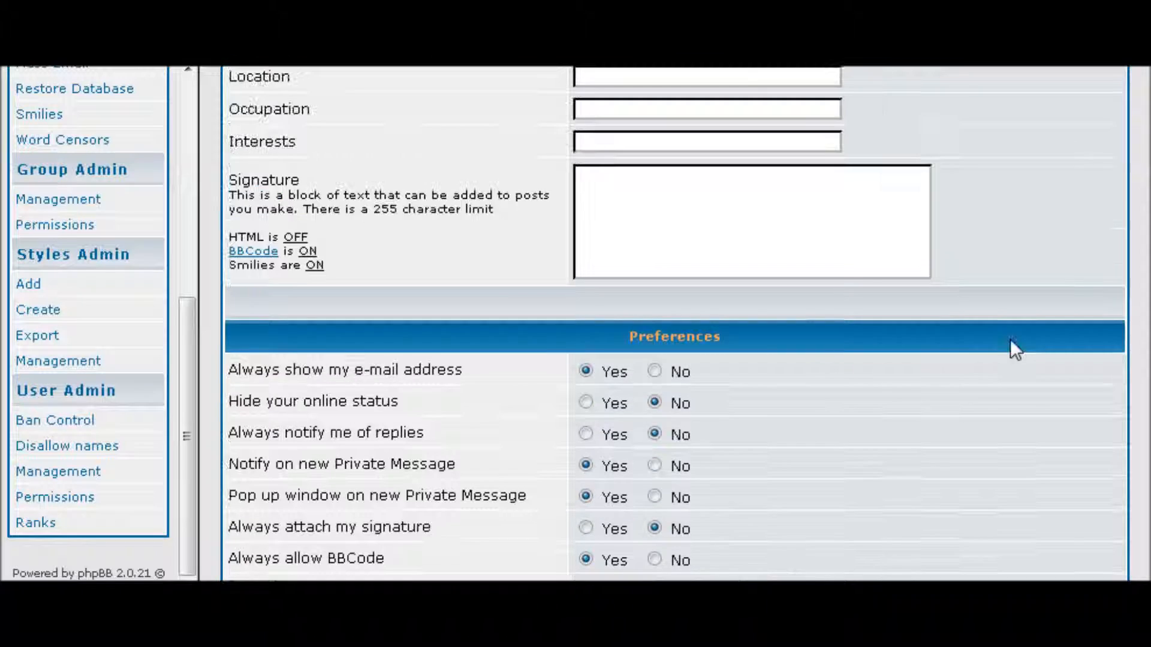
{"action": "scroll", "coordinate": [1012, 338], "scroll_direction": "down", "scroll_amount": 1}
{"action": "scroll", "coordinate": [1012, 338], "scroll_direction": "down", "scroll_amount": 4}
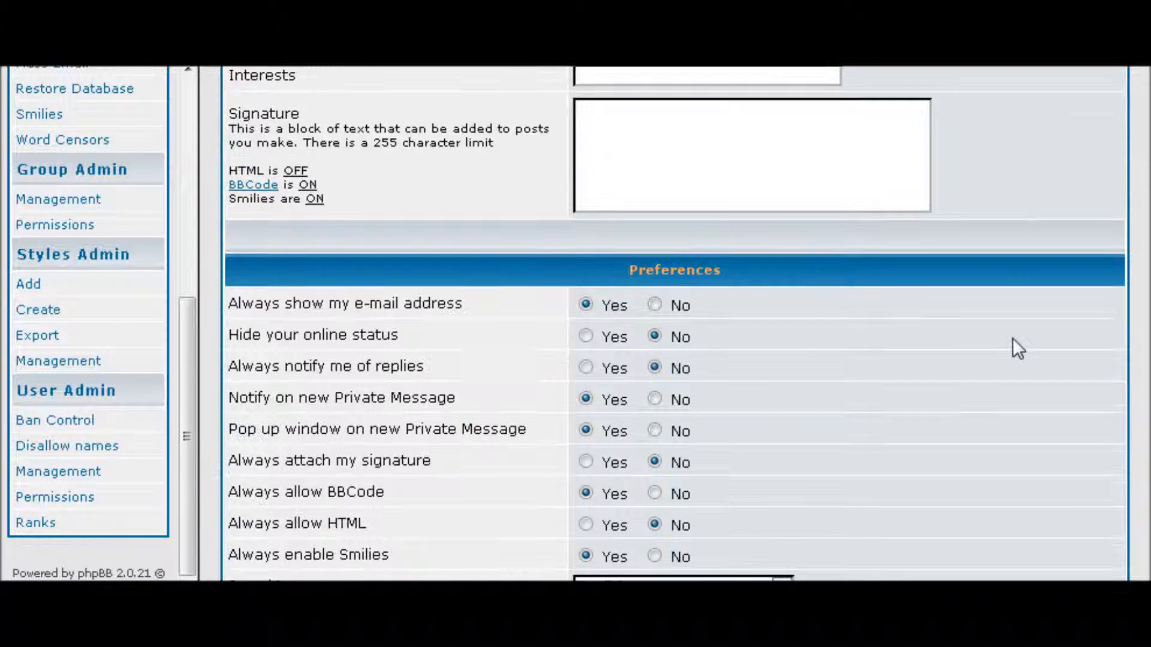
{"action": "scroll", "coordinate": [1016, 338], "scroll_direction": "down", "scroll_amount": 1}
{"action": "scroll", "coordinate": [1015, 339], "scroll_direction": "up", "scroll_amount": 1}
{"action": "scroll", "coordinate": [1015, 338], "scroll_direction": "down", "scroll_amount": 8}
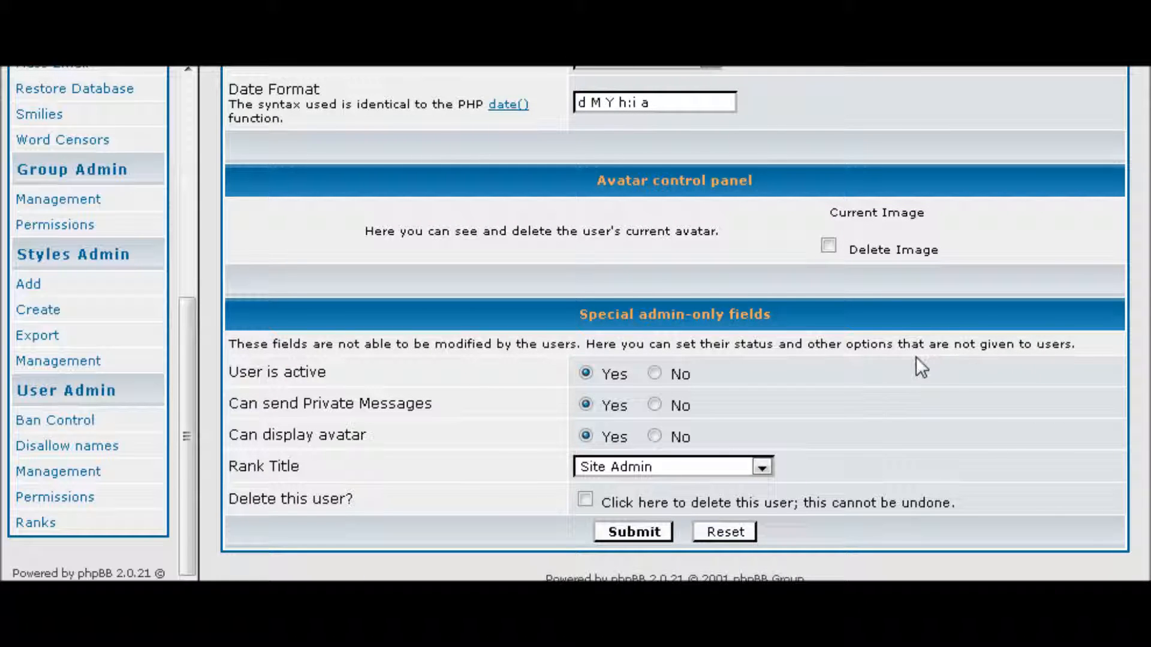
{"action": "scroll", "coordinate": [907, 355], "scroll_direction": "up", "scroll_amount": 2}
{"action": "scroll", "coordinate": [935, 356], "scroll_direction": "up", "scroll_amount": 10}
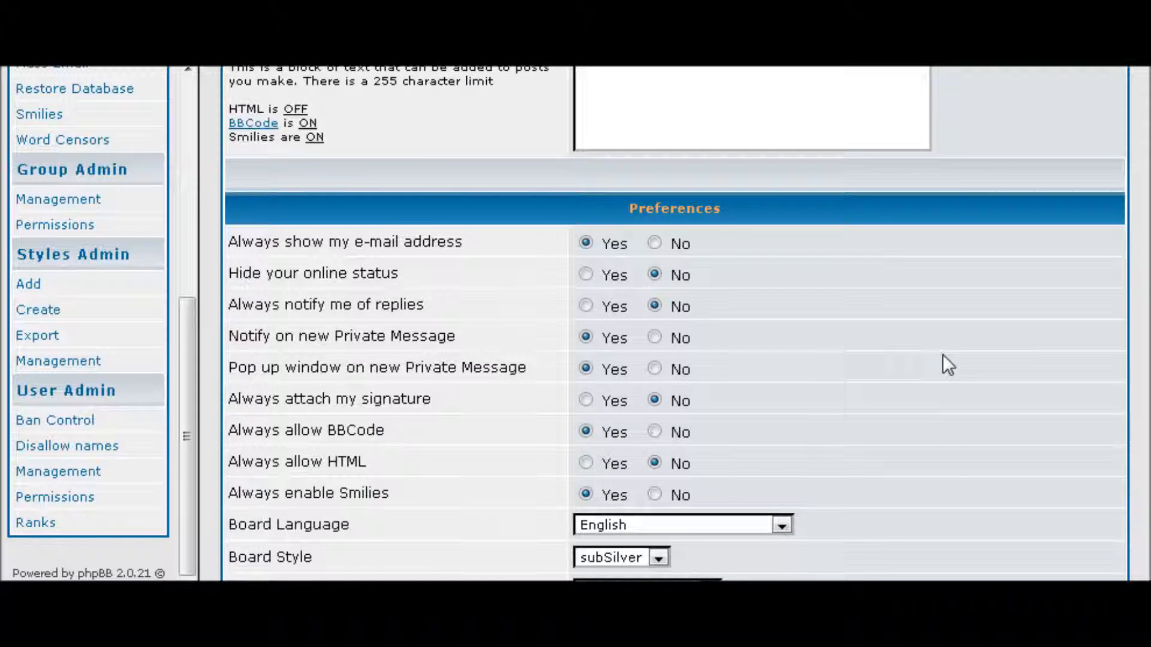
{"action": "scroll", "coordinate": [964, 354], "scroll_direction": "up", "scroll_amount": 6}
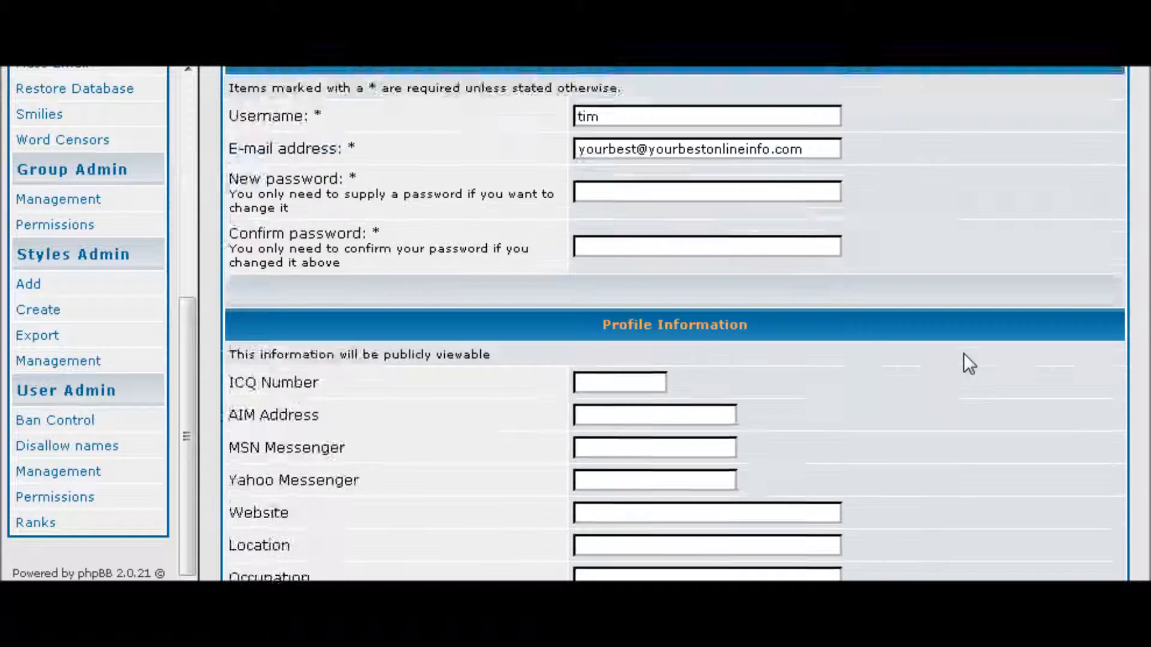
{"action": "scroll", "coordinate": [964, 355], "scroll_direction": "down", "scroll_amount": 3}
{"action": "scroll", "coordinate": [963, 353], "scroll_direction": "down", "scroll_amount": 7}
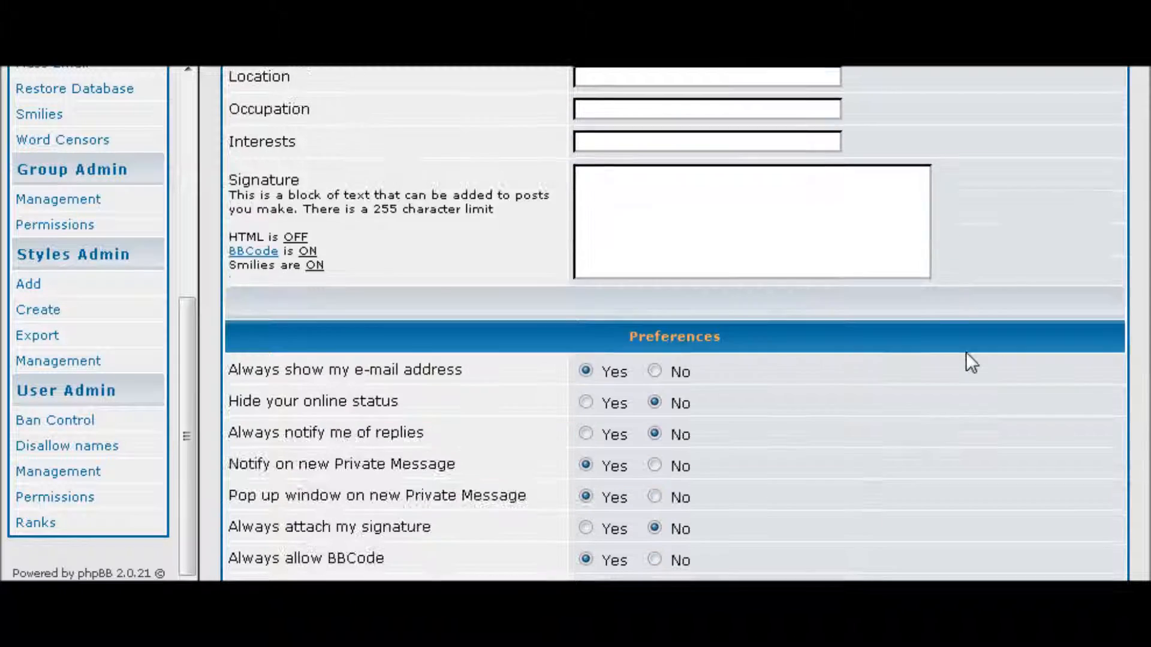
{"action": "scroll", "coordinate": [965, 352], "scroll_direction": "down", "scroll_amount": 2}
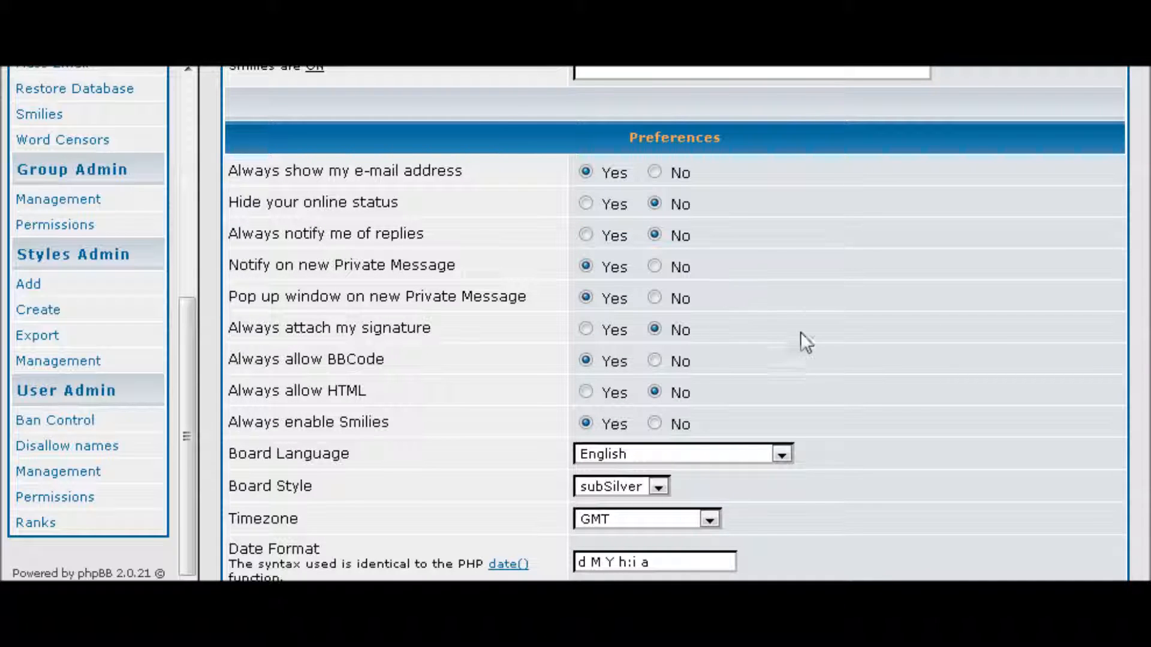
{"action": "scroll", "coordinate": [954, 339], "scroll_direction": "down", "scroll_amount": 1}
{"action": "scroll", "coordinate": [954, 338], "scroll_direction": "up", "scroll_amount": 9}
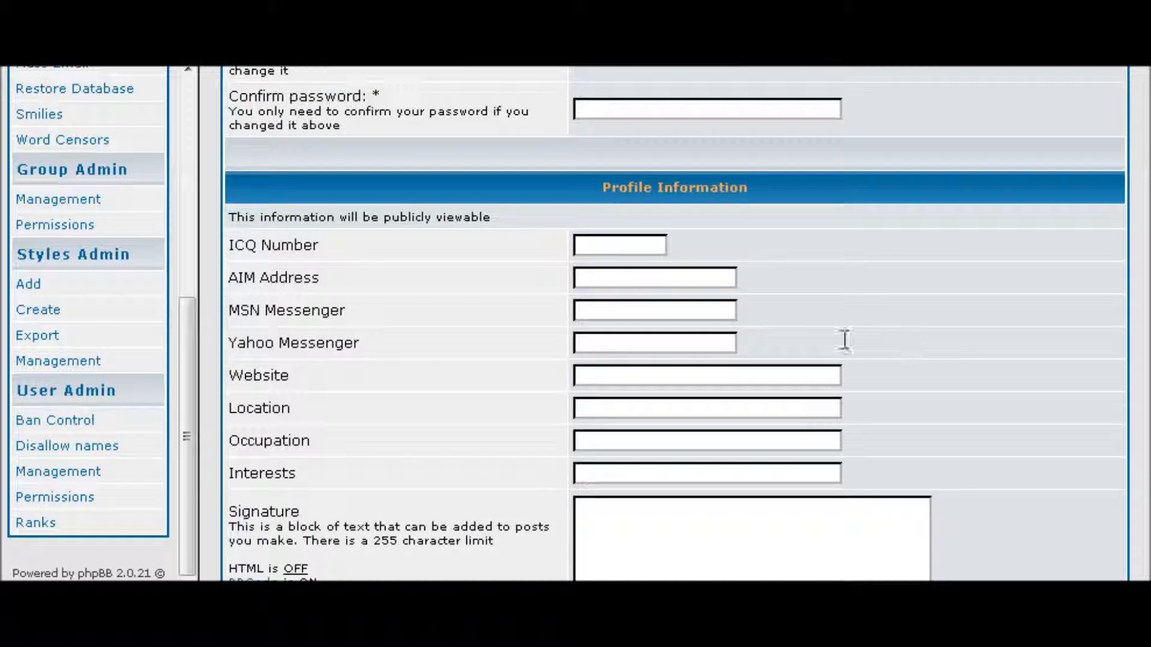
Open the User Permissions Control page, find usernames matching t*, select the regular member's account and look up its permissions
{"action": "left_click", "coordinate": [55, 497]}
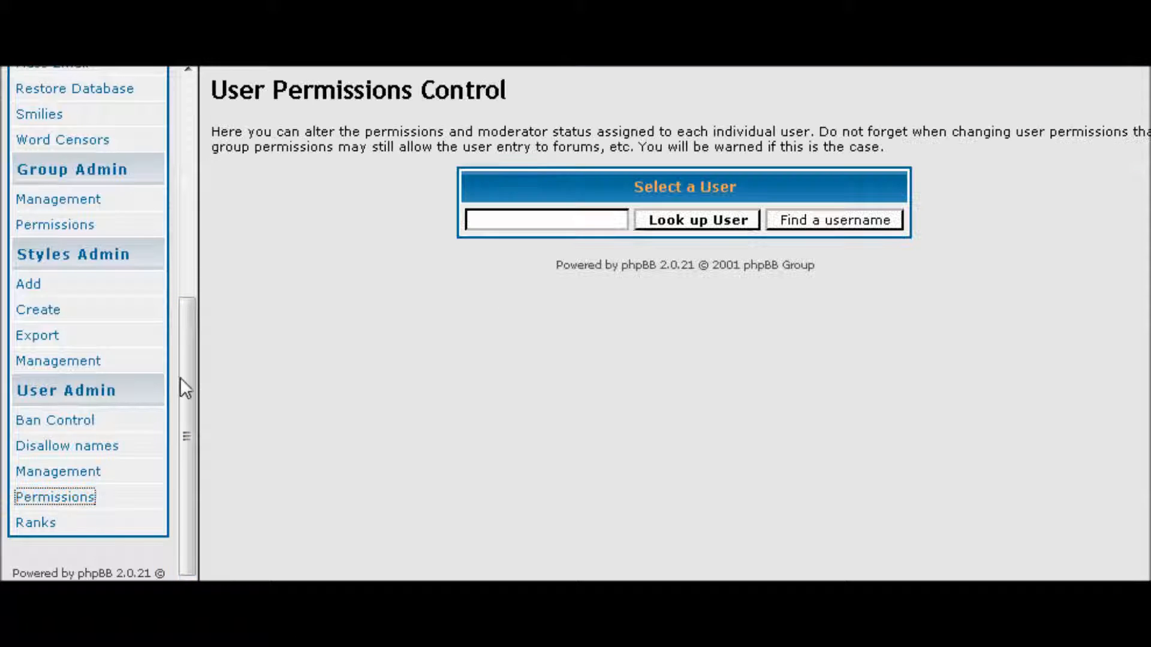
{"action": "left_click_drag", "start_coordinate": [181, 378], "coordinate": [182, 376]}
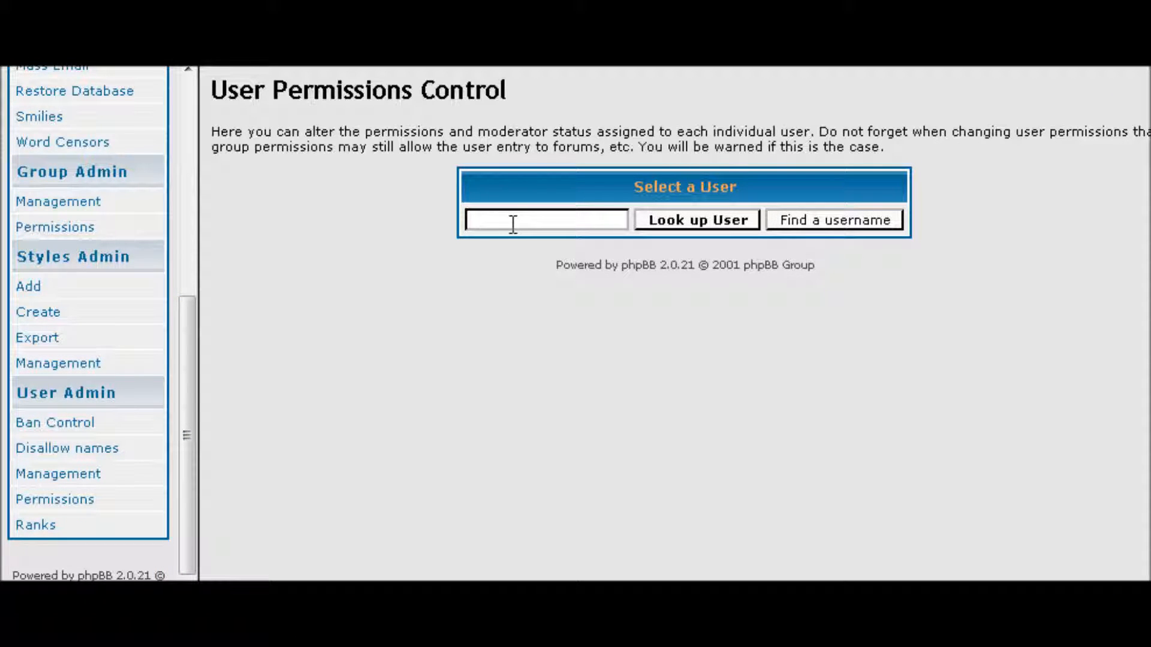
{"action": "left_click", "coordinate": [853, 222]}
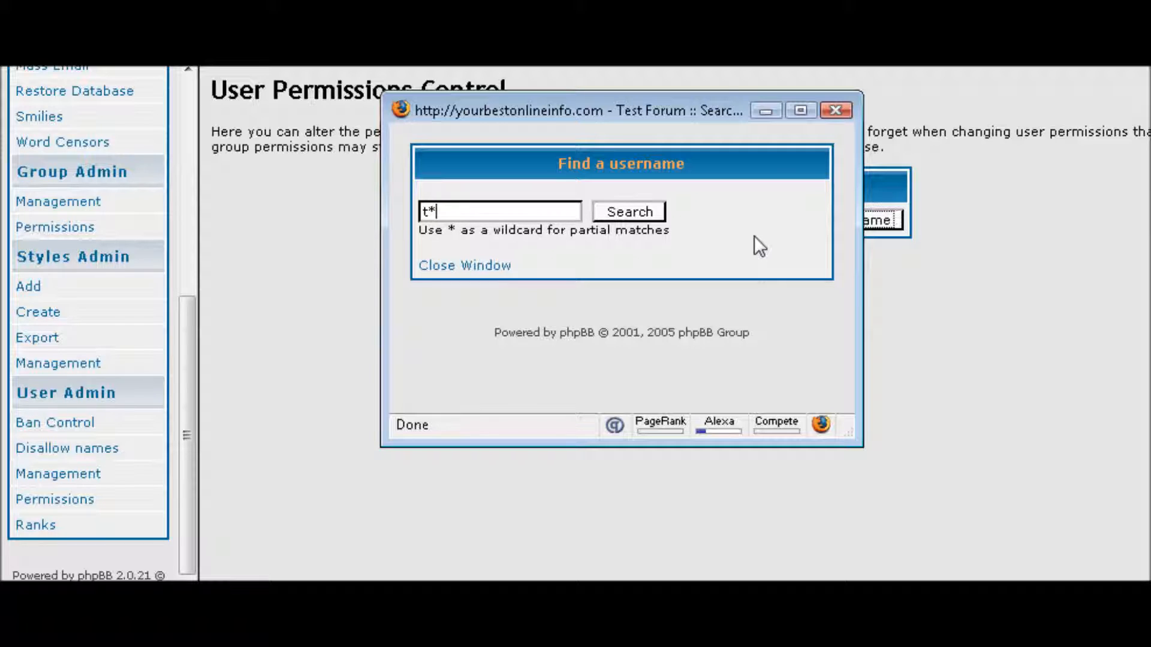
{"action": "left_click", "coordinate": [631, 210]}
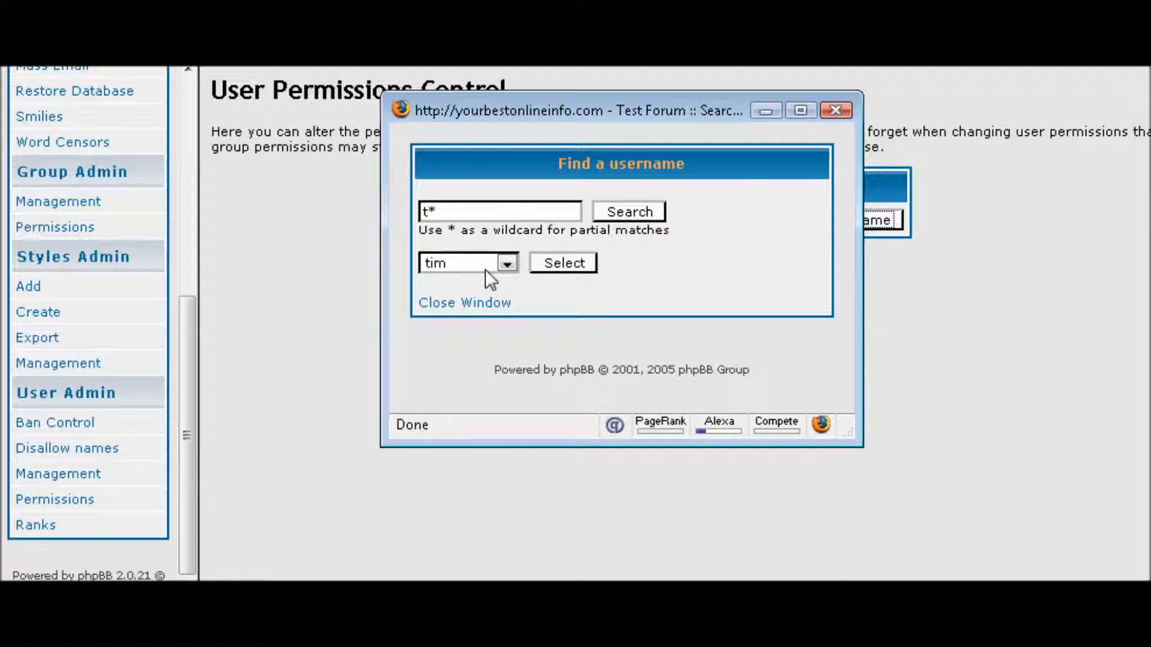
{"action": "left_click", "coordinate": [506, 265]}
{"action": "left_click", "coordinate": [491, 297]}
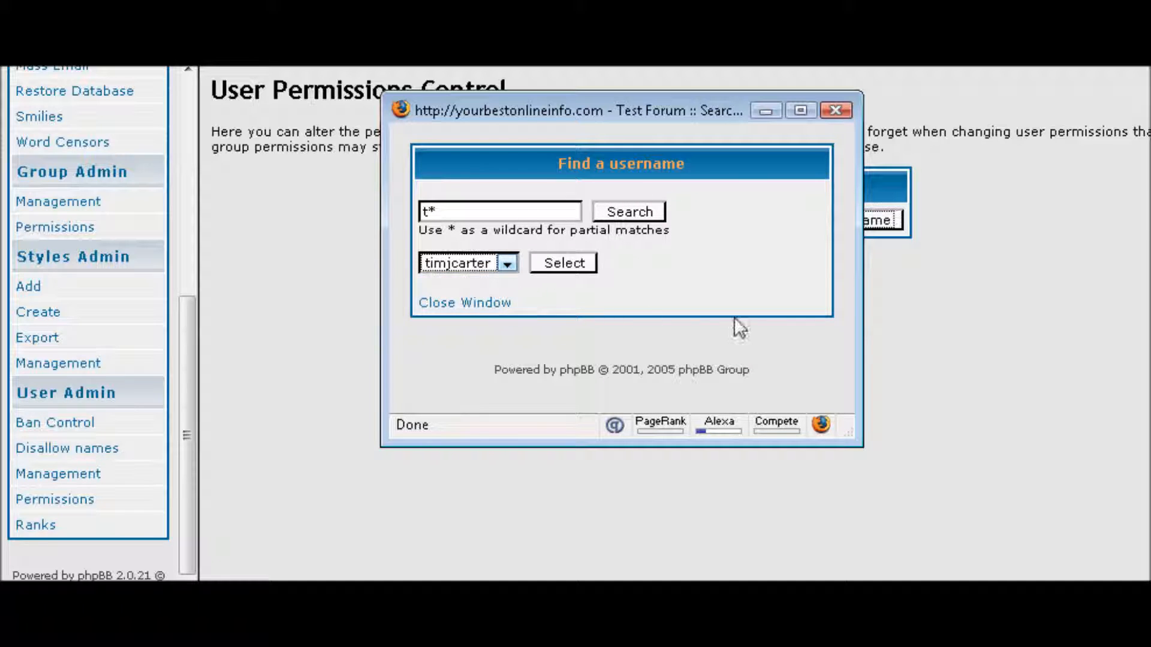
{"action": "left_click", "coordinate": [577, 264]}
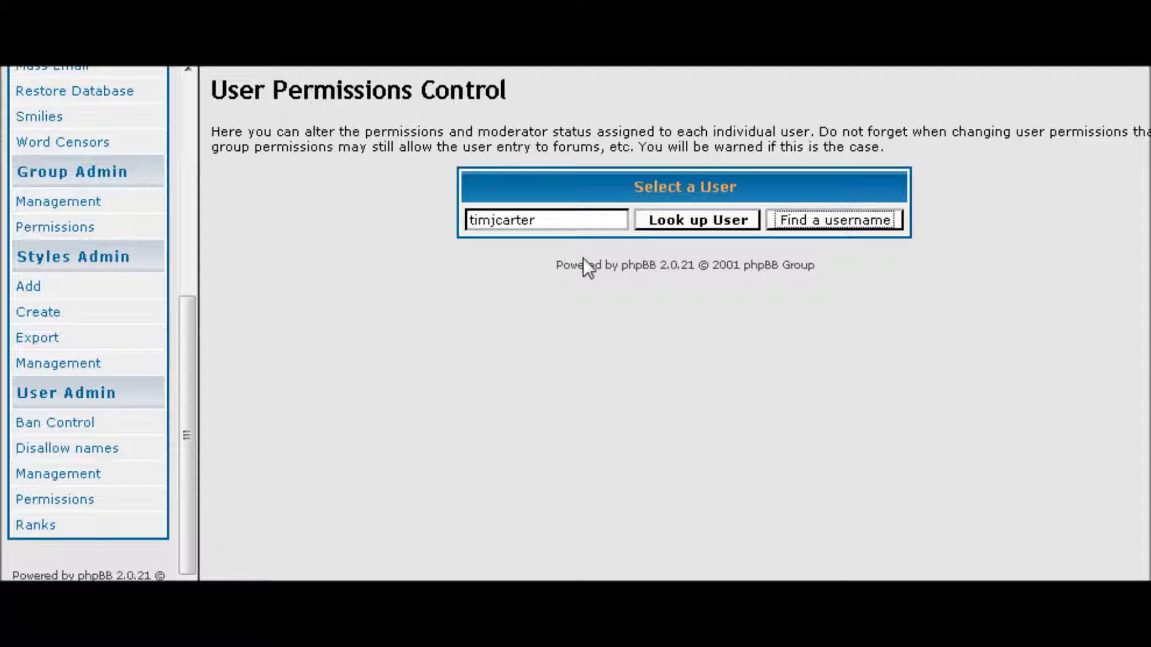
{"action": "left_click", "coordinate": [689, 225]}
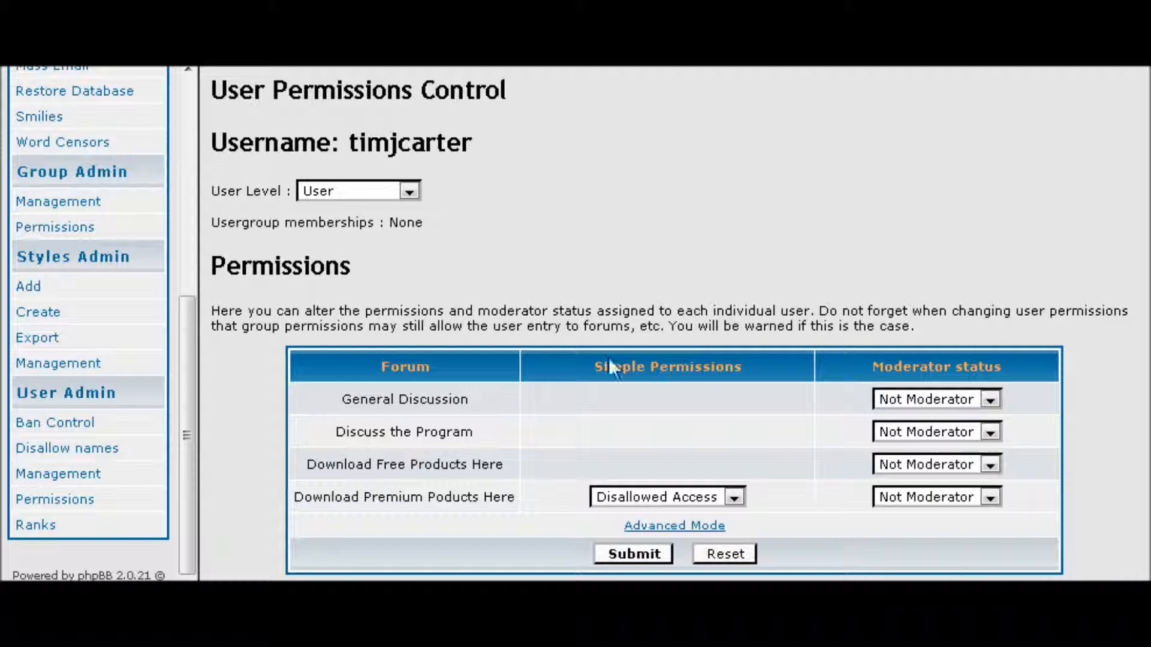
Set the member's permission for the Download Premium Poducts Here forum to Allowed Access and submit the change
{"action": "scroll", "coordinate": [464, 267], "scroll_direction": "down", "scroll_amount": 1}
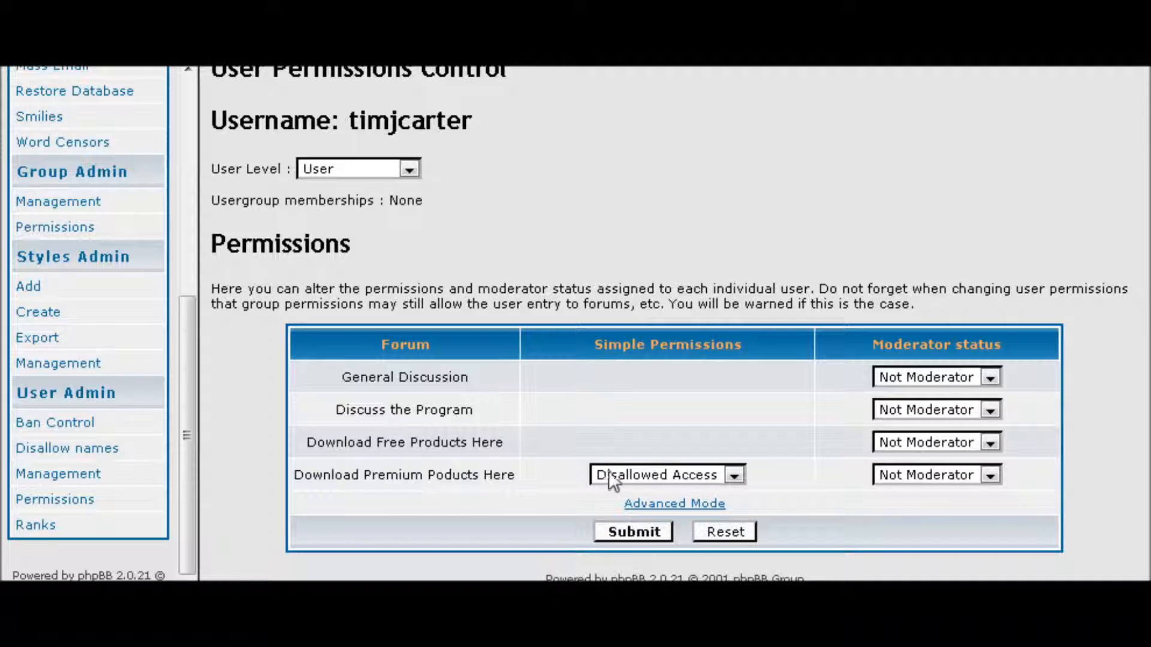
{"action": "left_click", "coordinate": [740, 476]}
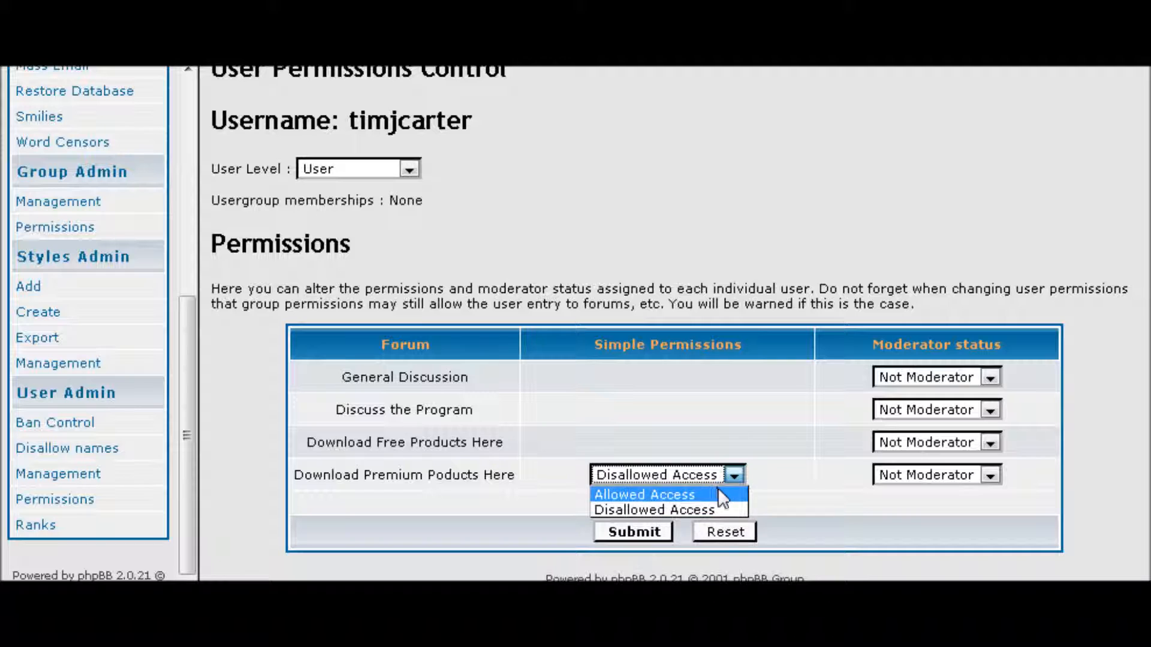
{"action": "left_click", "coordinate": [718, 491]}
{"action": "left_click", "coordinate": [632, 531]}
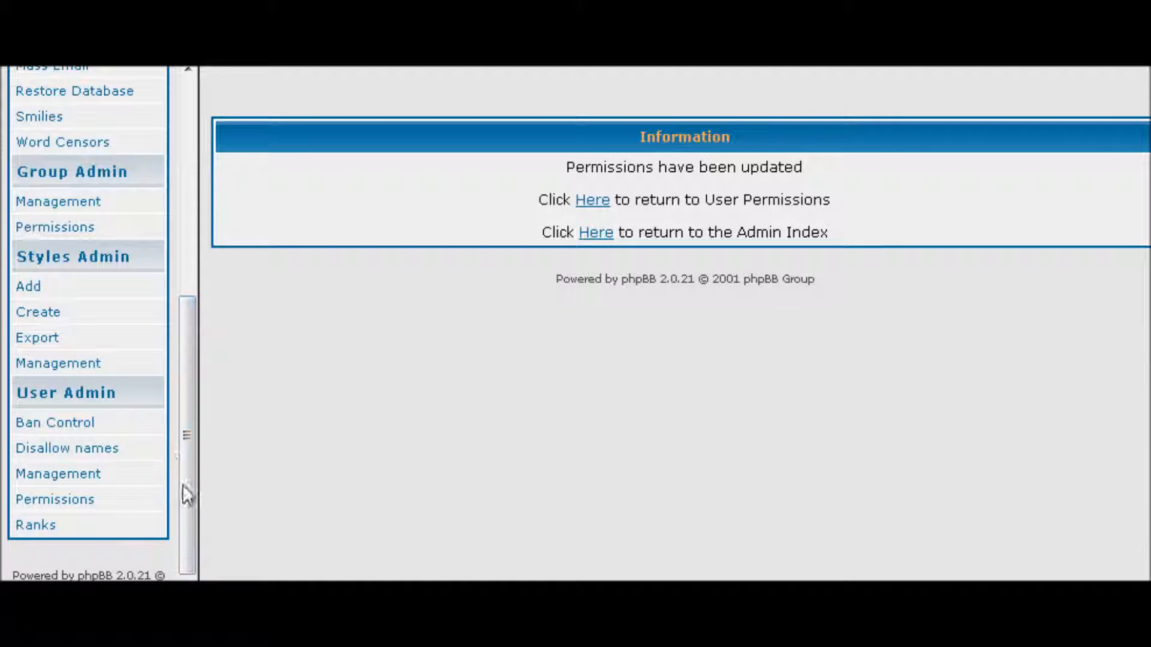
Return to the forum index, log out of the administrator account and open the login page
{"action": "left_click_drag", "start_coordinate": [185, 469], "coordinate": [200, 256]}
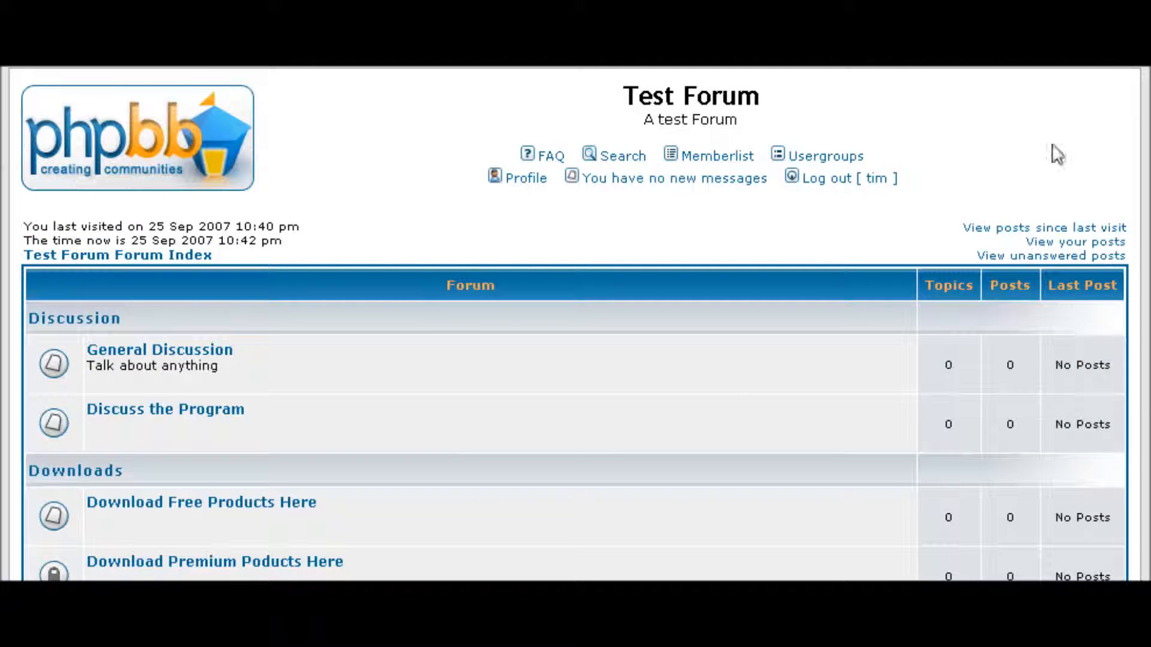
{"action": "left_click", "coordinate": [857, 180]}
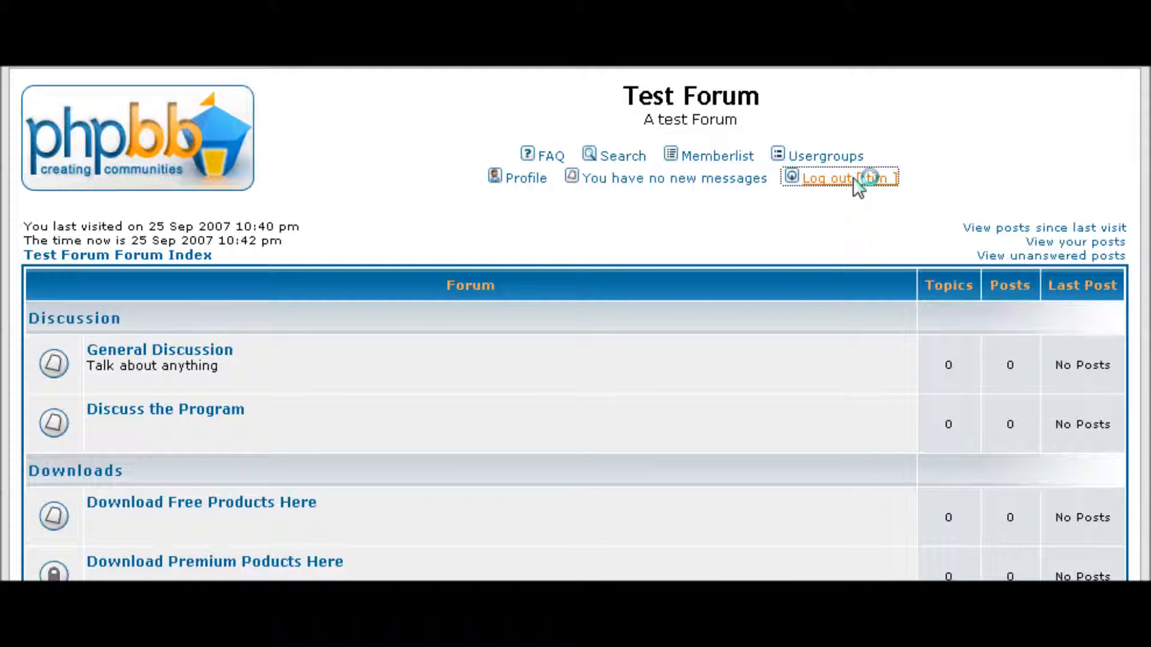
{"action": "left_click", "coordinate": [899, 179]}
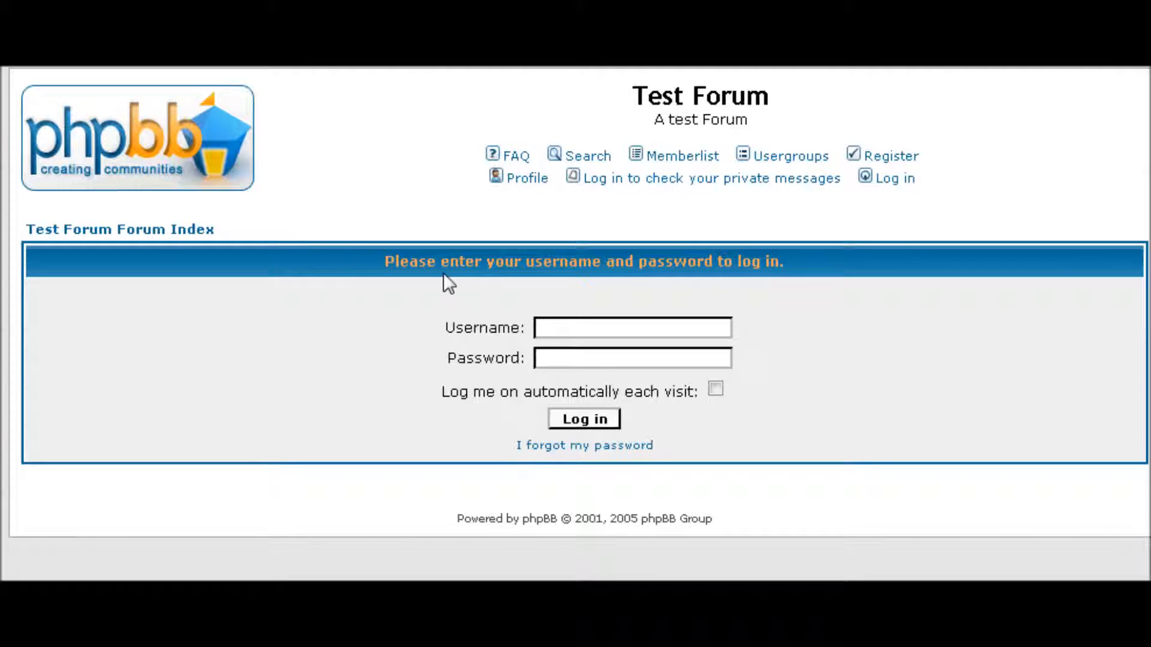
Log in as the regular member by entering the username and account password, without saving the password in the browser
{"action": "left_click", "coordinate": [571, 328]}
{"action": "type", "text": "tim"}
{"action": "key", "text": "Down"}
{"action": "key", "text": "Down"}
{"action": "key", "text": "Return"}
{"action": "type", "text": "********"}
{"action": "key", "text": "Return"}
{"action": "key", "text": "Return"}
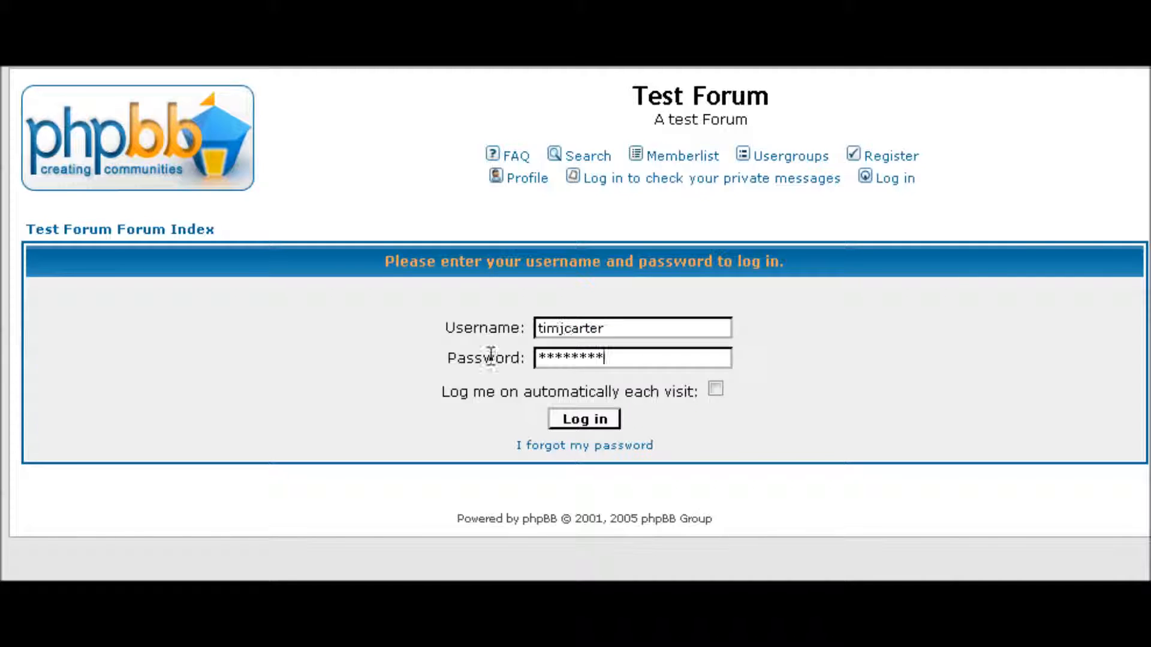
Open the Download Premium Poducts Here forum to check the member's access and log out of the member account
{"action": "scroll", "coordinate": [443, 360], "scroll_direction": "down", "scroll_amount": 5}
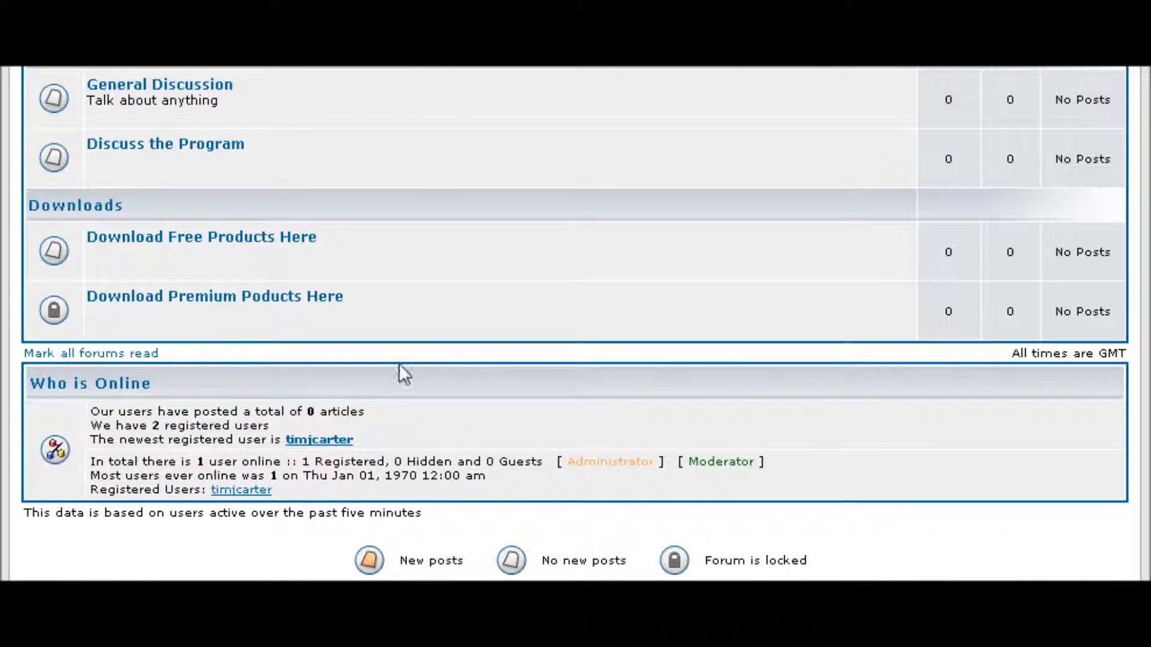
{"action": "left_click", "coordinate": [238, 300]}
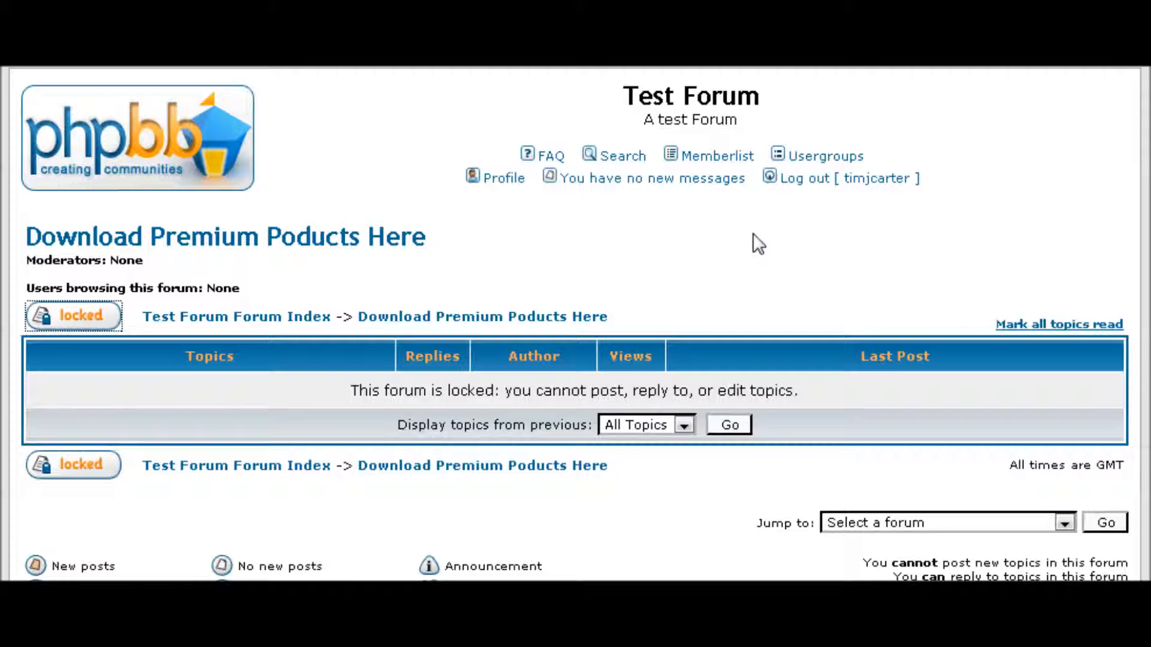
{"action": "left_click", "coordinate": [818, 180]}
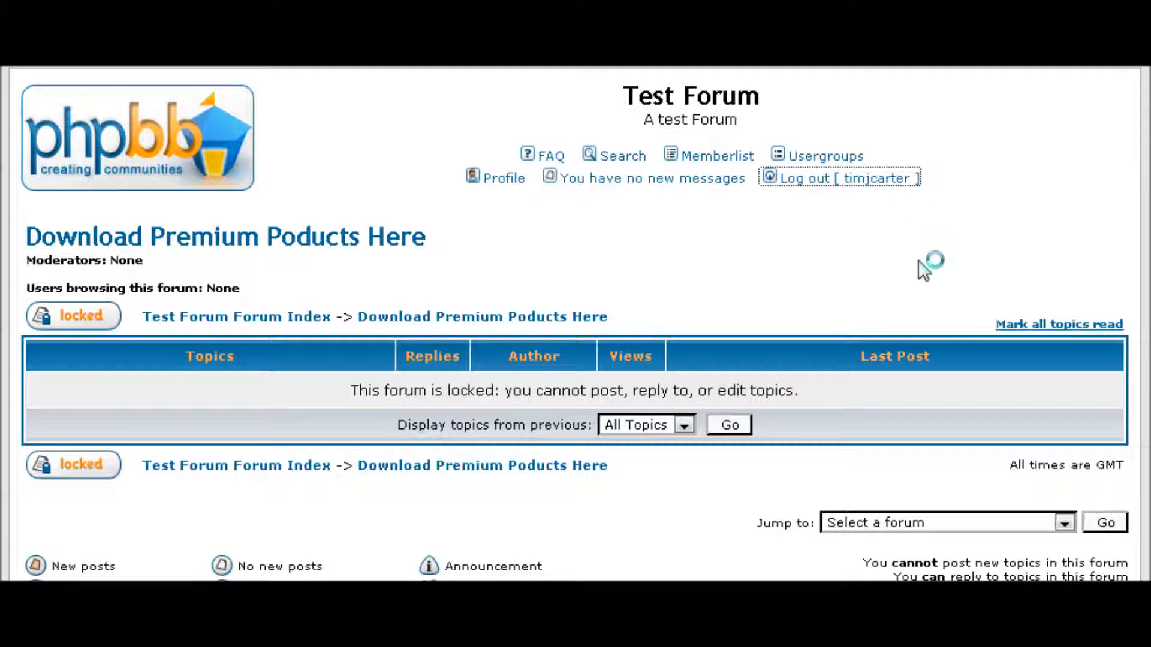
{"action": "scroll", "coordinate": [632, 423], "scroll_direction": "down", "scroll_amount": 6}
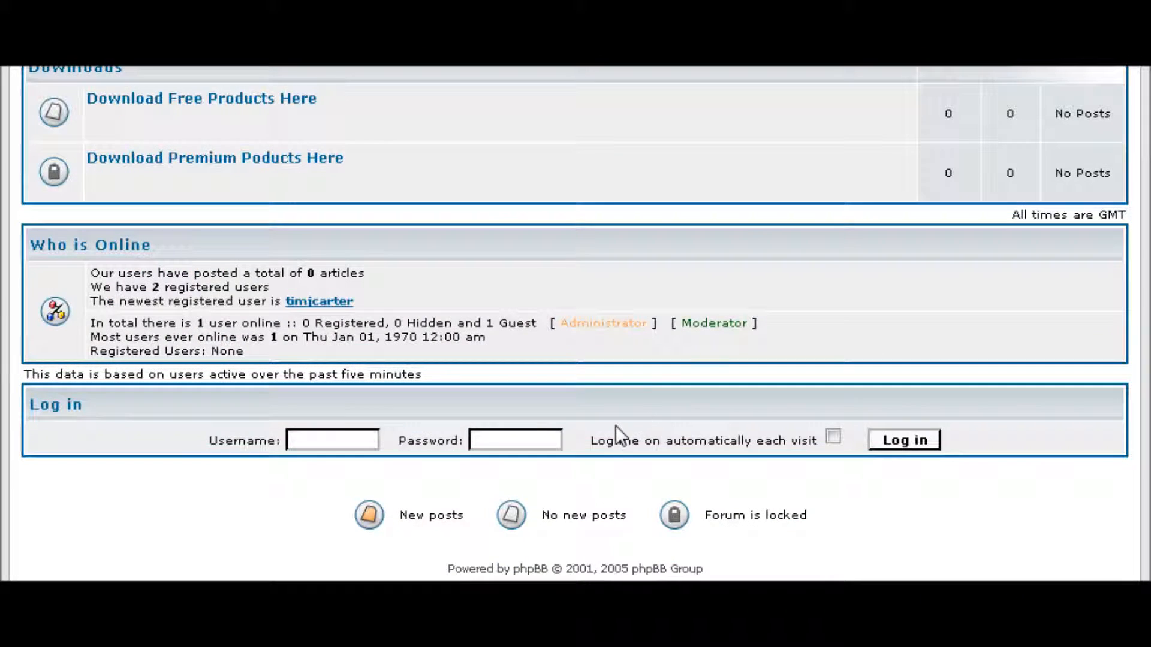
{"action": "scroll", "coordinate": [623, 450], "scroll_direction": "up", "scroll_amount": 4}
{"action": "scroll", "coordinate": [607, 461], "scroll_direction": "up", "scroll_amount": 2}
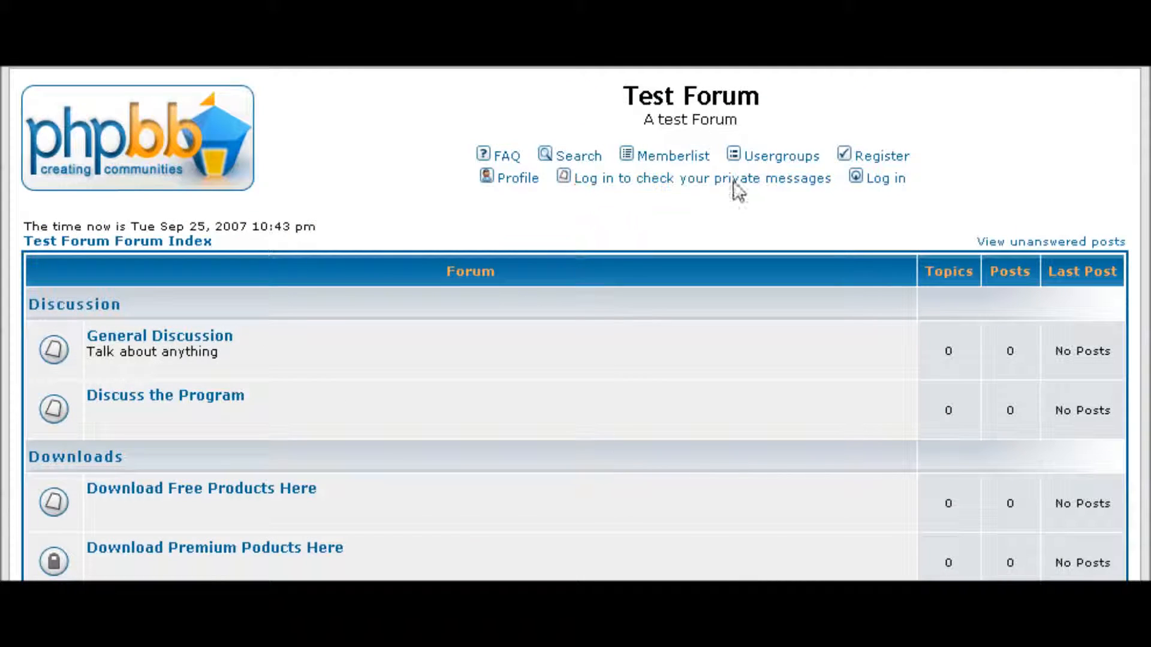
Log in as the administrator by entering the username and account password, without saving the password in the browser
{"action": "left_click", "coordinate": [881, 178]}
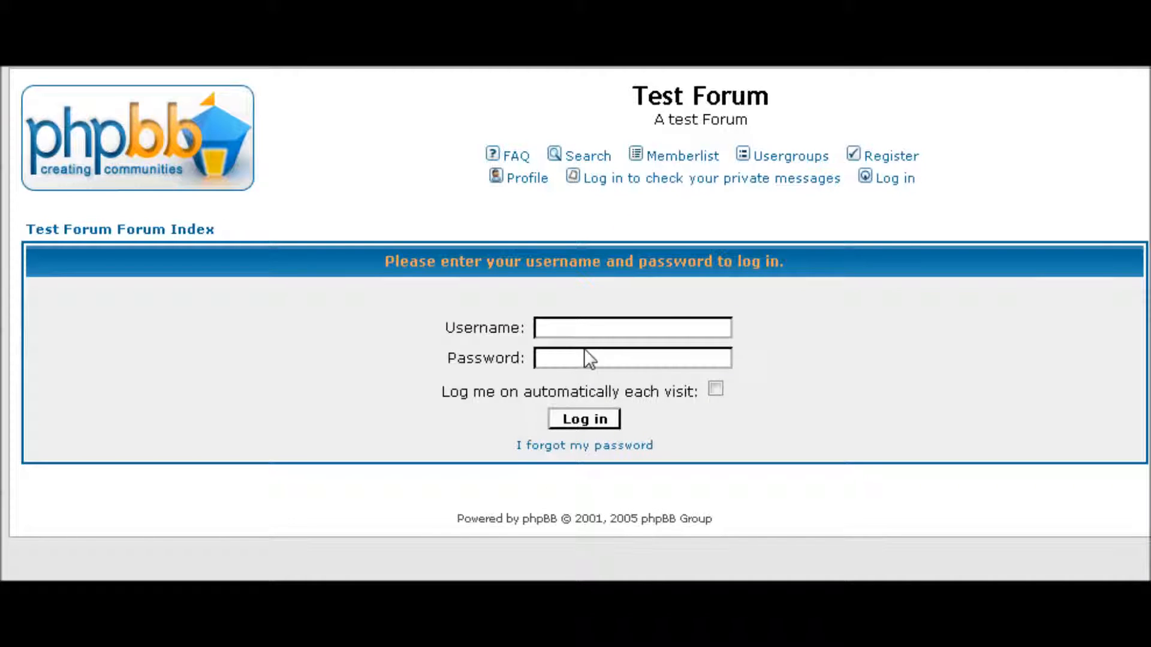
{"action": "double_click", "coordinate": [584, 324]}
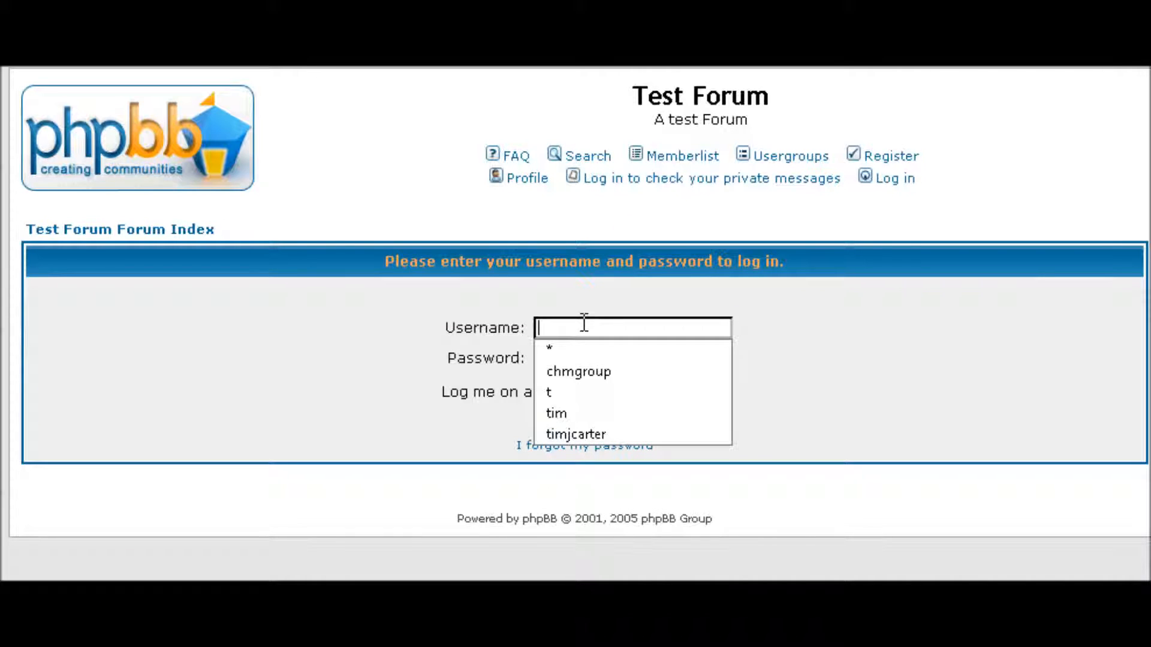
{"action": "left_click", "coordinate": [590, 413]}
{"action": "left_click", "coordinate": [573, 358]}
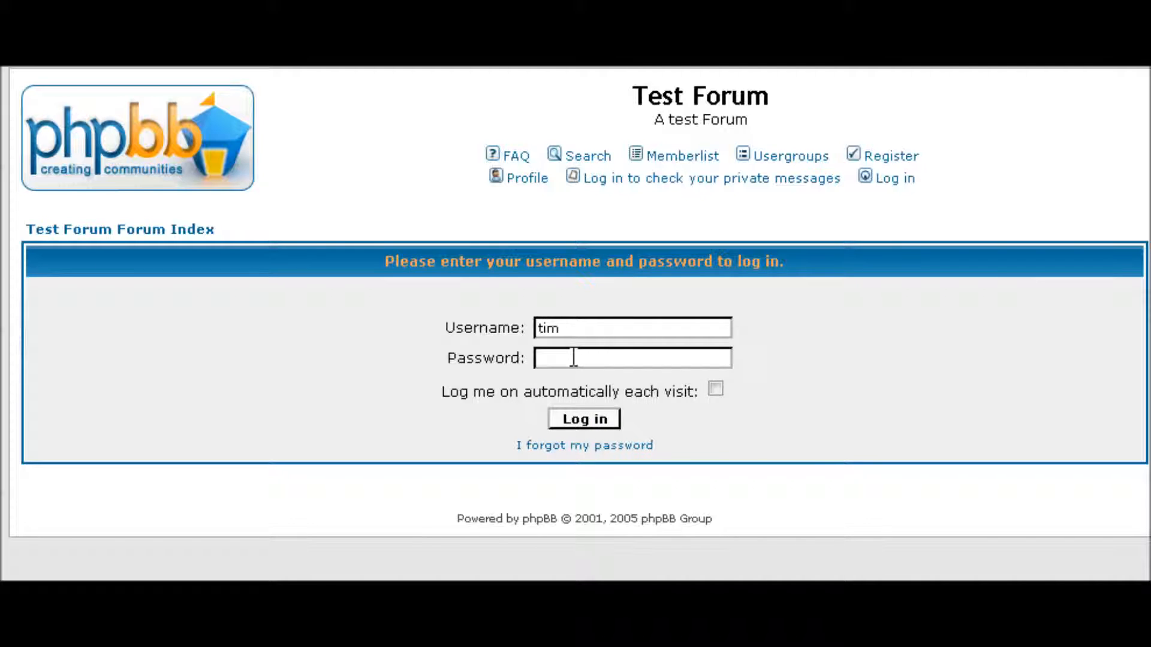
{"action": "type", "text": "********"}
{"action": "key", "text": "Return"}
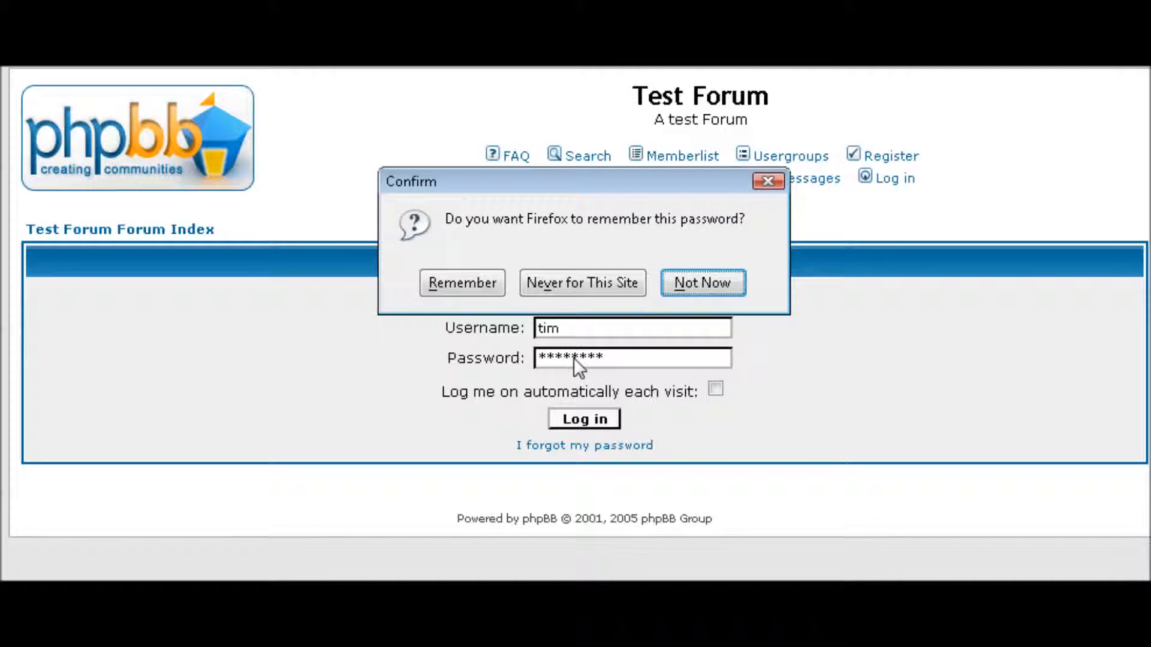
{"action": "key", "text": "Return"}
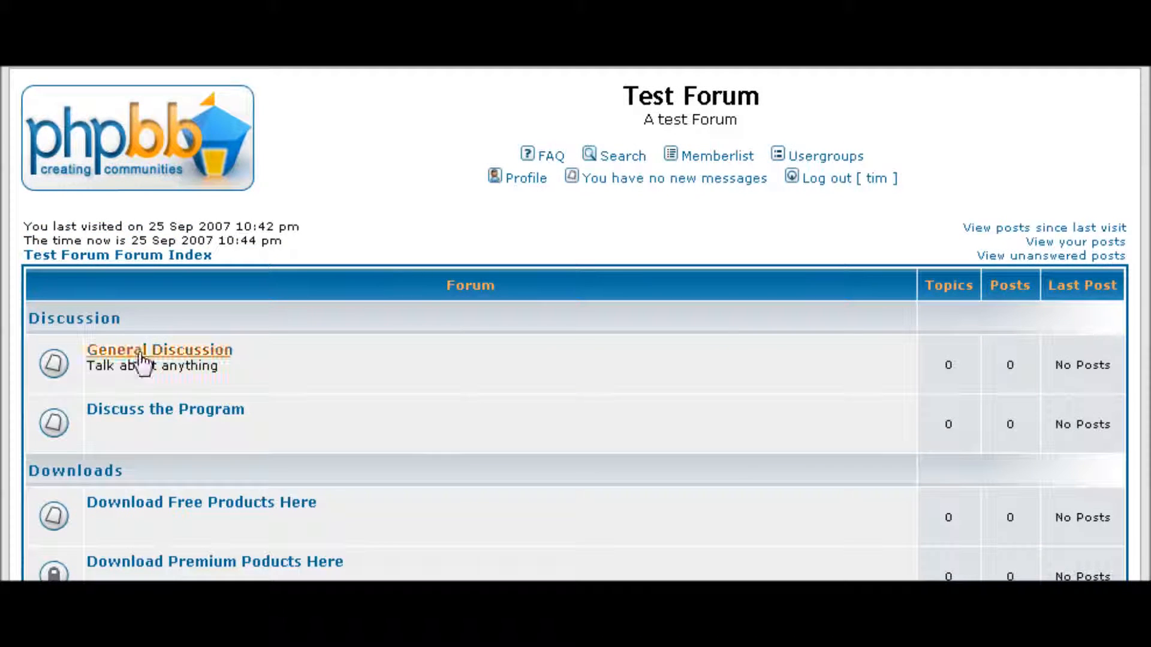
Go to the Administration Panel and re-authenticate with the account password, declining to save it in the browser
{"action": "scroll", "coordinate": [322, 366], "scroll_direction": "down", "scroll_amount": 2}
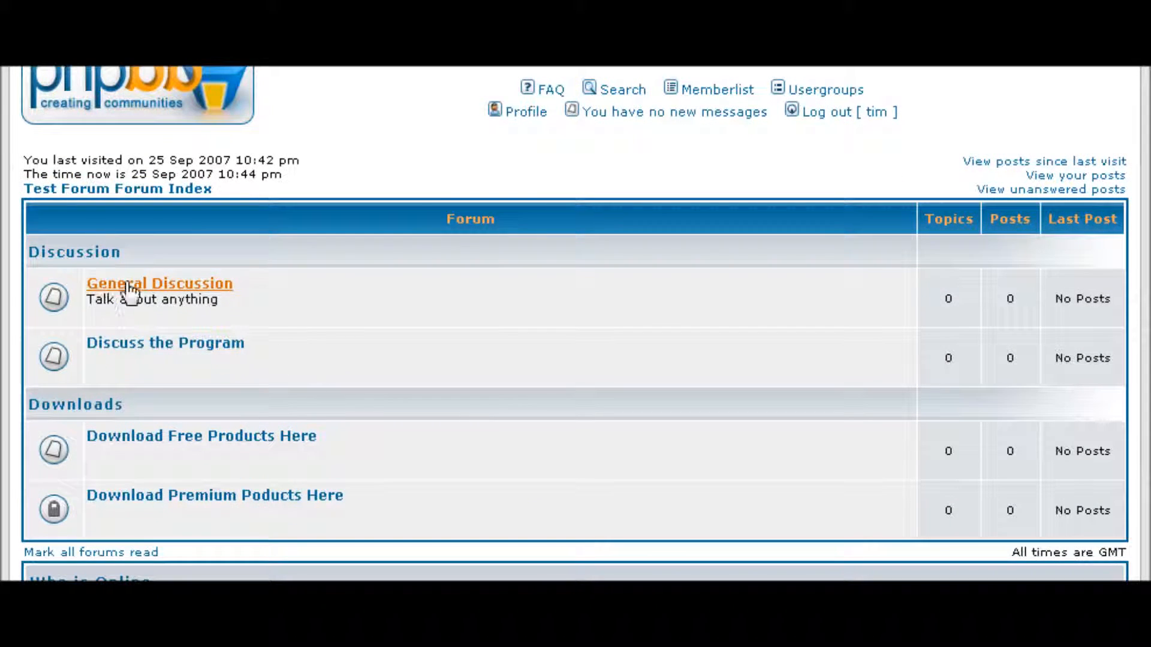
{"action": "scroll", "coordinate": [301, 309], "scroll_direction": "down", "scroll_amount": 4}
{"action": "scroll", "coordinate": [348, 311], "scroll_direction": "down", "scroll_amount": 4}
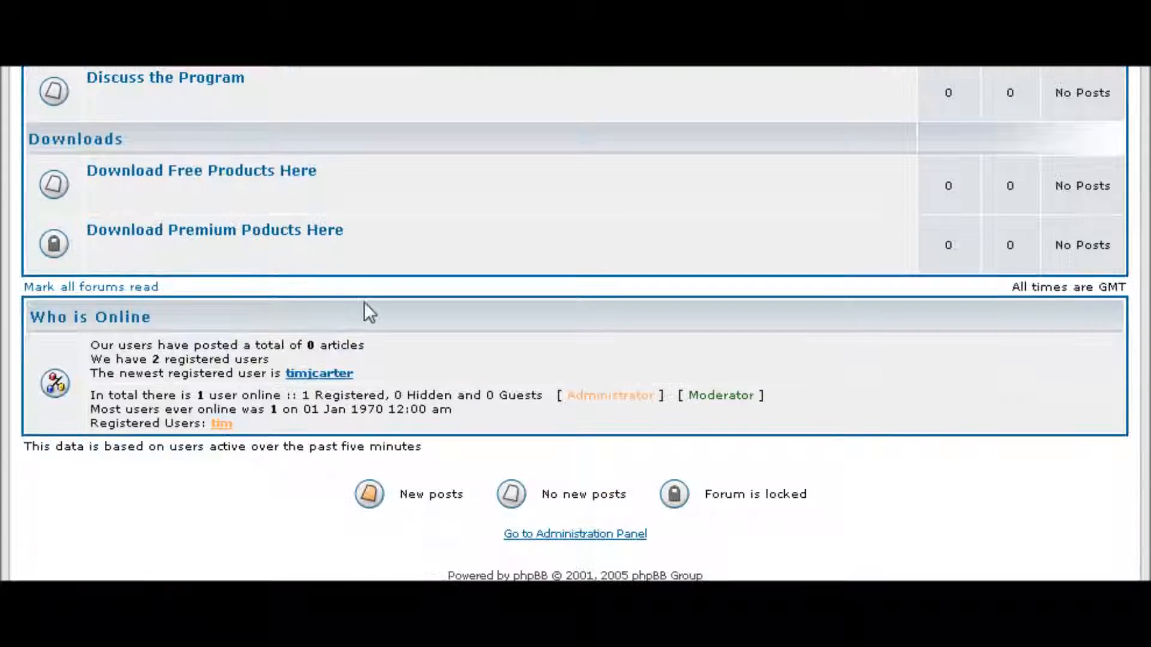
{"action": "left_click", "coordinate": [576, 528]}
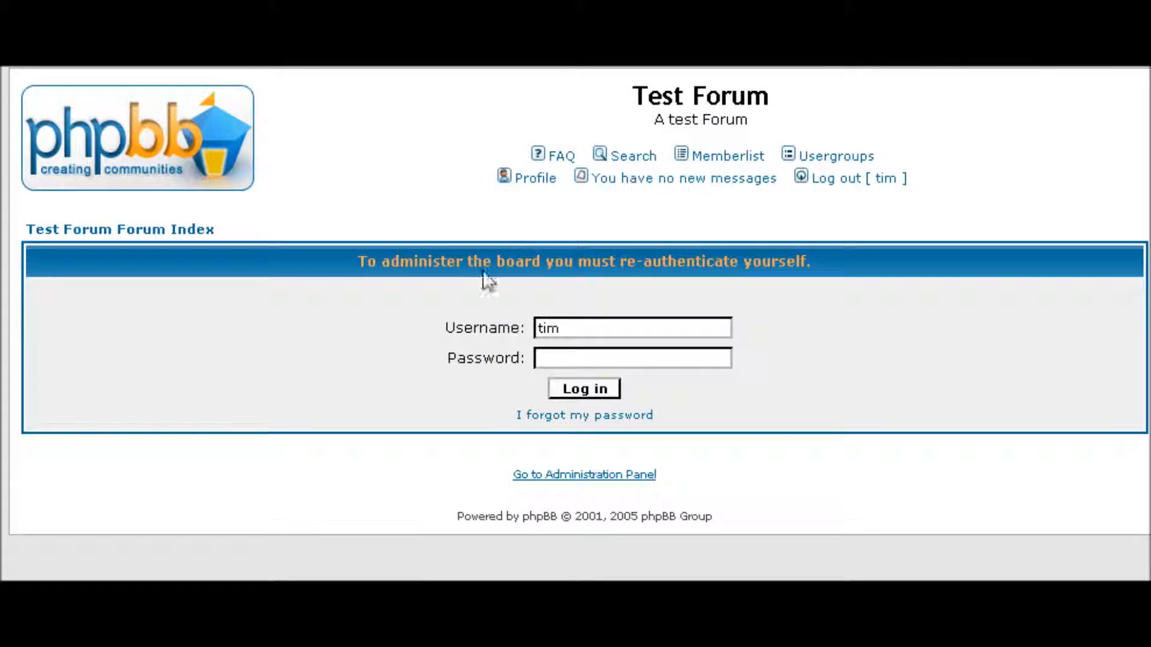
{"action": "left_click", "coordinate": [565, 354]}
{"action": "type", "text": "********"}
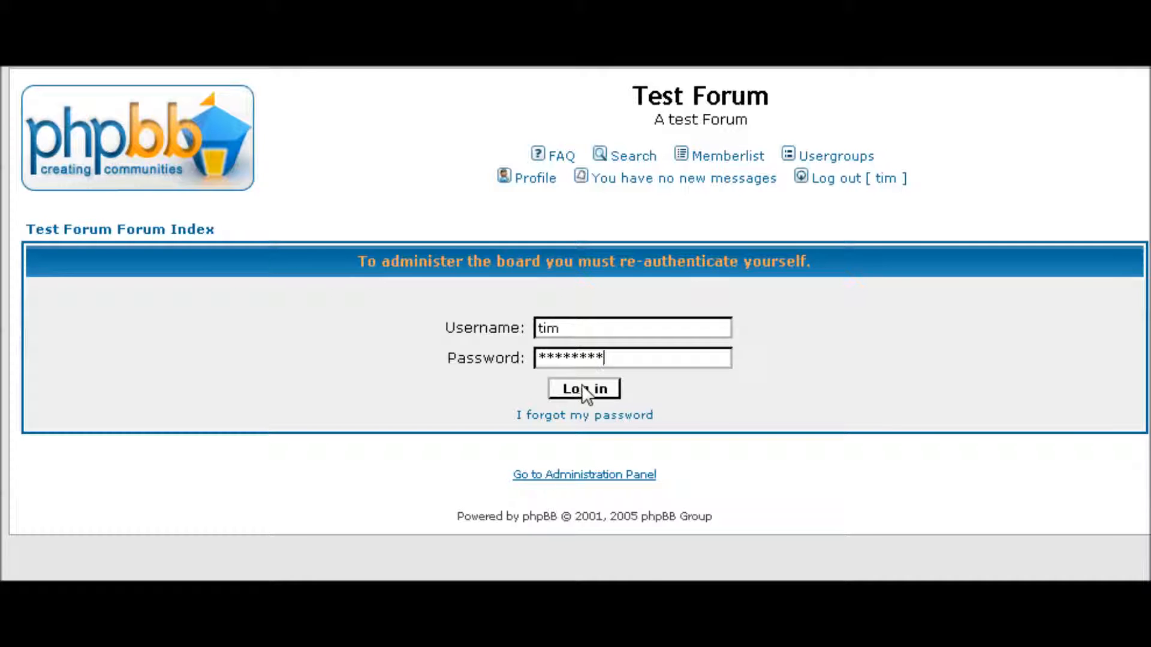
{"action": "left_click", "coordinate": [603, 389]}
{"action": "left_click", "coordinate": [677, 282]}
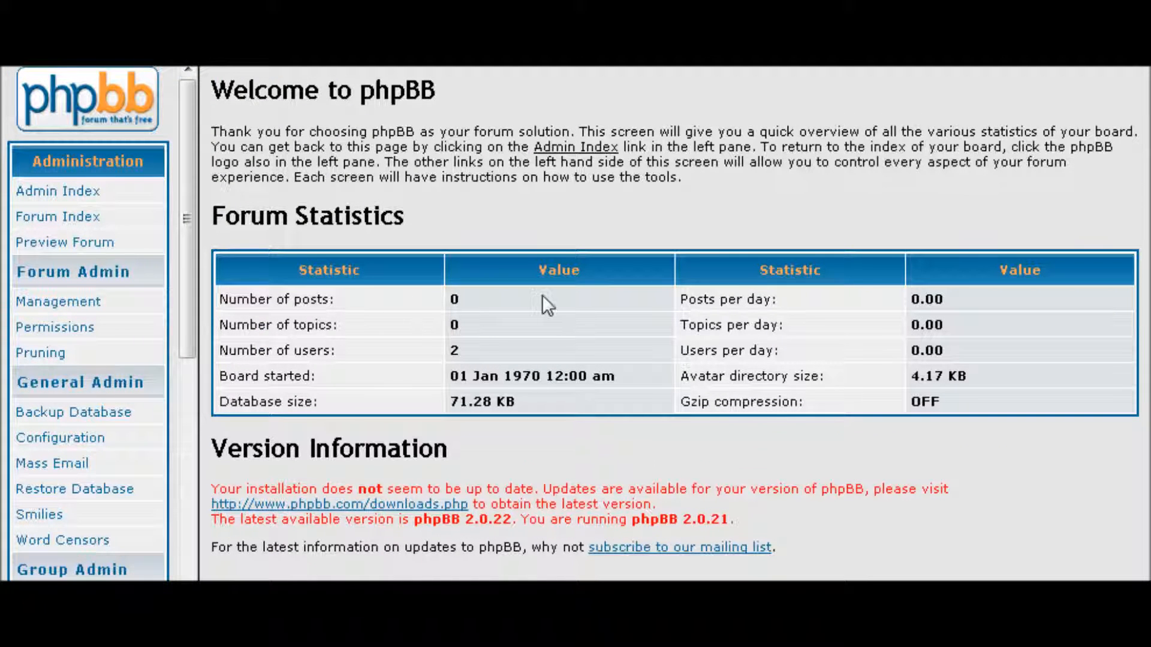
Look over the admin index page and its navigation links, and preview the forum inside the administration panel
{"action": "scroll", "coordinate": [545, 303], "scroll_direction": "down", "scroll_amount": 2}
{"action": "scroll", "coordinate": [677, 293], "scroll_direction": "up", "scroll_amount": 1}
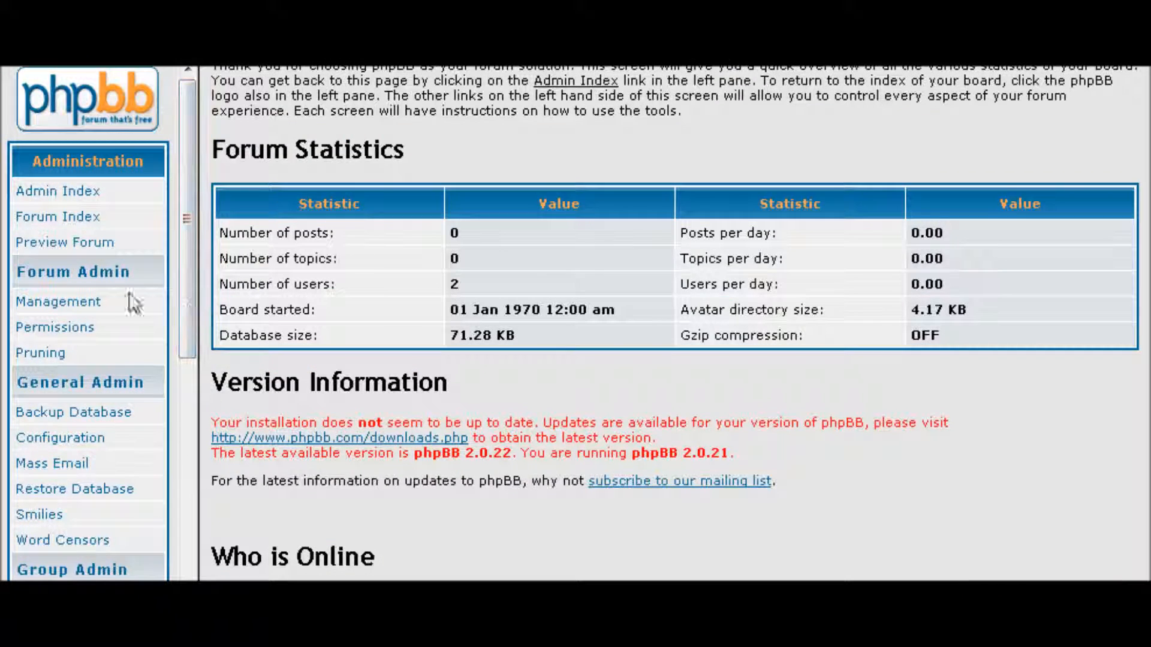
{"action": "scroll", "coordinate": [141, 266], "scroll_direction": "down", "scroll_amount": 2}
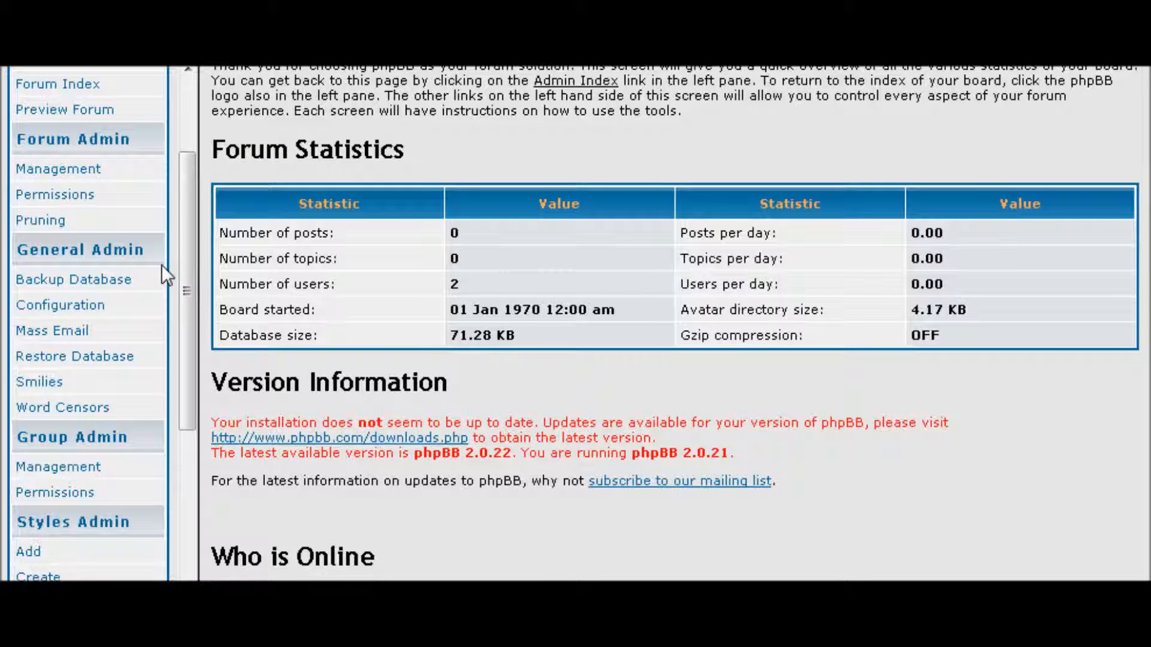
{"action": "scroll", "coordinate": [144, 252], "scroll_direction": "up", "scroll_amount": 2}
{"action": "scroll", "coordinate": [326, 249], "scroll_direction": "up", "scroll_amount": 1}
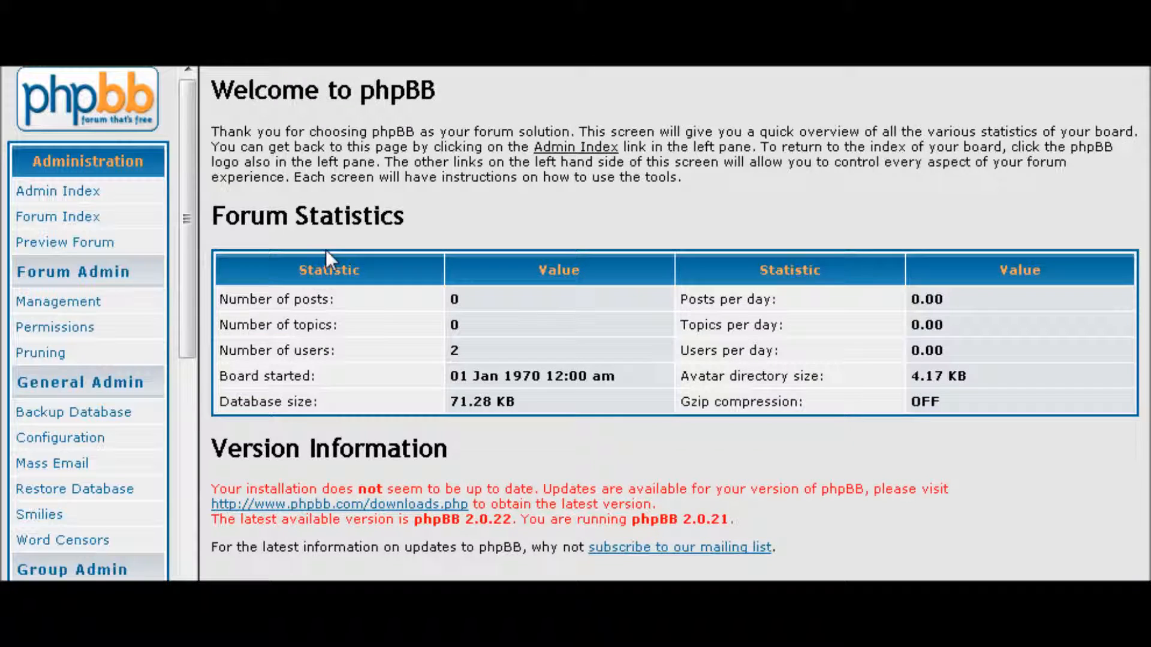
{"action": "left_click", "coordinate": [65, 242]}
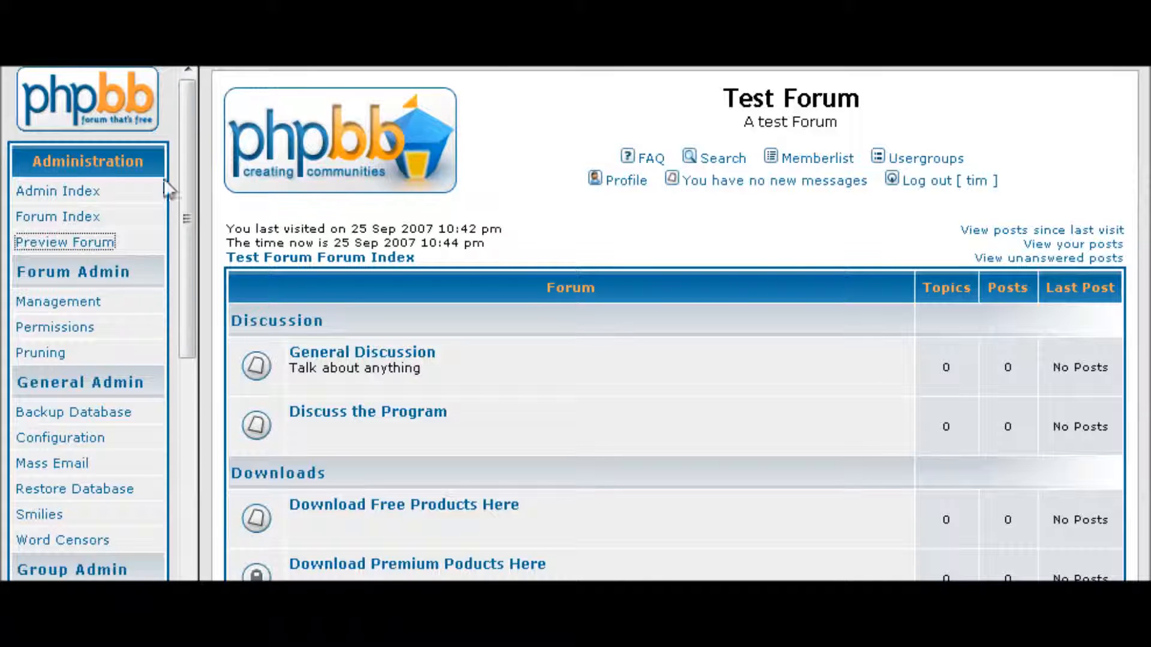
Inspect the image properties of the forum logo, widening the properties window to read the full image location, and close it
{"action": "scroll", "coordinate": [127, 181], "scroll_direction": "down", "scroll_amount": 3}
{"action": "scroll", "coordinate": [173, 175], "scroll_direction": "up", "scroll_amount": 2}
{"action": "scroll", "coordinate": [180, 174], "scroll_direction": "up", "scroll_amount": 1}
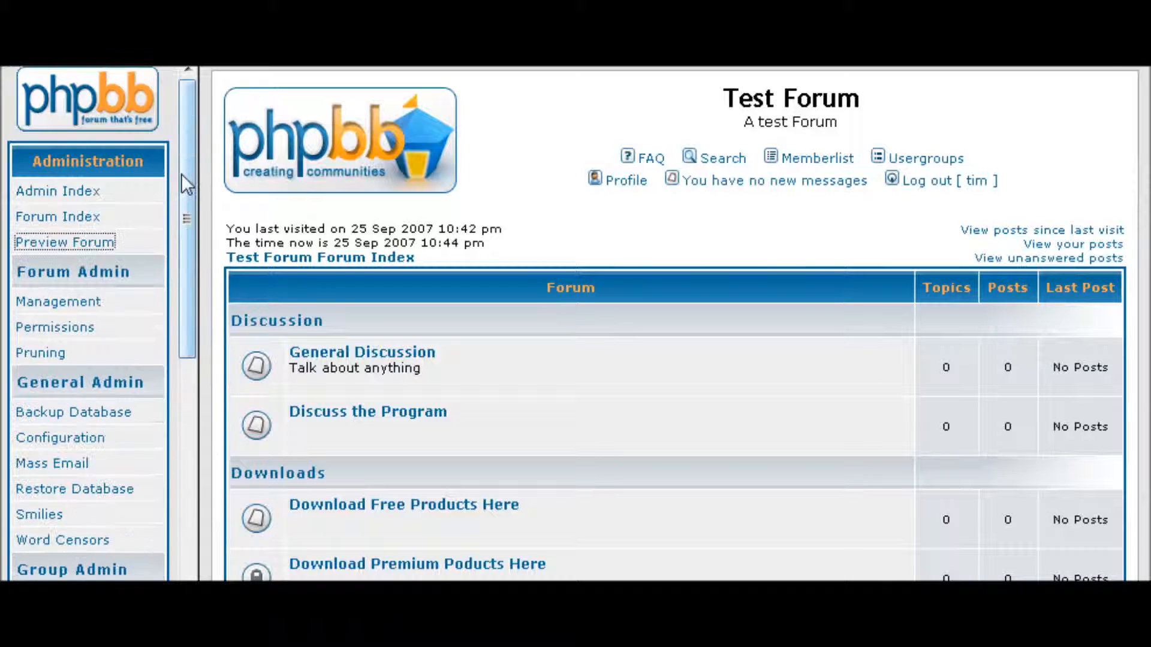
{"action": "right_click", "coordinate": [357, 133]}
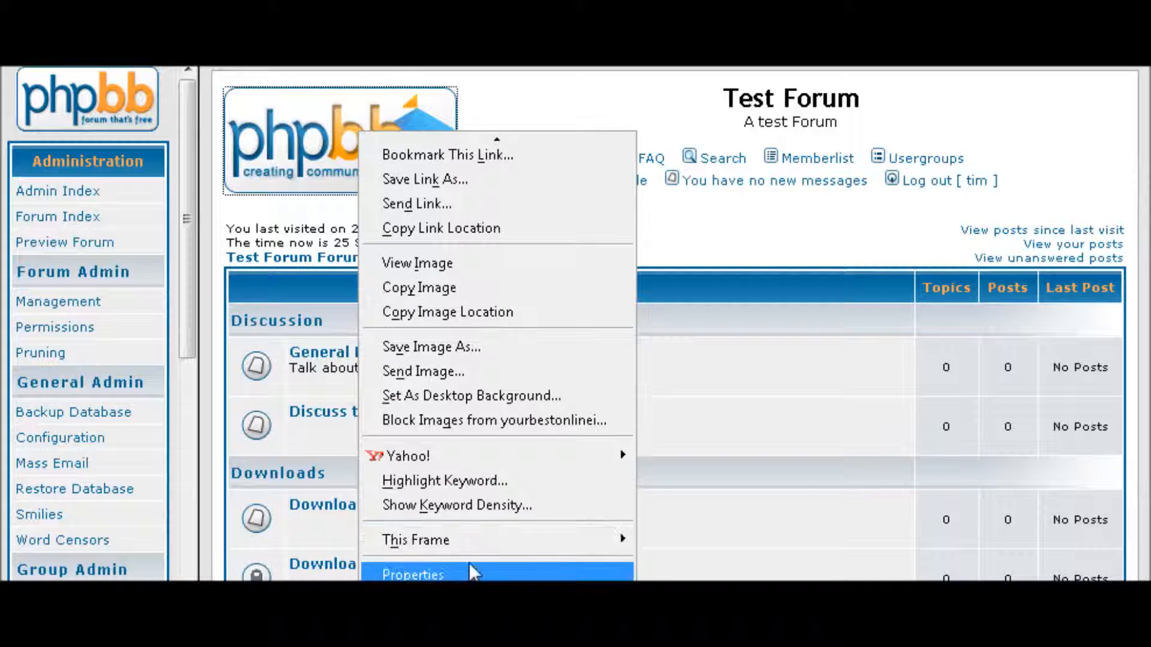
{"action": "left_click", "coordinate": [469, 565]}
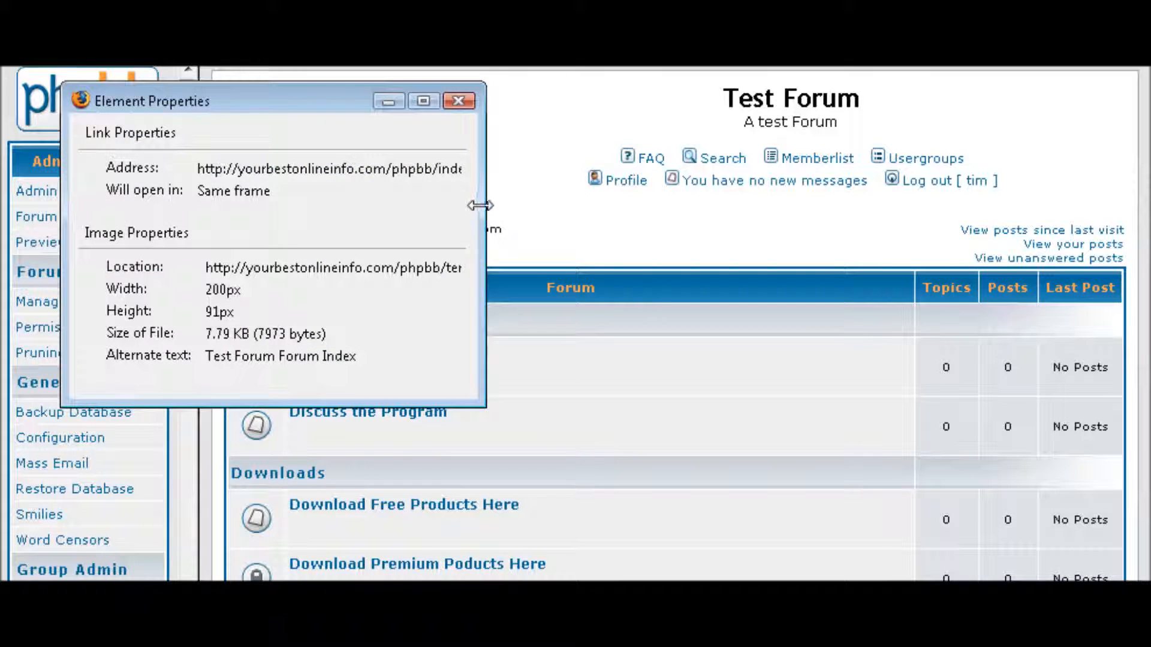
{"action": "left_click_drag", "start_coordinate": [730, 229], "coordinate": [932, 245]}
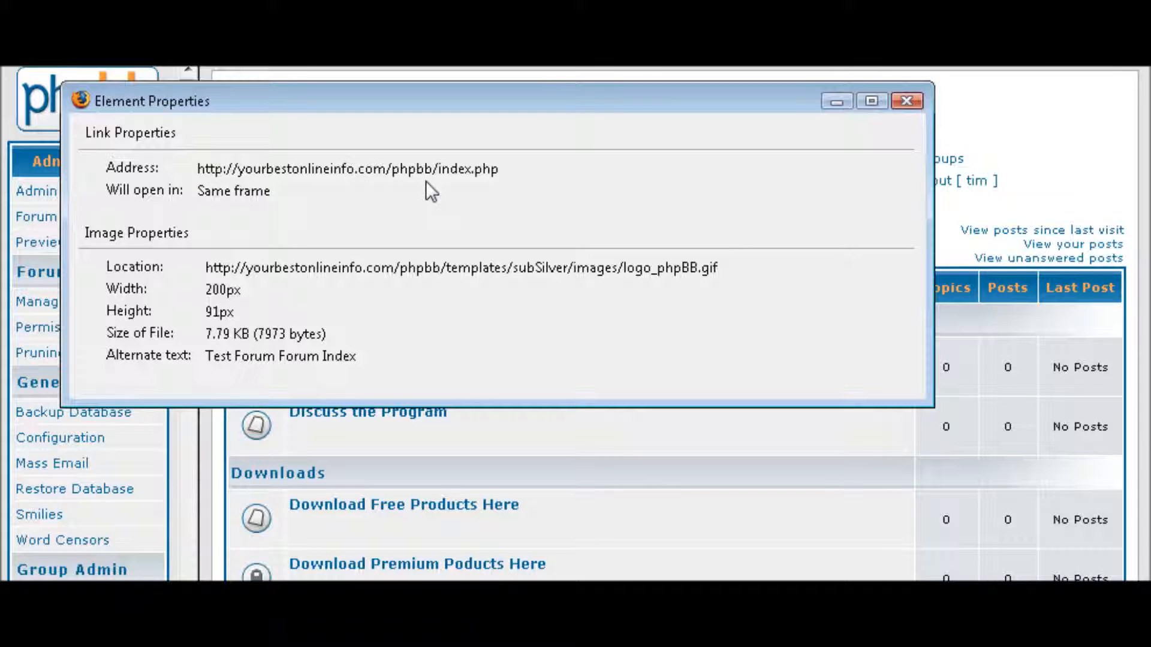
{"action": "left_click", "coordinate": [905, 102]}
Copy the forum logo's image location and paste it into a blank Notepad document
{"action": "right_click", "coordinate": [311, 136]}
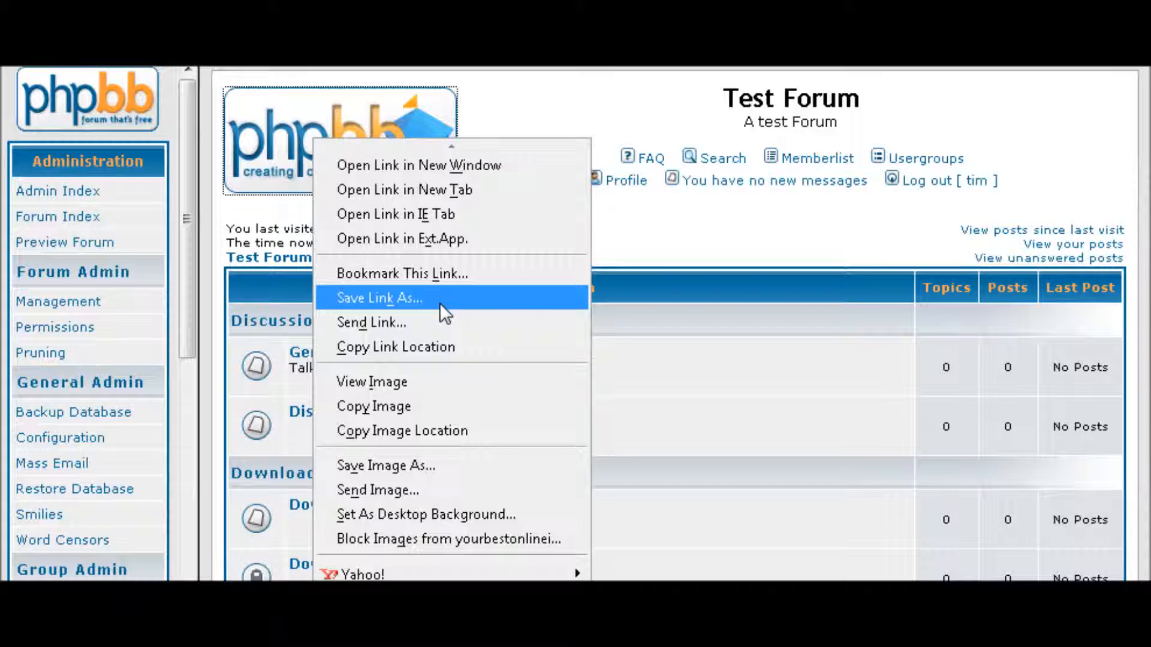
{"action": "left_click", "coordinate": [451, 431]}
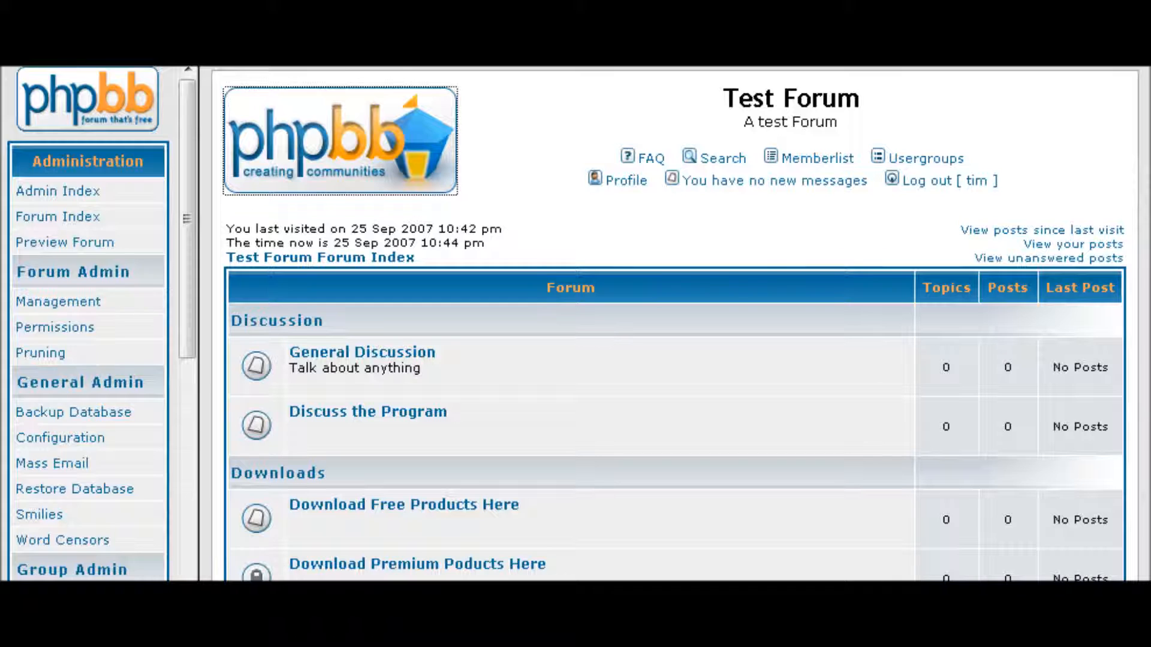
{"action": "key", "text": "super"}
{"action": "left_click", "coordinate": [1, 131]}
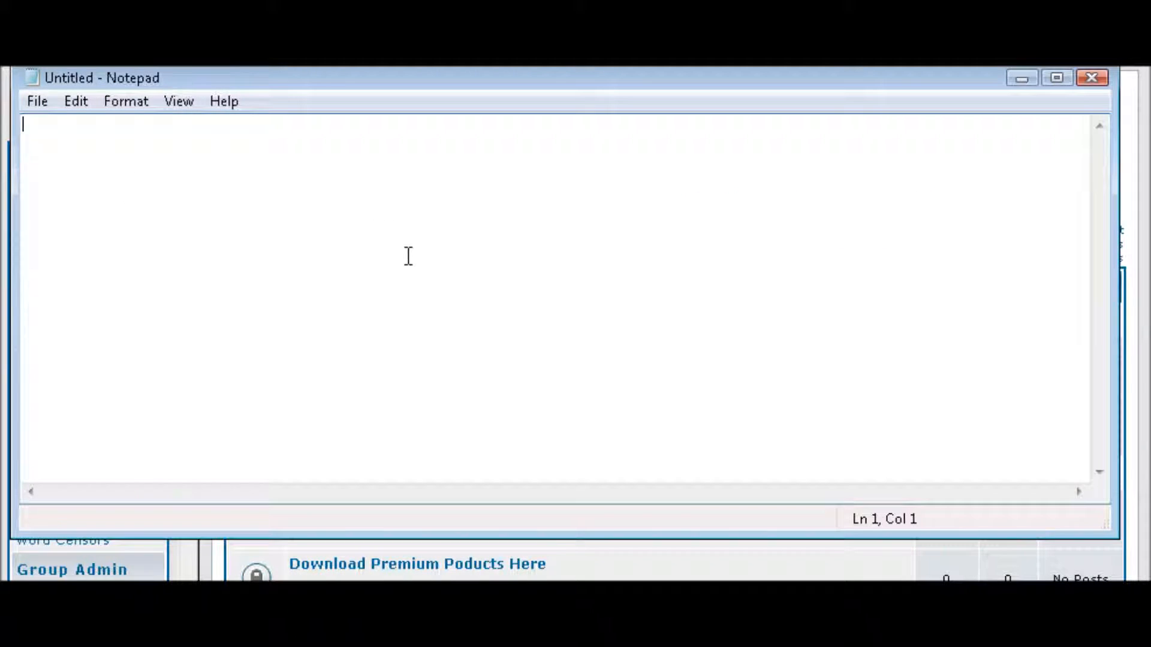
{"action": "key", "text": "ctrl+v"}
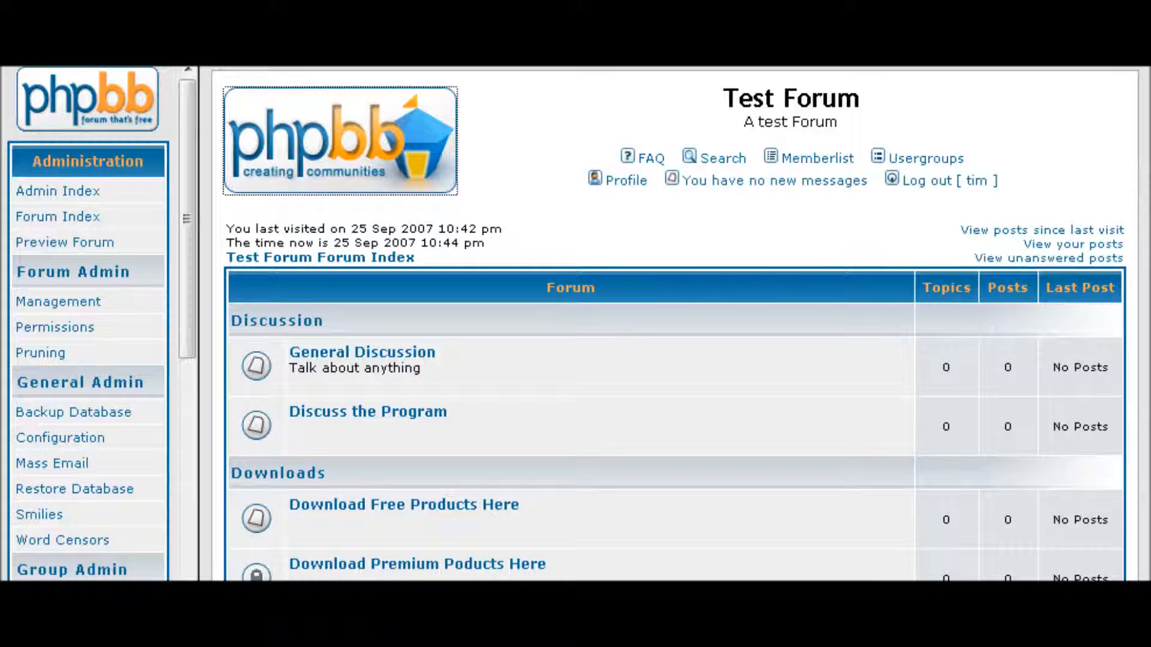
Open the photo fort macleod 022.jpg from the desktop in Paint and look over the whole picture
{"action": "right_click", "coordinate": [2, 323]}
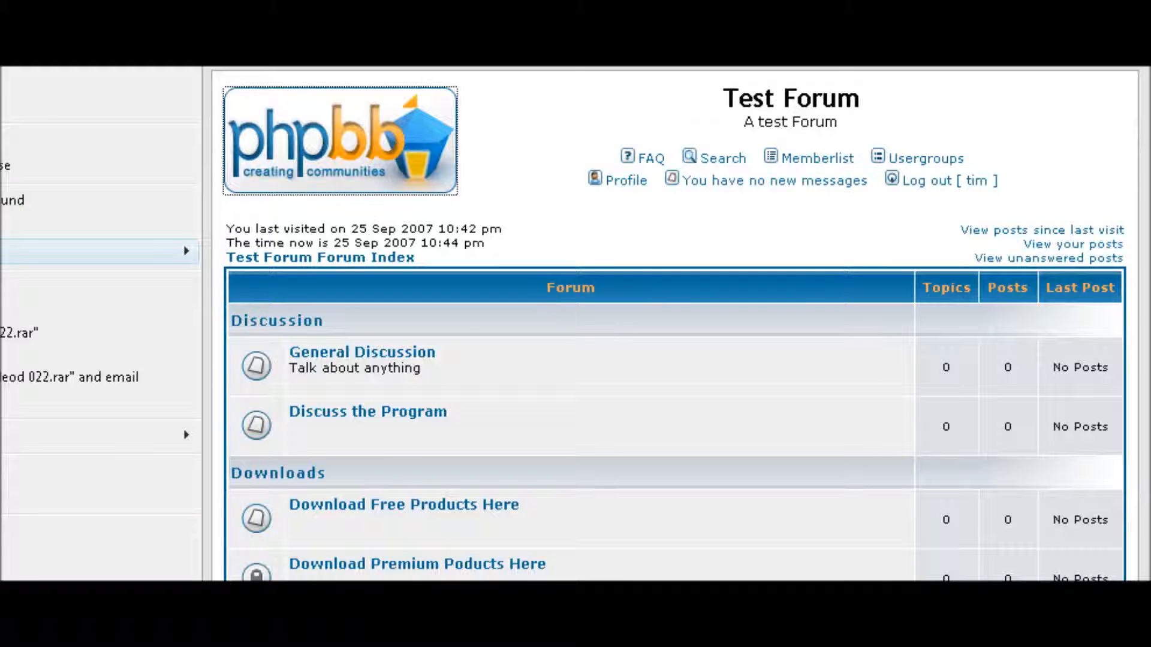
{"action": "mouse_move", "coordinate": [12, 250]}
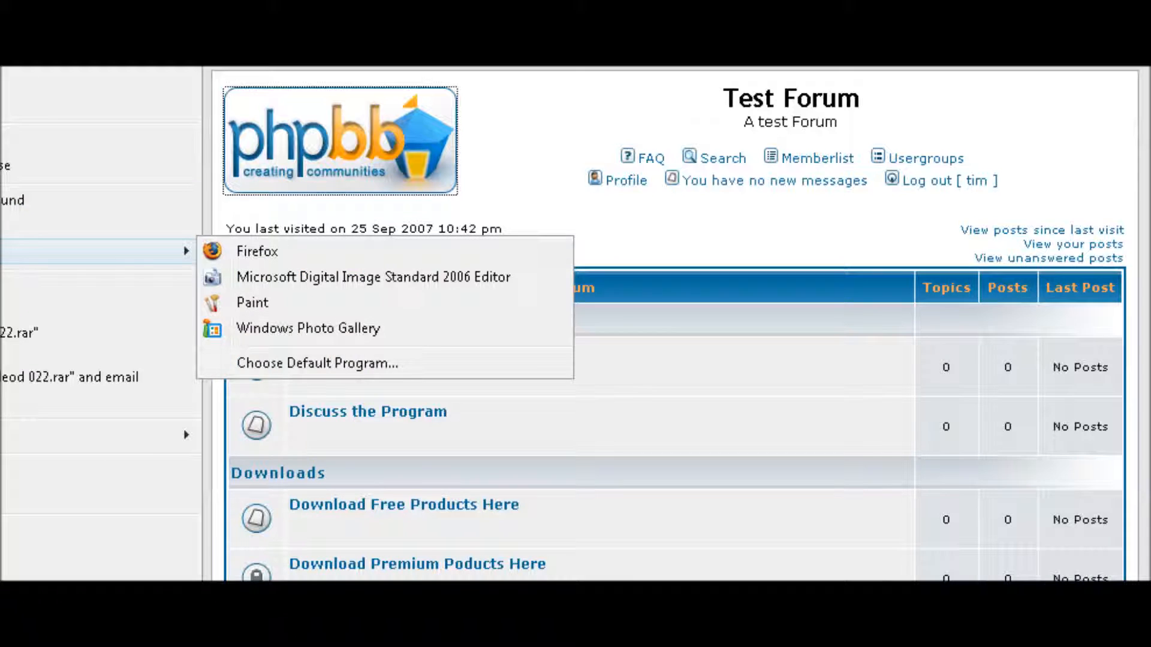
{"action": "left_click", "coordinate": [275, 301]}
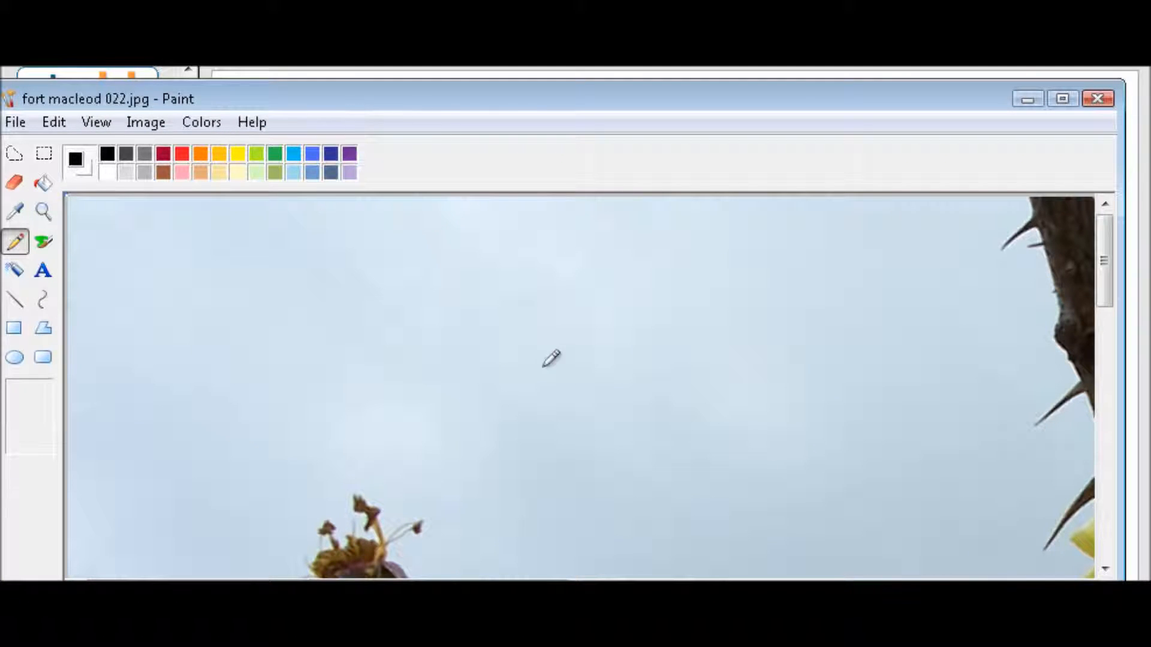
{"action": "scroll", "coordinate": [498, 423], "scroll_direction": "down", "scroll_amount": 10}
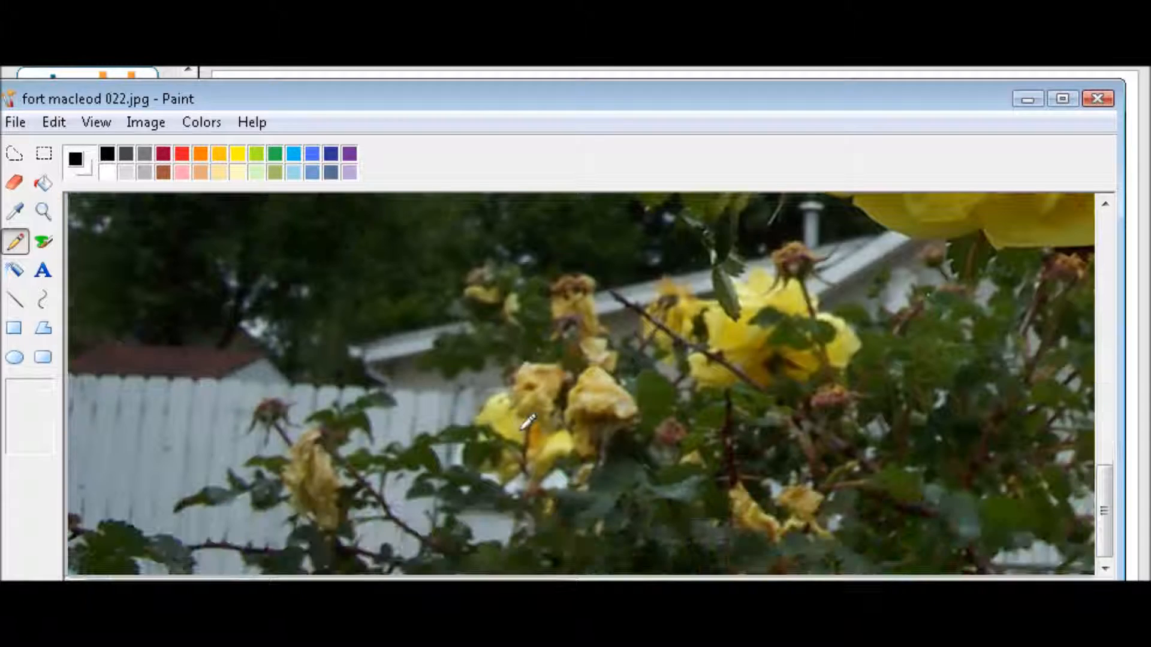
{"action": "scroll", "coordinate": [528, 422], "scroll_direction": "up", "scroll_amount": 10}
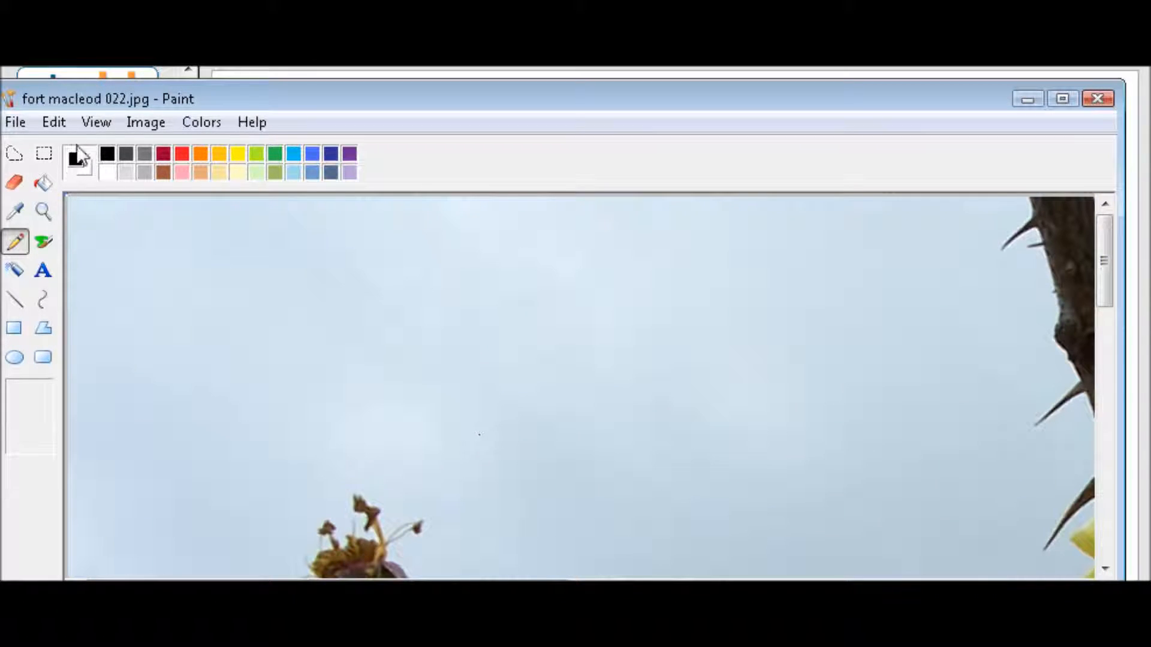
{"action": "left_click", "coordinate": [150, 125]}
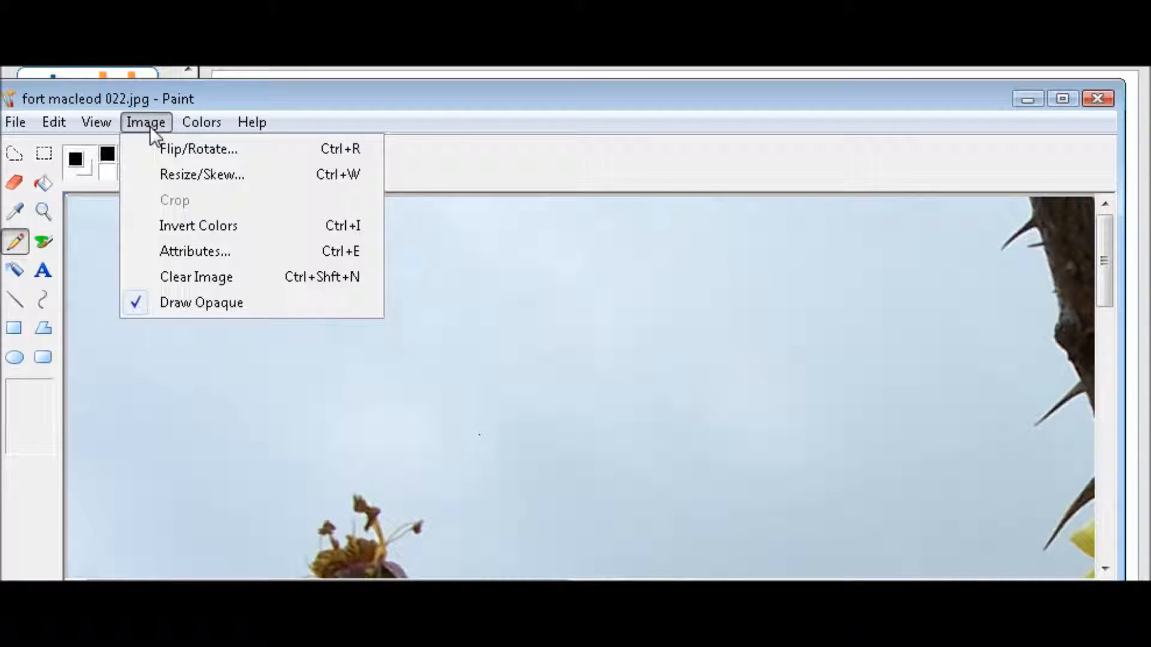
{"action": "left_click", "coordinate": [165, 171]}
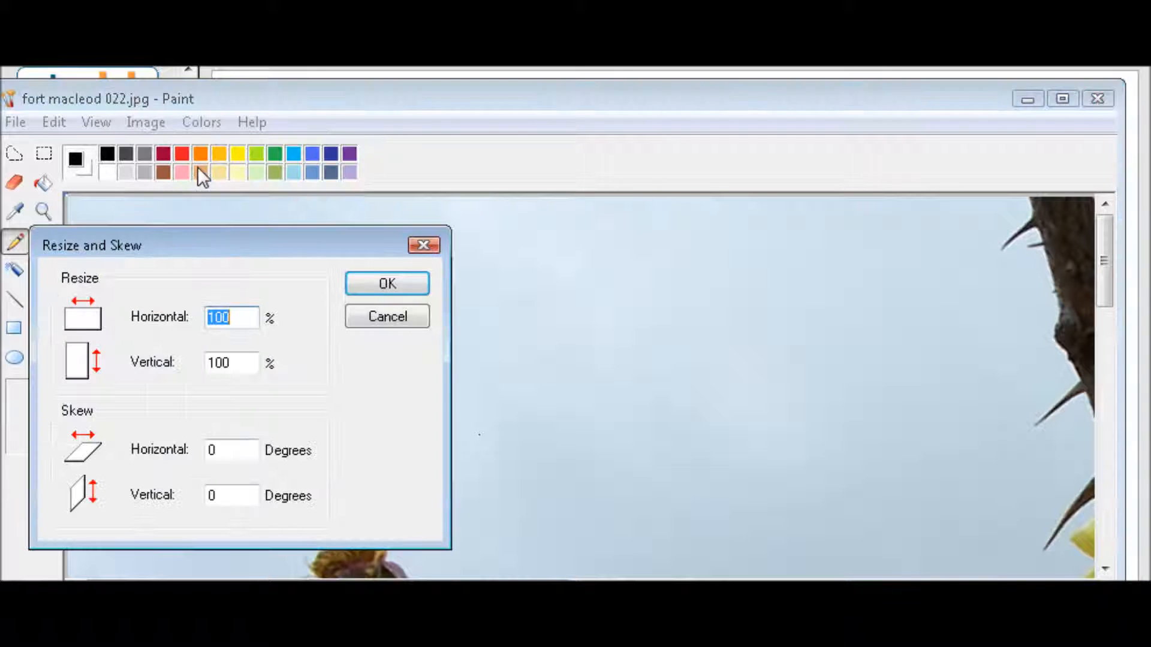
{"action": "left_click", "coordinate": [426, 313]}
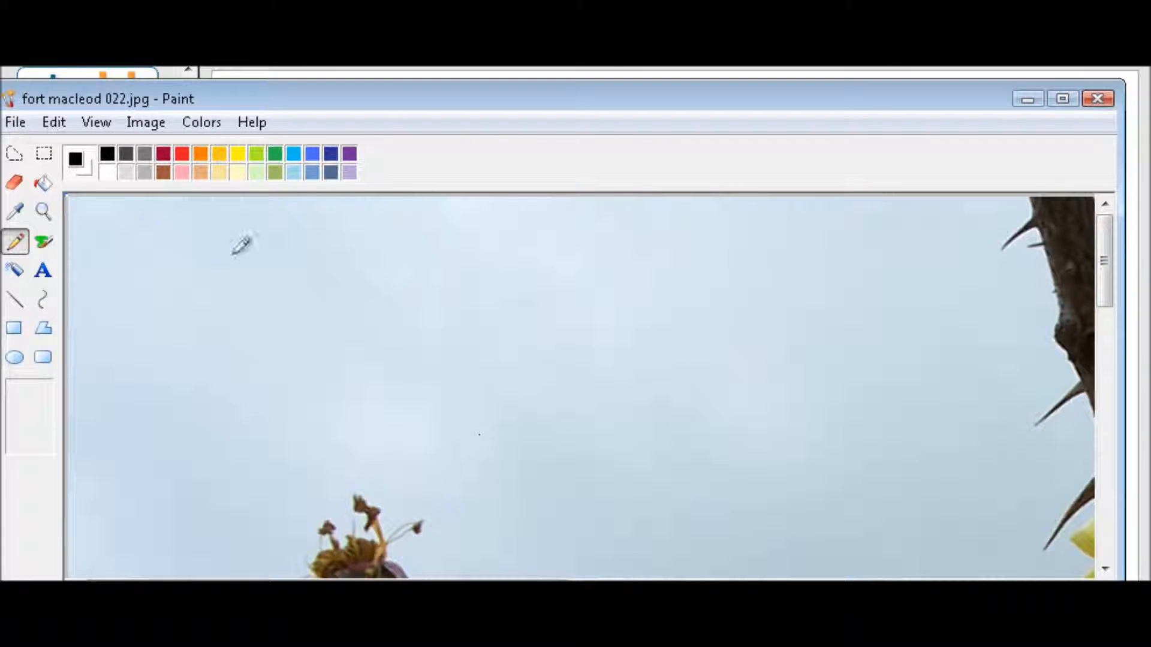
Check the photo's width and height in its image attributes without changing them
{"action": "left_click", "coordinate": [151, 121]}
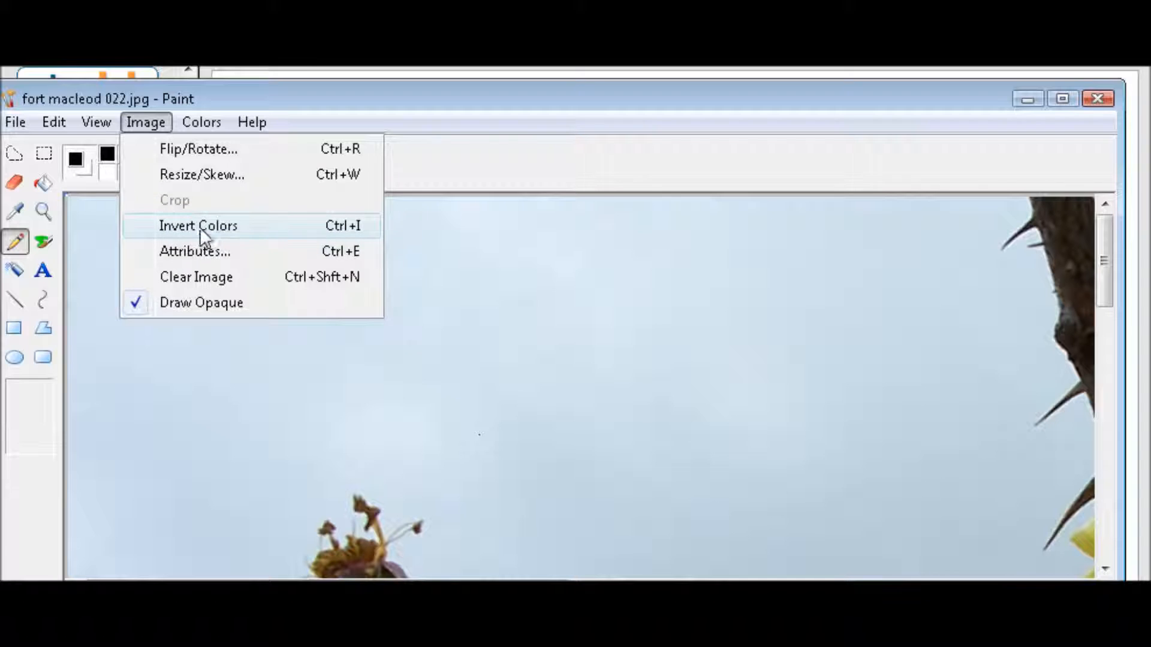
{"action": "left_click", "coordinate": [244, 251]}
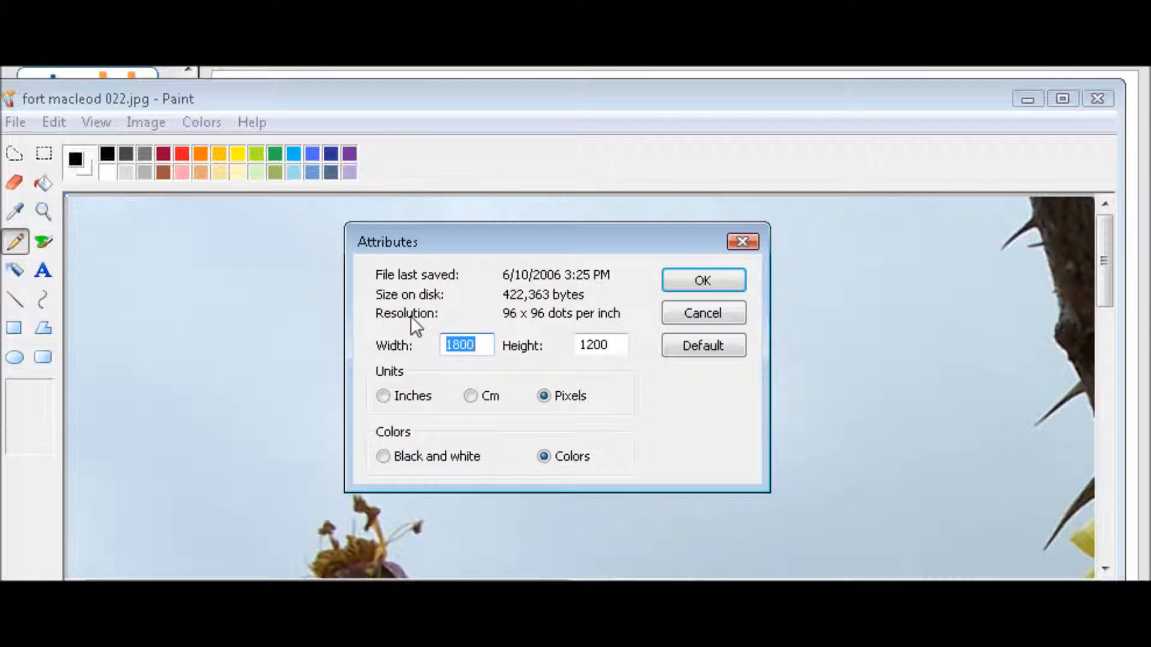
{"action": "left_click", "coordinate": [477, 344]}
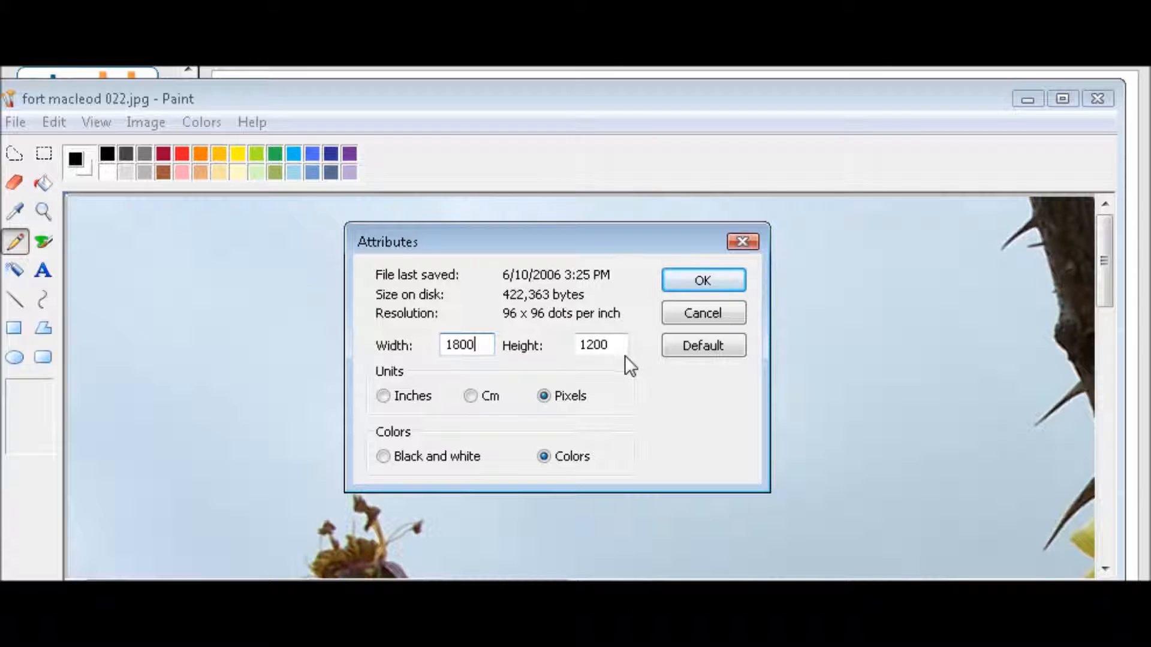
{"action": "left_click", "coordinate": [701, 314]}
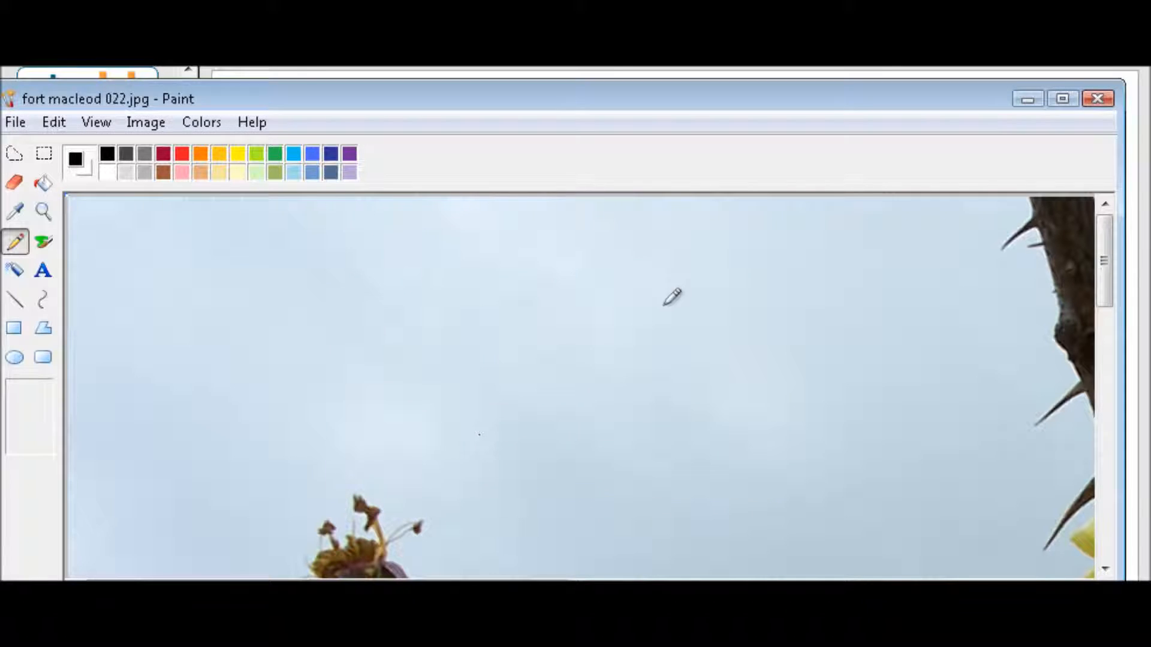
Resize the photo to 15% horizontally and 15% vertically
{"action": "left_click", "coordinate": [144, 121]}
{"action": "left_click", "coordinate": [173, 175]}
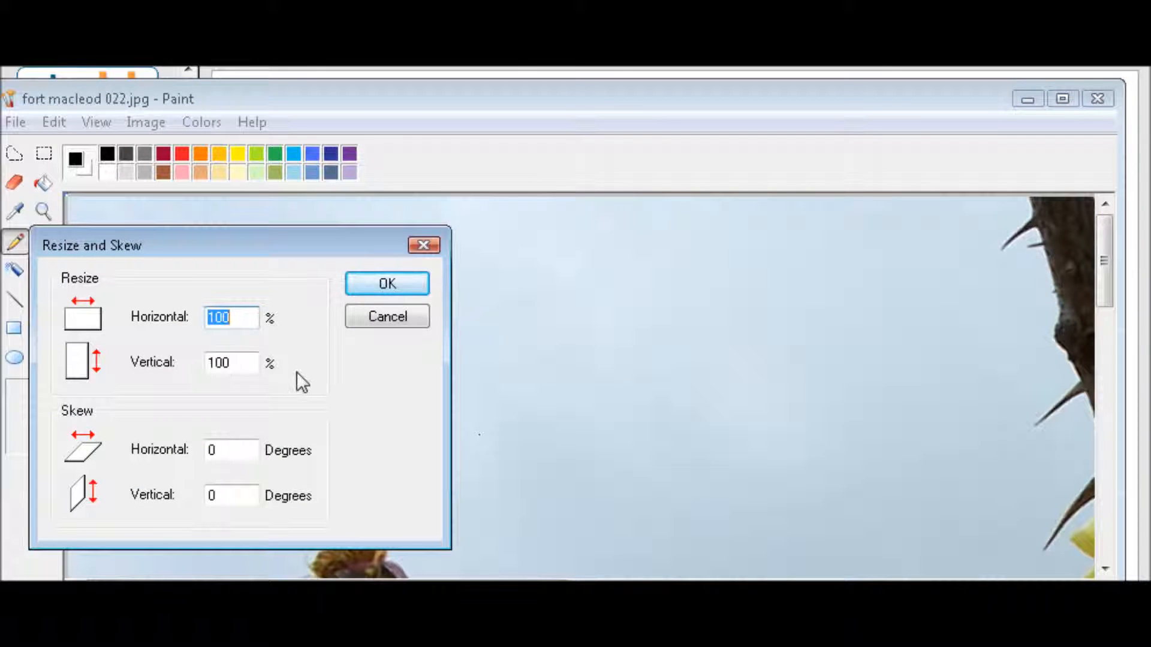
{"action": "type", "text": "15"}
{"action": "key", "text": "Tab"}
{"action": "type", "text": "15"}
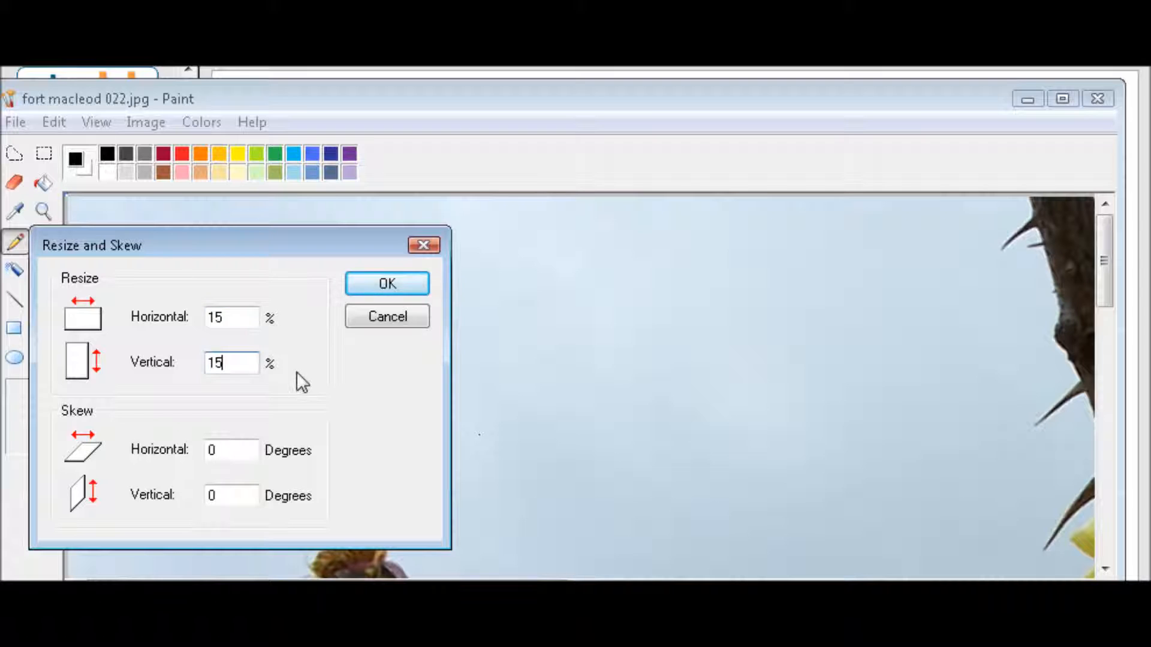
{"action": "left_click", "coordinate": [408, 288]}
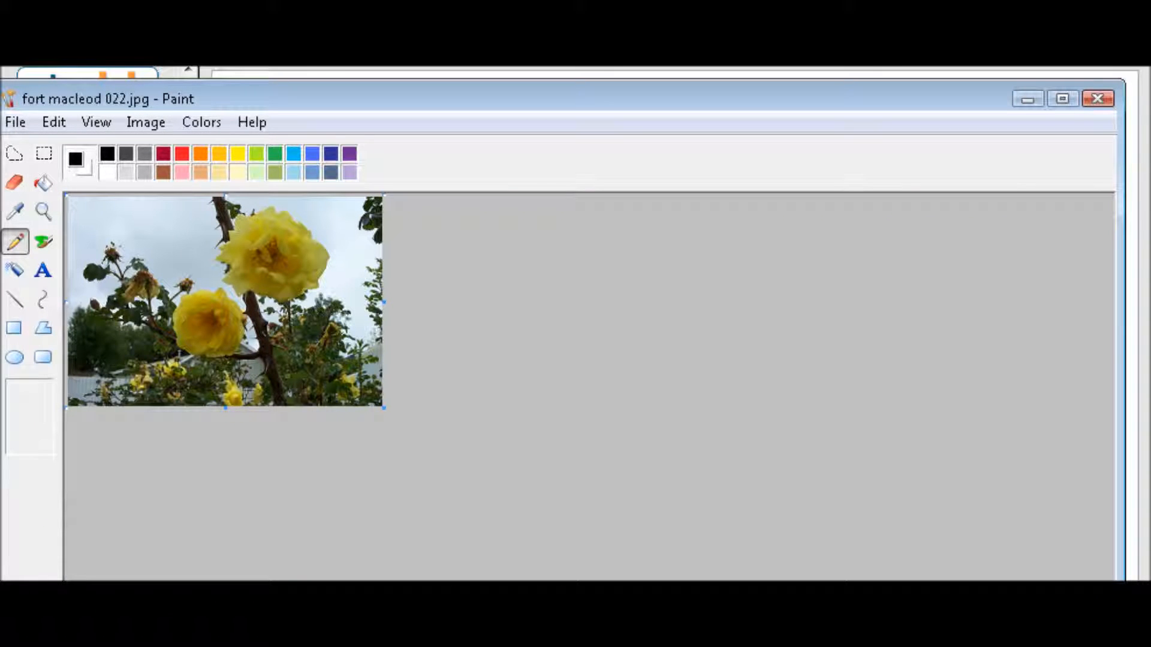
Start saving a copy to the Desktop as logo_phpBB.gif, checking the file name against the logo path in Notepad
{"action": "left_click", "coordinate": [15, 123]}
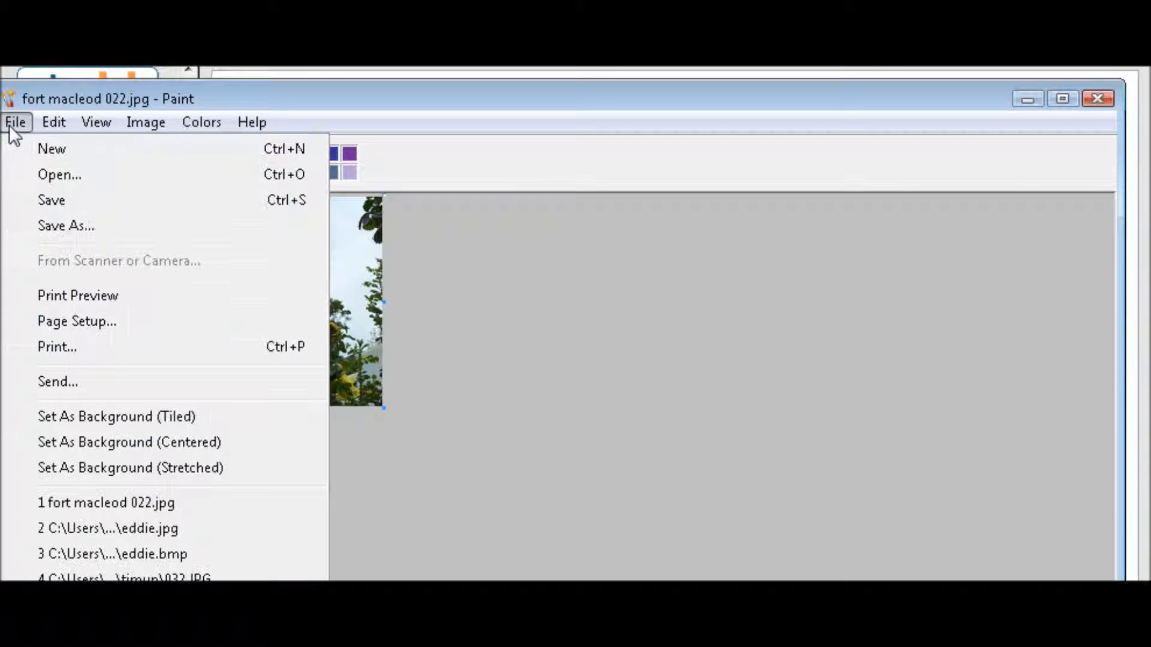
{"action": "left_click", "coordinate": [42, 226]}
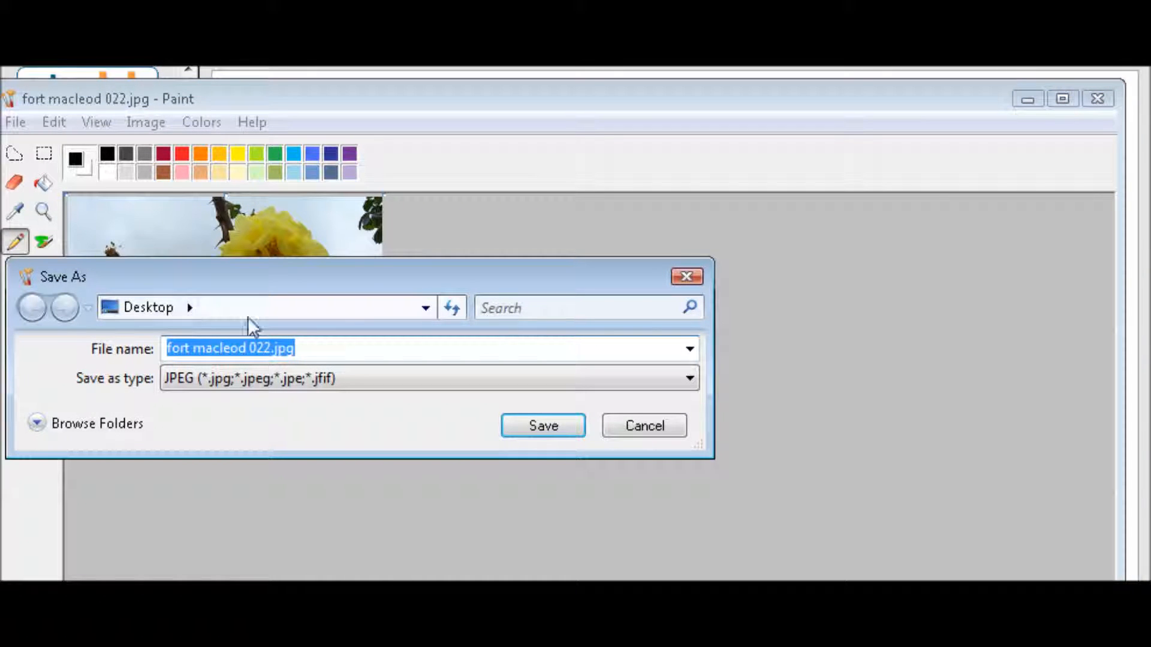
{"action": "type", "text": "logo_phpBB.gif"}
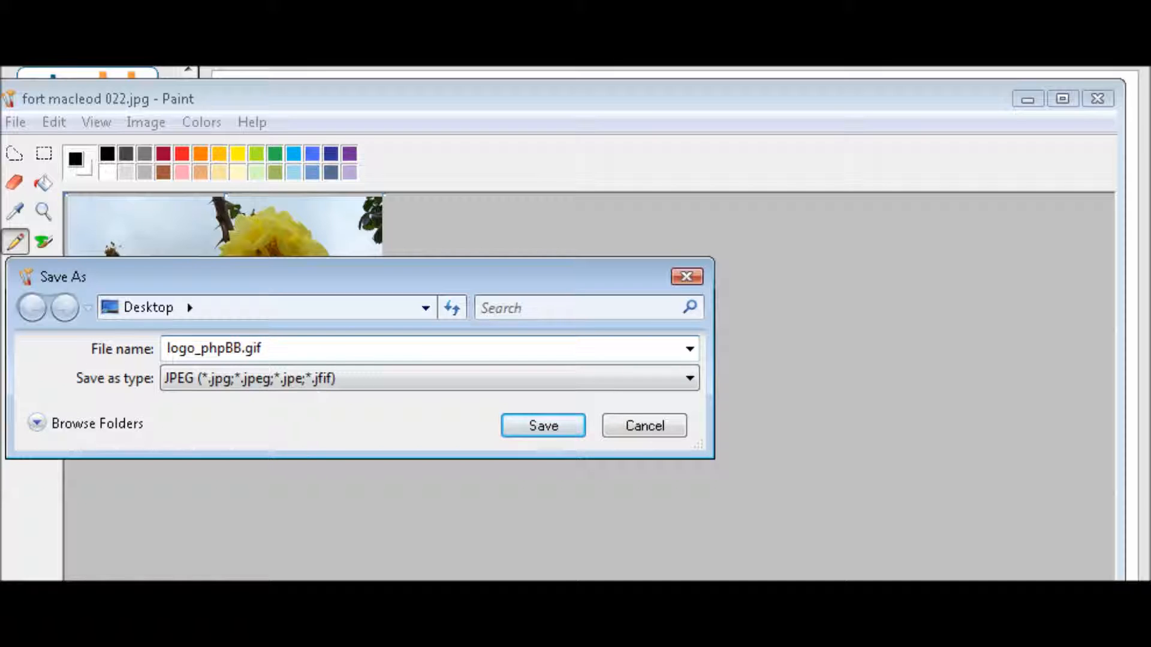
{"action": "key", "text": "alt+Tab"}
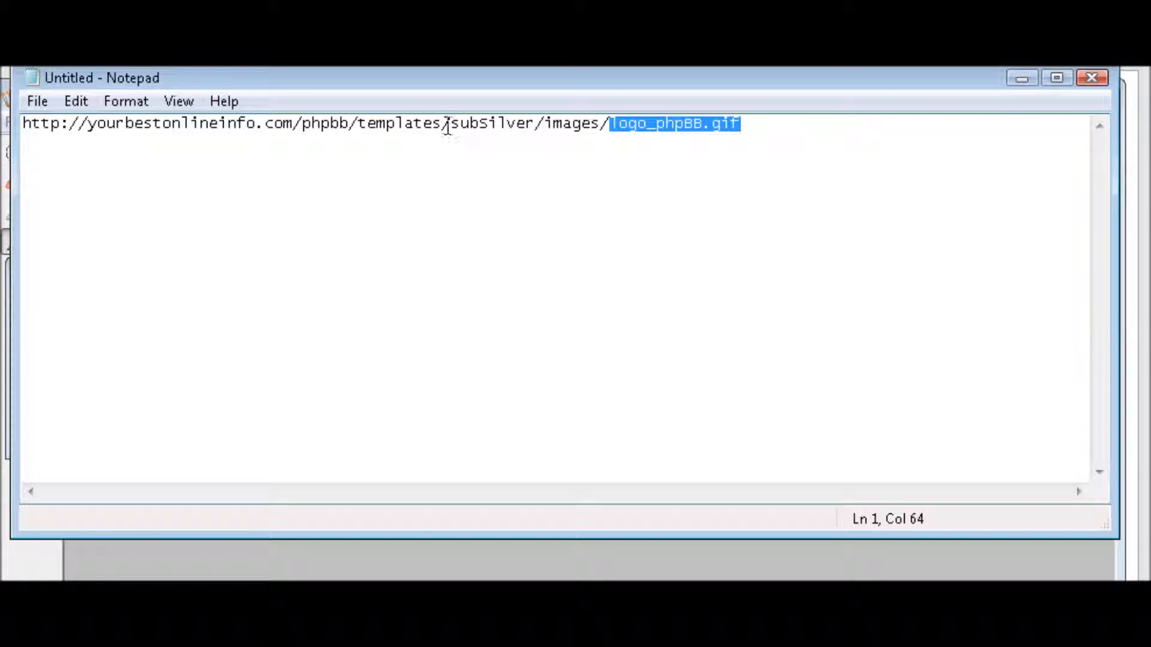
{"action": "left_click", "coordinate": [674, 131]}
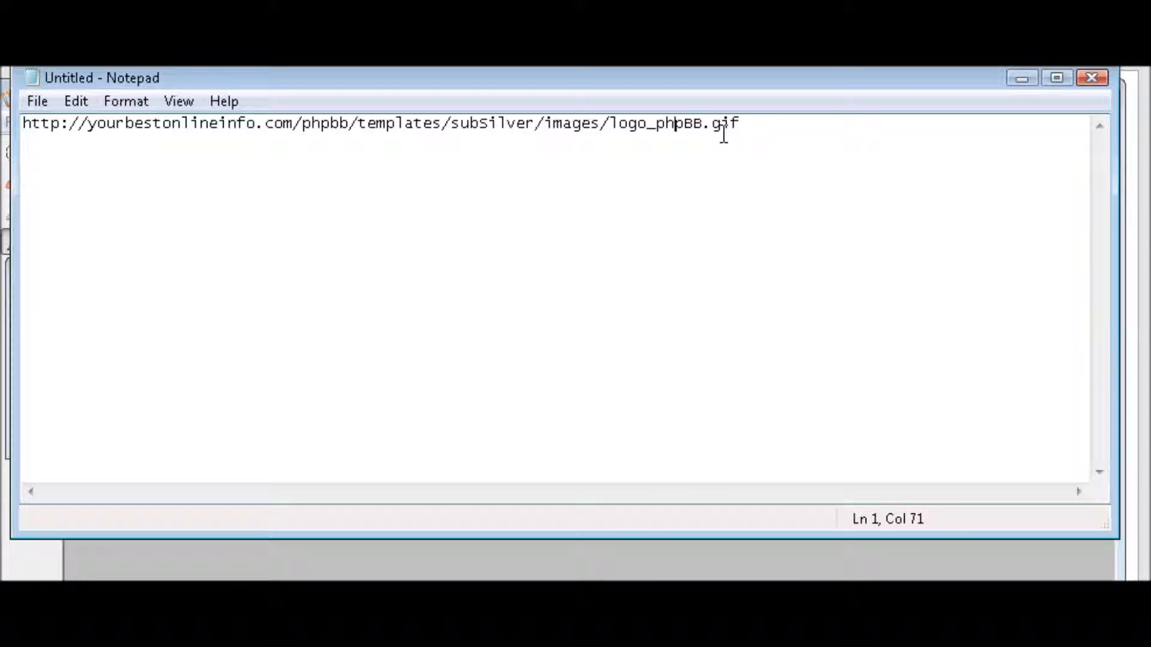
{"action": "left_click", "coordinate": [1021, 79]}
{"action": "left_click", "coordinate": [316, 344]}
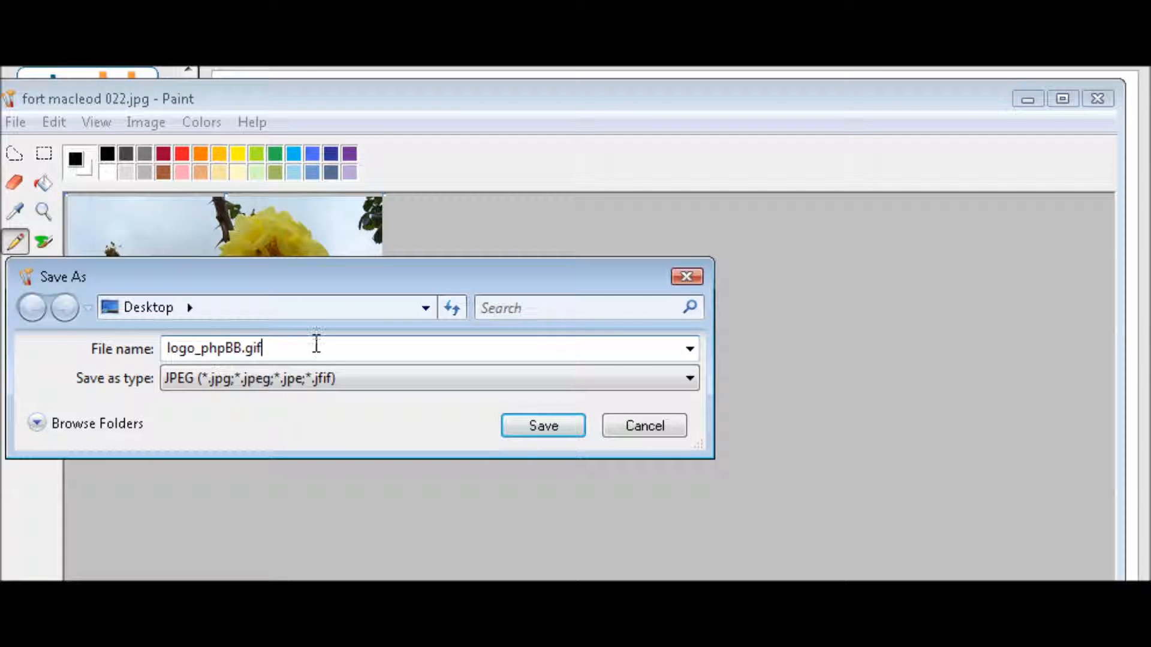
Save the resized photo in GIF format, accepting the possible color loss, and close Paint
{"action": "left_click", "coordinate": [689, 382]}
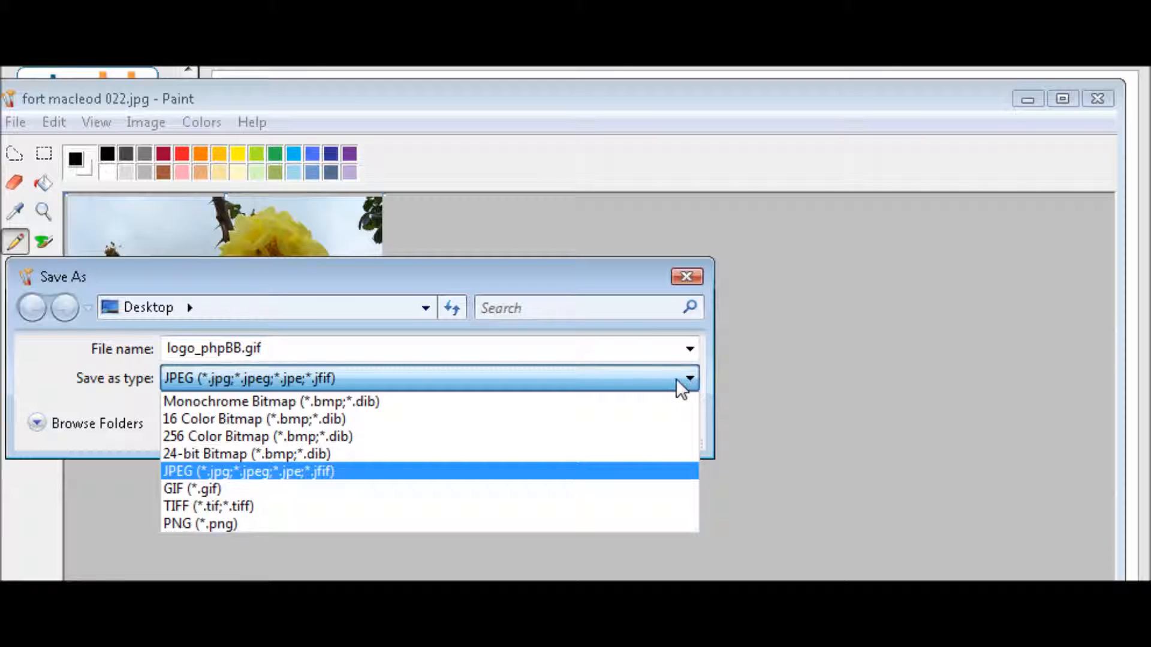
{"action": "left_click", "coordinate": [418, 490]}
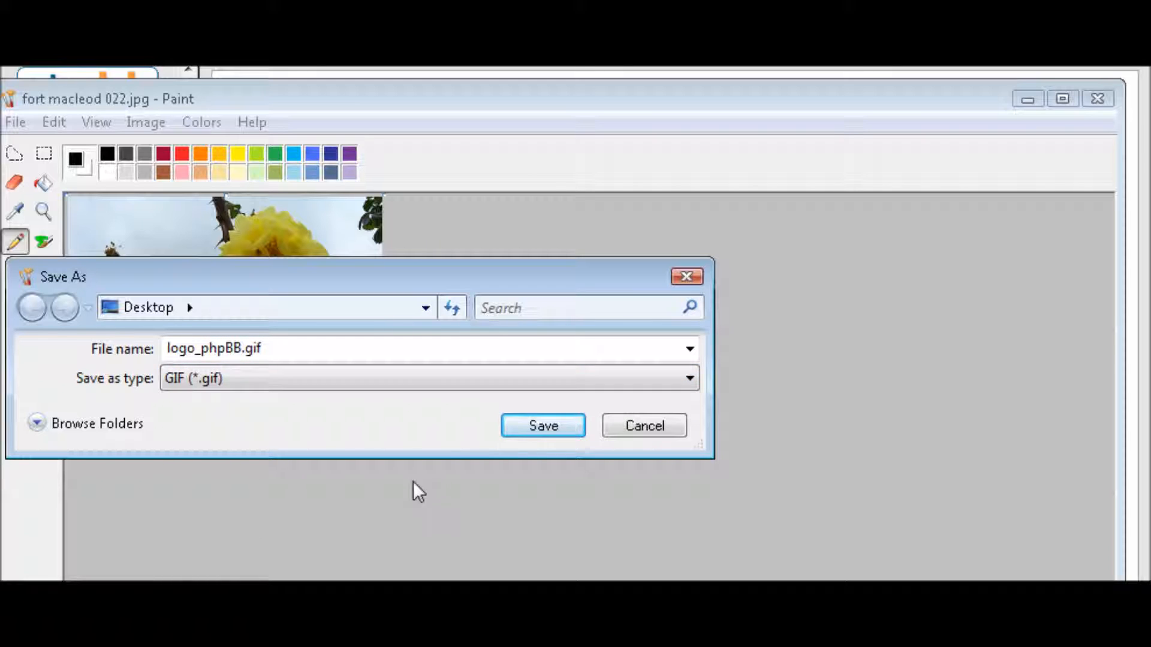
{"action": "left_click", "coordinate": [544, 427]}
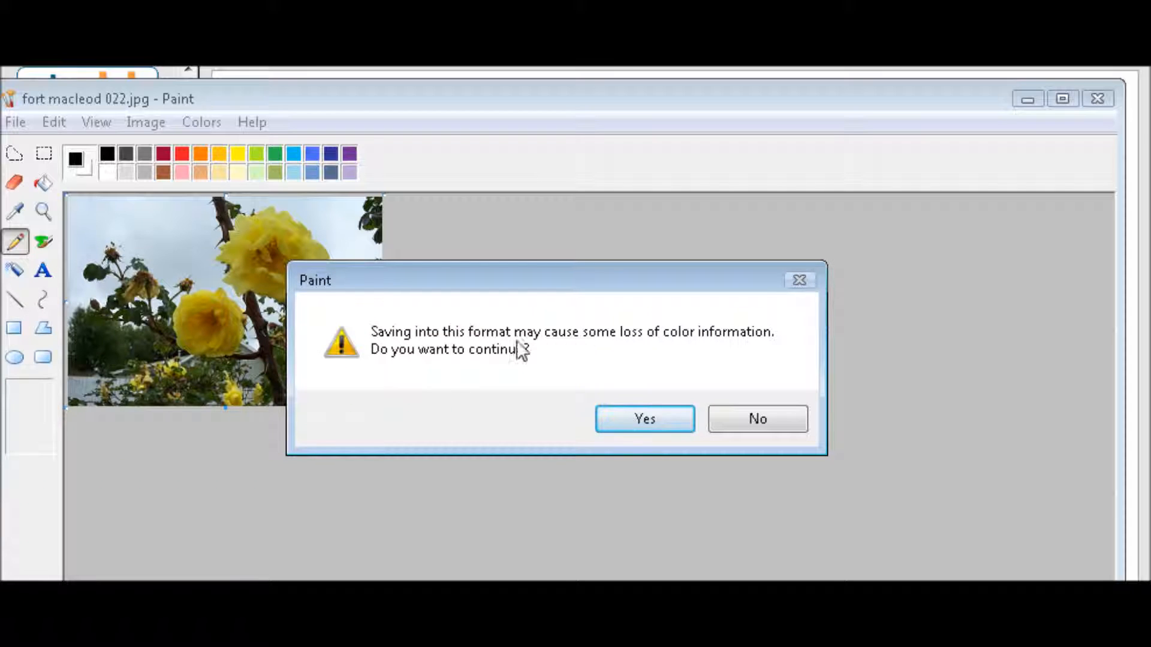
{"action": "left_click", "coordinate": [635, 416]}
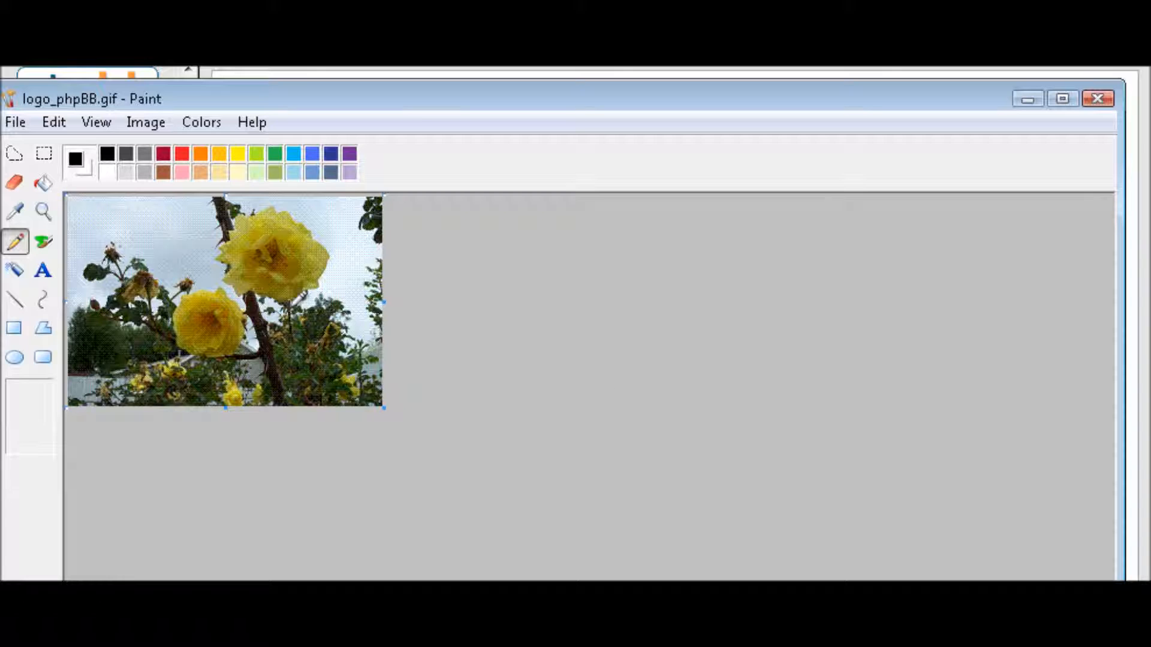
{"action": "left_click", "coordinate": [1099, 100]}
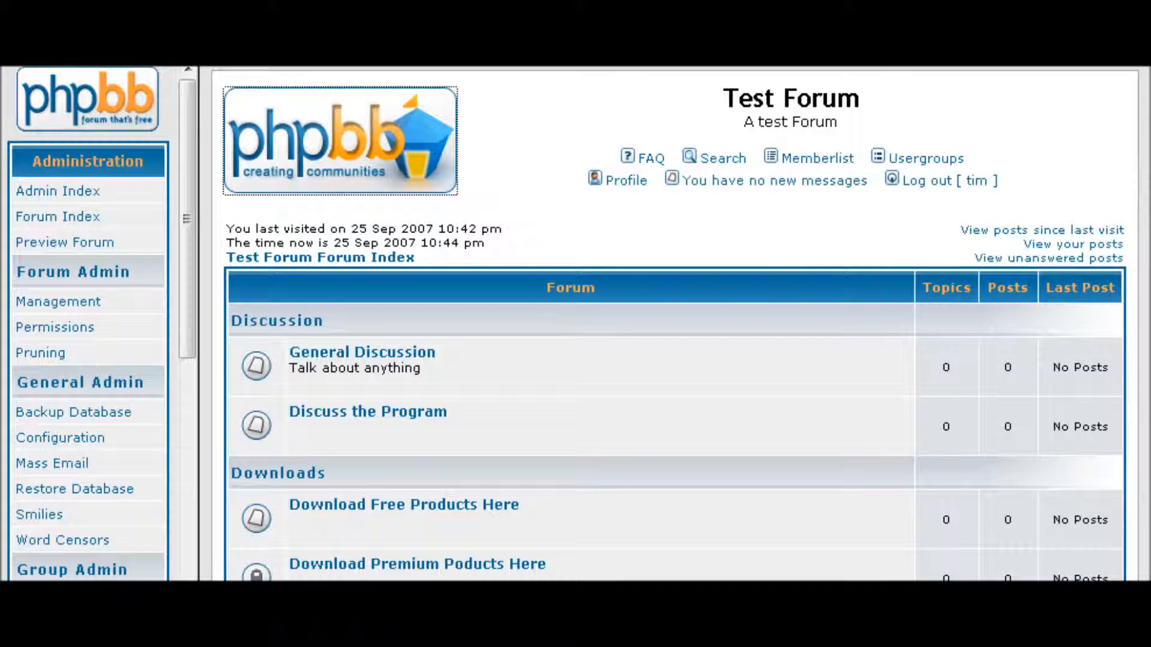
Open FireFTP and connect to the yourbestonlineinfo.com account
{"action": "key", "text": "alt+t"}
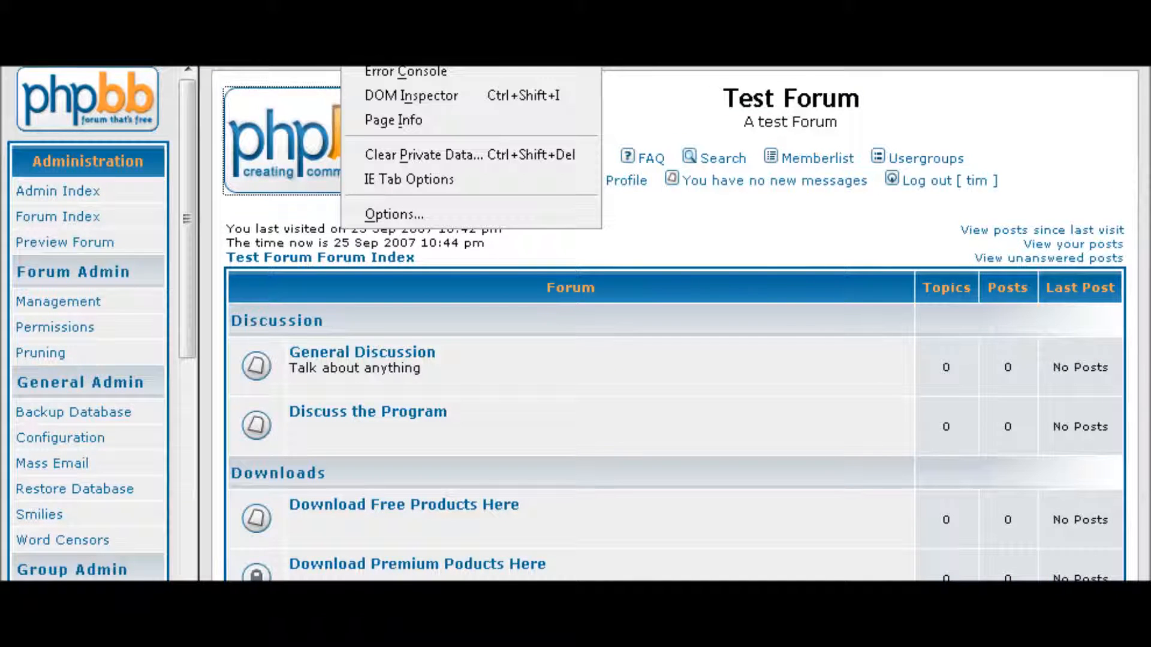
{"action": "key", "text": "f"}
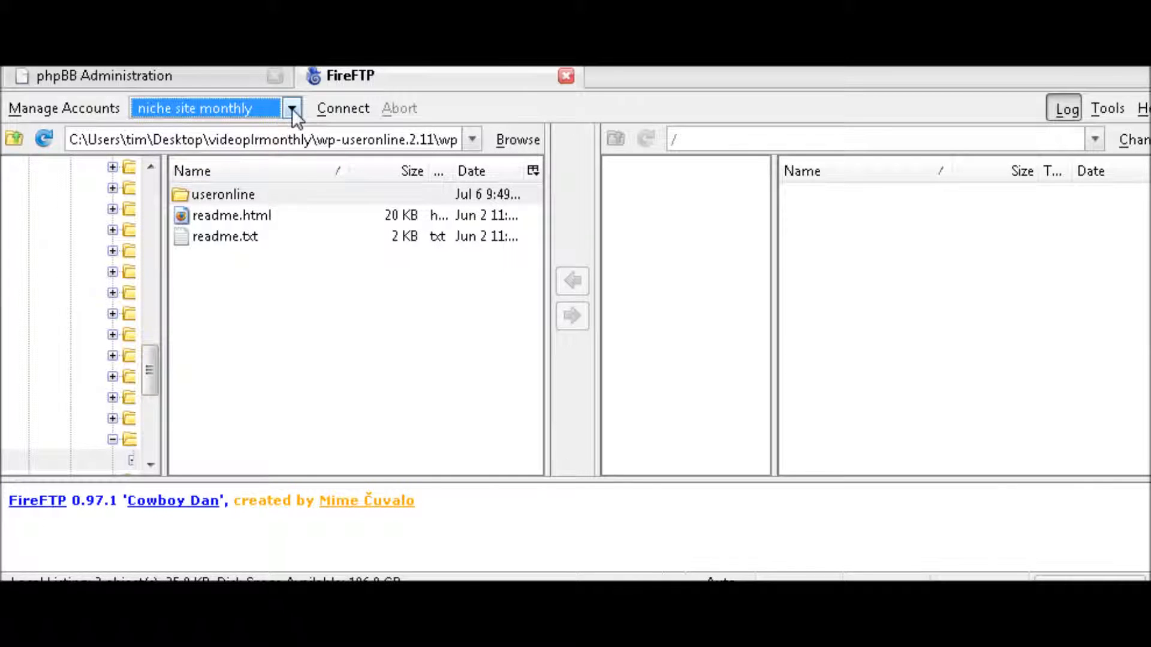
{"action": "left_click", "coordinate": [293, 109]}
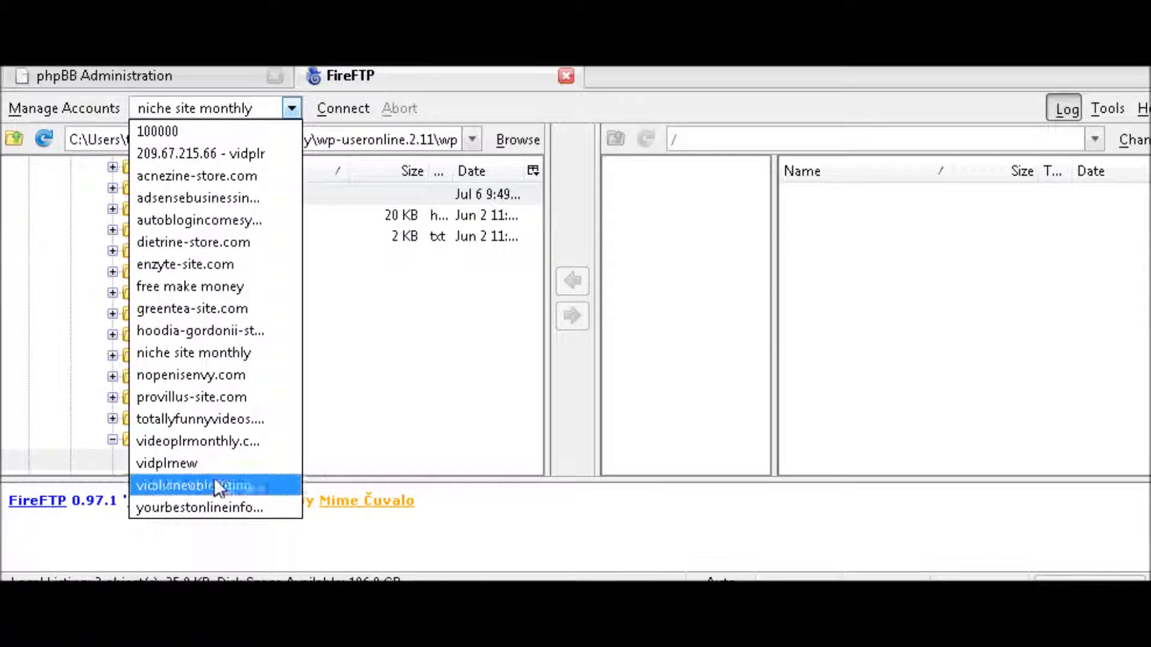
{"action": "left_click", "coordinate": [213, 507]}
{"action": "left_click", "coordinate": [342, 108]}
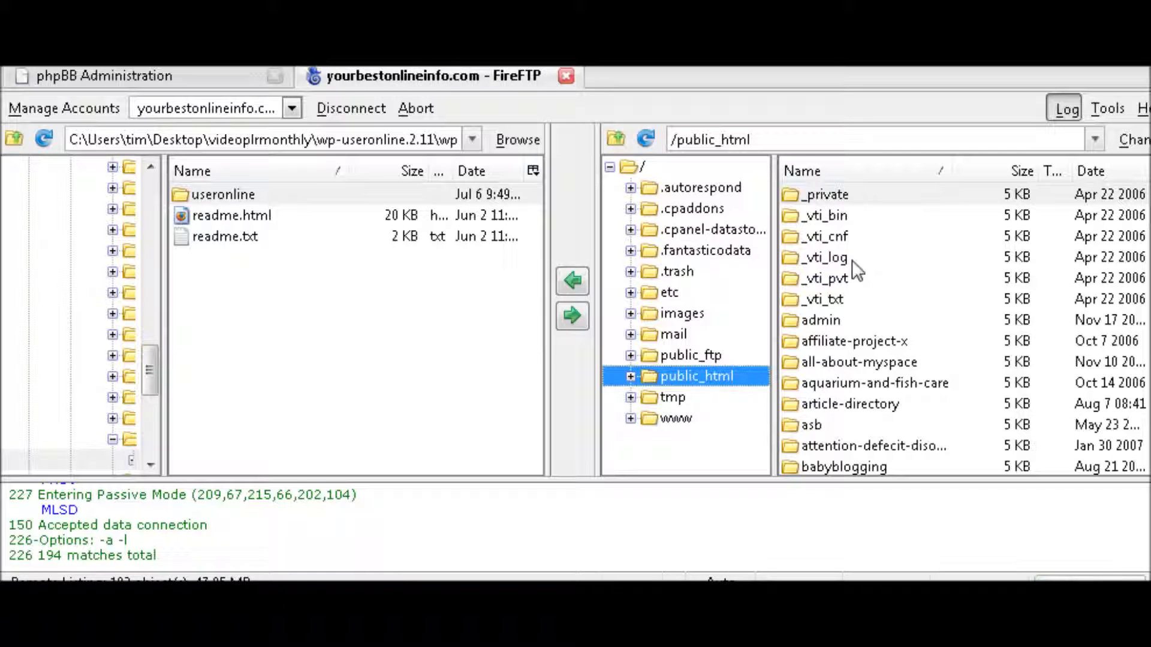
Open the phpbb folder inside public_html on the server
{"action": "scroll", "coordinate": [936, 362], "scroll_direction": "down", "scroll_amount": 4}
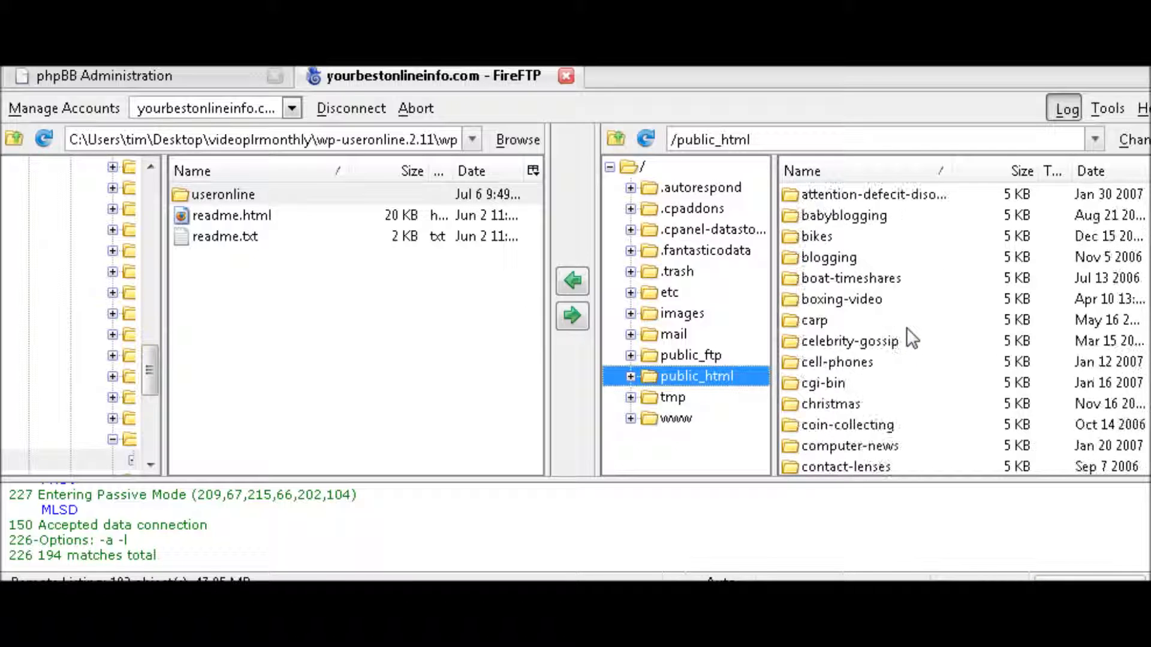
{"action": "scroll", "coordinate": [931, 329], "scroll_direction": "down", "scroll_amount": 8}
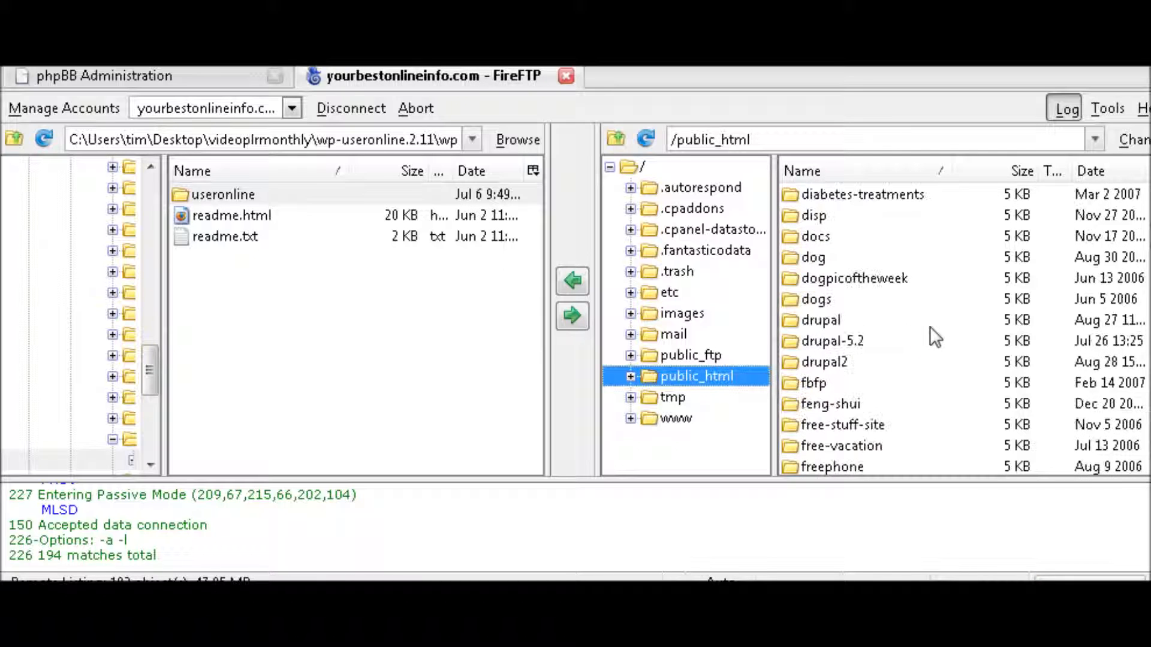
{"action": "scroll", "coordinate": [930, 326], "scroll_direction": "down", "scroll_amount": 6}
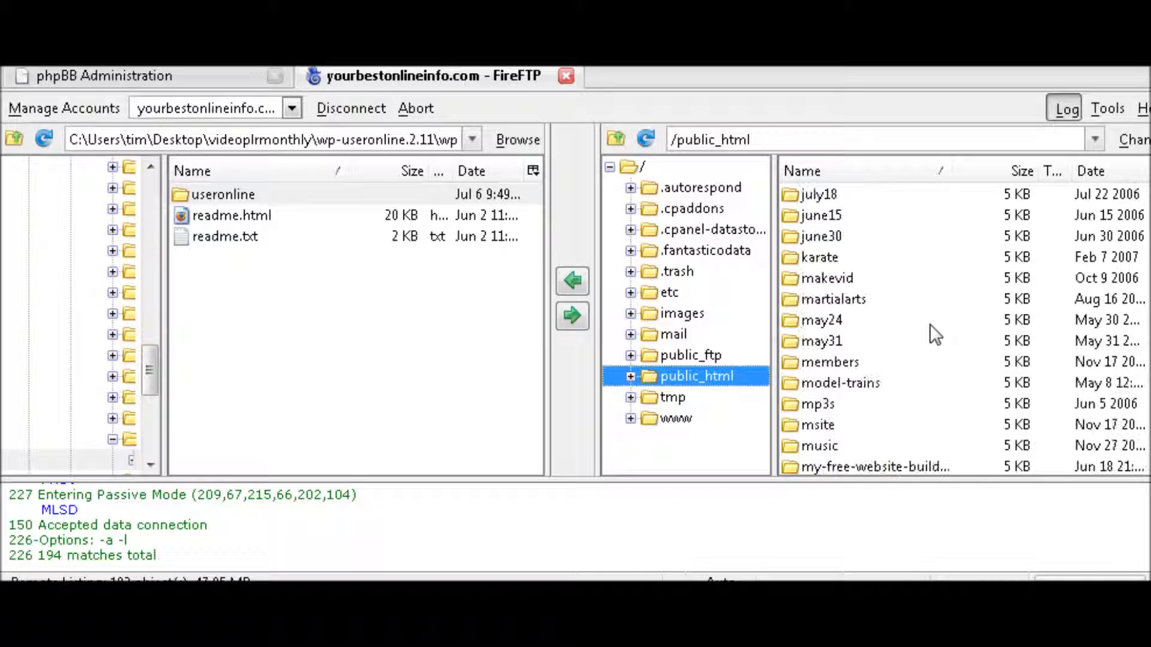
{"action": "scroll", "coordinate": [929, 324], "scroll_direction": "down", "scroll_amount": 7}
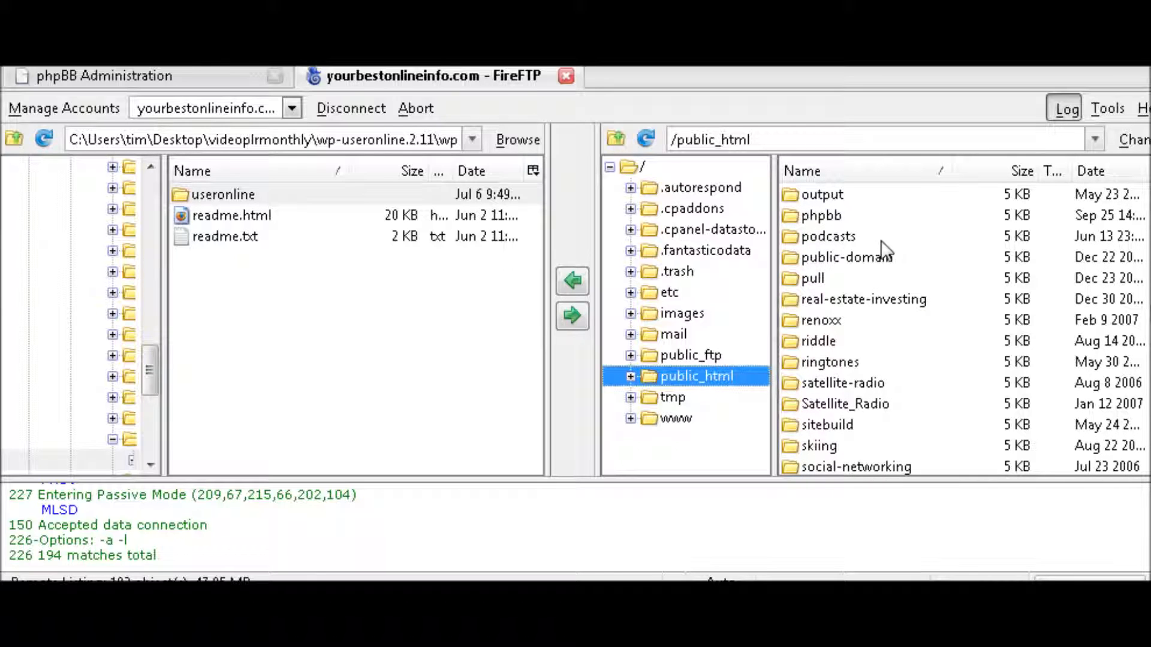
{"action": "double_click", "coordinate": [836, 216]}
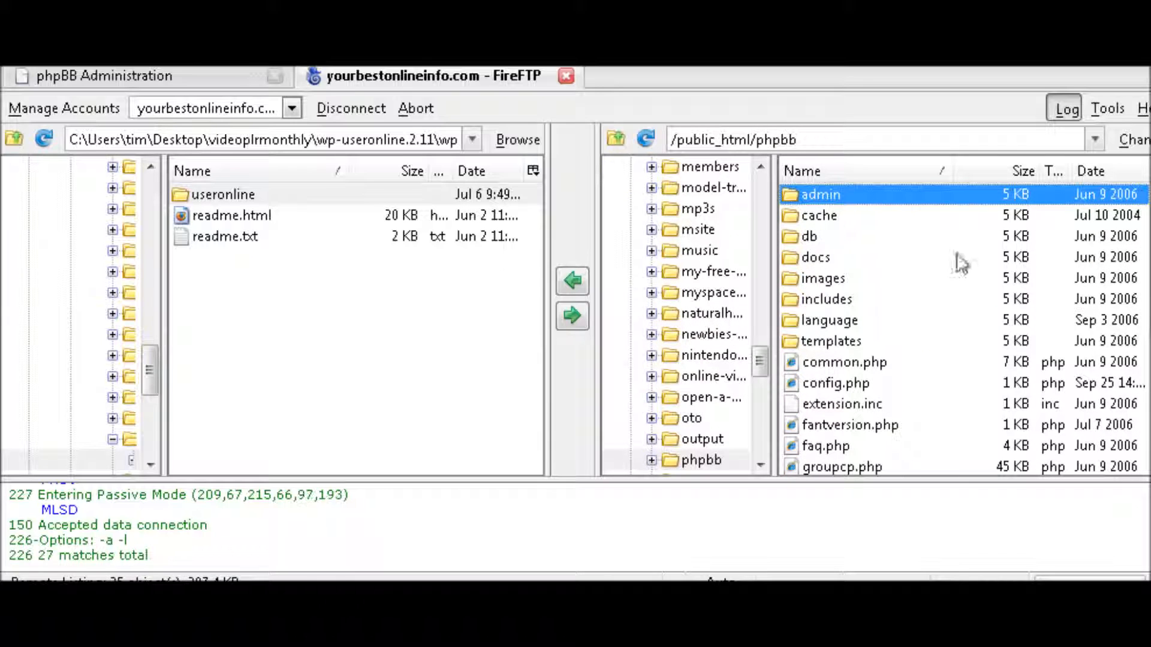
Following the logo path in Notepad, open phpbb's templates/subSilver/images folder and upload the Desktop's logo_phpBB.gif, overwriting the existing file
{"action": "key", "text": "alt+Tab"}
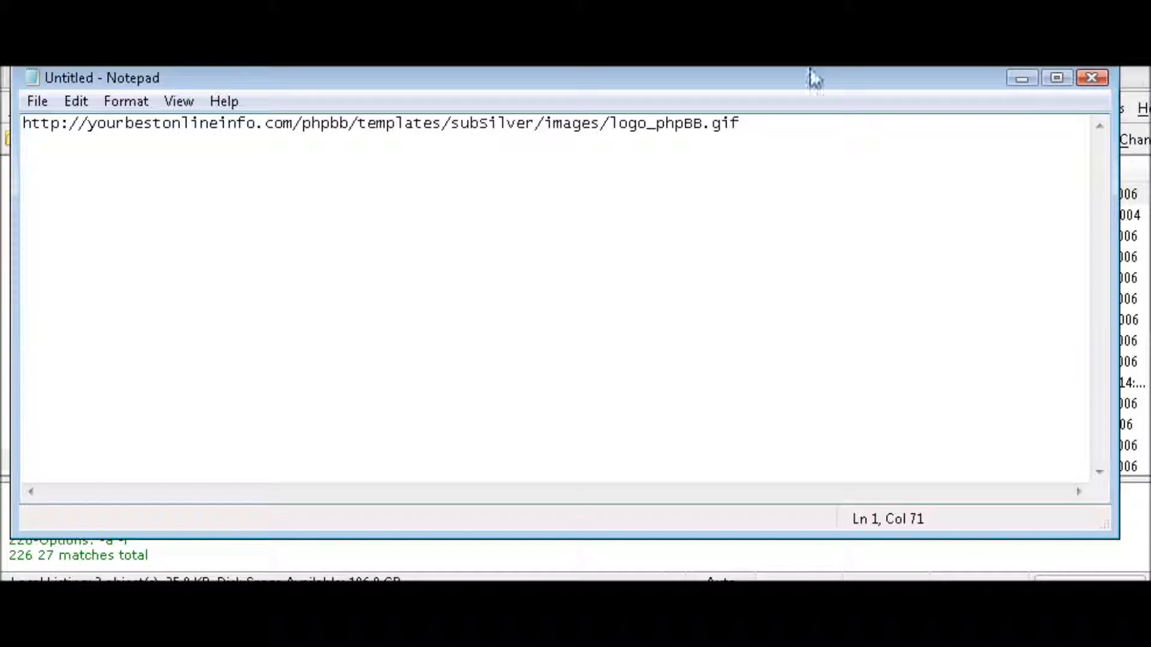
{"action": "left_click", "coordinate": [1022, 78]}
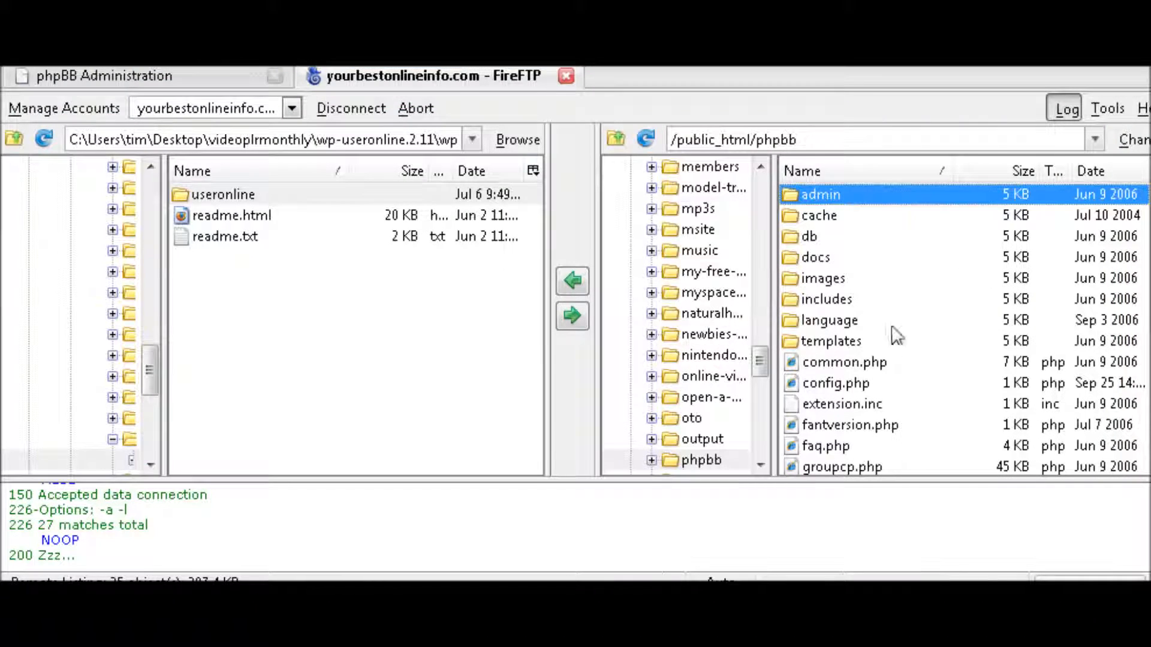
{"action": "double_click", "coordinate": [840, 344]}
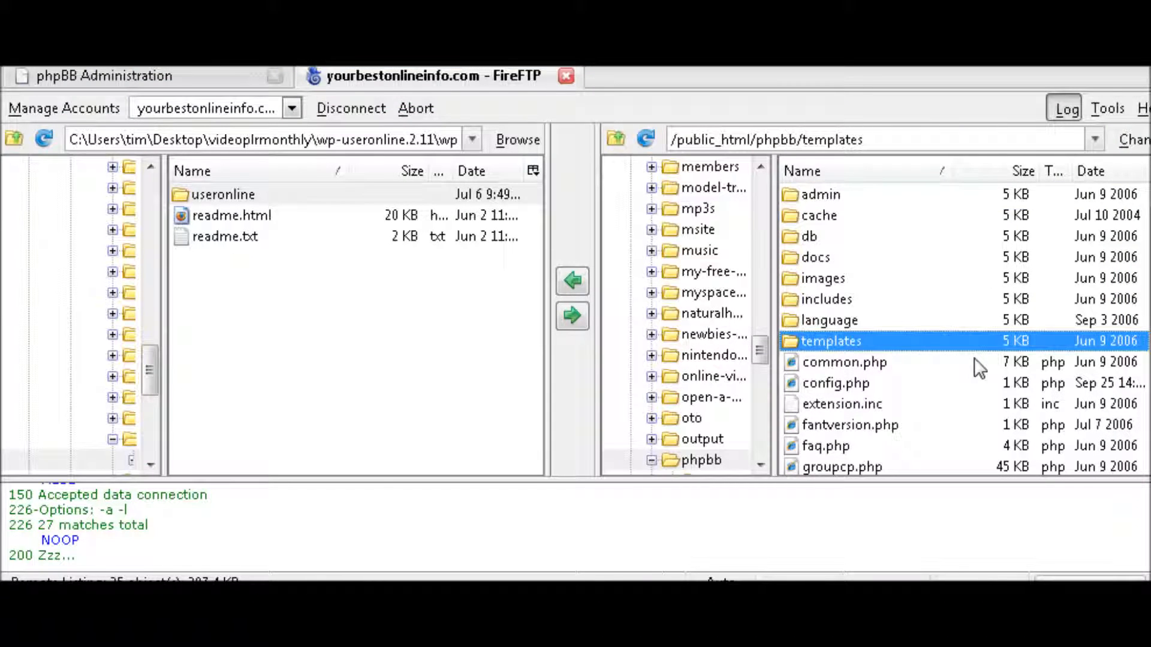
{"action": "double_click", "coordinate": [850, 193]}
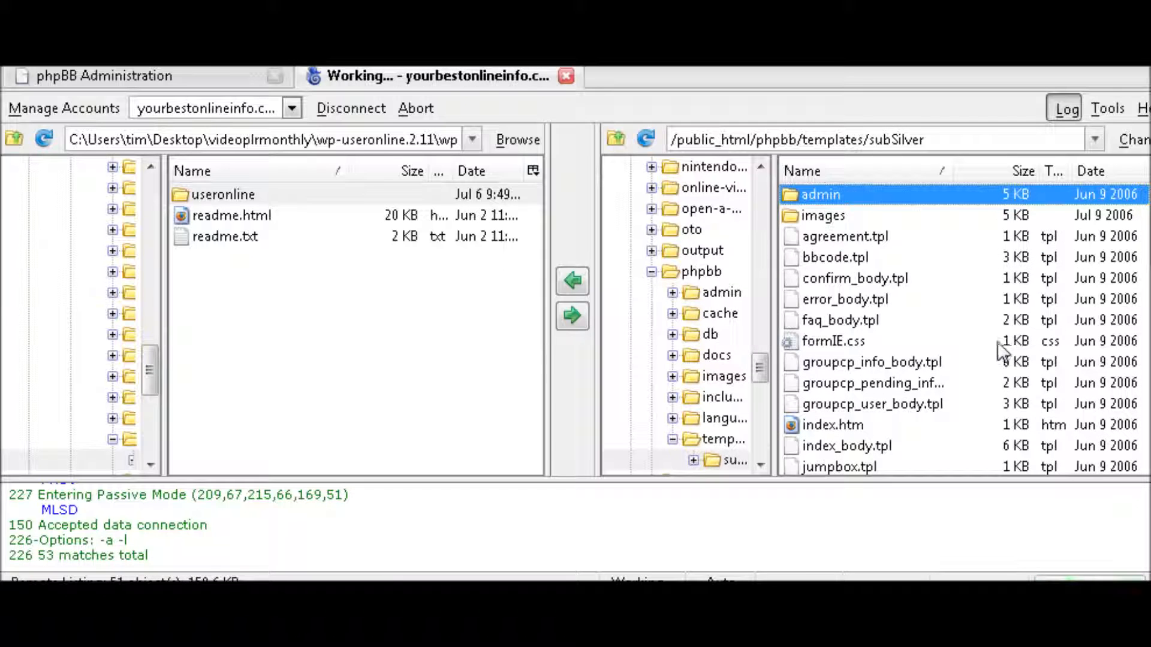
{"action": "double_click", "coordinate": [840, 215]}
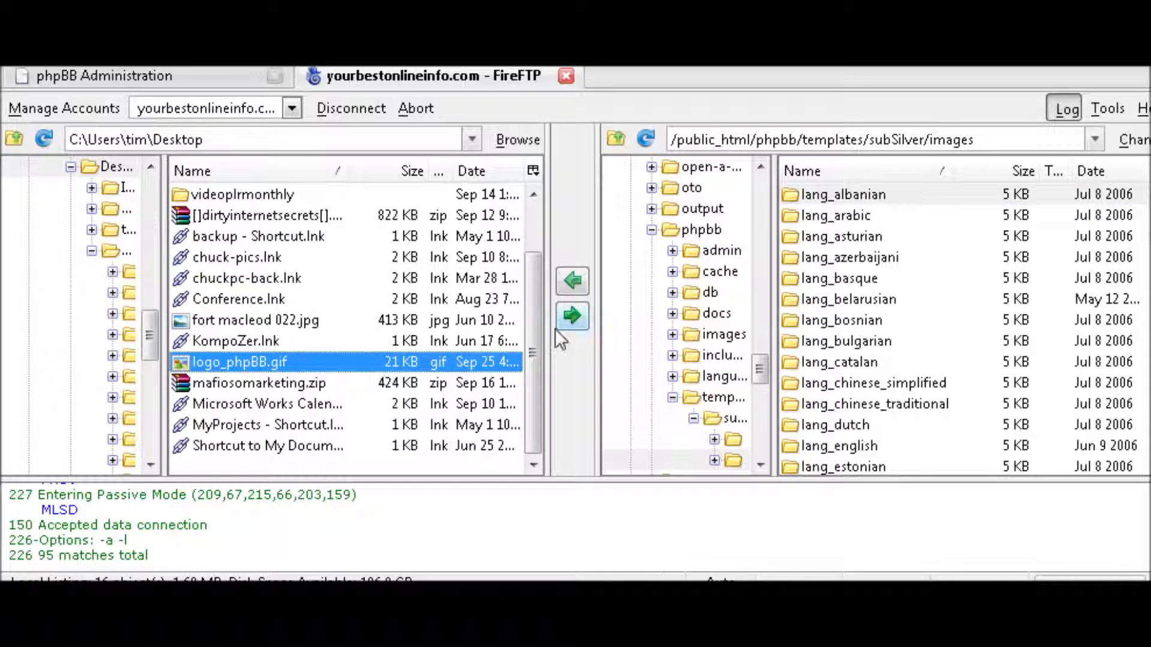
{"action": "left_click", "coordinate": [576, 318]}
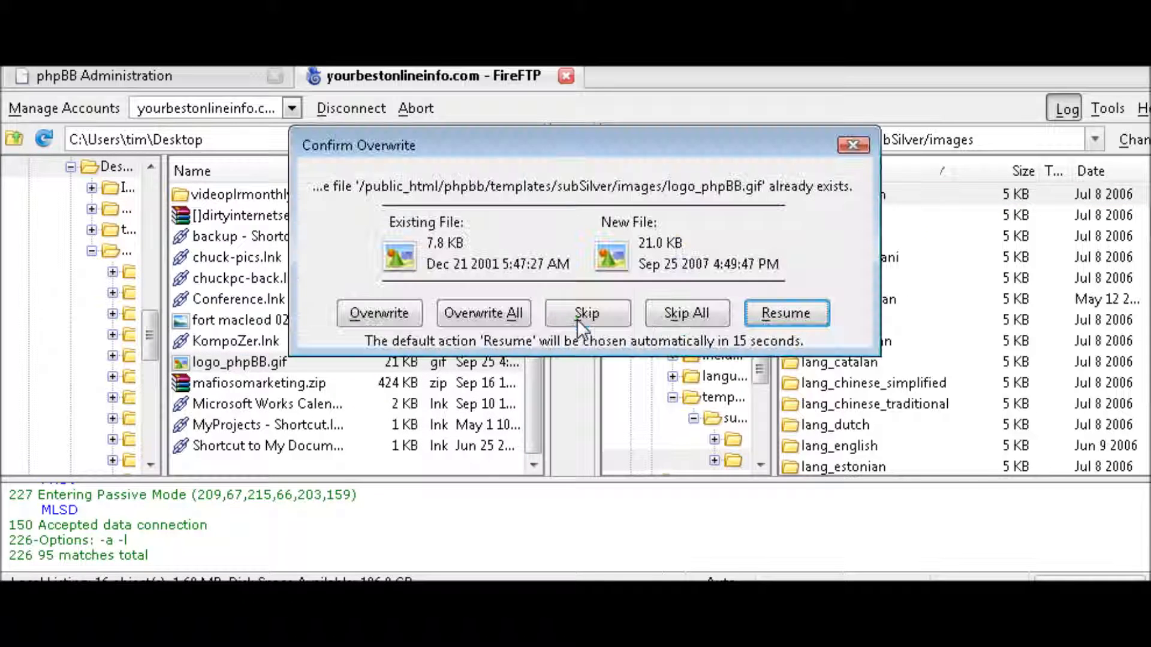
{"action": "left_click", "coordinate": [366, 312]}
Return to the phpBB administration, preview the forum, and open its full index page to examine the logo
{"action": "left_click", "coordinate": [252, 77]}
{"action": "left_click", "coordinate": [43, 211]}
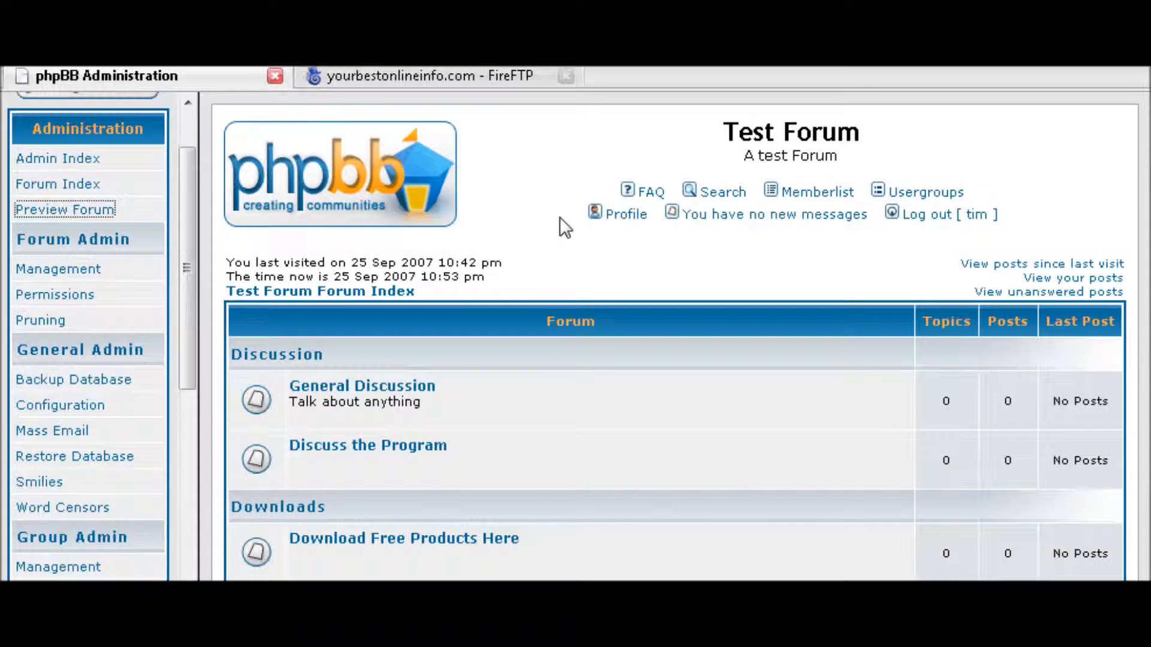
{"action": "left_click", "coordinate": [422, 207]}
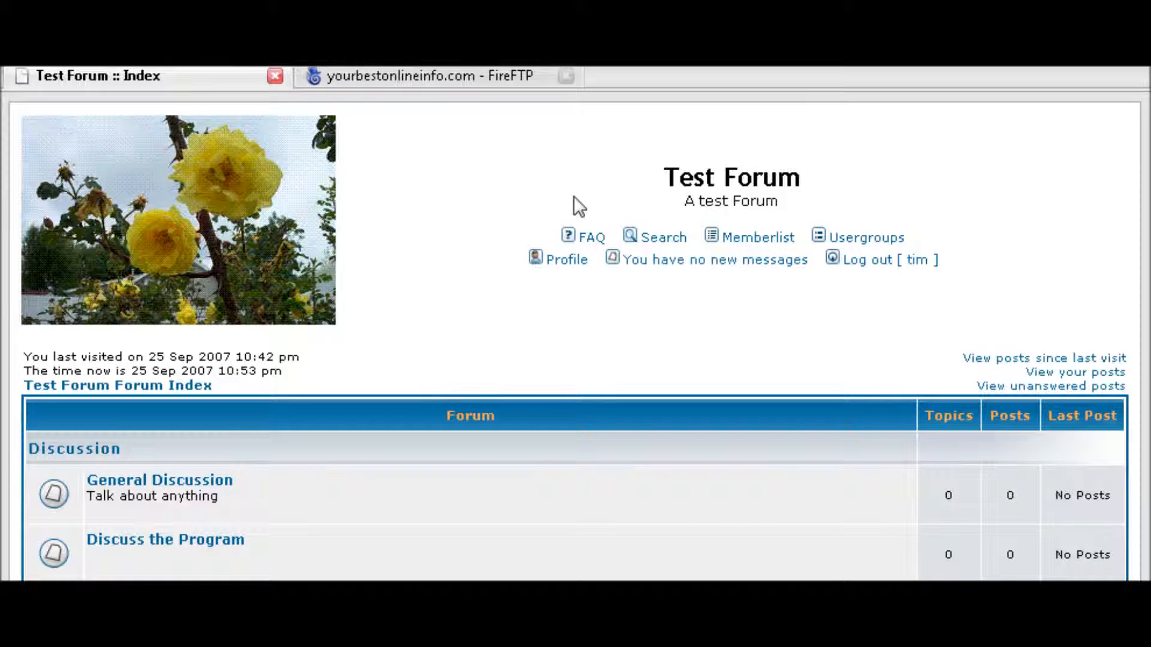
{"action": "scroll", "coordinate": [519, 207], "scroll_direction": "down", "scroll_amount": 3}
{"action": "scroll", "coordinate": [519, 221], "scroll_direction": "up", "scroll_amount": 3}
{"action": "scroll", "coordinate": [227, 200], "scroll_direction": "down", "scroll_amount": 3}
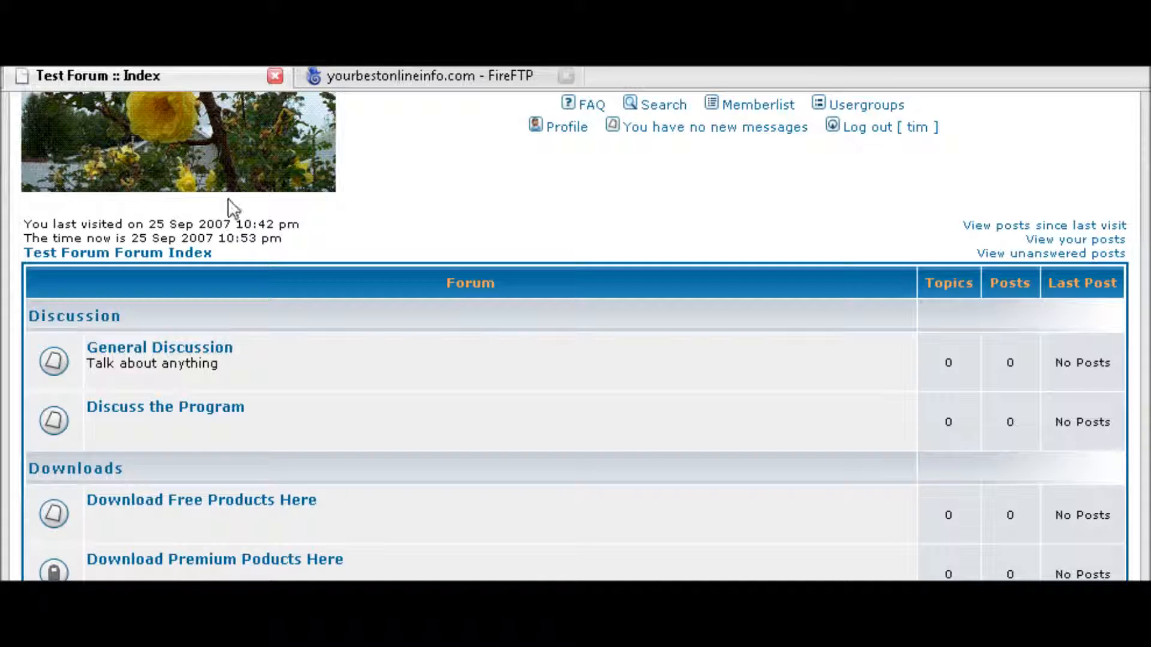
{"action": "scroll", "coordinate": [231, 167], "scroll_direction": "up", "scroll_amount": 3}
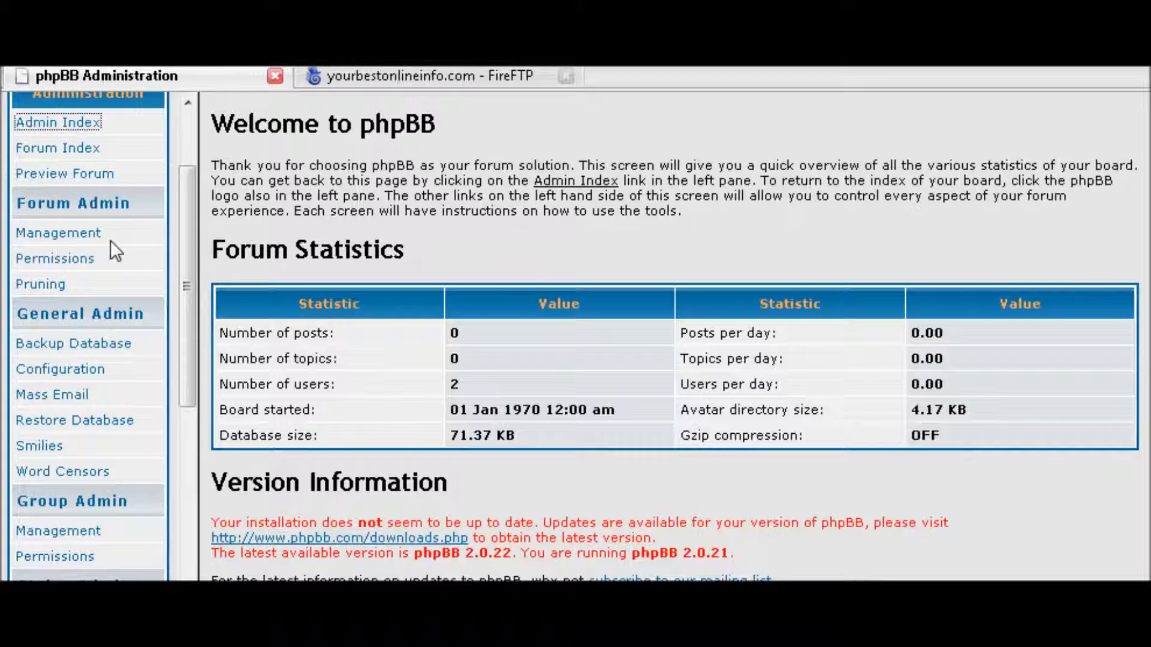
In the forum management page, start a new forum named Silver Level Downloads under the Downloads category
{"action": "left_click", "coordinate": [84, 235]}
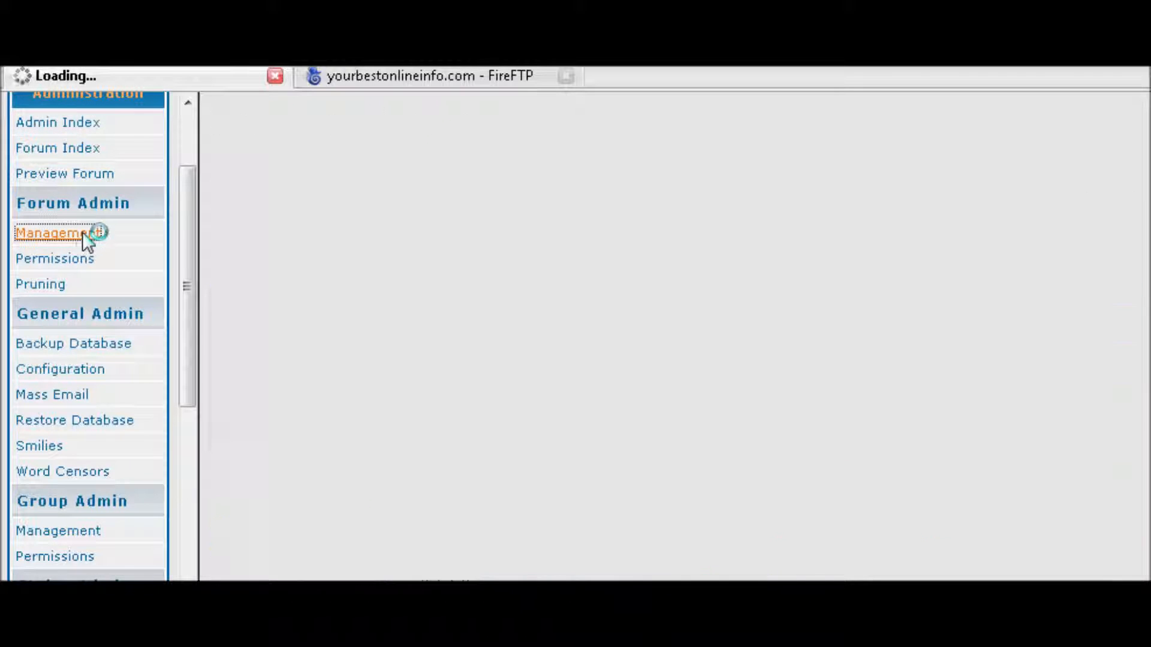
{"action": "scroll", "coordinate": [418, 288], "scroll_direction": "down", "scroll_amount": 1}
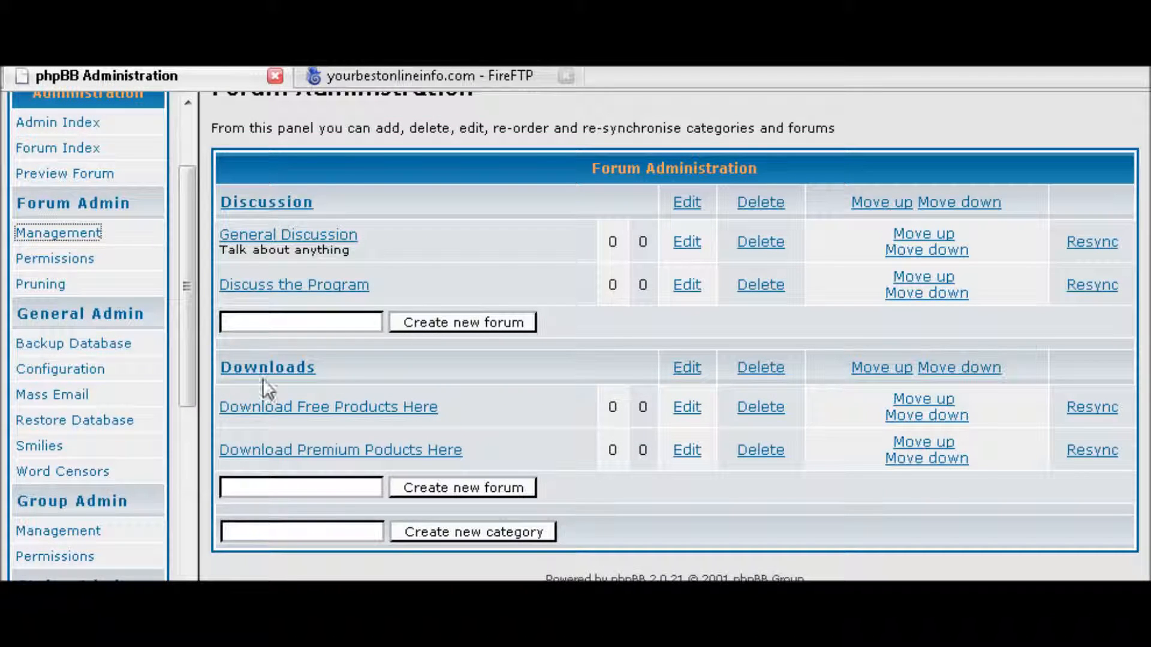
{"action": "left_click", "coordinate": [264, 486]}
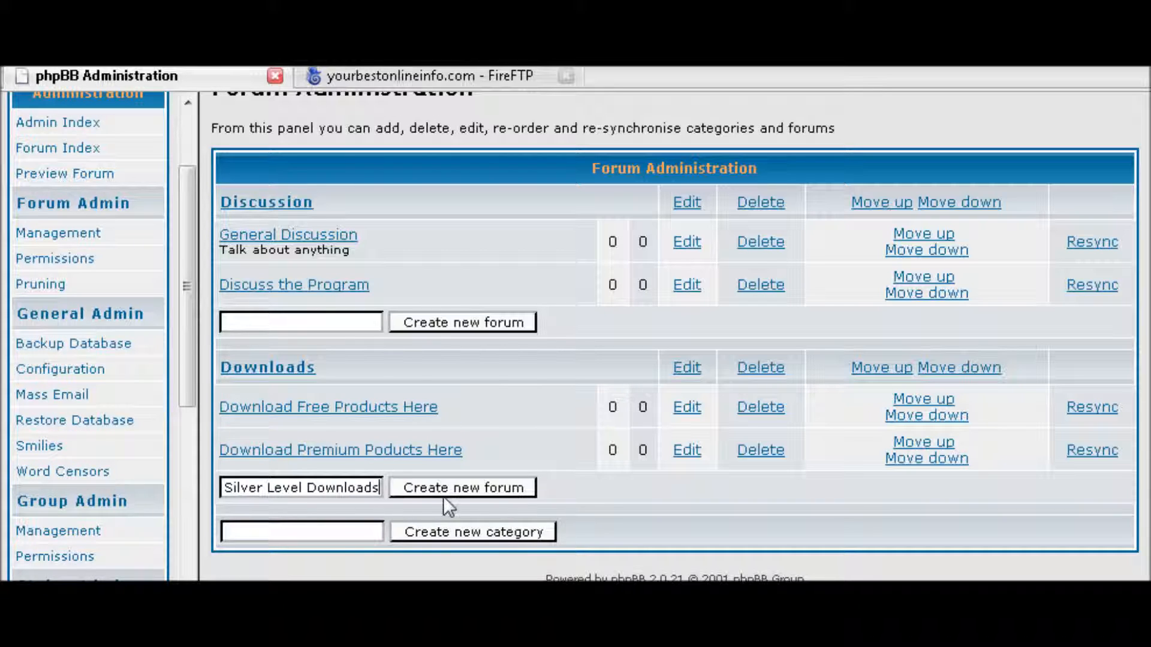
{"action": "left_click", "coordinate": [463, 489]}
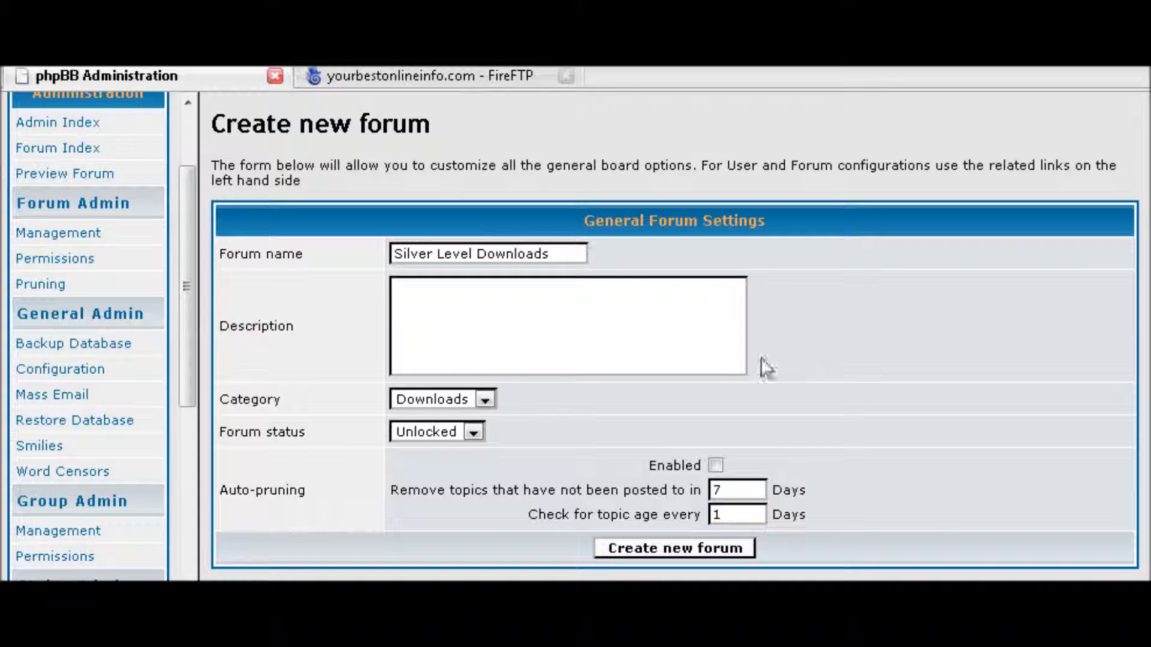
Set the new forum's status to Locked, create it, and return to Forum Administration
{"action": "left_click", "coordinate": [473, 431]}
{"action": "left_click", "coordinate": [464, 462]}
{"action": "left_click", "coordinate": [566, 419]}
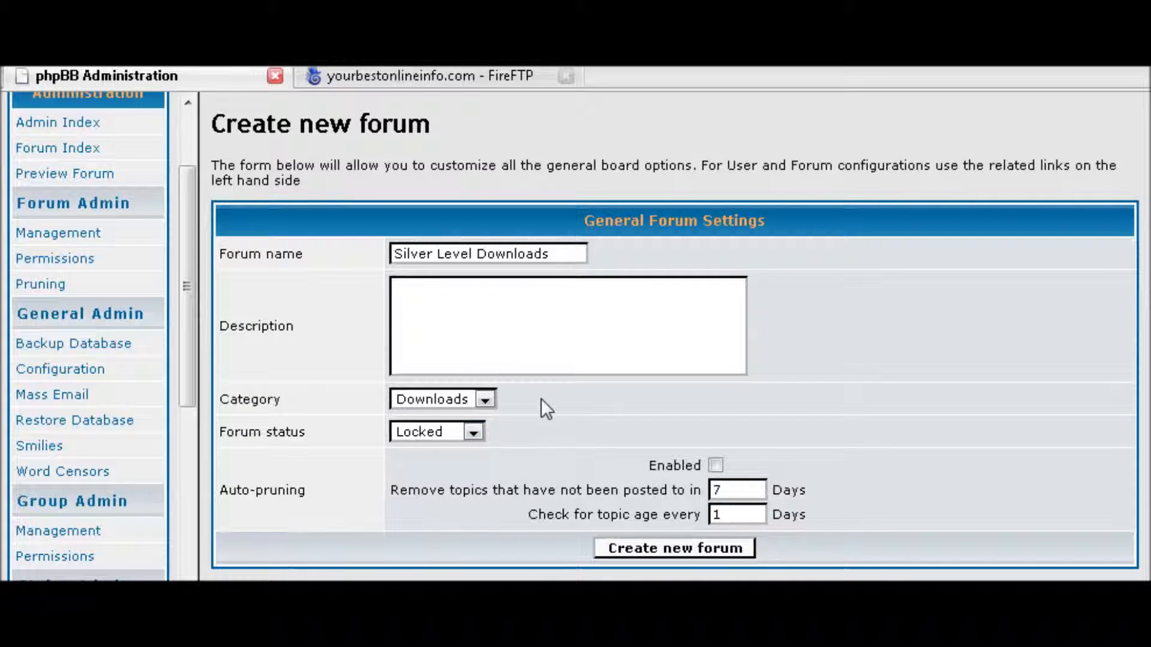
{"action": "left_click", "coordinate": [646, 547]}
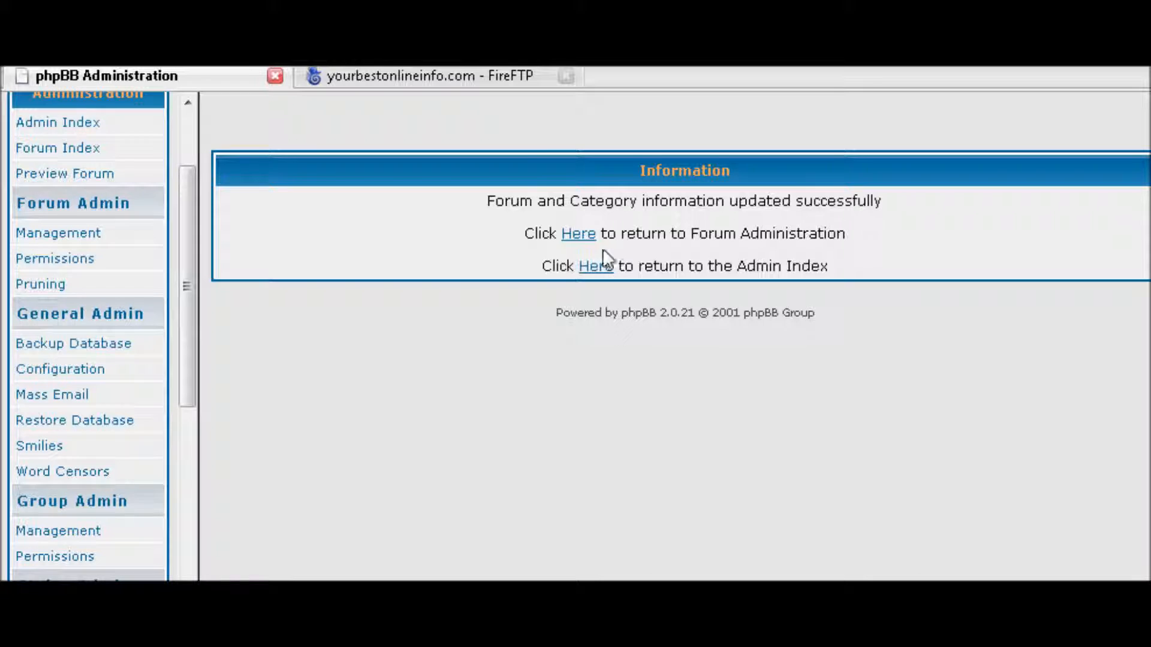
{"action": "left_click", "coordinate": [578, 233]}
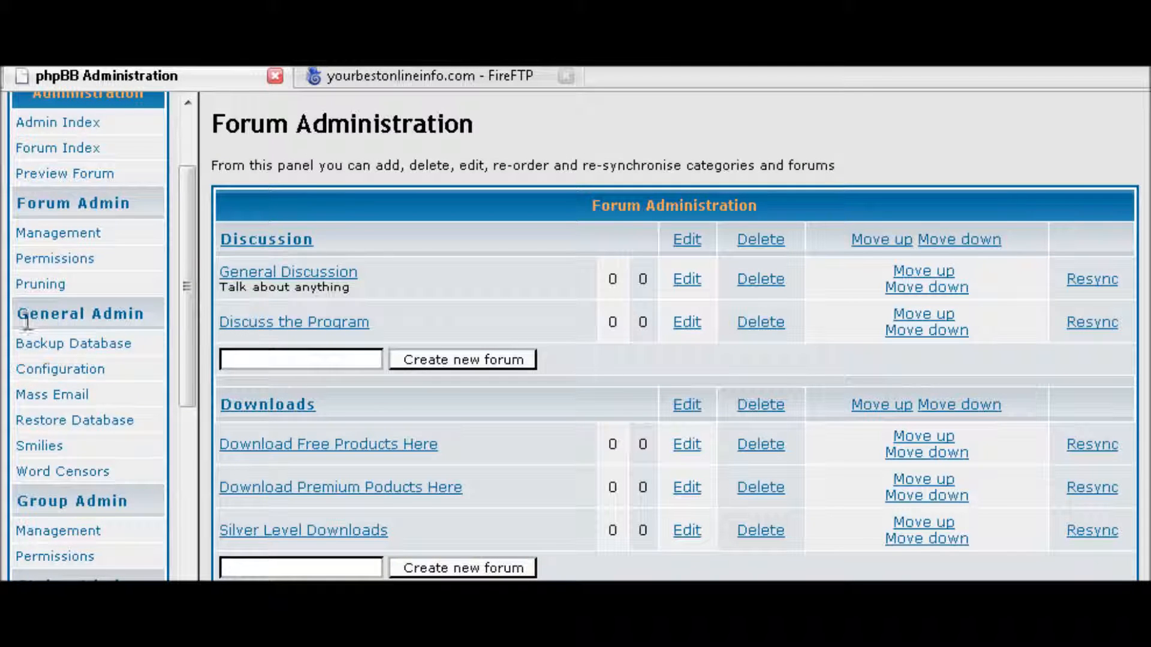
Set the Silver Level Downloads forum's permissions to Private [Hidden], submit them, and return to Forum Permissions
{"action": "left_click", "coordinate": [40, 262]}
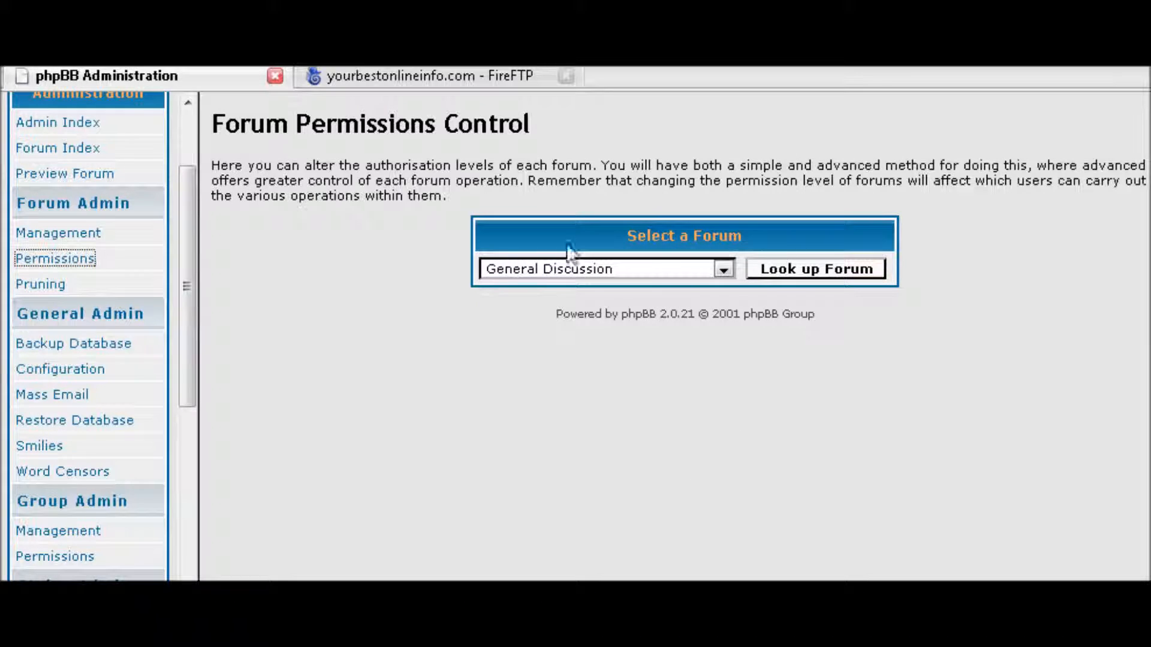
{"action": "left_click", "coordinate": [720, 271]}
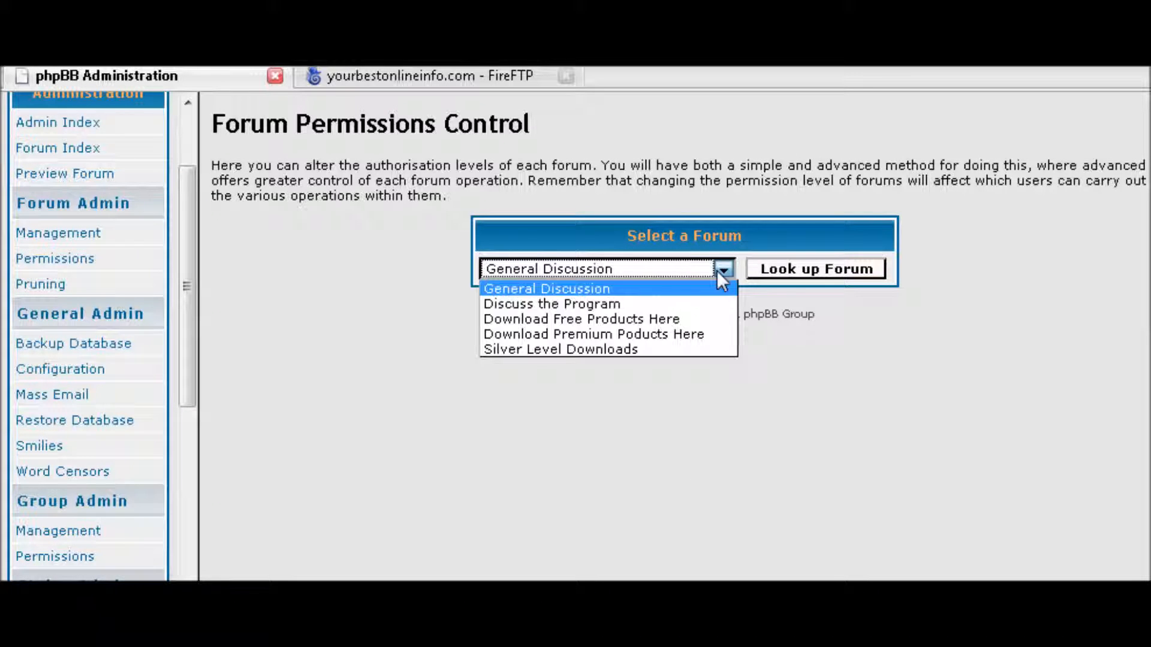
{"action": "left_click", "coordinate": [675, 350]}
{"action": "left_click", "coordinate": [835, 277]}
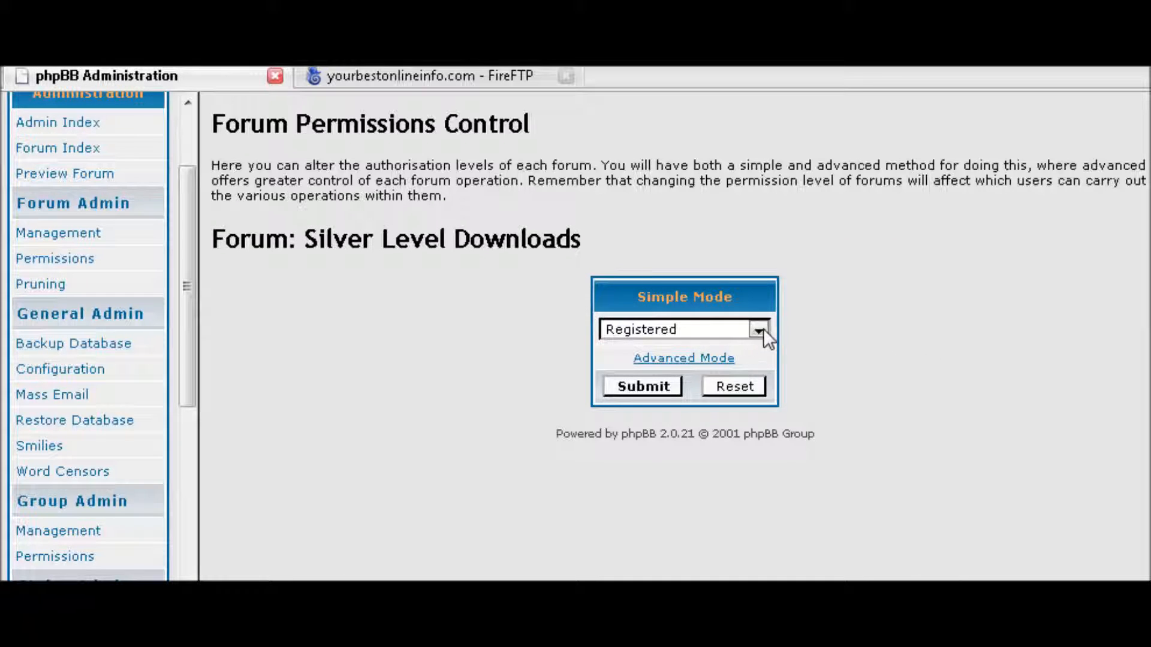
{"action": "left_click", "coordinate": [764, 333]}
{"action": "left_click", "coordinate": [722, 406]}
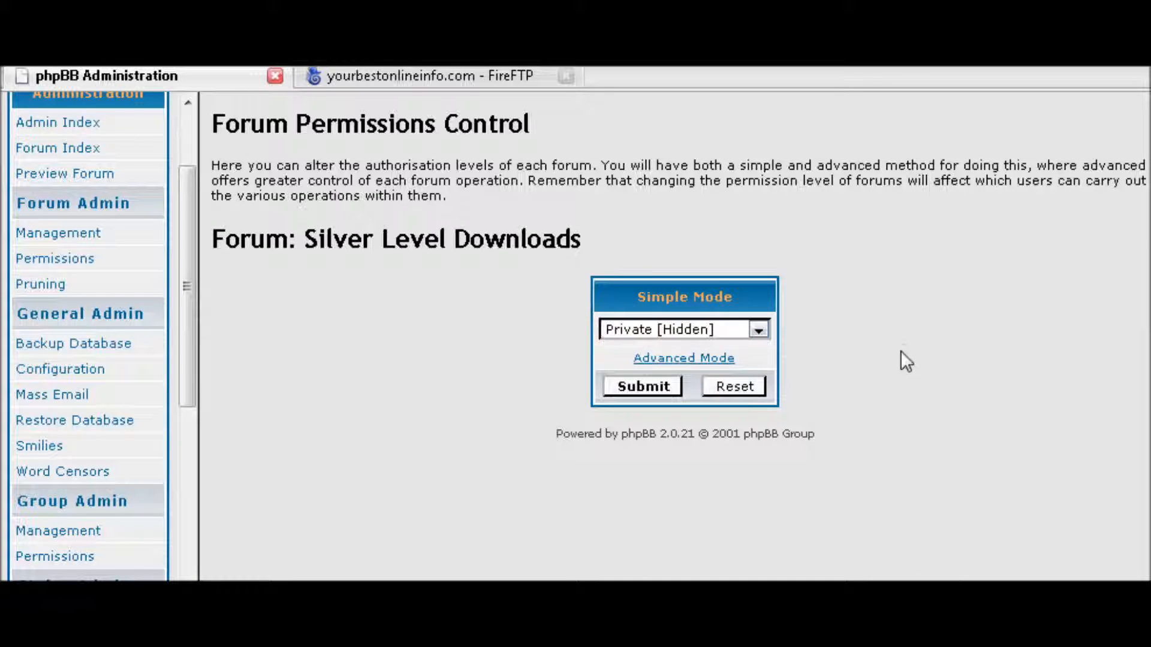
{"action": "left_click", "coordinate": [643, 386]}
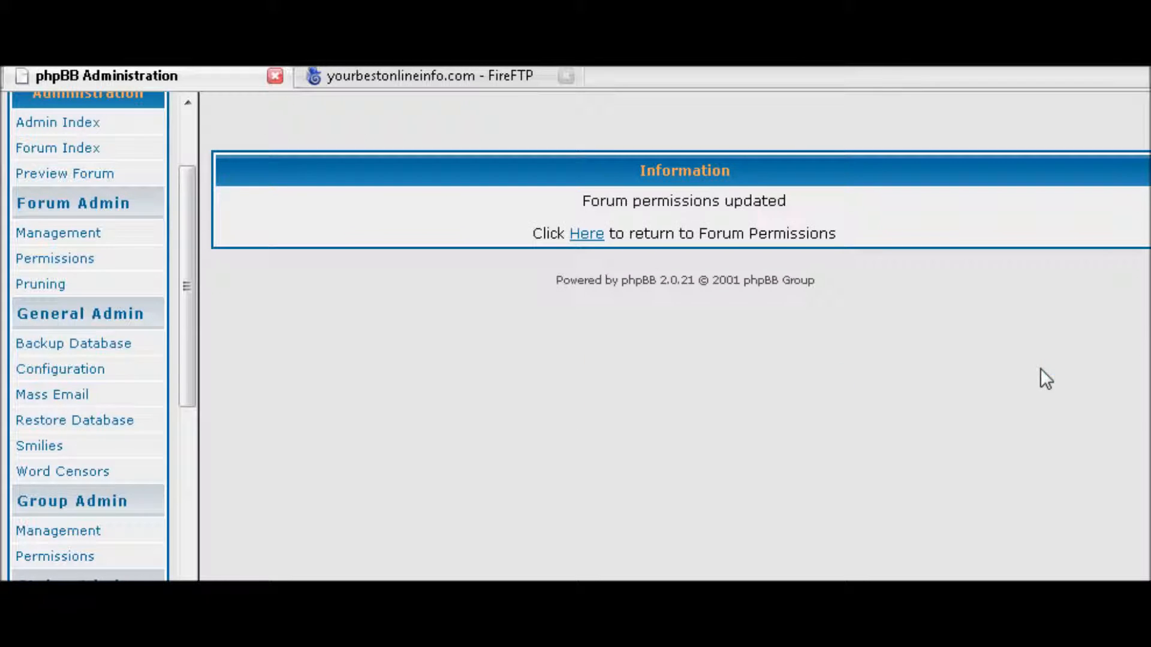
{"action": "left_click", "coordinate": [583, 235]}
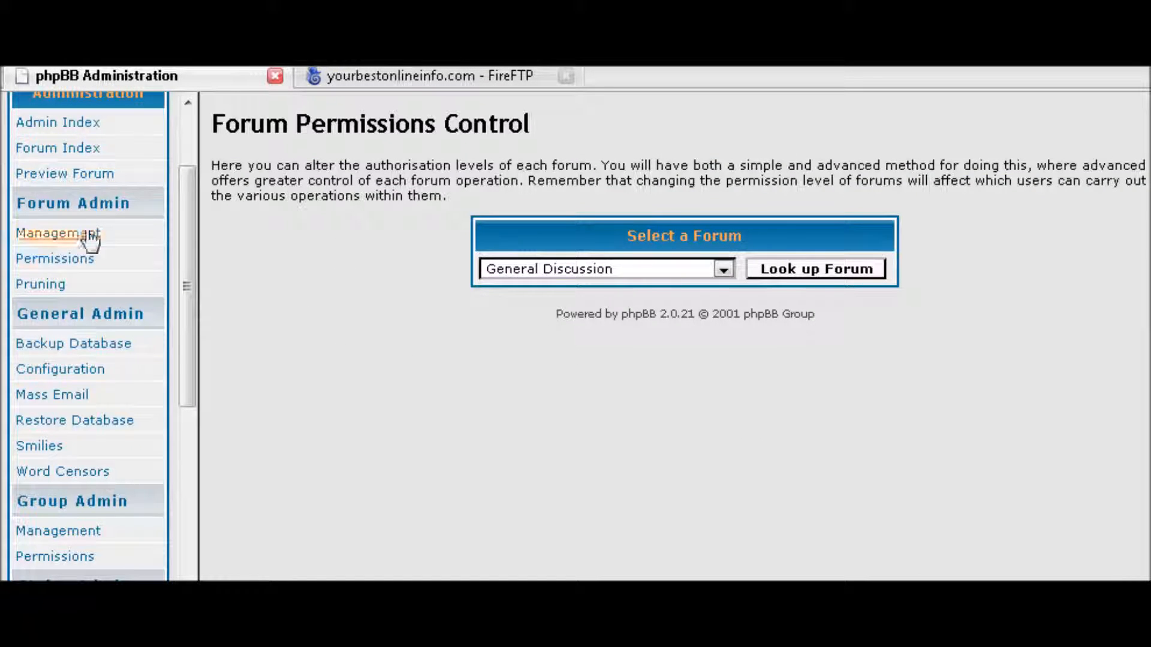
Open the Test Forum index and examine the Downloads category's list of forums
{"action": "scroll", "coordinate": [132, 226], "scroll_direction": "up", "scroll_amount": 1}
{"action": "scroll", "coordinate": [131, 225], "scroll_direction": "down", "scroll_amount": 12}
{"action": "scroll", "coordinate": [149, 236], "scroll_direction": "up", "scroll_amount": 14}
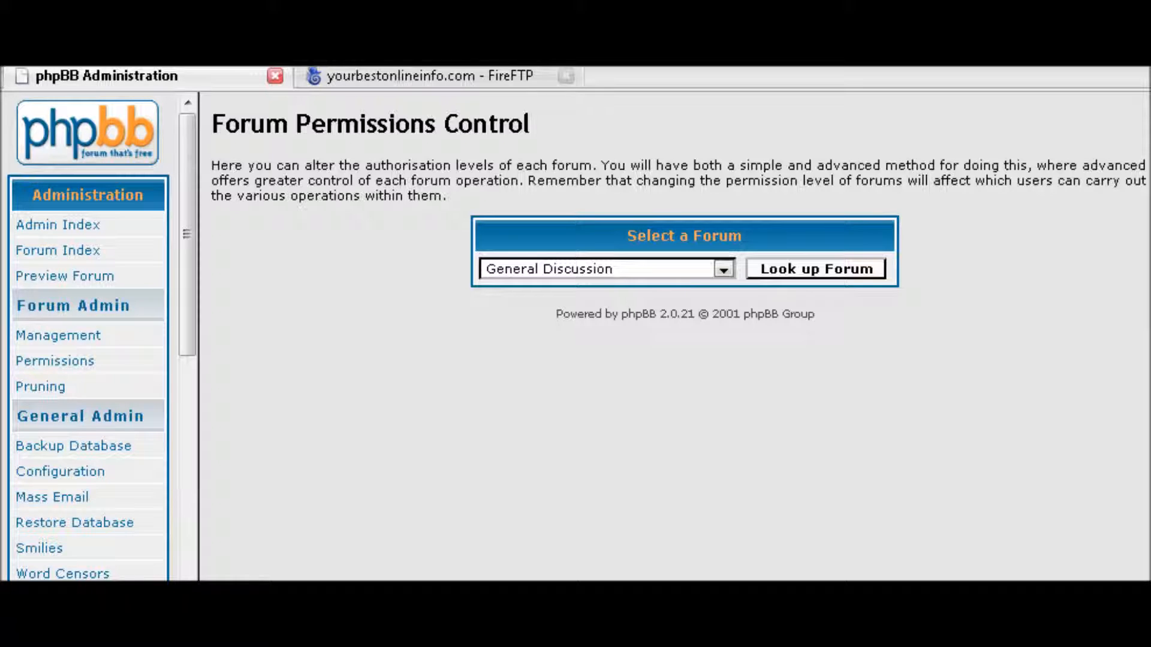
{"action": "key", "text": "Return"}
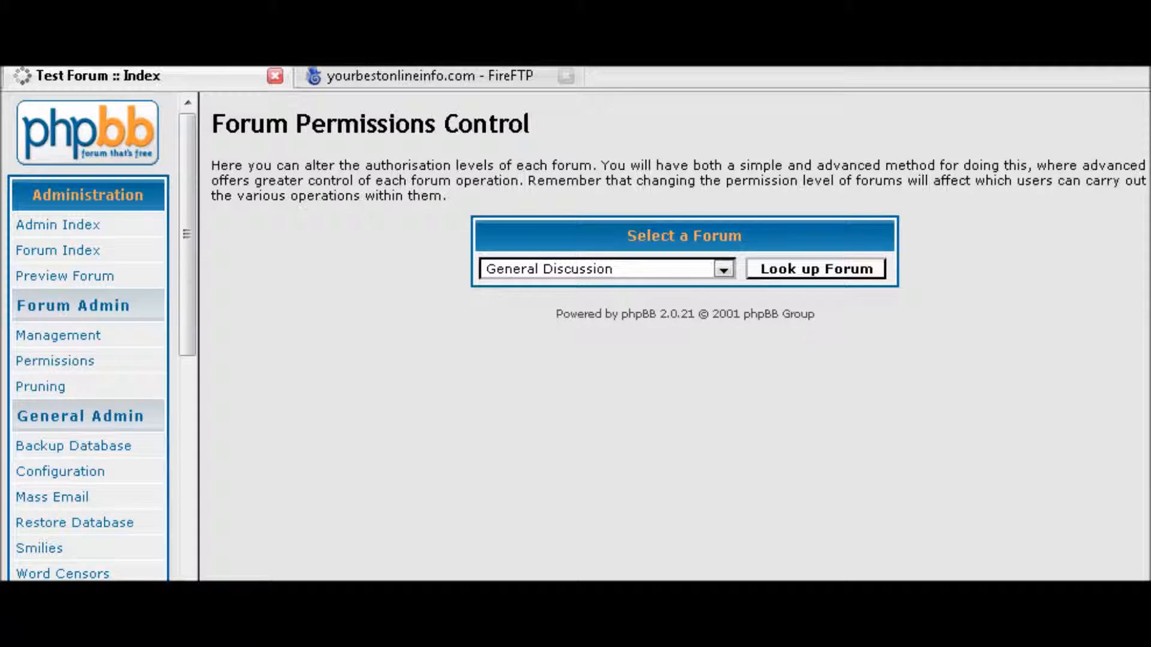
{"action": "scroll", "coordinate": [603, 283], "scroll_direction": "down", "scroll_amount": 10}
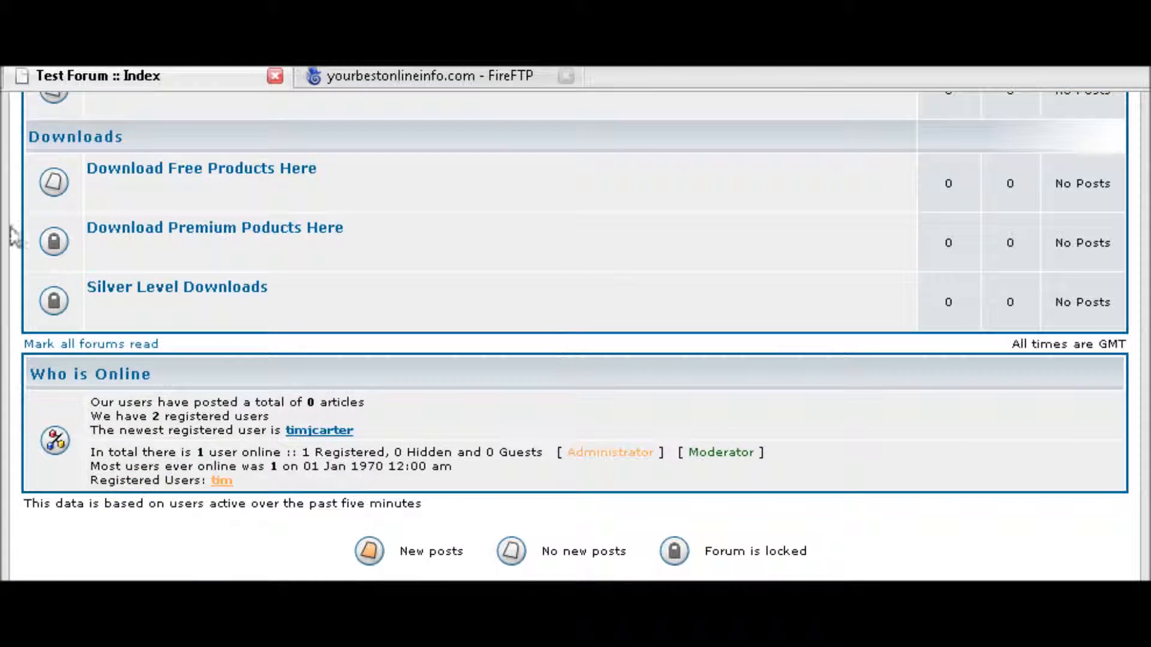
Log out of the forum and examine the Downloads category as a guest
{"action": "scroll", "coordinate": [757, 355], "scroll_direction": "up", "scroll_amount": 10}
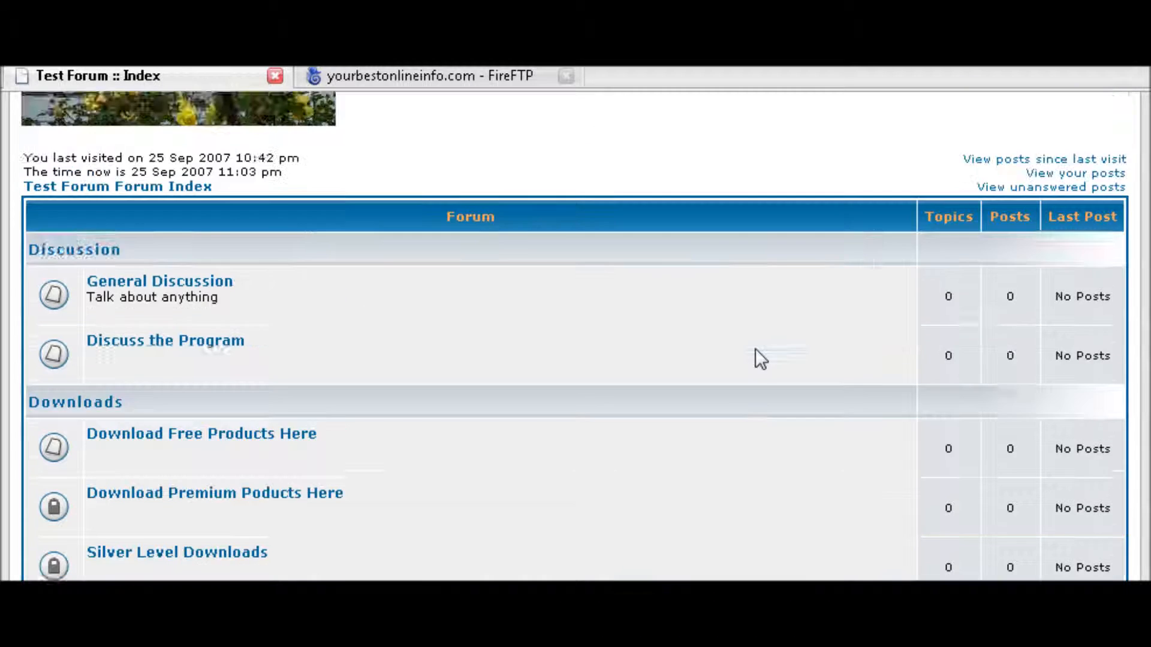
{"action": "left_click", "coordinate": [885, 262]}
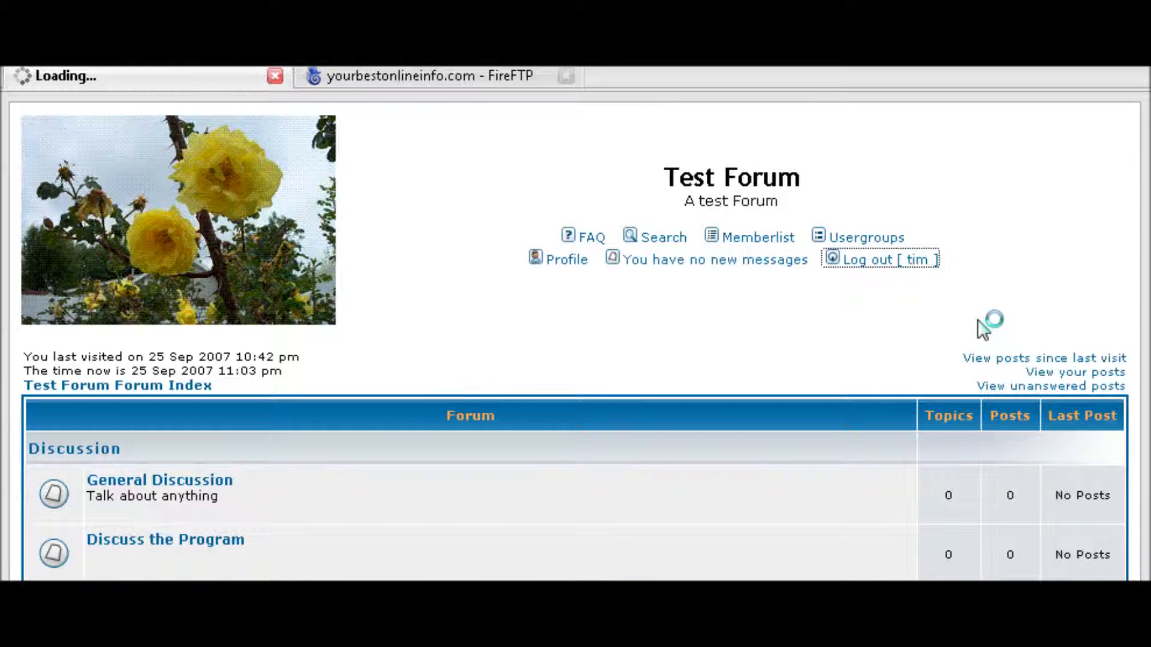
{"action": "scroll", "coordinate": [706, 316], "scroll_direction": "down", "scroll_amount": 8}
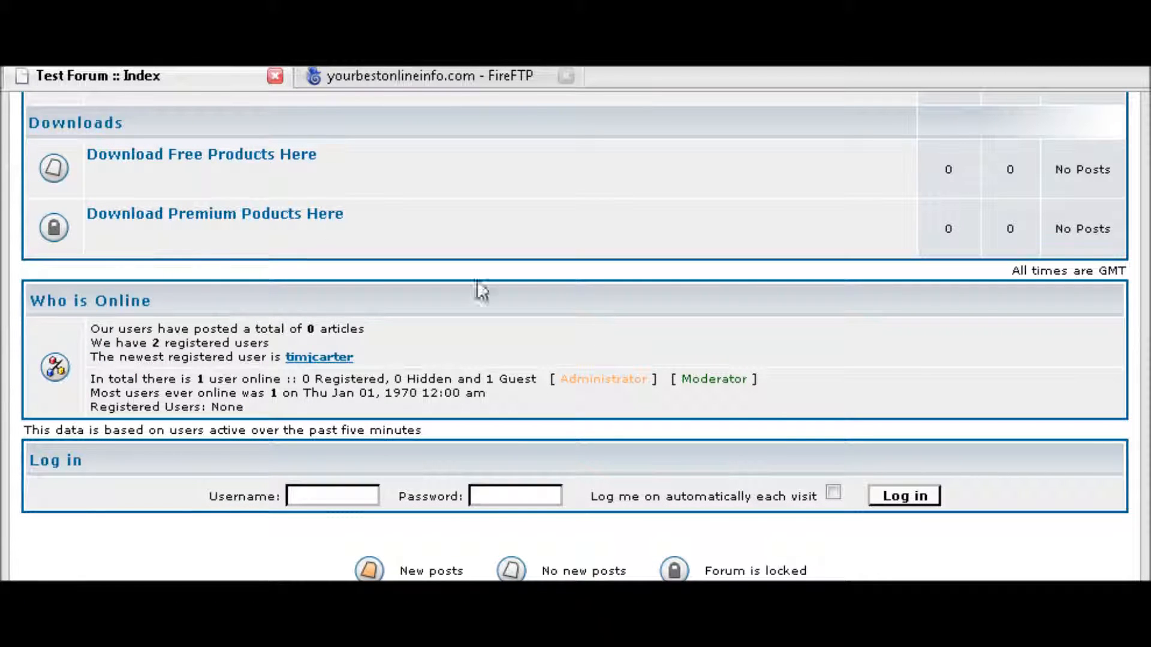
{"action": "scroll", "coordinate": [549, 288], "scroll_direction": "up", "scroll_amount": 2}
{"action": "scroll", "coordinate": [541, 291], "scroll_direction": "up", "scroll_amount": 6}
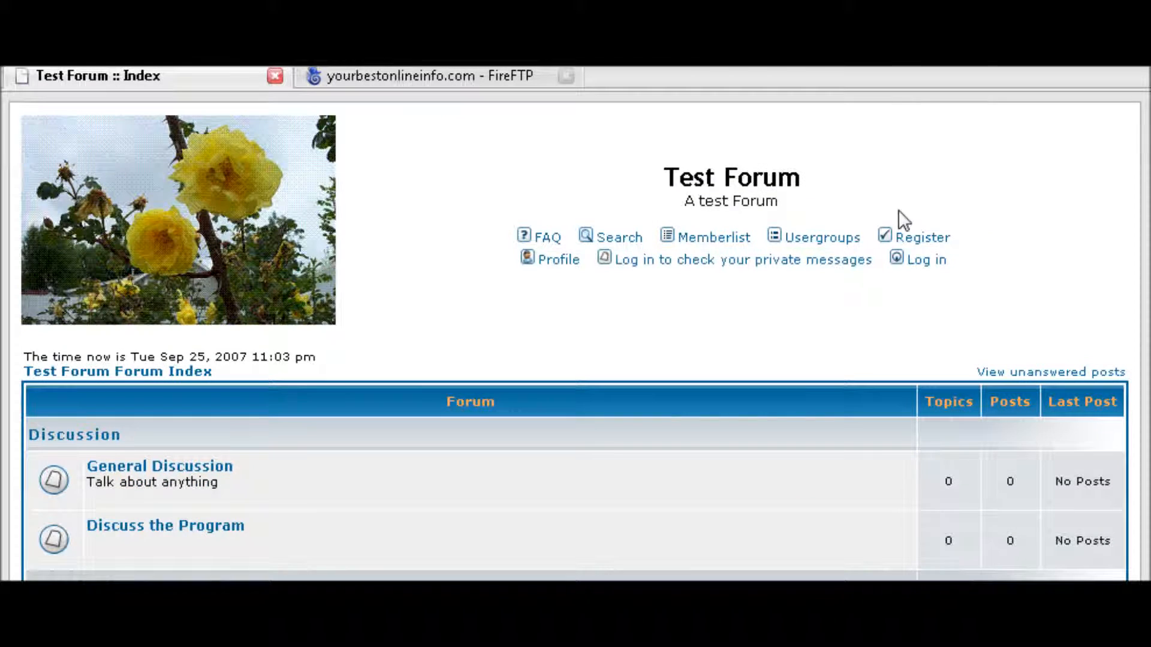
Log back in to the forum with the administrator's username and account password
{"action": "left_click", "coordinate": [929, 261]}
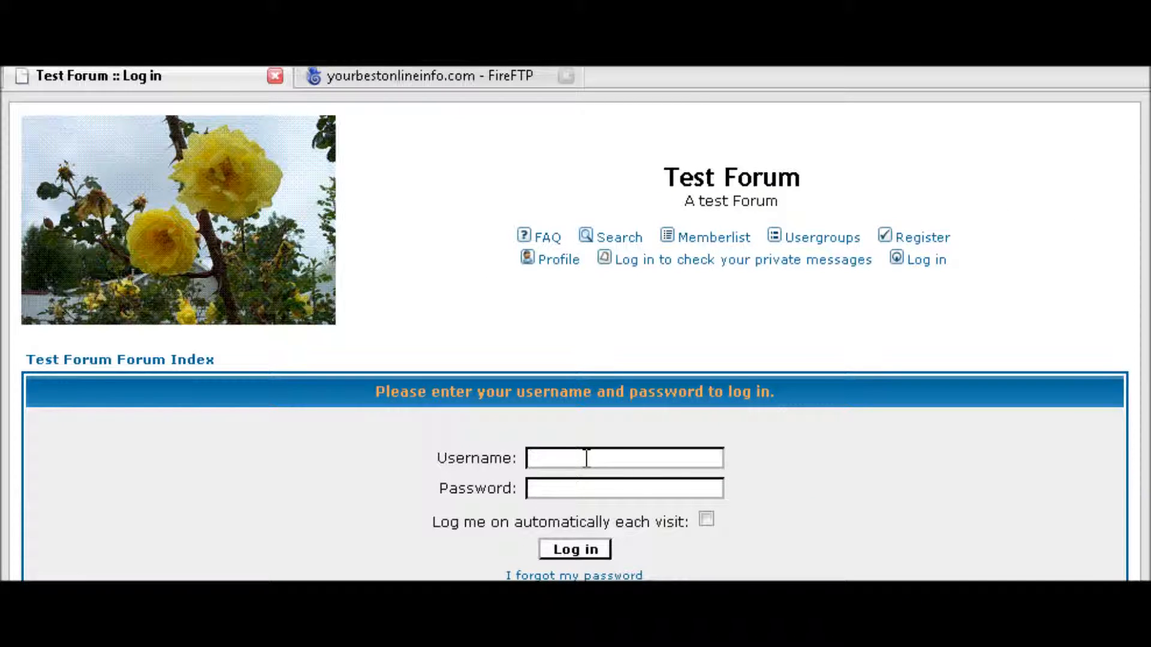
{"action": "type", "text": "tim"}
{"action": "key", "text": "Tab"}
{"action": "key", "text": "Return"}
{"action": "key", "text": "Escape"}
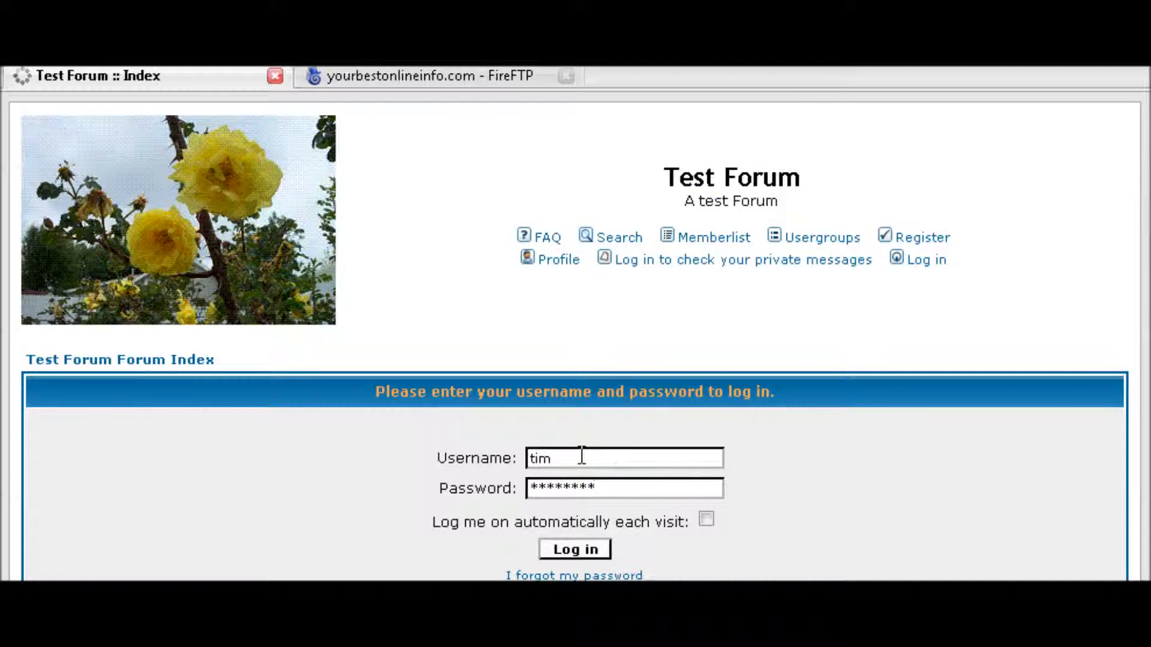
Open the Administration Panel from the forum index and re-authenticate with the account password
{"action": "scroll", "coordinate": [729, 418], "scroll_direction": "down", "scroll_amount": 10}
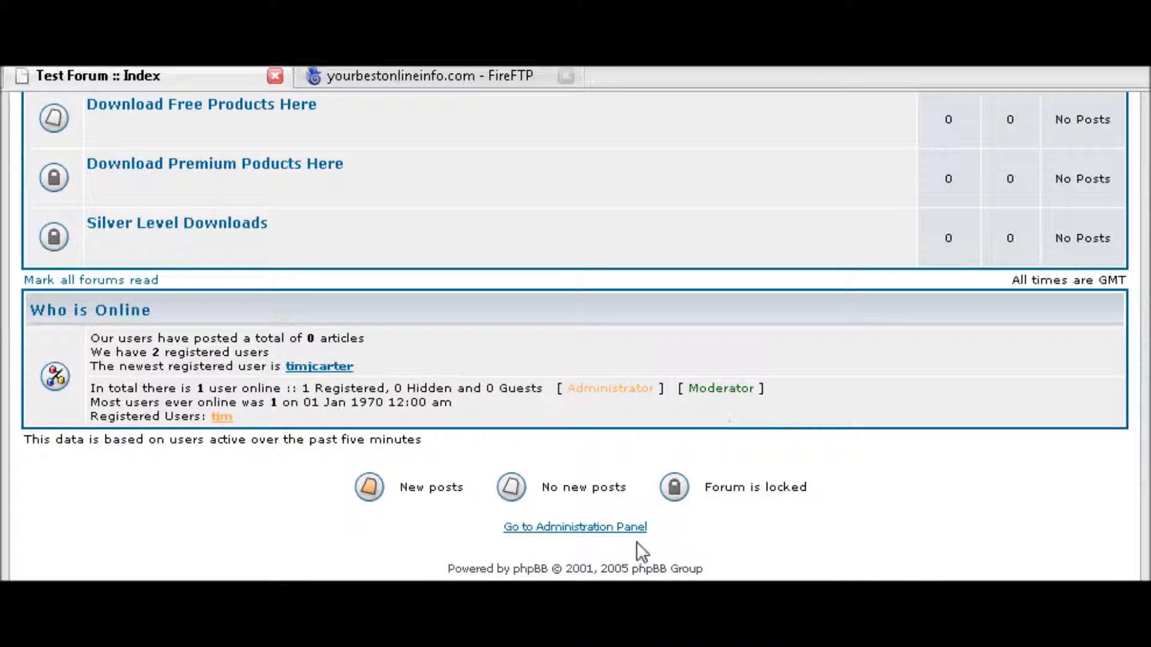
{"action": "left_click", "coordinate": [569, 527]}
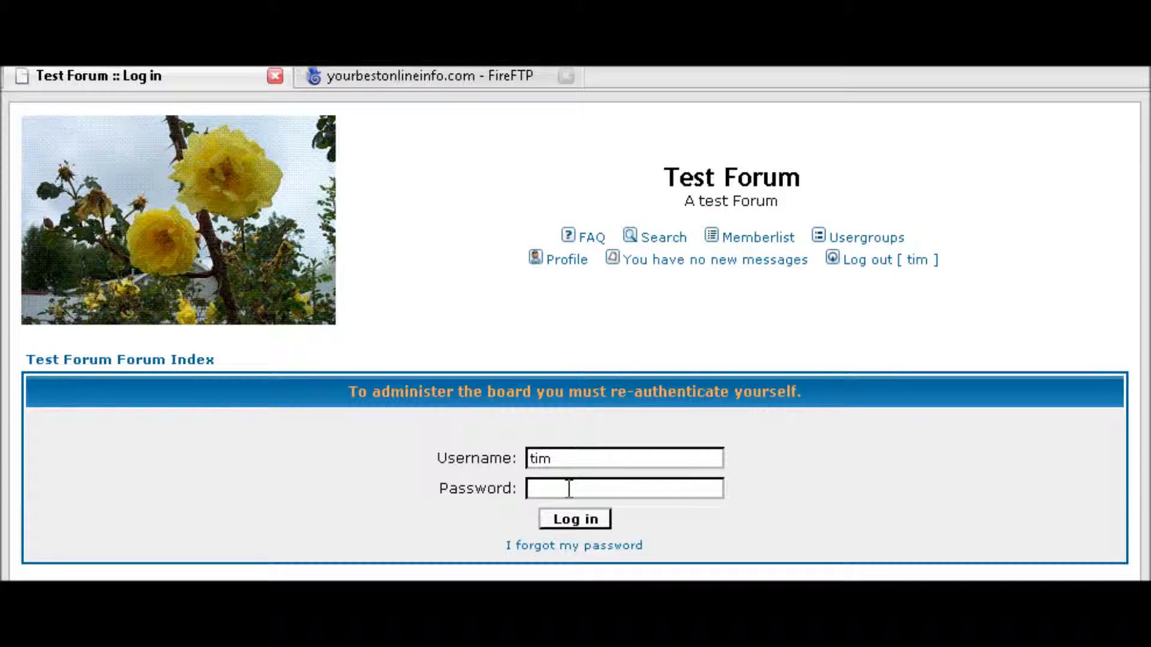
{"action": "type", "text": "**"}
{"action": "key", "text": "Return"}
{"action": "key", "text": "Return"}
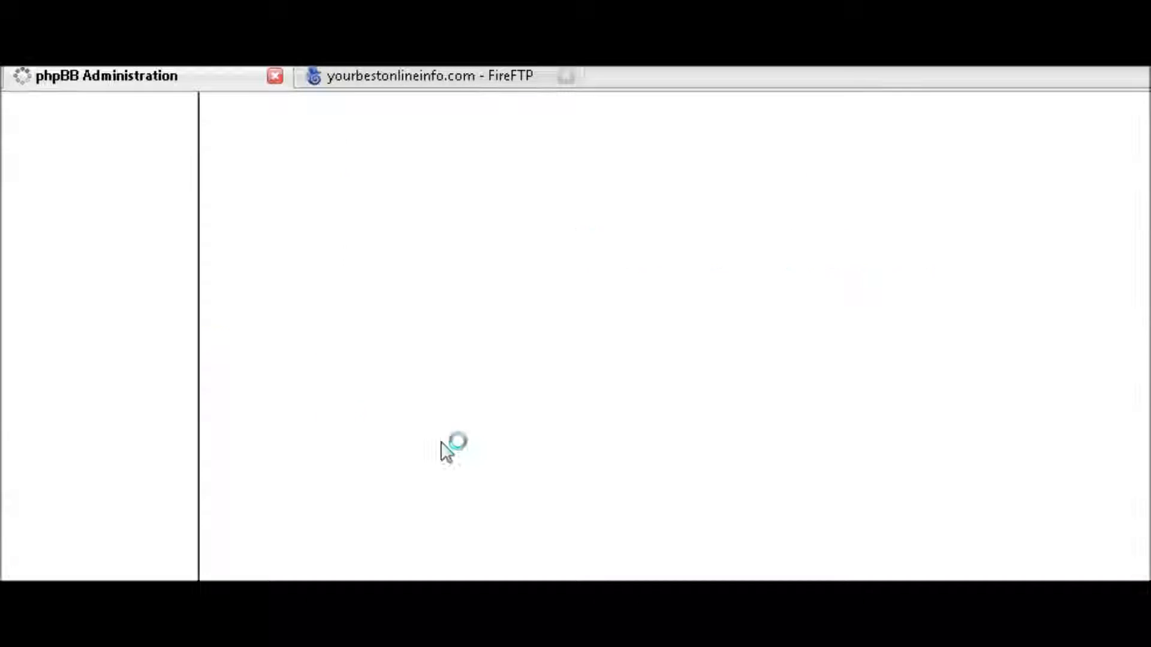
In Group Administration, start a new group and name it Silver Members
{"action": "scroll", "coordinate": [160, 305], "scroll_direction": "down", "scroll_amount": 4}
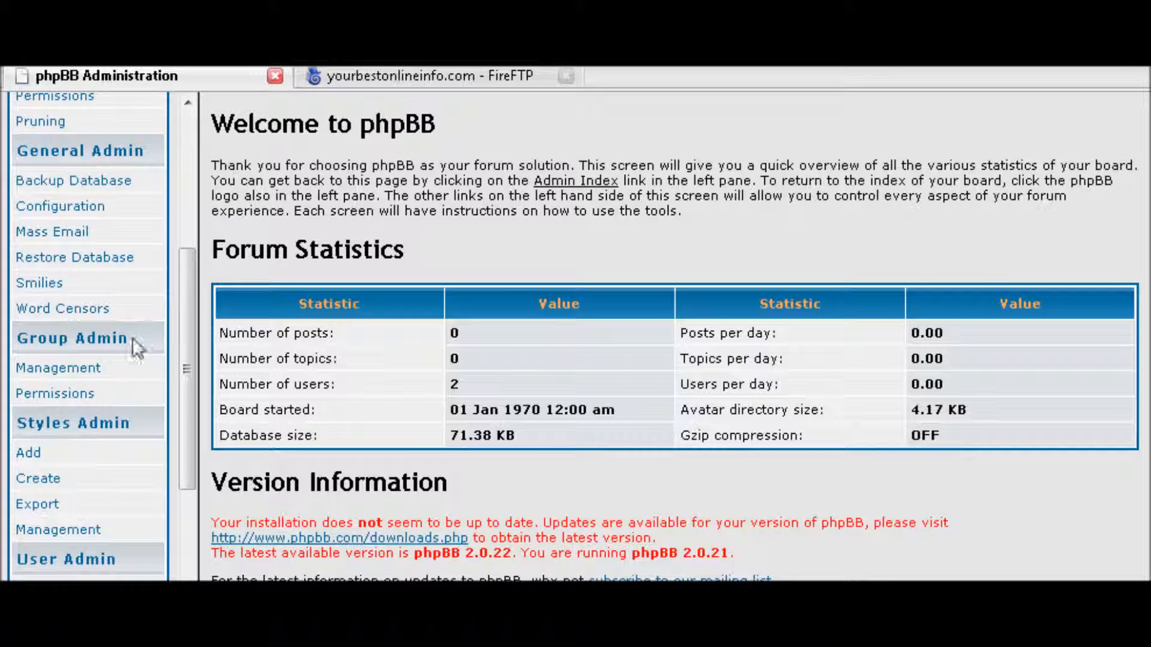
{"action": "scroll", "coordinate": [136, 326], "scroll_direction": "up", "scroll_amount": 2}
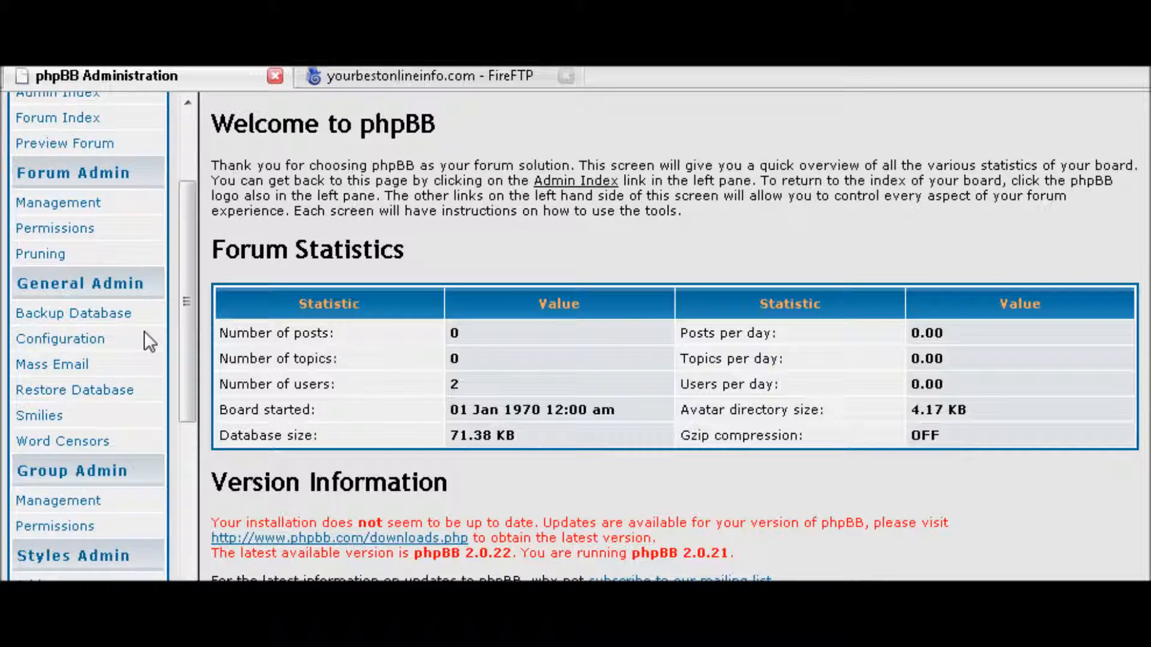
{"action": "scroll", "coordinate": [144, 330], "scroll_direction": "down", "scroll_amount": 3}
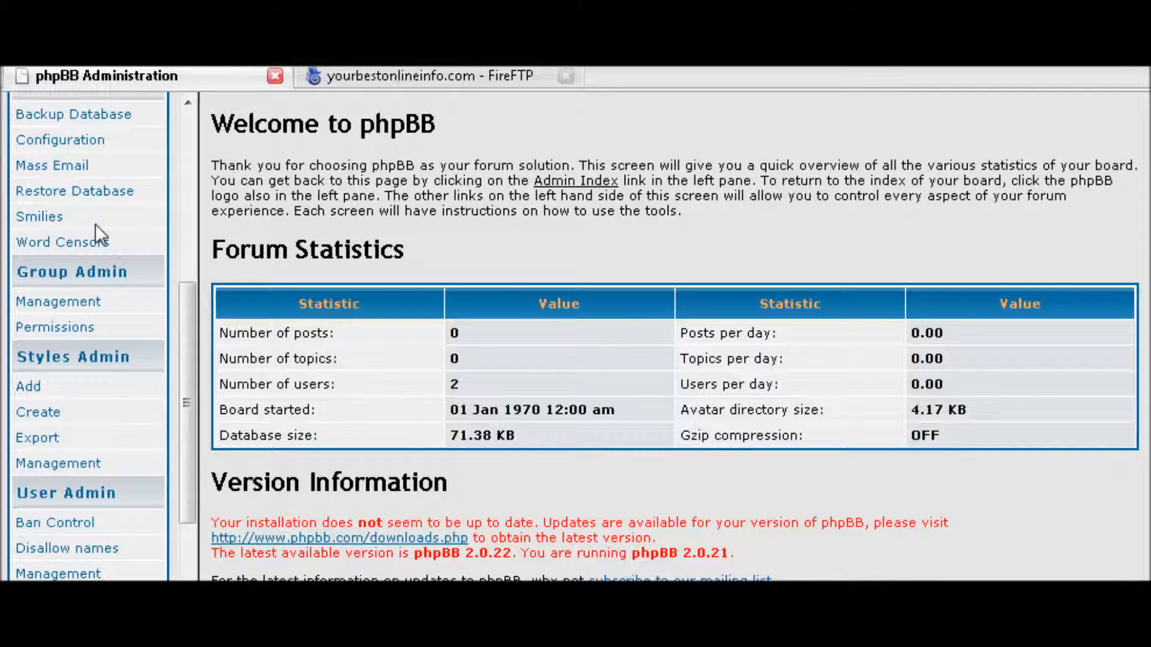
{"action": "scroll", "coordinate": [121, 224], "scroll_direction": "down", "scroll_amount": 3}
{"action": "scroll", "coordinate": [128, 228], "scroll_direction": "up", "scroll_amount": 10}
{"action": "scroll", "coordinate": [51, 225], "scroll_direction": "down", "scroll_amount": 10}
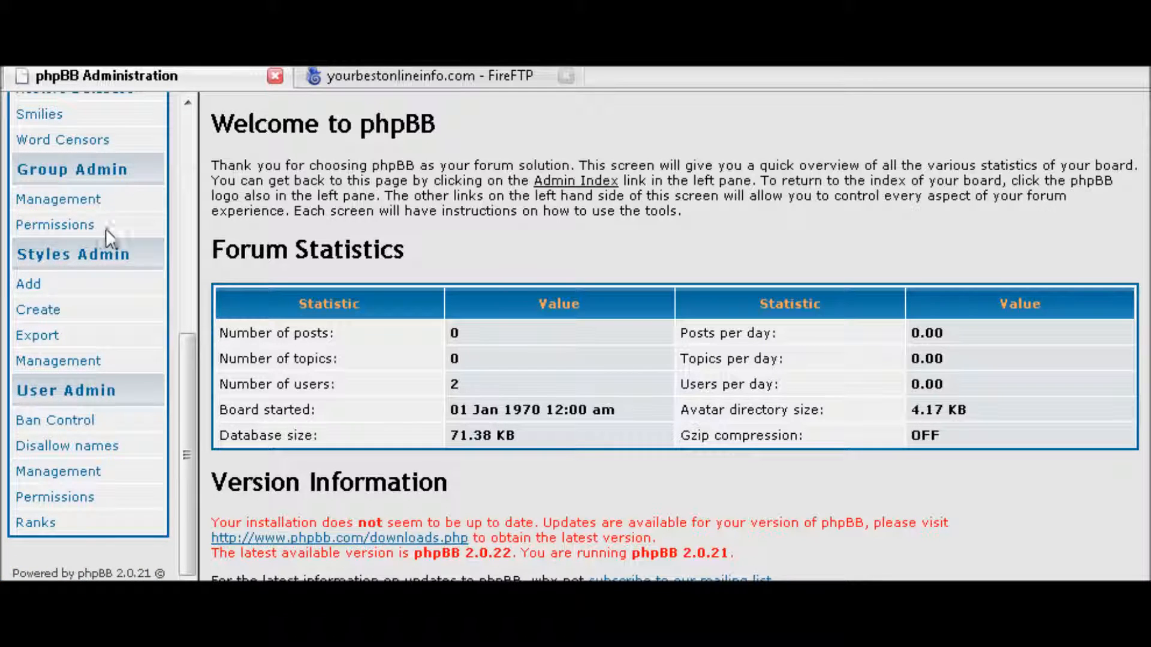
{"action": "left_click", "coordinate": [58, 199]}
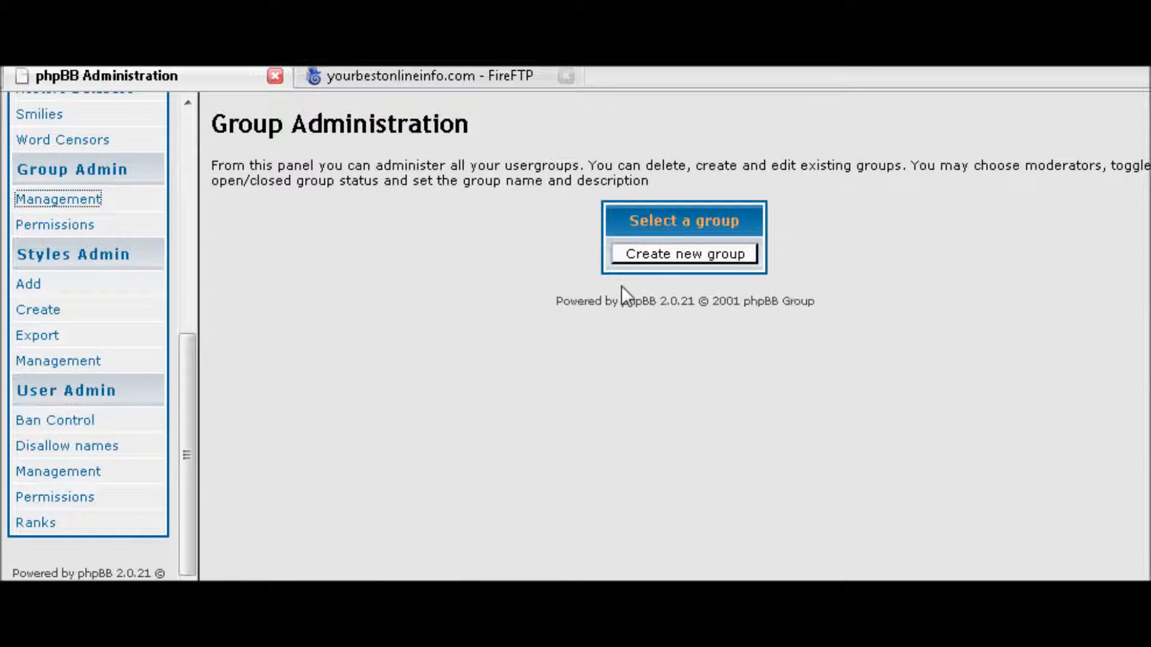
{"action": "left_click", "coordinate": [661, 254]}
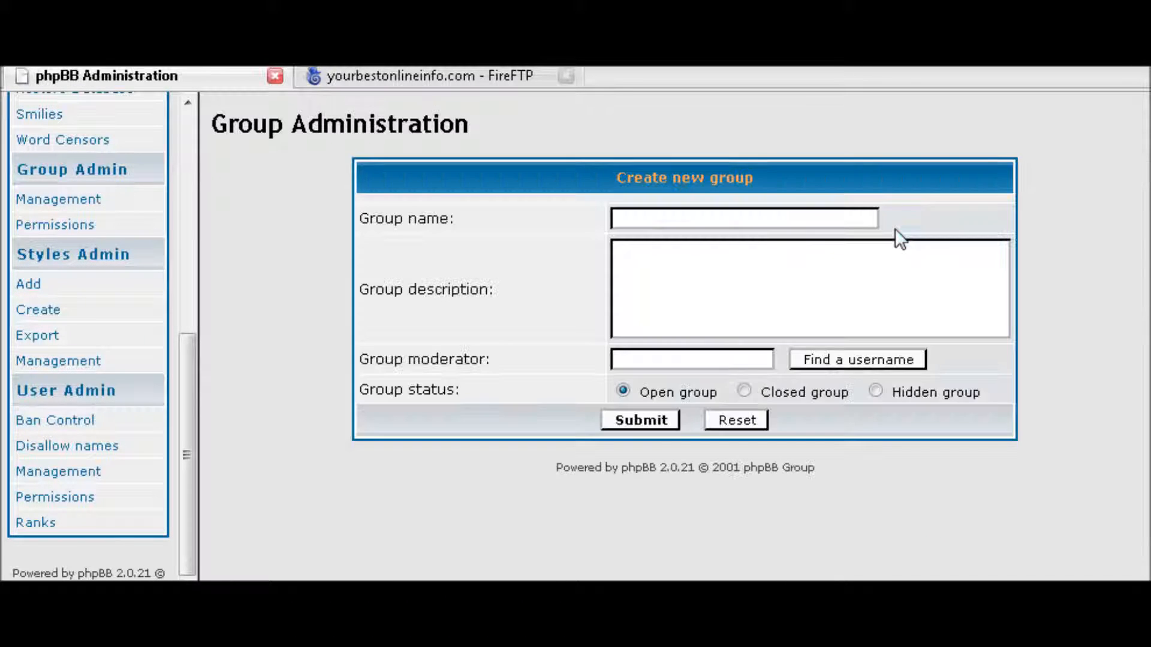
{"action": "left_click", "coordinate": [707, 217]}
{"action": "type", "text": "Silver Members"}
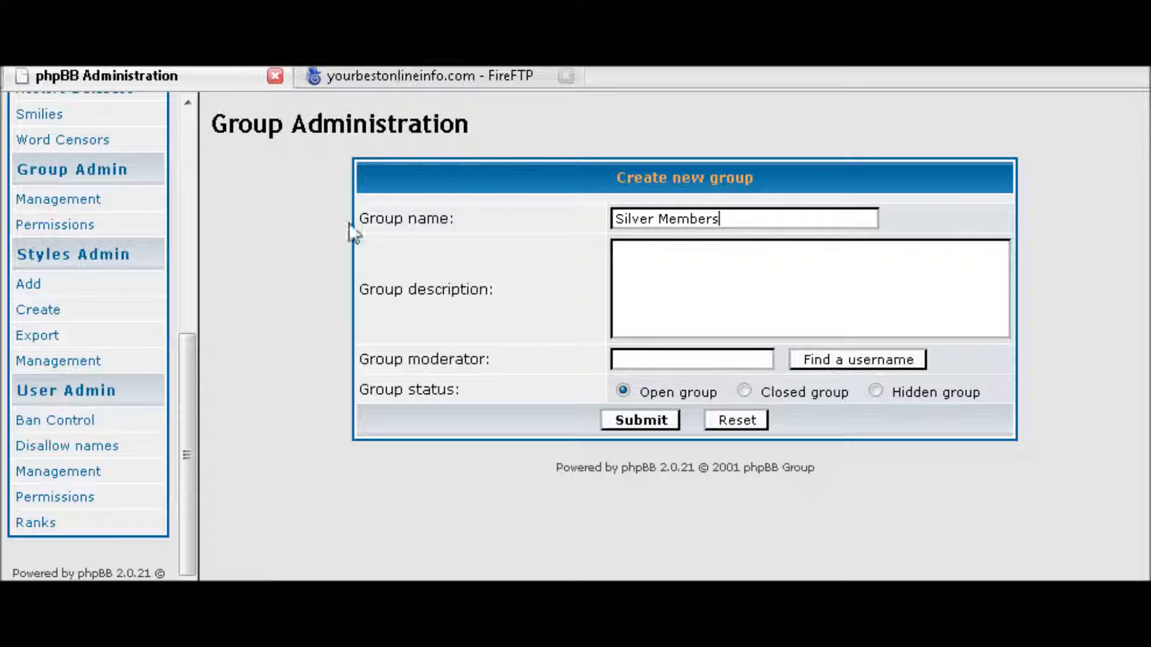
Set the group's status to Closed group, try to submit it without a description or moderator, and return to the form
{"action": "left_click", "coordinate": [622, 250]}
{"action": "left_click", "coordinate": [649, 356]}
{"action": "left_click", "coordinate": [745, 391]}
{"action": "left_click", "coordinate": [628, 418]}
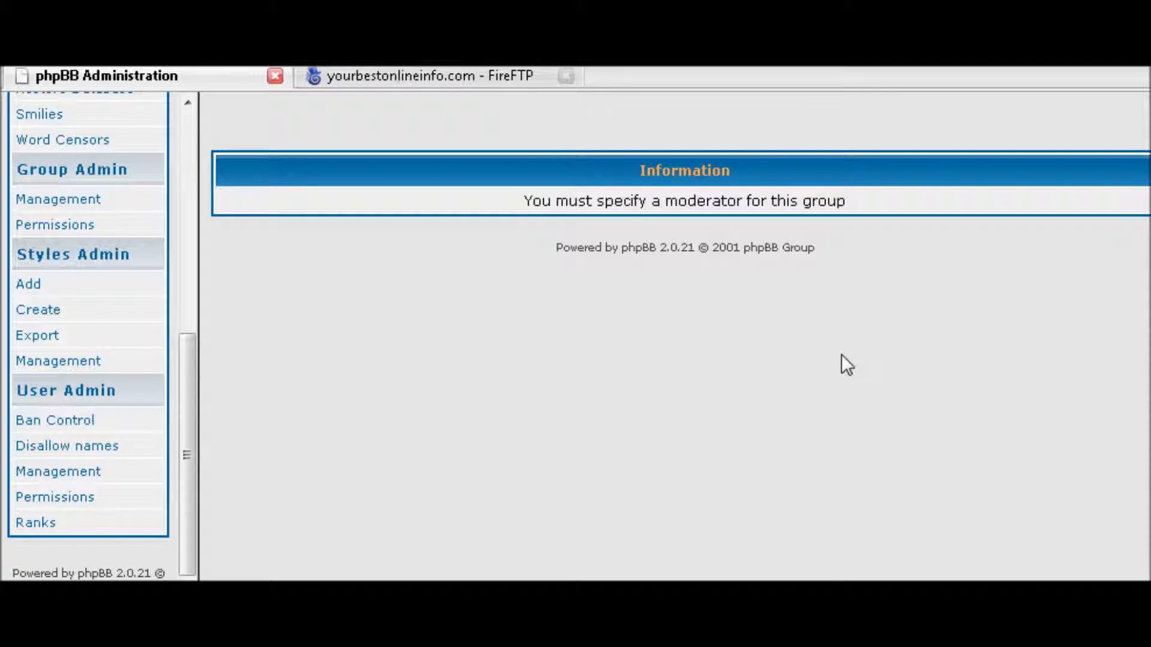
{"action": "key", "text": "alt+Left"}
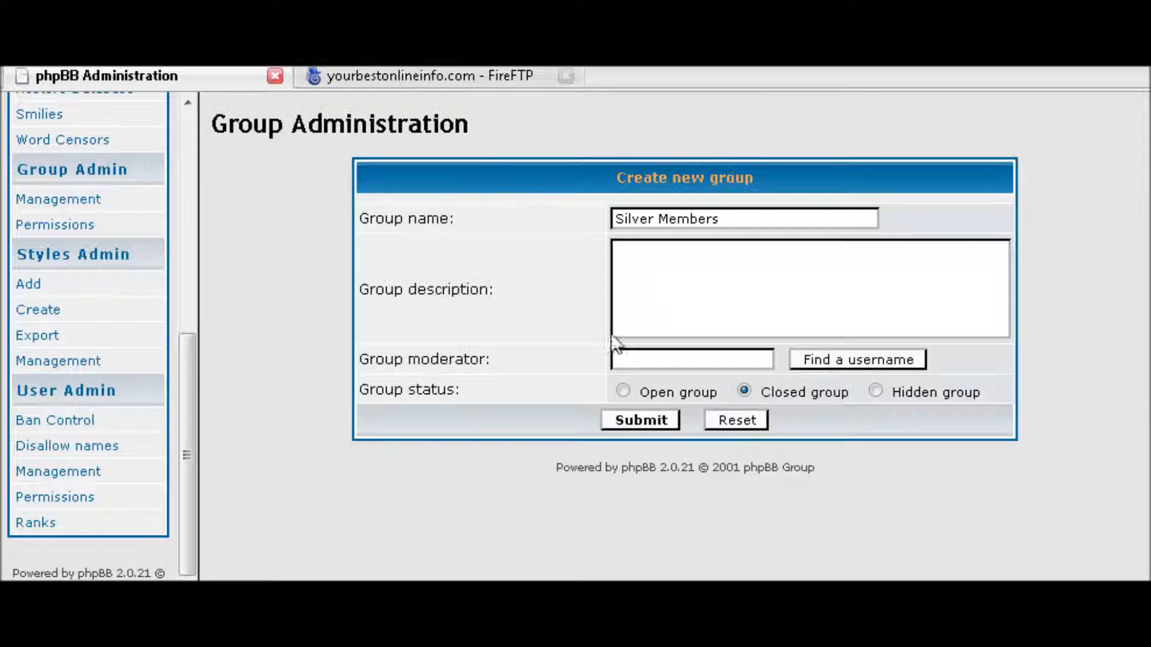
Search usernames with the wildcard *, assign the administrator's username as group moderator, and submit the new group
{"action": "left_click", "coordinate": [802, 363]}
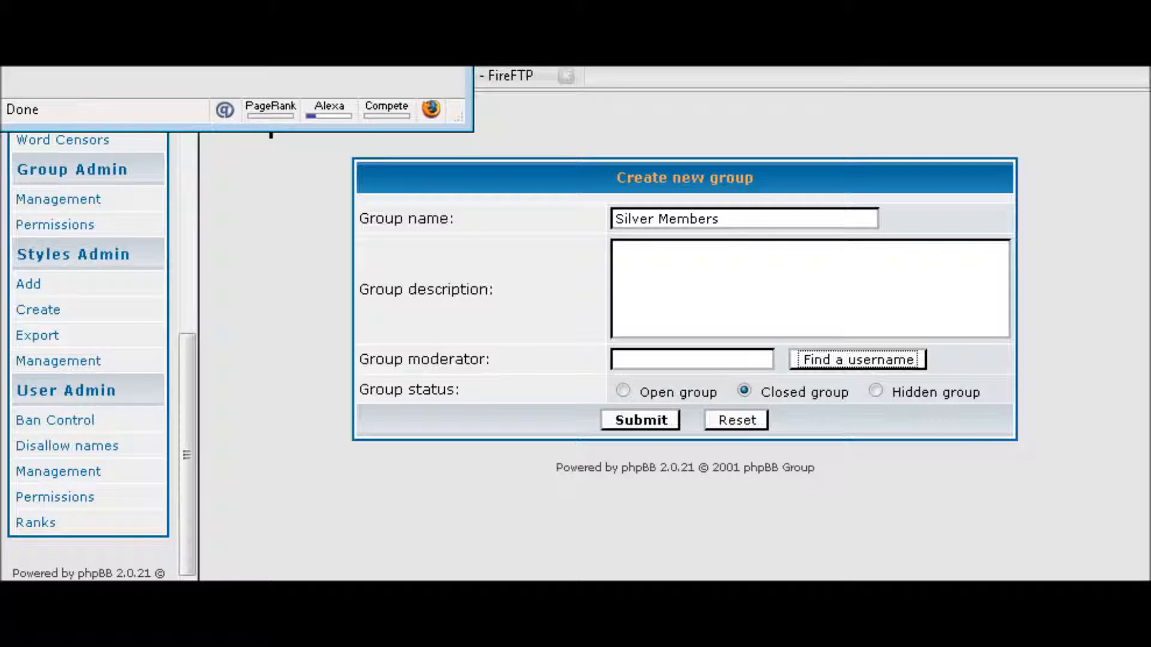
{"action": "left_click", "coordinate": [299, 259]}
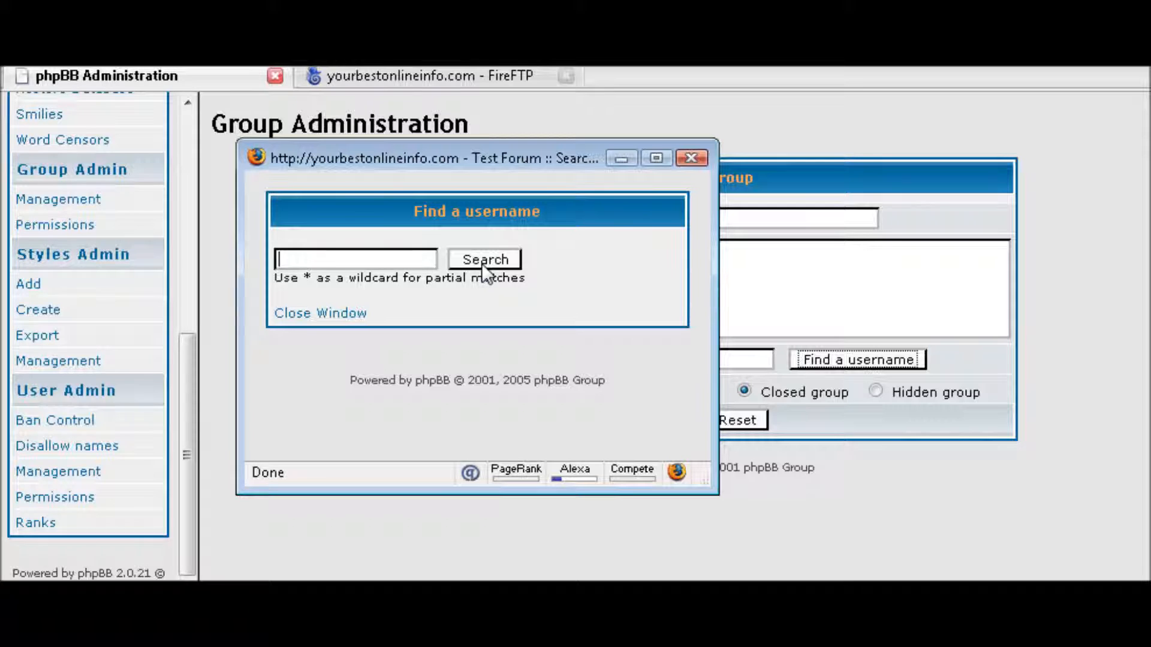
{"action": "type", "text": "*"}
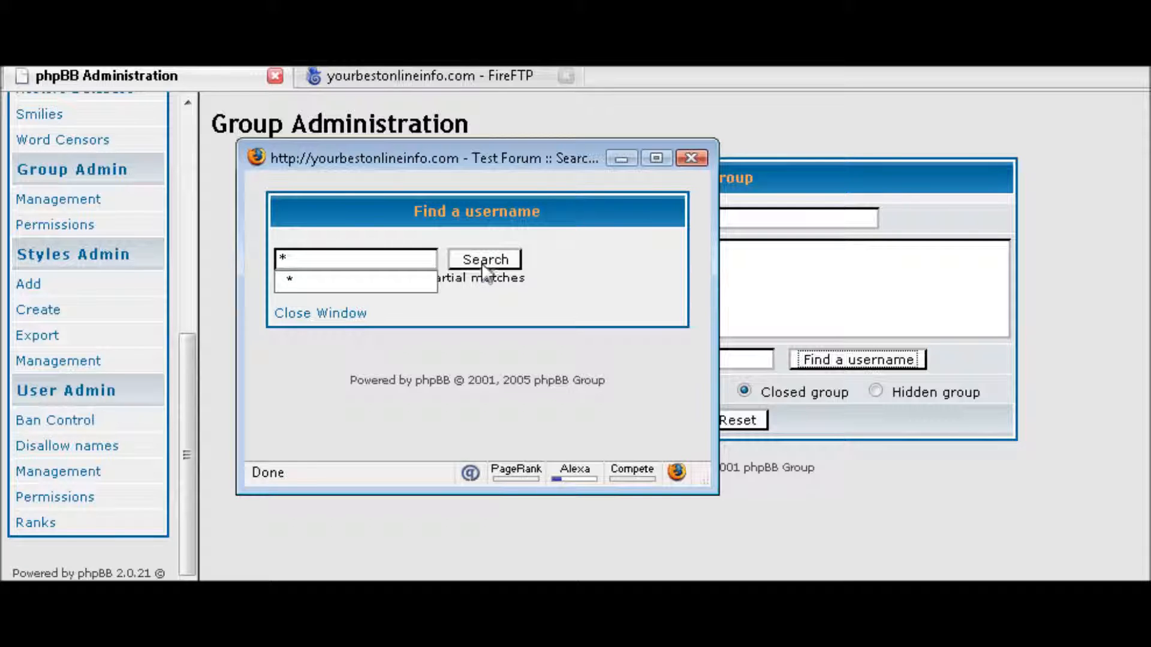
{"action": "left_click", "coordinate": [482, 261]}
{"action": "left_click", "coordinate": [416, 307]}
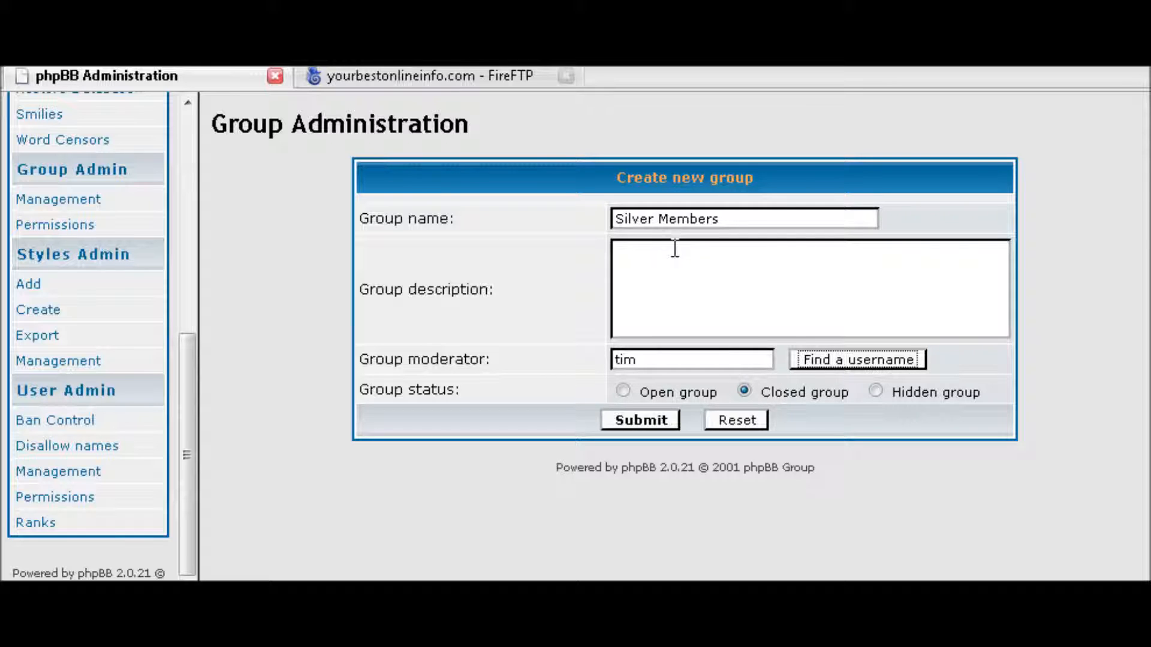
{"action": "left_click", "coordinate": [649, 418]}
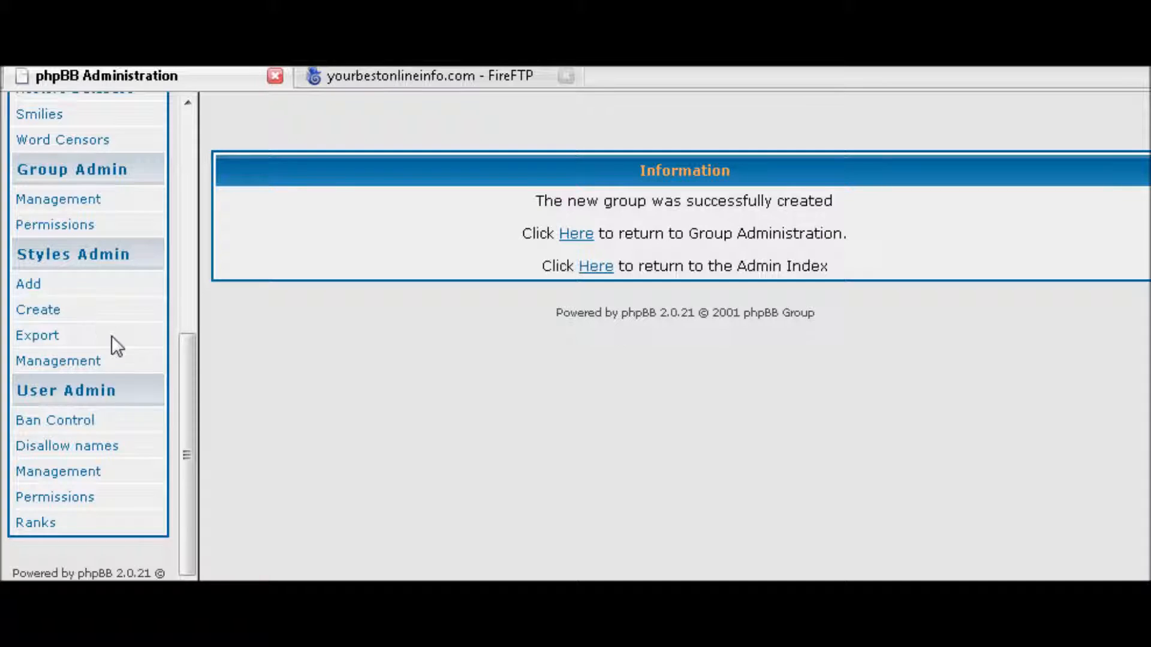
Open Group Permissions Control and look up the Silver Members group
{"action": "scroll", "coordinate": [111, 338], "scroll_direction": "up", "scroll_amount": 5}
{"action": "scroll", "coordinate": [133, 347], "scroll_direction": "down", "scroll_amount": 5}
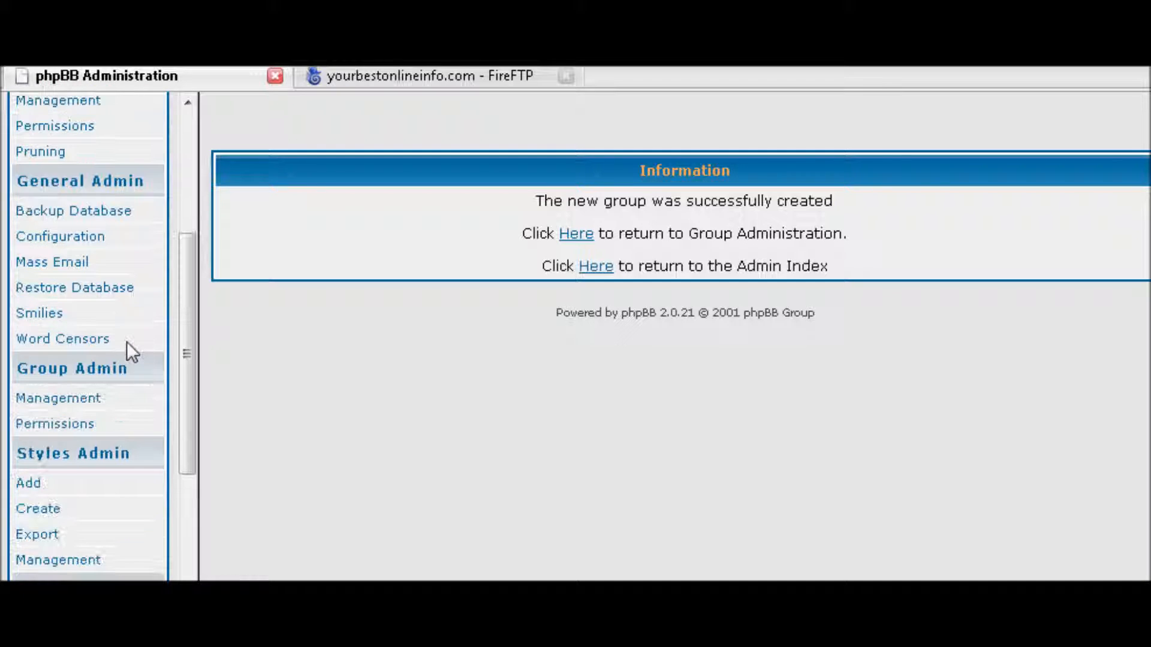
{"action": "left_click", "coordinate": [54, 292]}
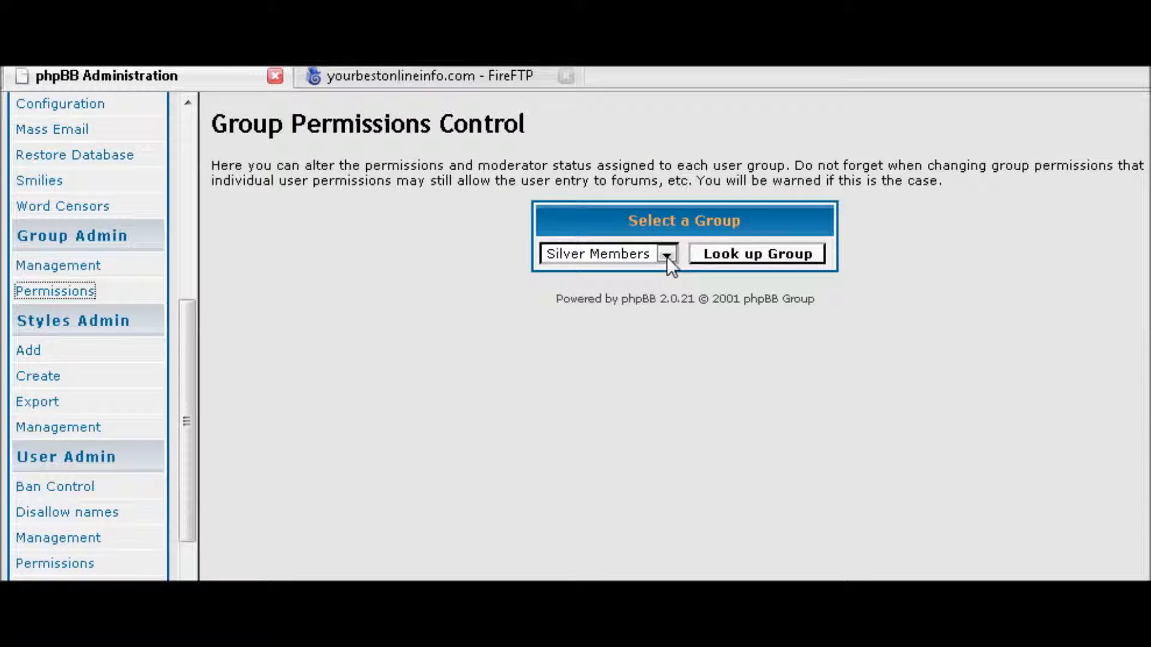
{"action": "left_click", "coordinate": [667, 255]}
{"action": "left_click", "coordinate": [666, 254]}
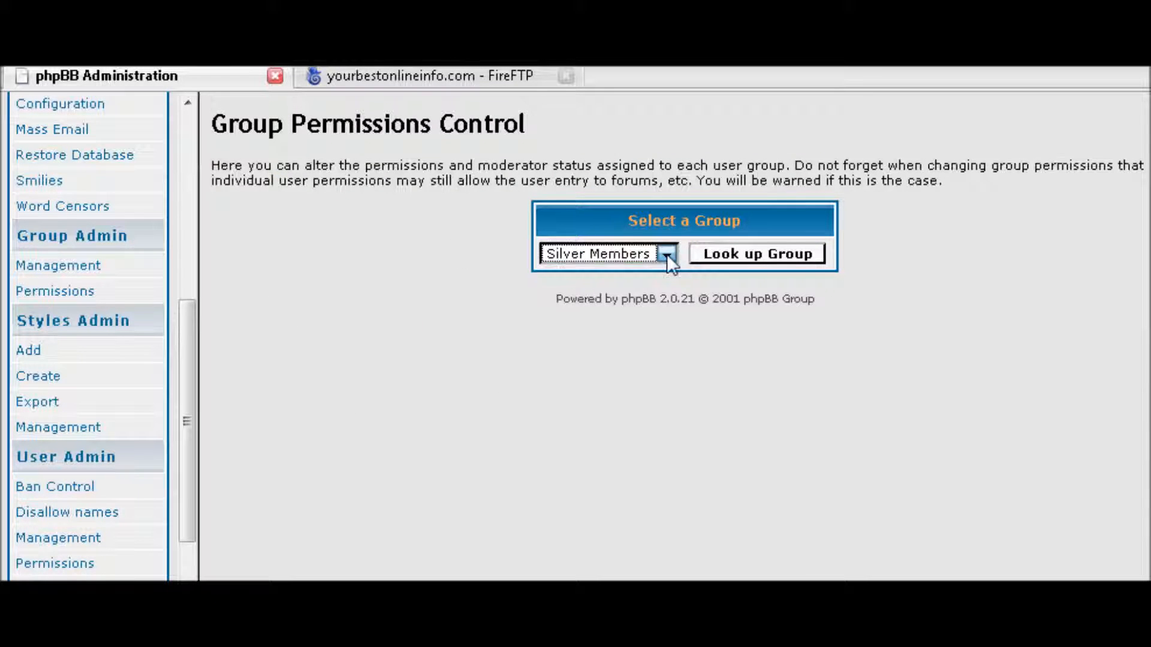
{"action": "left_click", "coordinate": [713, 254]}
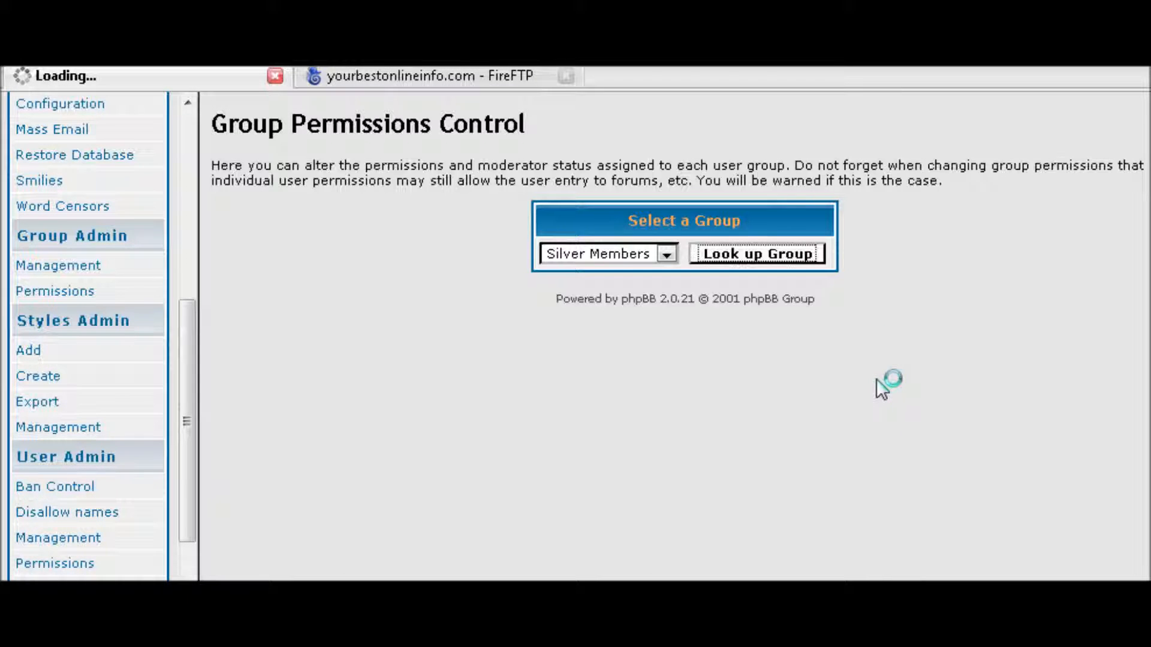
{"action": "scroll", "coordinate": [805, 415], "scroll_direction": "down", "scroll_amount": 2}
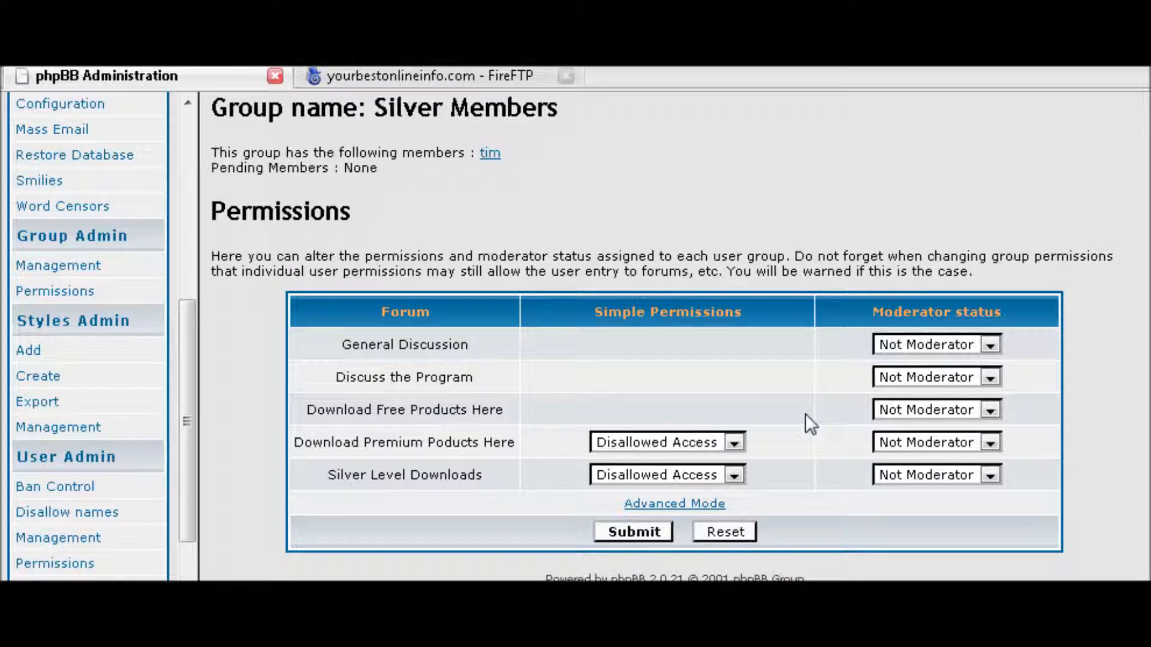
Give Silver Members Allowed Access to the Silver Level Downloads forum and submit the permissions
{"action": "left_click", "coordinate": [732, 473]}
{"action": "left_click", "coordinate": [660, 491]}
{"action": "left_click", "coordinate": [751, 370]}
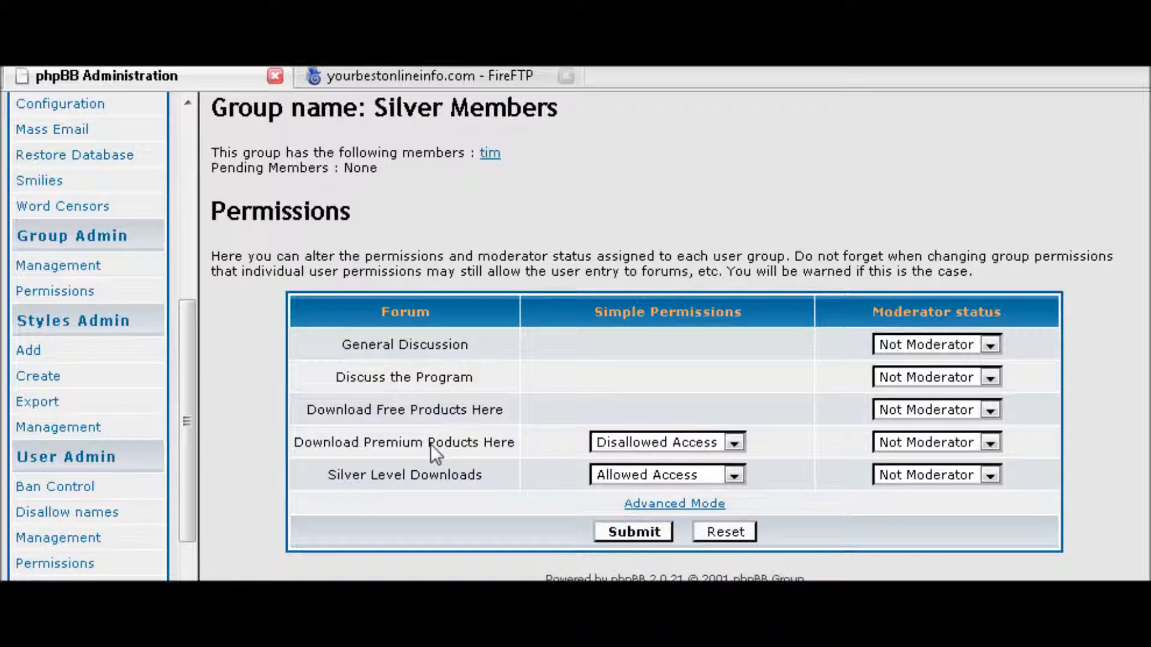
{"action": "left_click", "coordinate": [628, 529]}
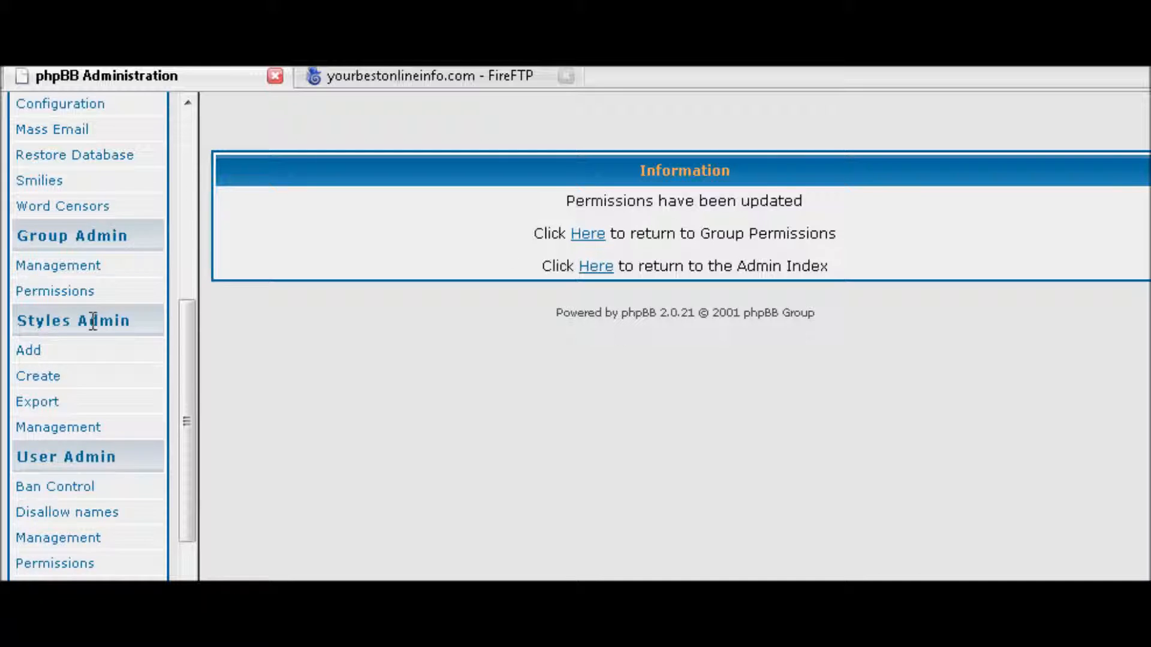
Leave the administration pages and open the Test Forum index
{"action": "scroll", "coordinate": [96, 321], "scroll_direction": "up", "scroll_amount": 5}
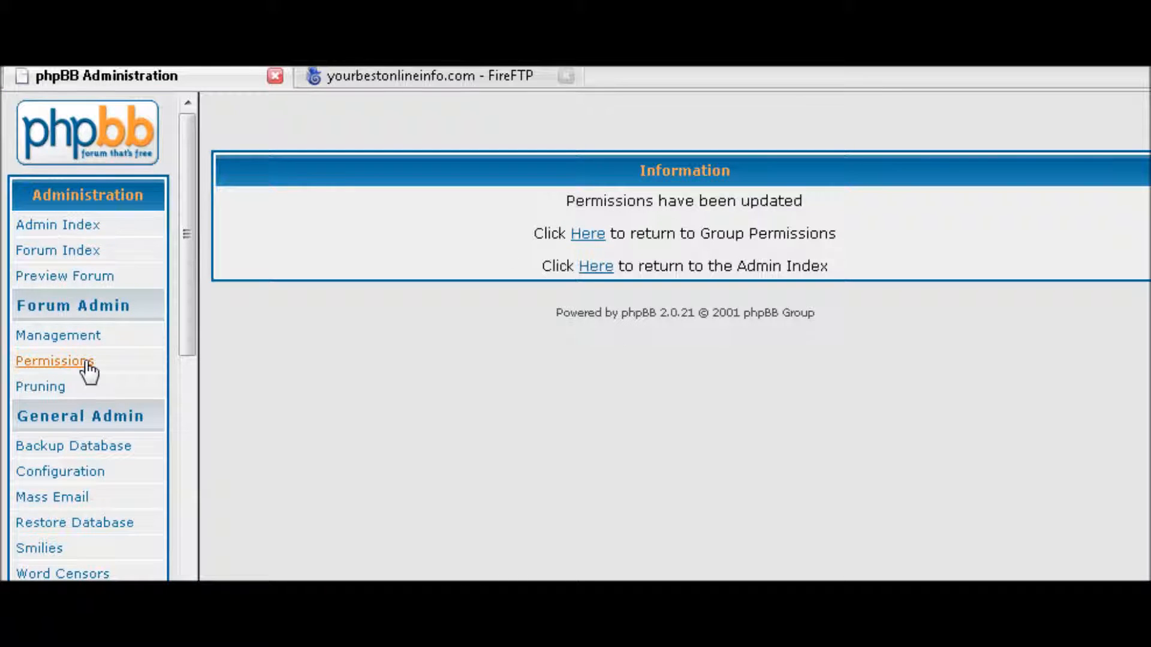
{"action": "scroll", "coordinate": [128, 359], "scroll_direction": "down", "scroll_amount": 5}
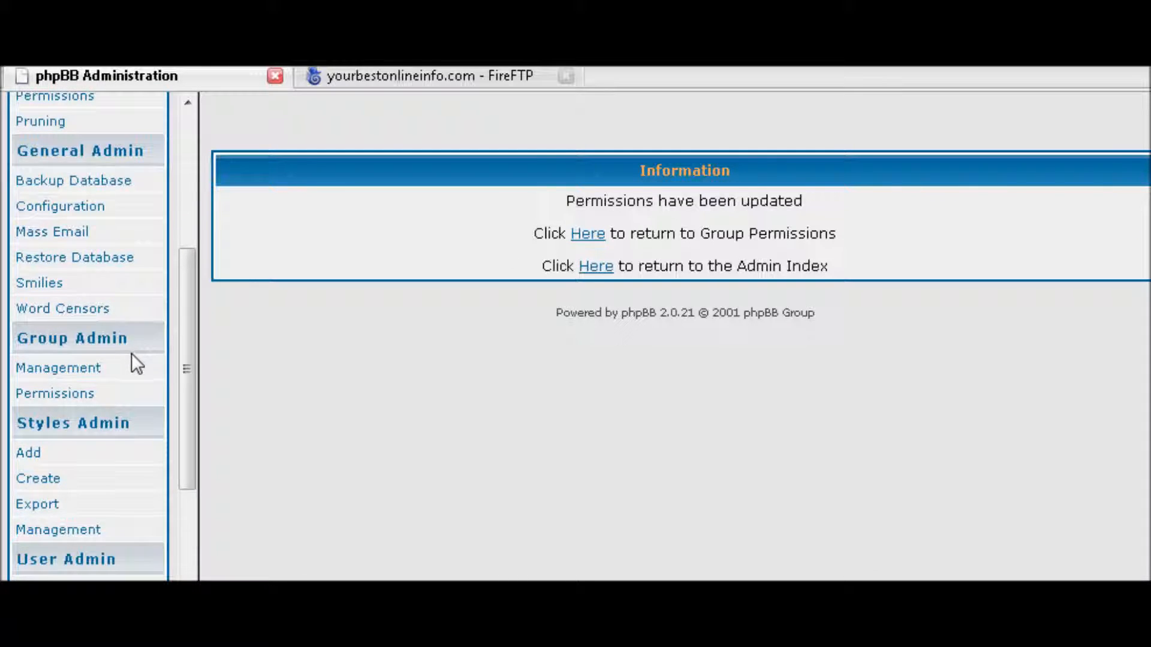
{"action": "scroll", "coordinate": [126, 356], "scroll_direction": "down", "scroll_amount": 4}
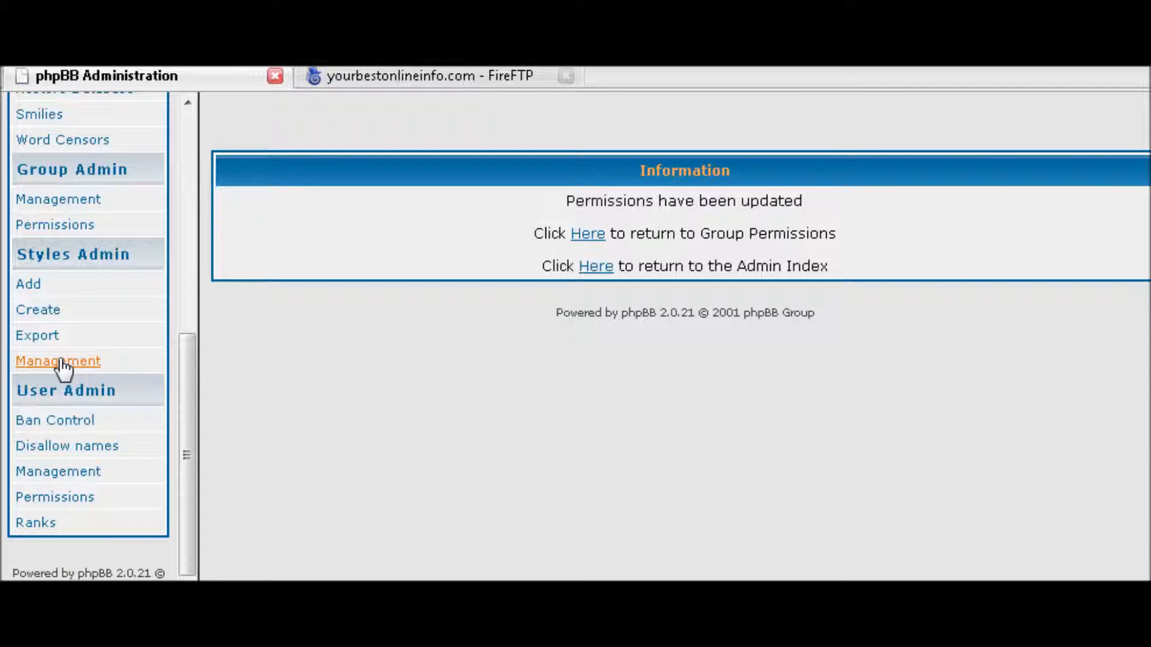
{"action": "scroll", "coordinate": [84, 354], "scroll_direction": "up", "scroll_amount": 6}
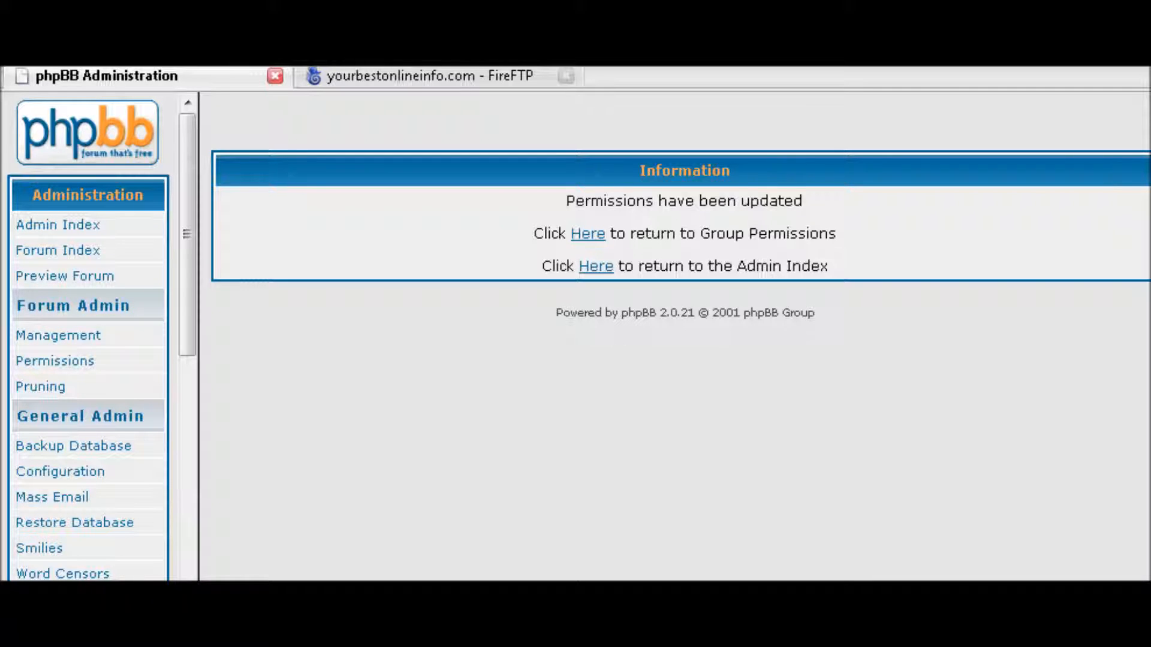
{"action": "key", "text": "Return"}
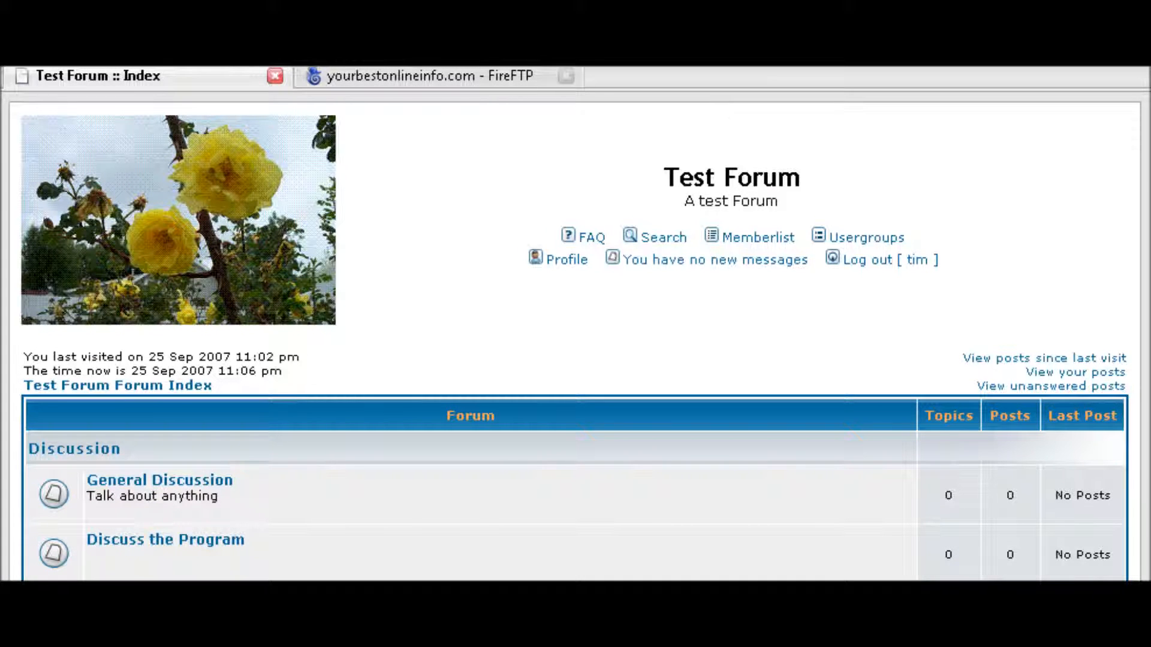
Log out of the administrator account and check the forums listed under Downloads as a guest
{"action": "left_click", "coordinate": [847, 262]}
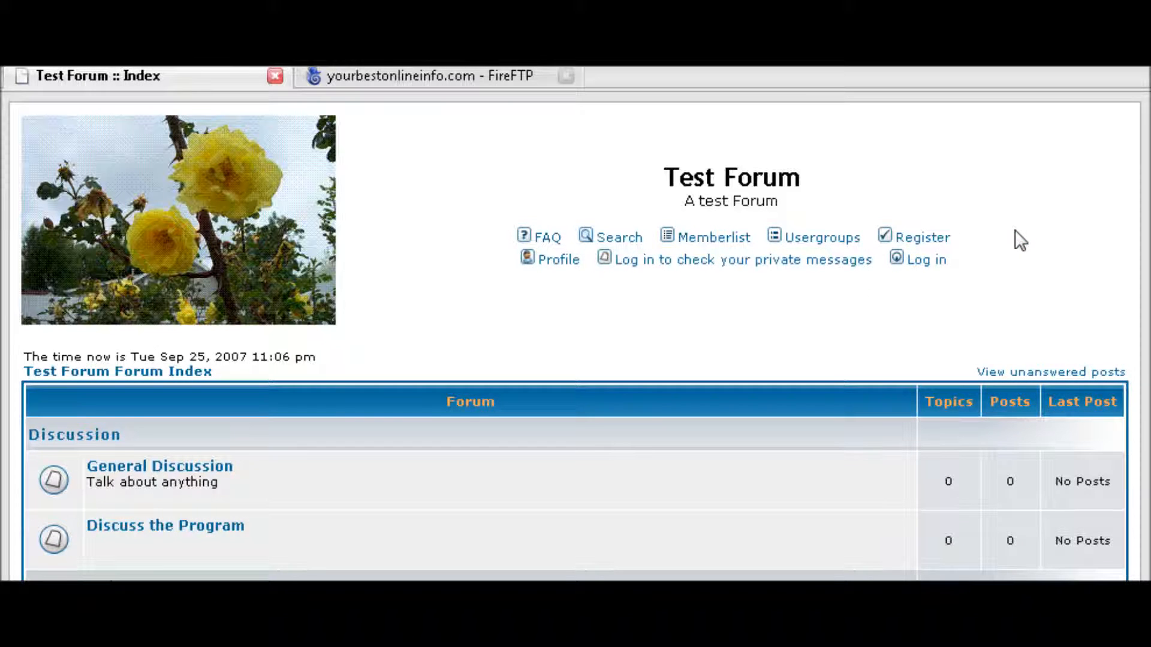
{"action": "scroll", "coordinate": [629, 231], "scroll_direction": "down", "scroll_amount": 5}
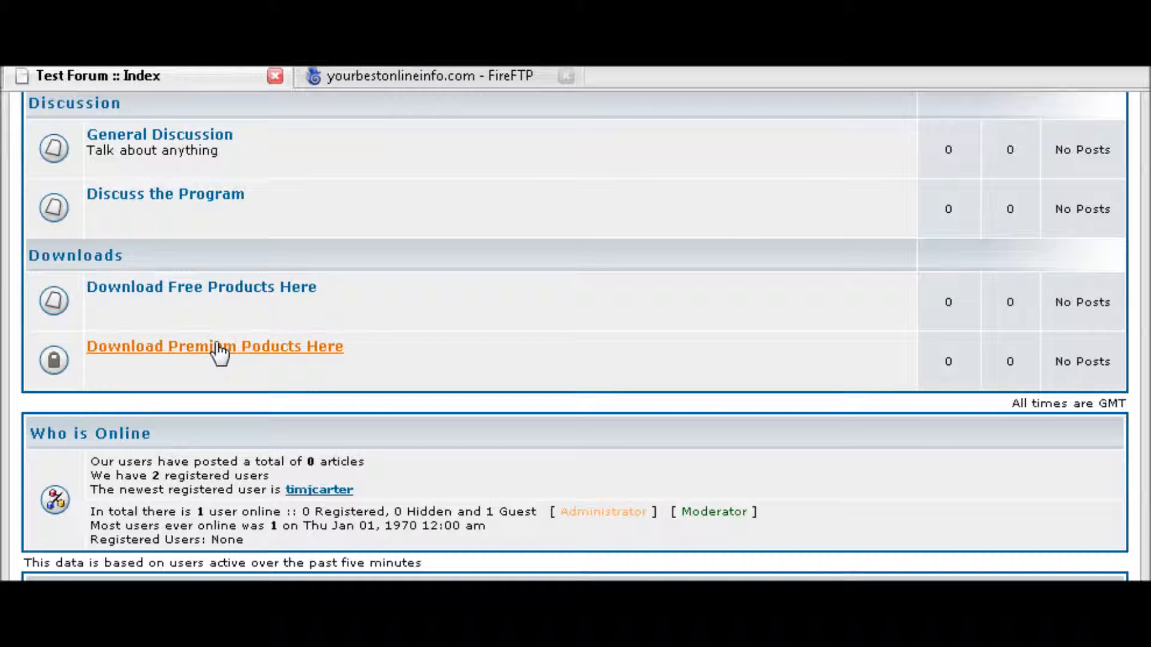
{"action": "scroll", "coordinate": [491, 322], "scroll_direction": "up", "scroll_amount": 5}
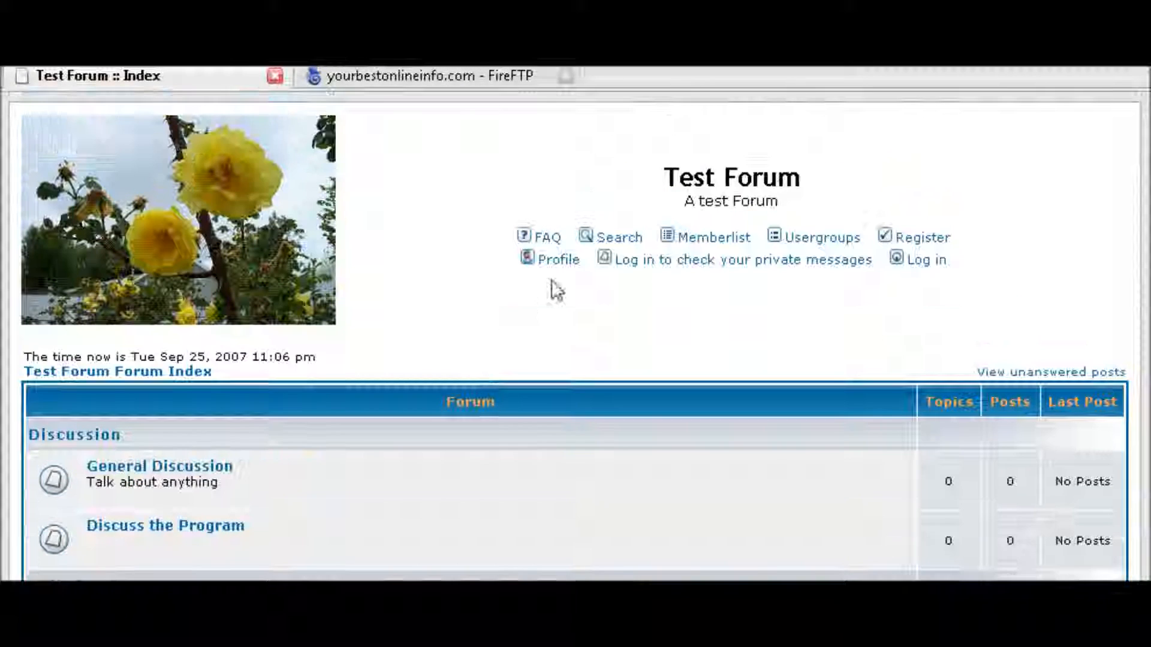
Log in with the regular member's username and account password, and check the Downloads category on the forum index
{"action": "left_click", "coordinate": [924, 269]}
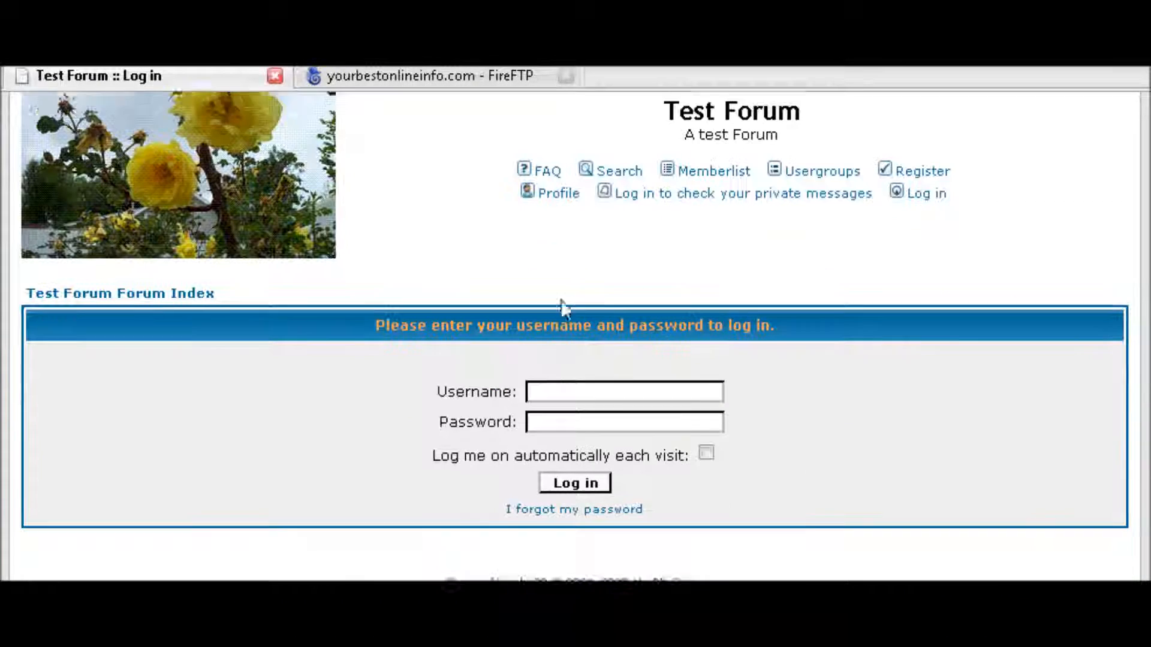
{"action": "left_click", "coordinate": [564, 370]}
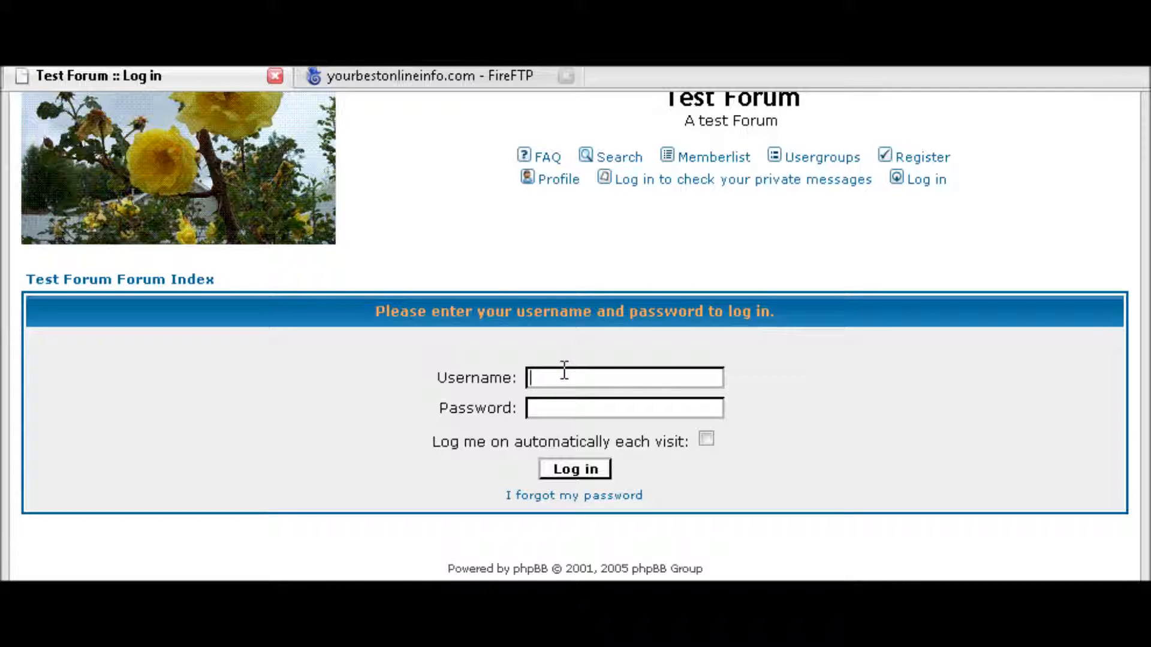
{"action": "type", "text": "tim"}
{"action": "key", "text": "Down"}
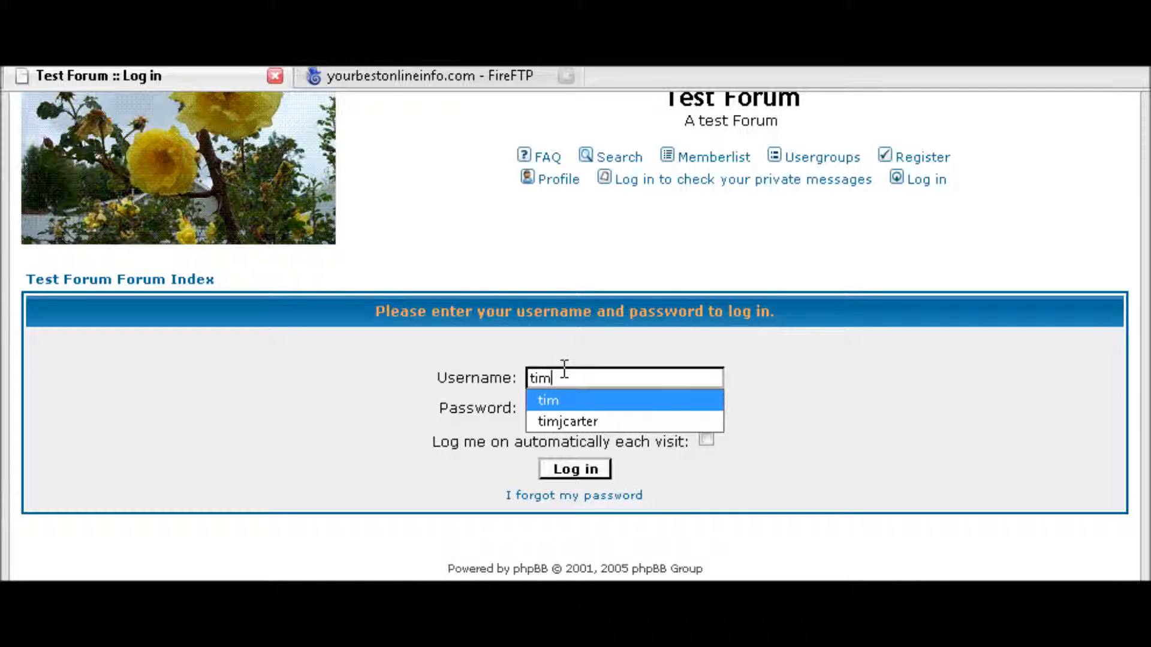
{"action": "key", "text": "Down"}
{"action": "key", "text": "Return"}
{"action": "key", "text": "Tab"}
{"action": "type", "text": "********"}
{"action": "key", "text": "Return"}
{"action": "key", "text": "Return"}
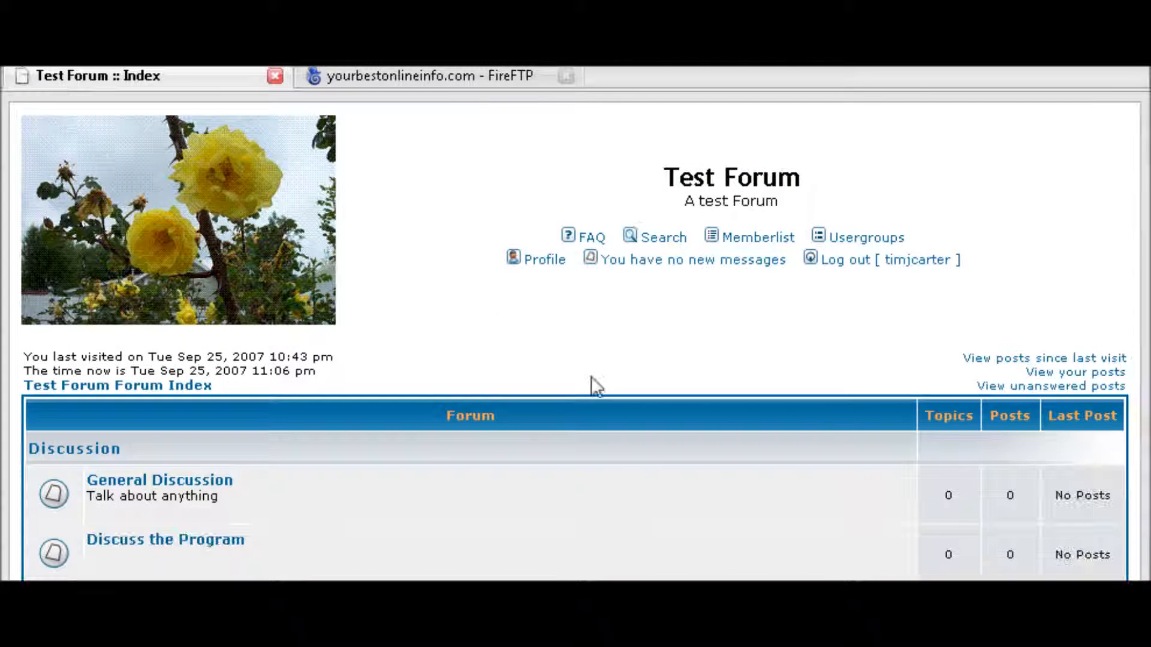
{"action": "scroll", "coordinate": [616, 383], "scroll_direction": "down", "scroll_amount": 6}
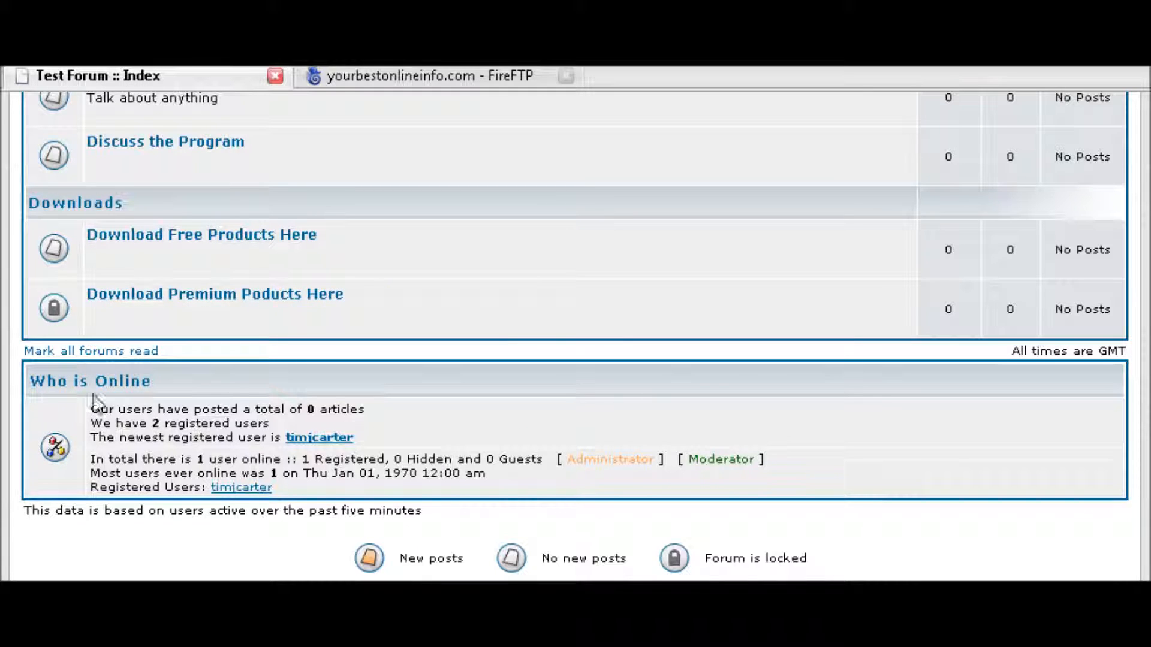
{"action": "scroll", "coordinate": [709, 432], "scroll_direction": "up", "scroll_amount": 6}
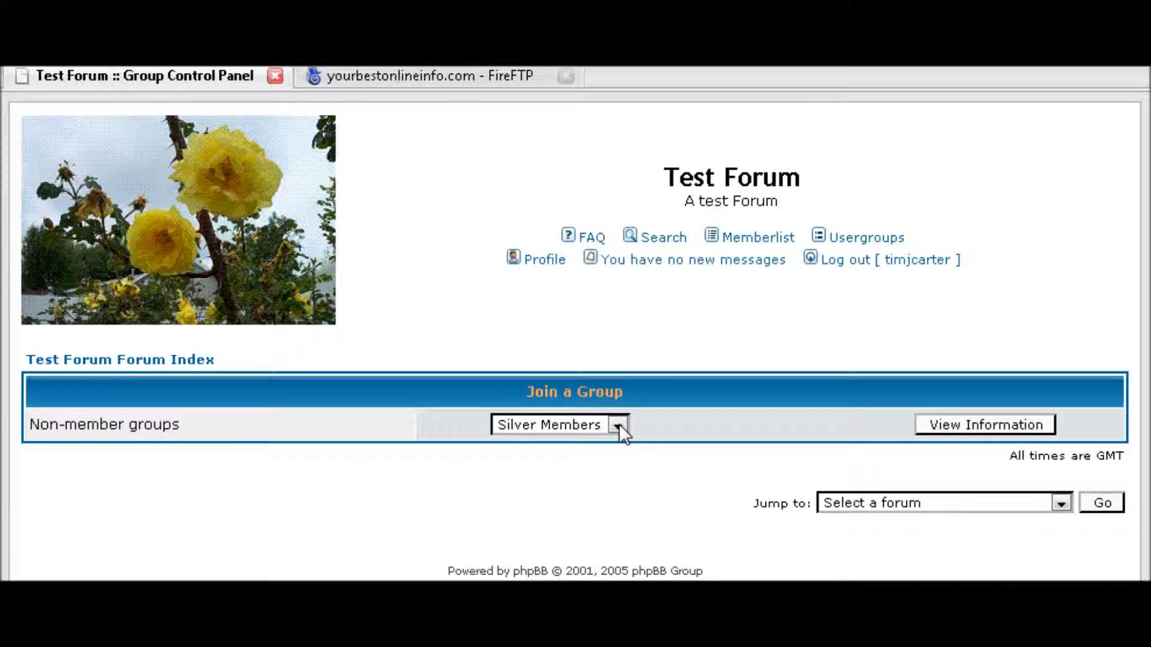
View the Silver Members group information from the usergroups page, including its membership status, moderator and member list
{"action": "left_click", "coordinate": [617, 424]}
{"action": "left_click", "coordinate": [618, 425]}
{"action": "left_click", "coordinate": [977, 425]}
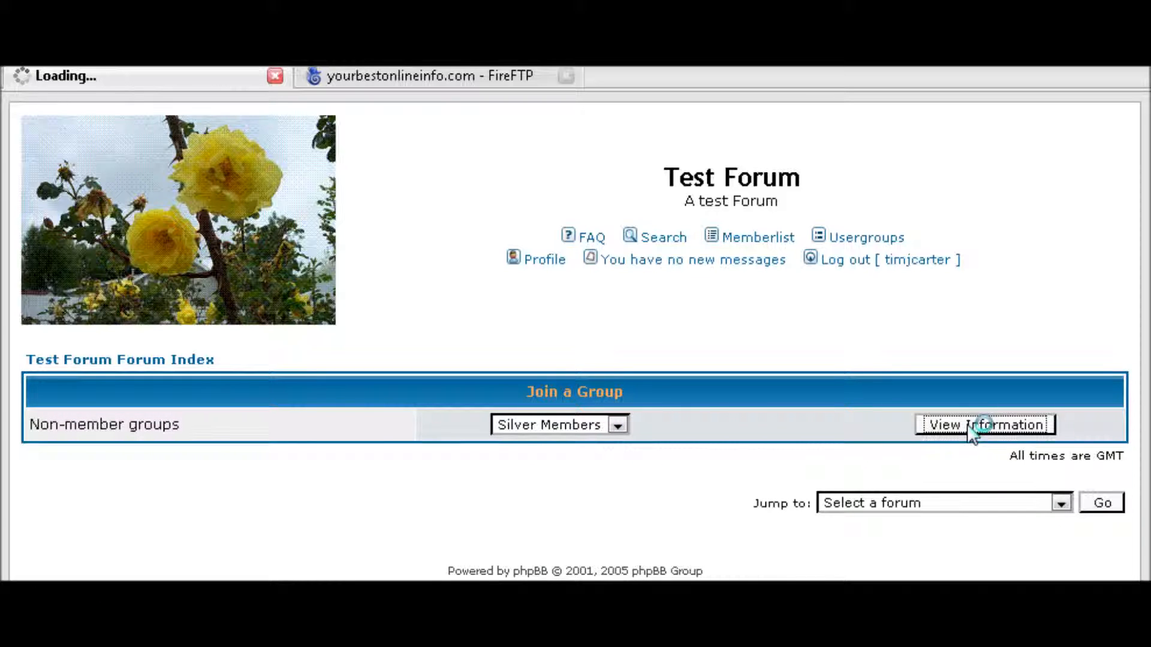
{"action": "scroll", "coordinate": [378, 476], "scroll_direction": "down", "scroll_amount": 3}
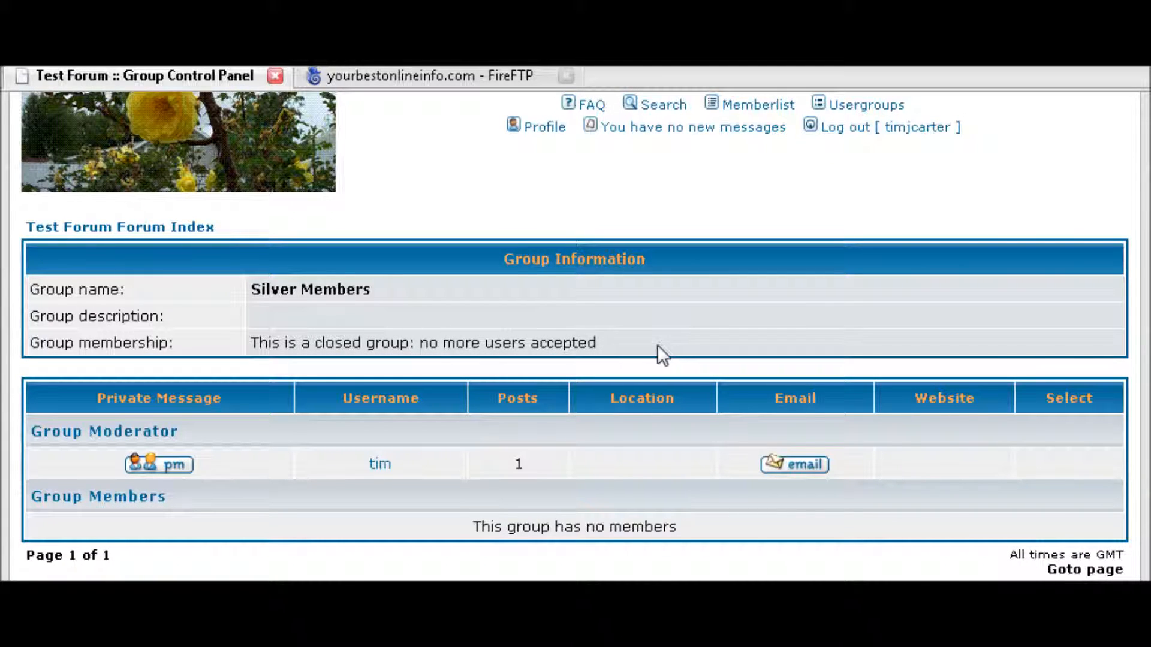
{"action": "scroll", "coordinate": [637, 437], "scroll_direction": "up", "scroll_amount": 3}
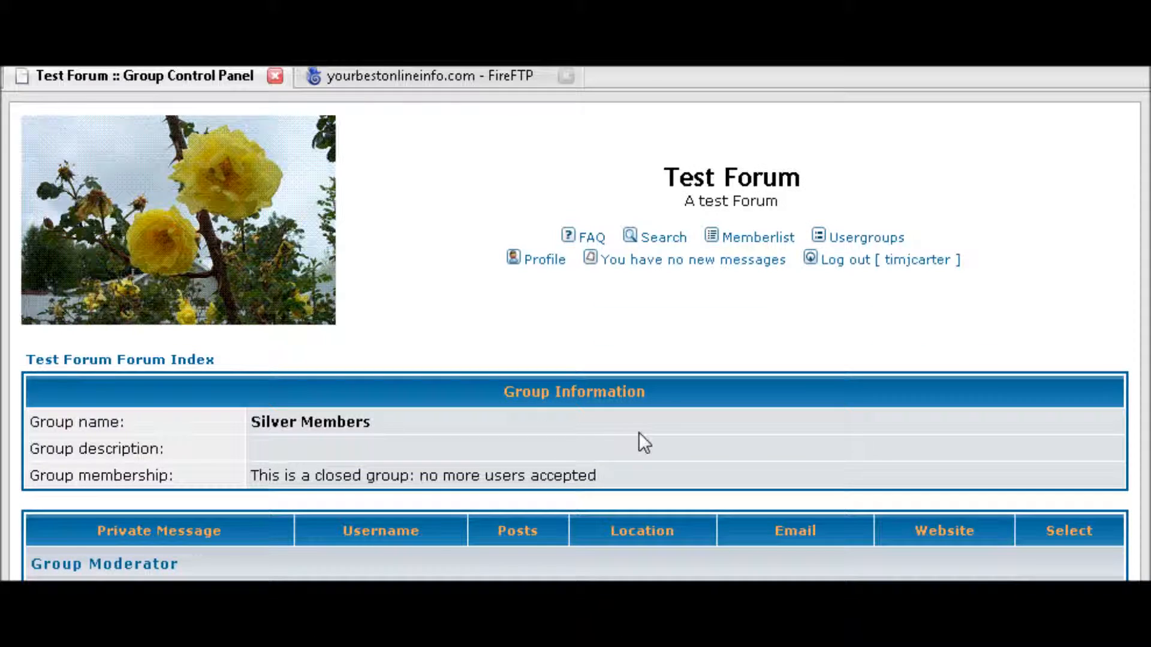
{"action": "scroll", "coordinate": [663, 433], "scroll_direction": "down", "scroll_amount": 5}
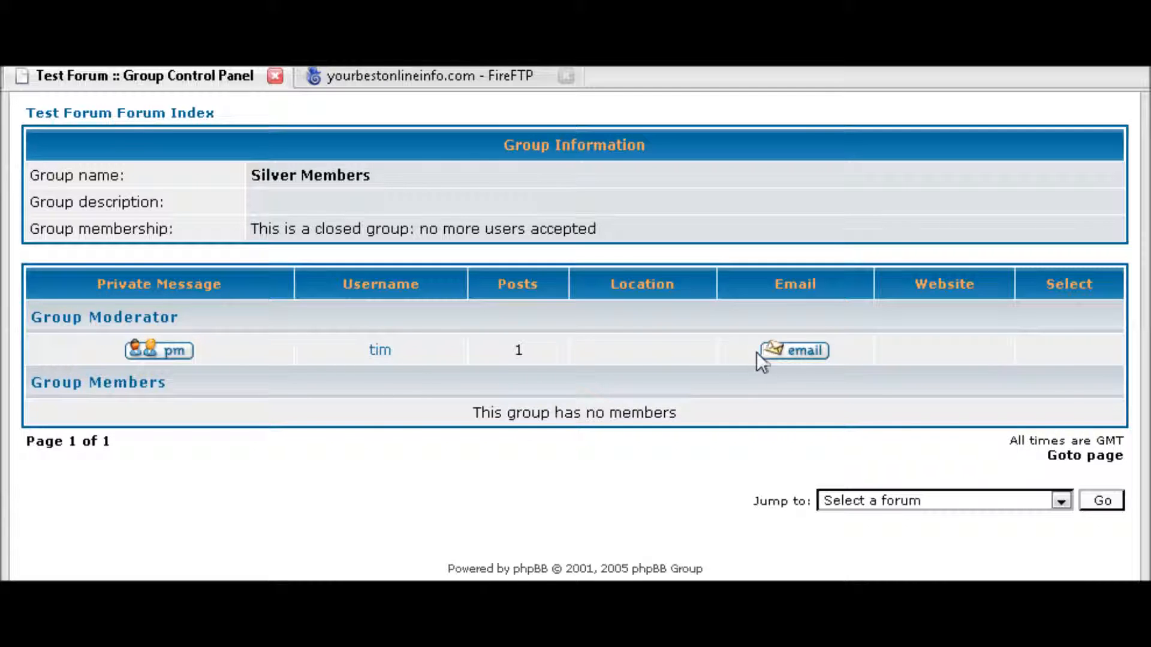
{"action": "scroll", "coordinate": [671, 344], "scroll_direction": "up", "scroll_amount": 5}
Log out of the member account and log in to the phpBB administration pages with the administrator's username and password
{"action": "left_click", "coordinate": [856, 264]}
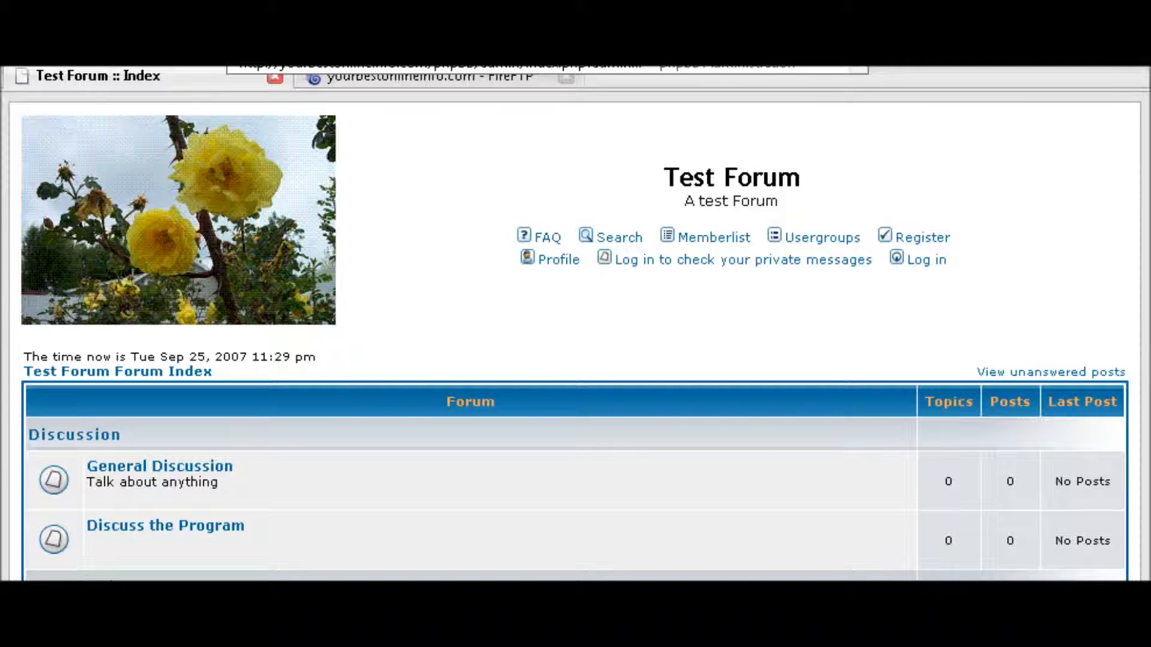
{"action": "key", "text": "Return"}
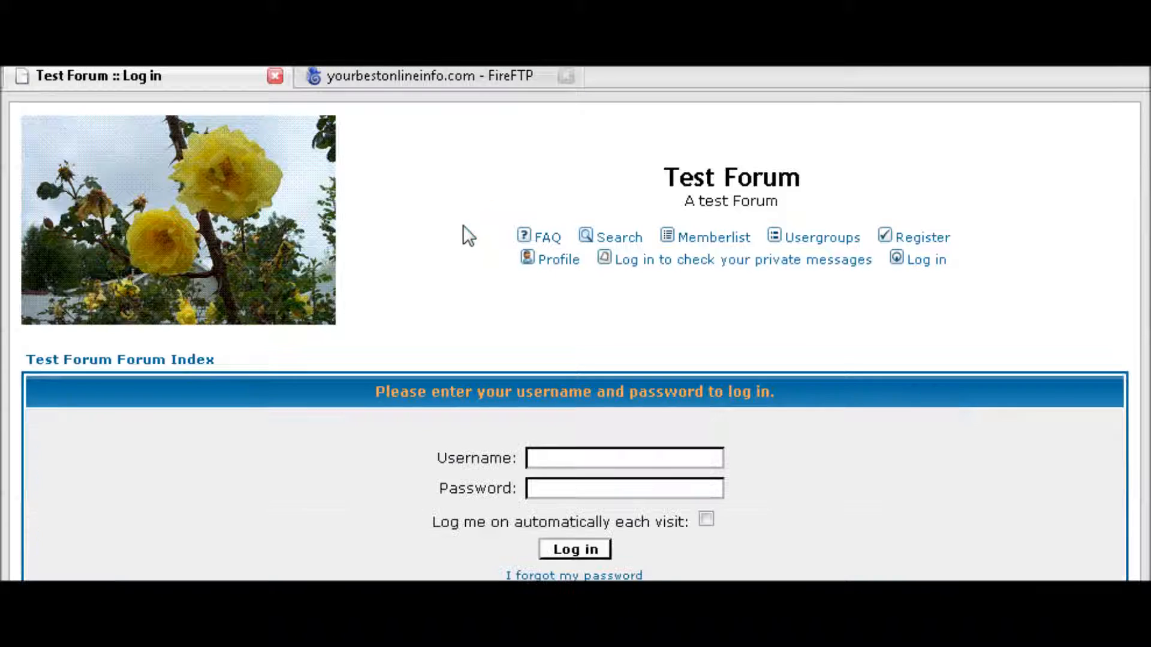
{"action": "scroll", "coordinate": [514, 369], "scroll_direction": "down", "scroll_amount": 3}
{"action": "double_click", "coordinate": [554, 368]}
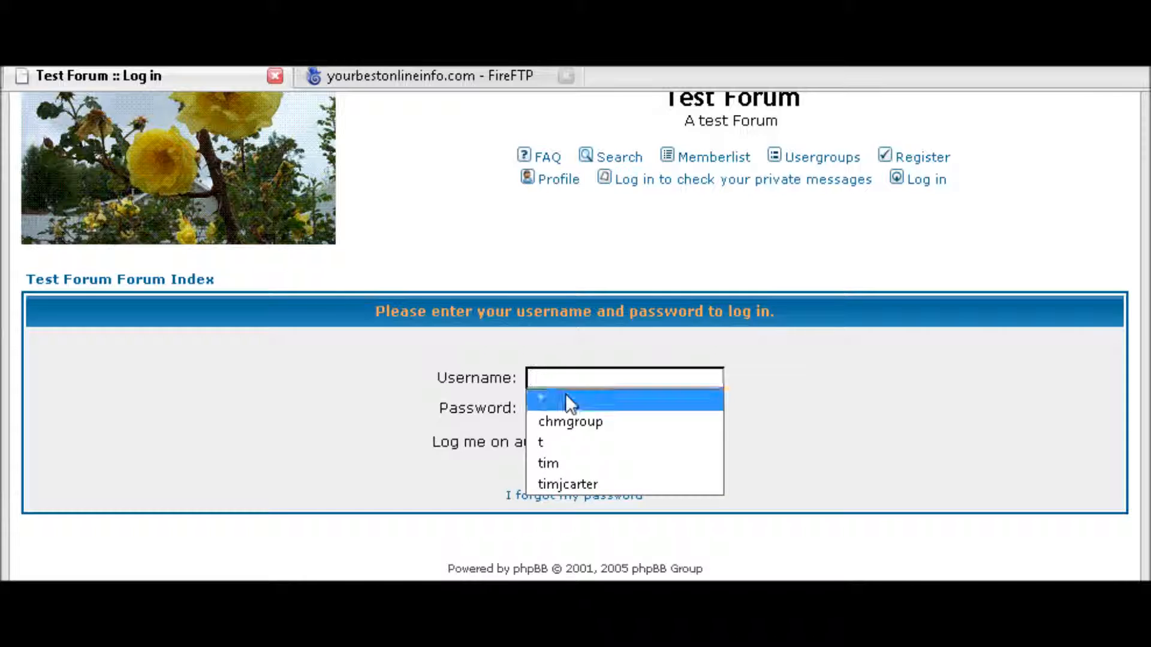
{"action": "left_click", "coordinate": [583, 460]}
{"action": "left_click", "coordinate": [551, 404]}
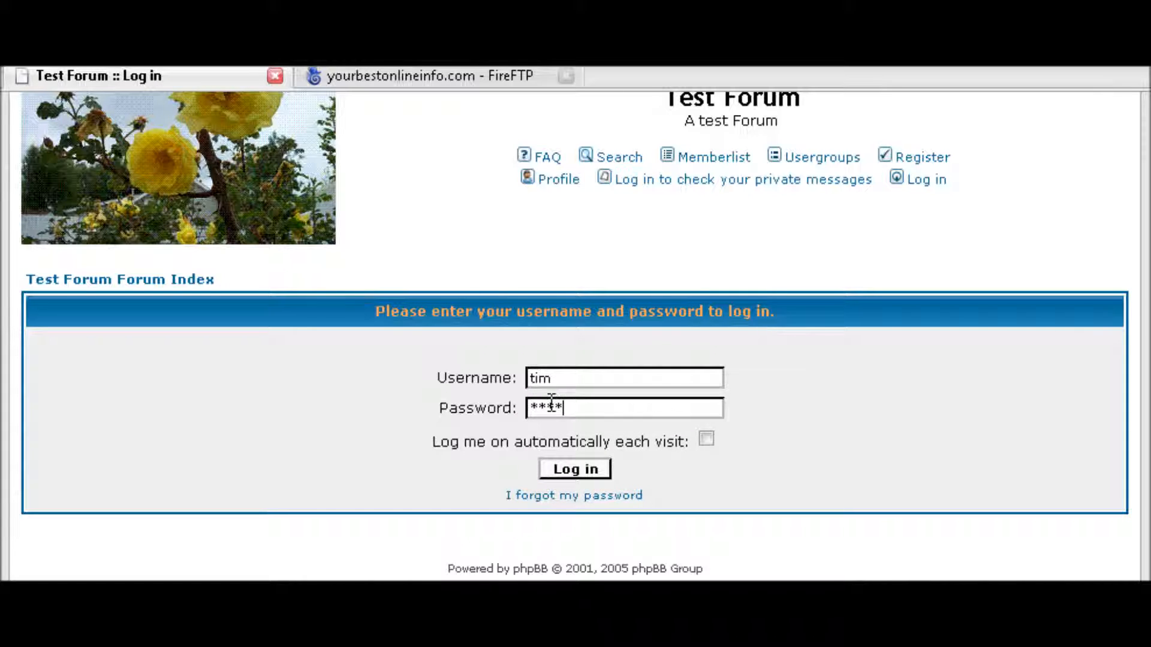
{"action": "key", "text": "Return"}
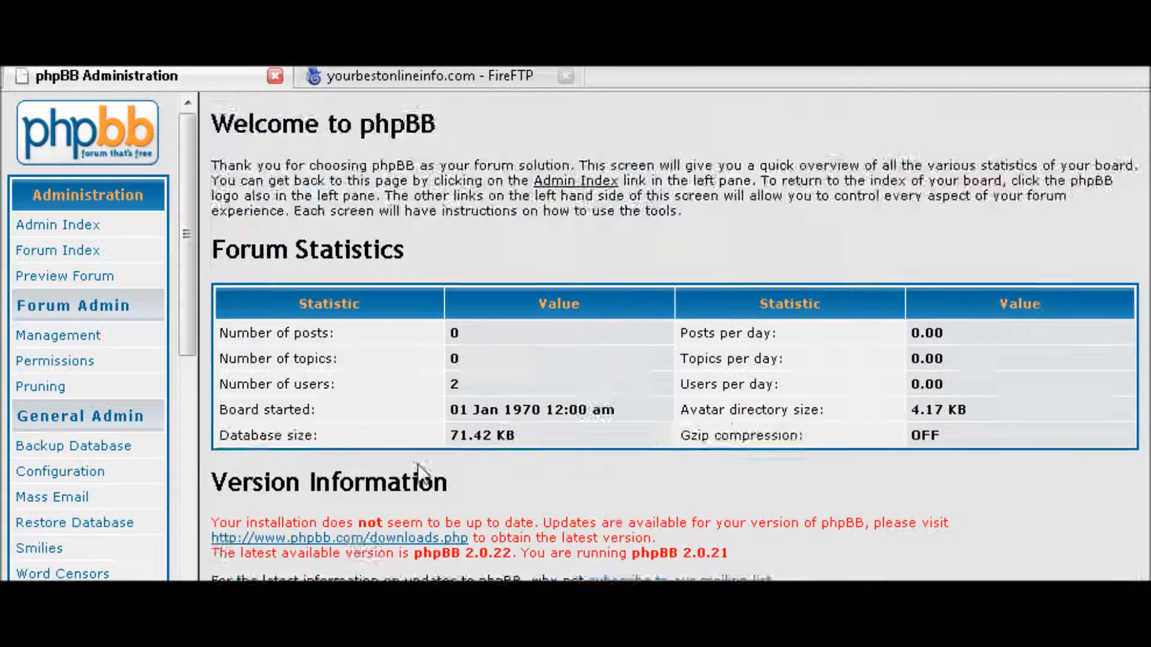
Look up Silver Members in Group Administration, set its group status to Open group, and submit the change
{"action": "scroll", "coordinate": [419, 480], "scroll_direction": "down", "scroll_amount": 3}
{"action": "scroll", "coordinate": [88, 239], "scroll_direction": "down", "scroll_amount": 1}
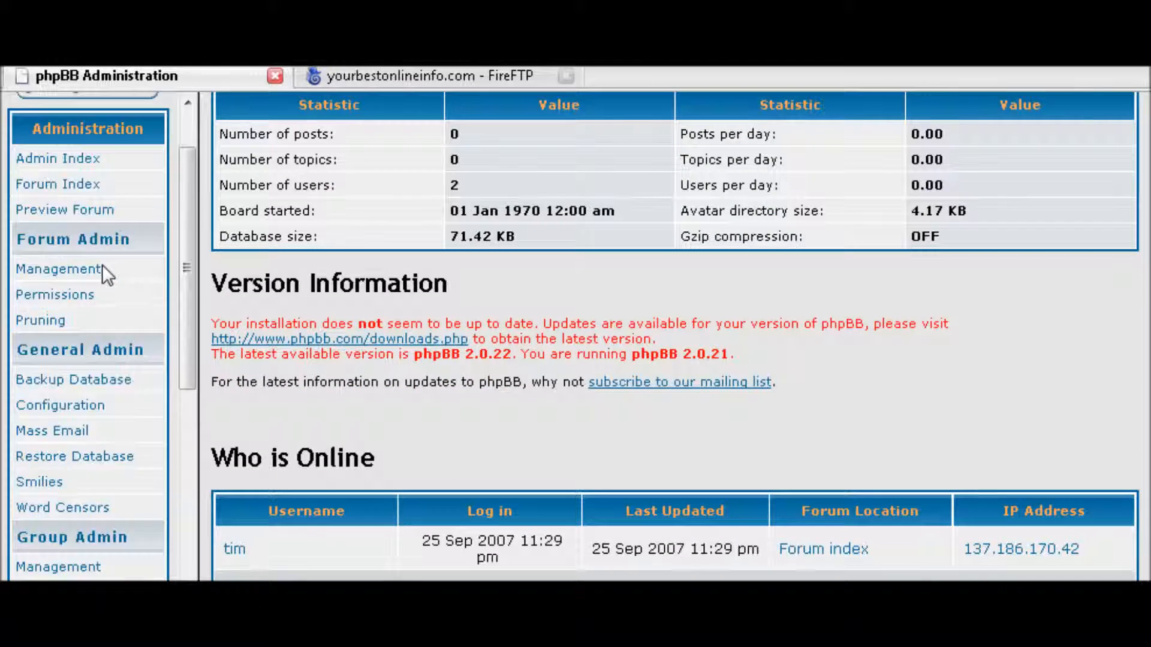
{"action": "scroll", "coordinate": [107, 269], "scroll_direction": "down", "scroll_amount": 3}
{"action": "scroll", "coordinate": [133, 252], "scroll_direction": "down", "scroll_amount": 1}
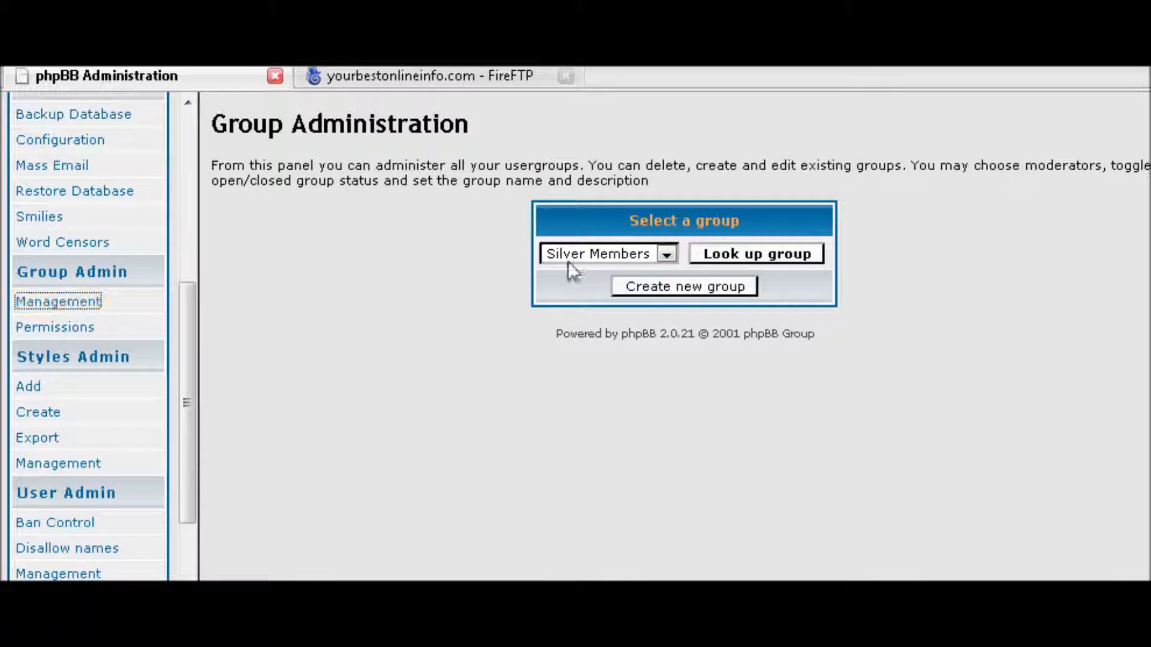
{"action": "left_click", "coordinate": [772, 255]}
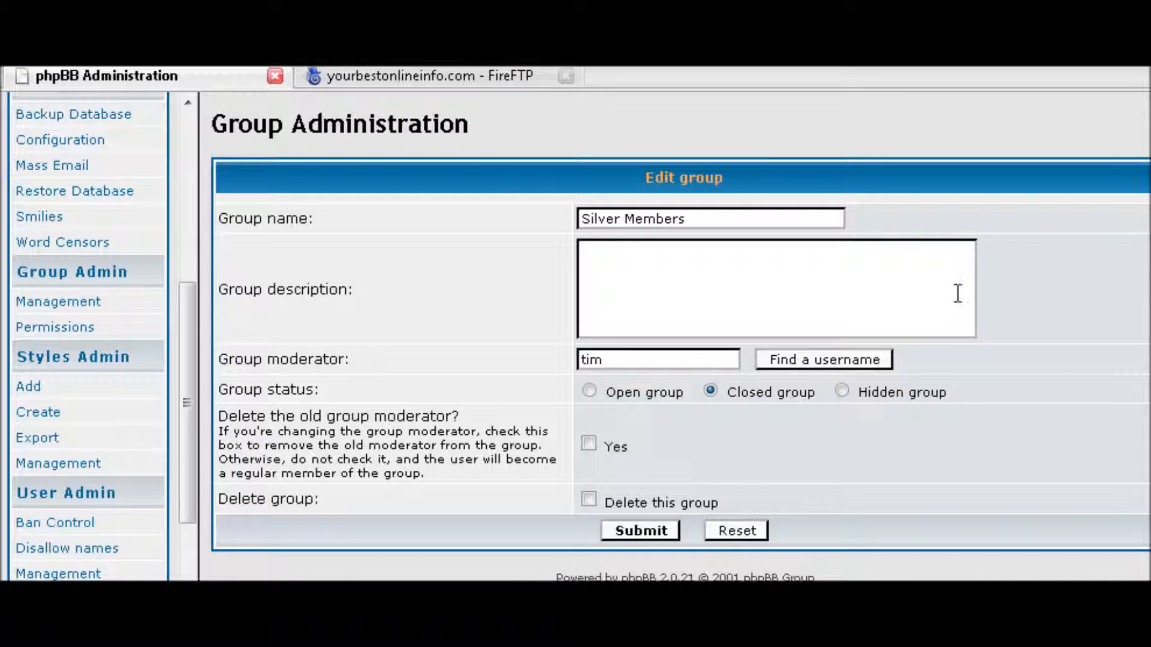
{"action": "left_click", "coordinate": [589, 392]}
{"action": "left_click", "coordinate": [636, 528]}
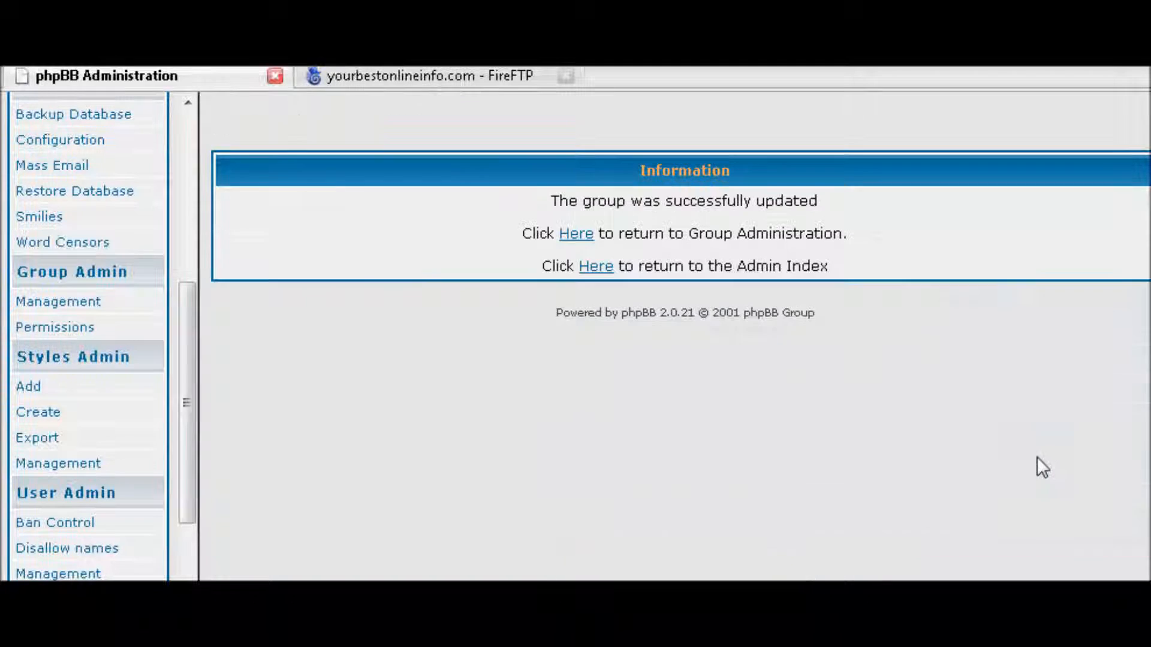
Leave the administration pages for the Test Forum index and log out of the administrator account
{"action": "scroll", "coordinate": [134, 290], "scroll_direction": "up", "scroll_amount": 10}
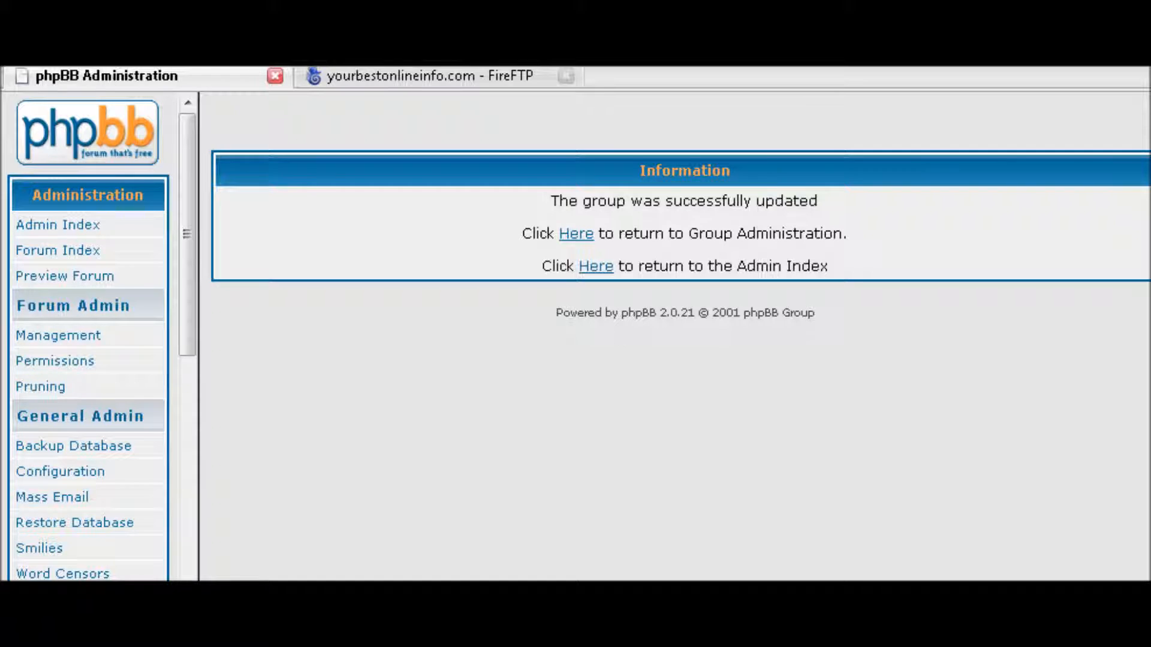
{"action": "key", "text": "Return"}
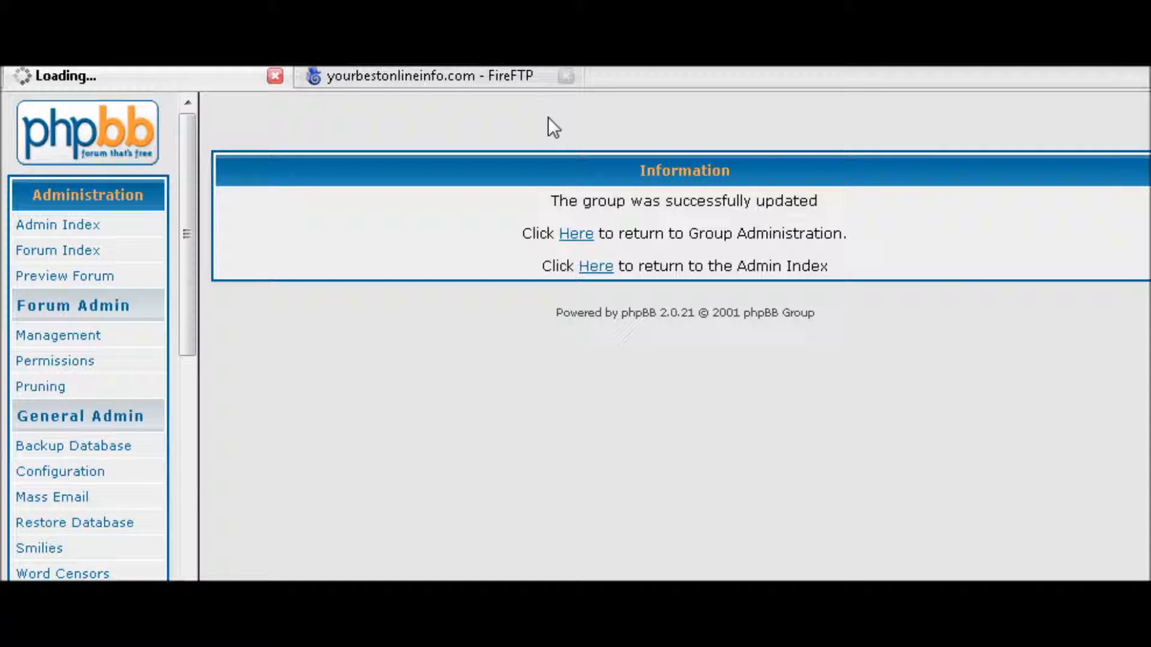
{"action": "scroll", "coordinate": [894, 299], "scroll_direction": "down", "scroll_amount": 3}
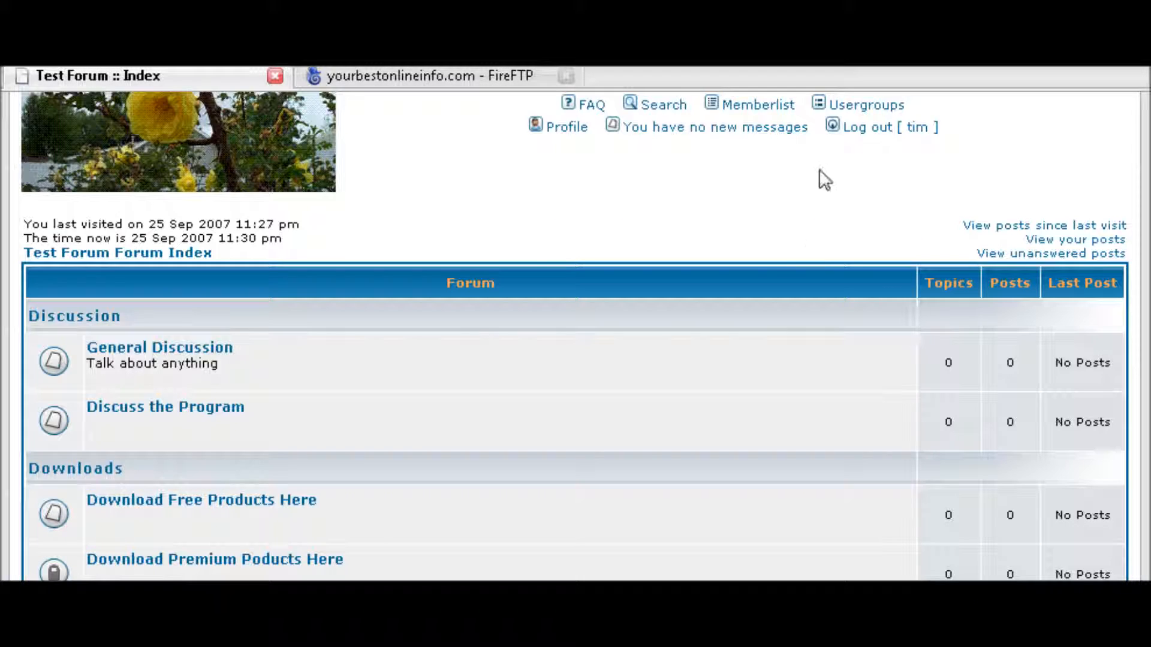
{"action": "left_click", "coordinate": [868, 127]}
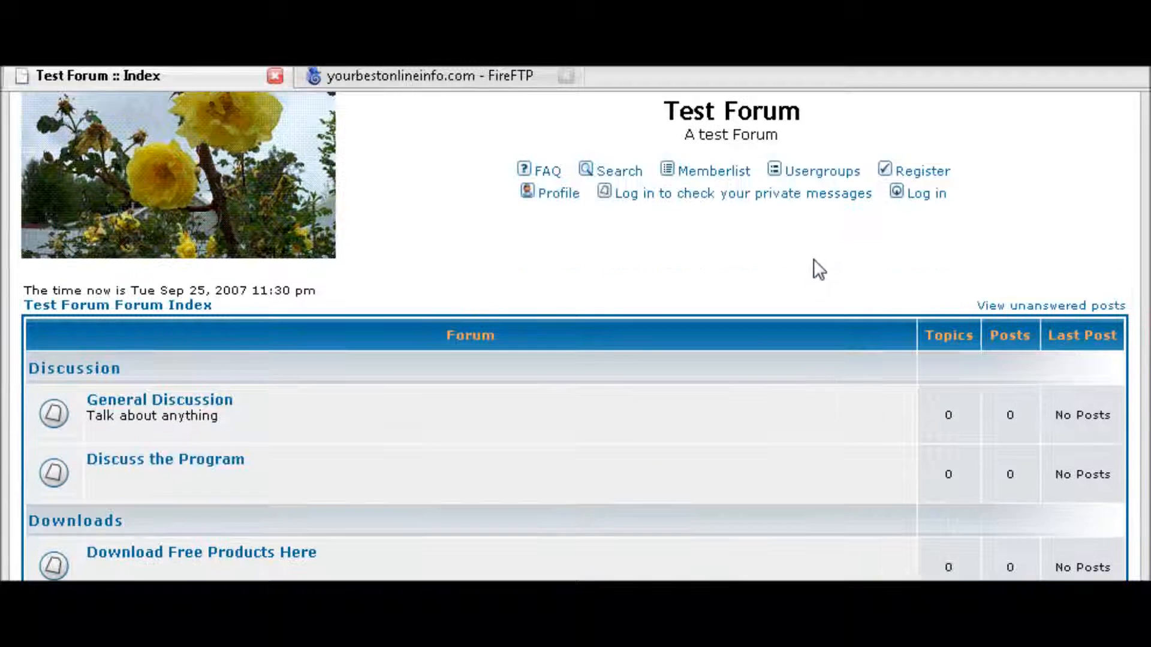
Log back in with the regular member's username and account password, and review the forum index down to the Downloads category
{"action": "left_click", "coordinate": [923, 193]}
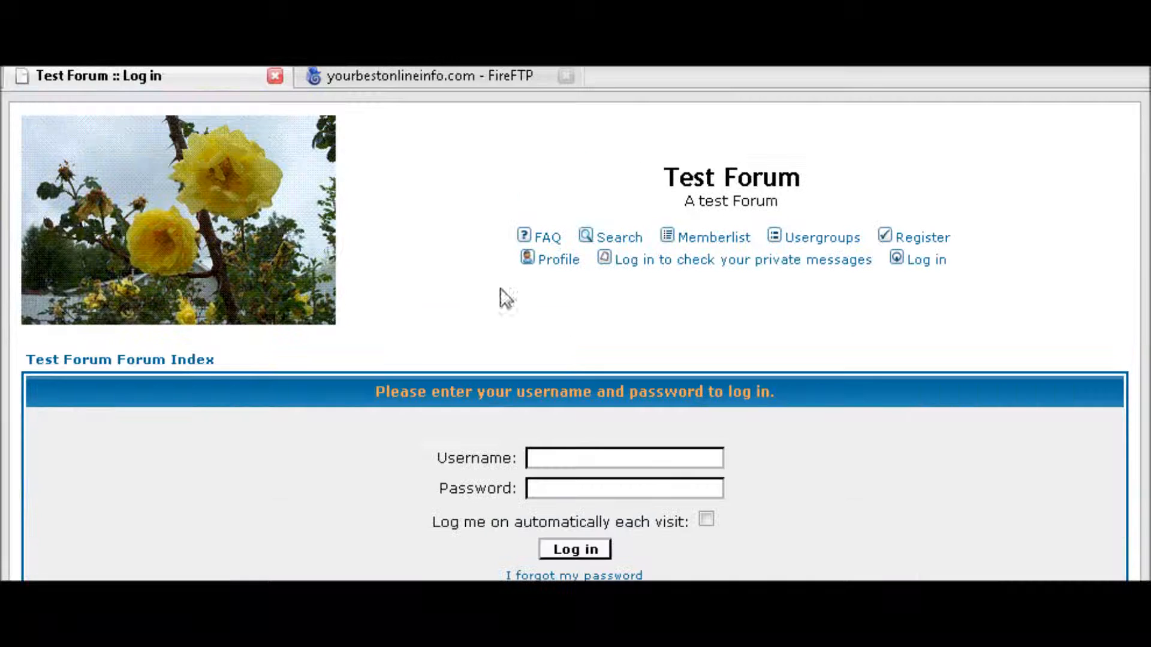
{"action": "scroll", "coordinate": [448, 303], "scroll_direction": "down", "scroll_amount": 1}
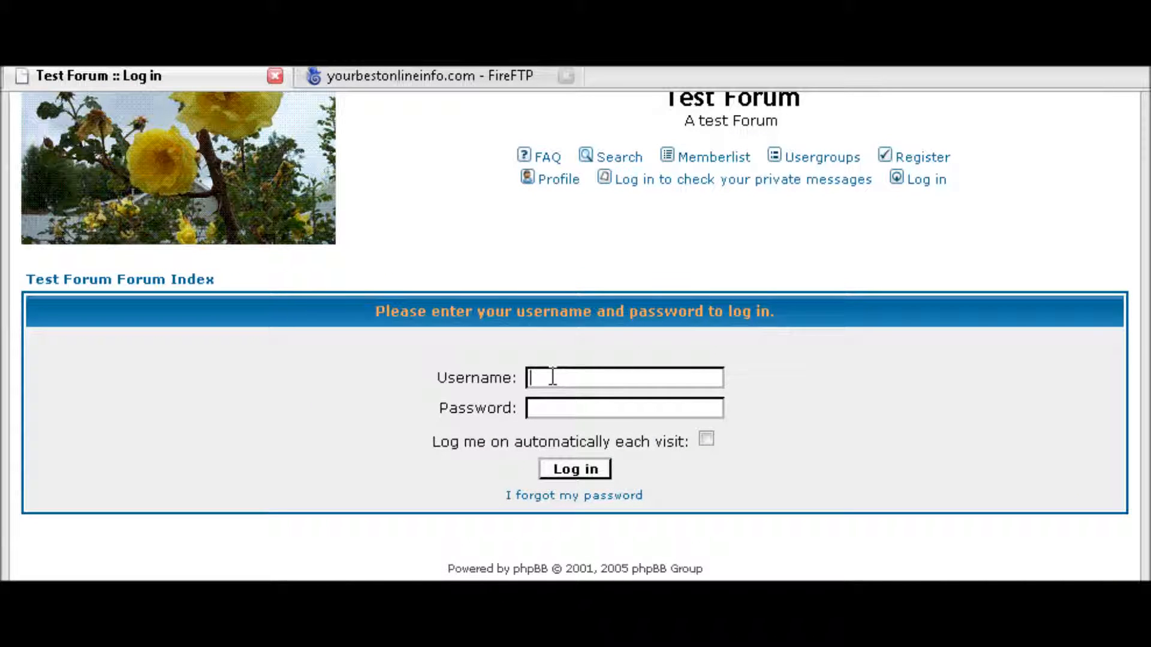
{"action": "left_click", "coordinate": [552, 376]}
{"action": "left_click", "coordinate": [596, 481]}
{"action": "left_click", "coordinate": [556, 411]}
{"action": "key", "text": "Return"}
{"action": "key", "text": "Return"}
{"action": "scroll", "coordinate": [721, 397], "scroll_direction": "down", "scroll_amount": 5}
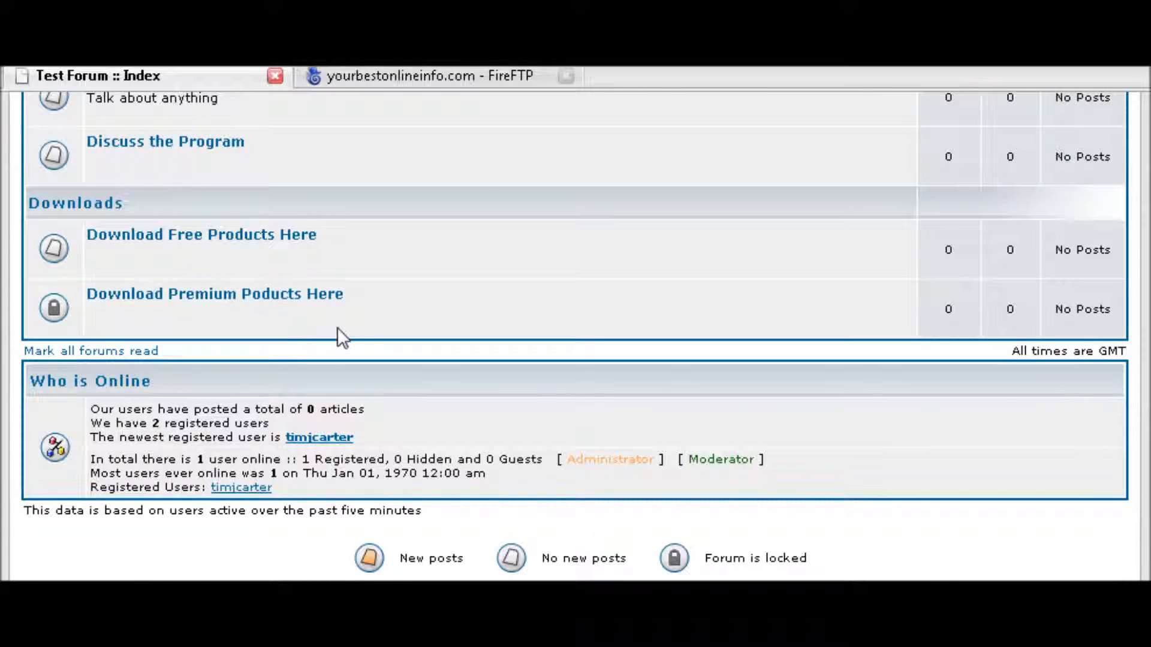
{"action": "scroll", "coordinate": [336, 334], "scroll_direction": "up", "scroll_amount": 10}
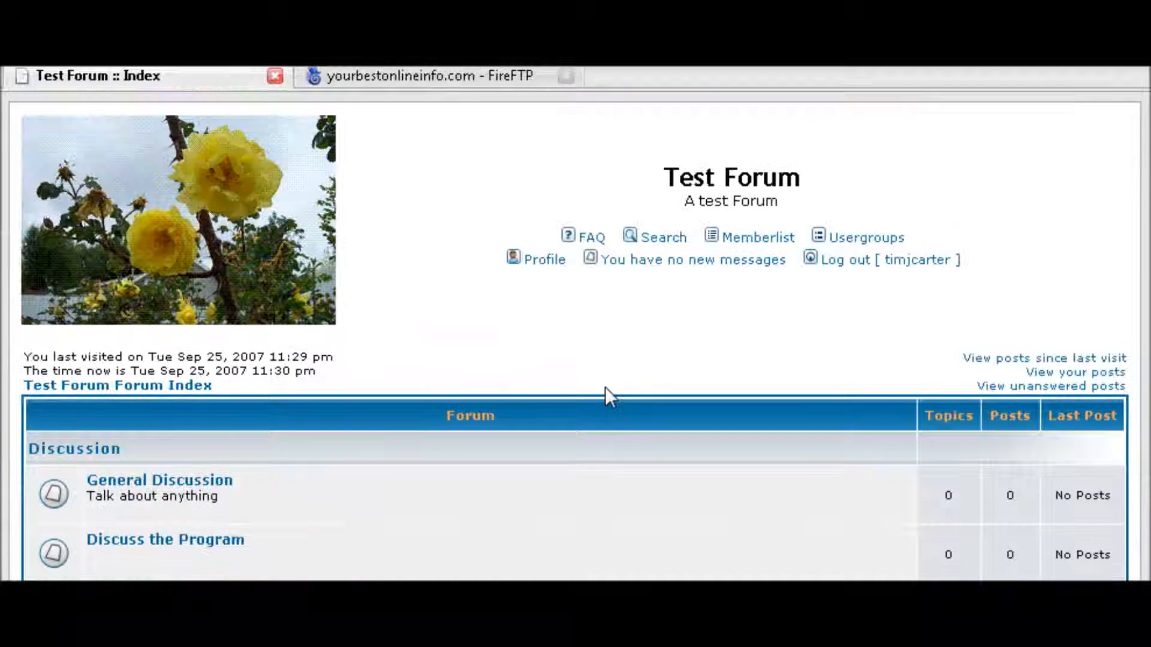
Open the Silver Members group information from the usergroups page and request to join the group
{"action": "left_click", "coordinate": [850, 240]}
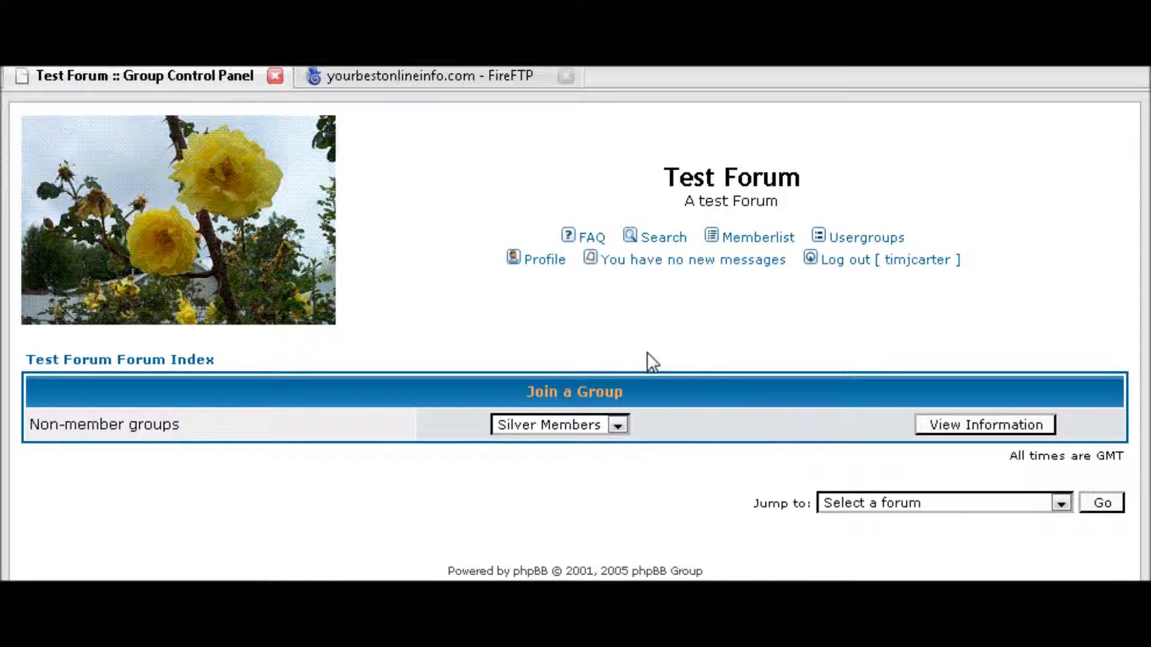
{"action": "left_click", "coordinate": [980, 423]}
{"action": "scroll", "coordinate": [664, 331], "scroll_direction": "down", "scroll_amount": 3}
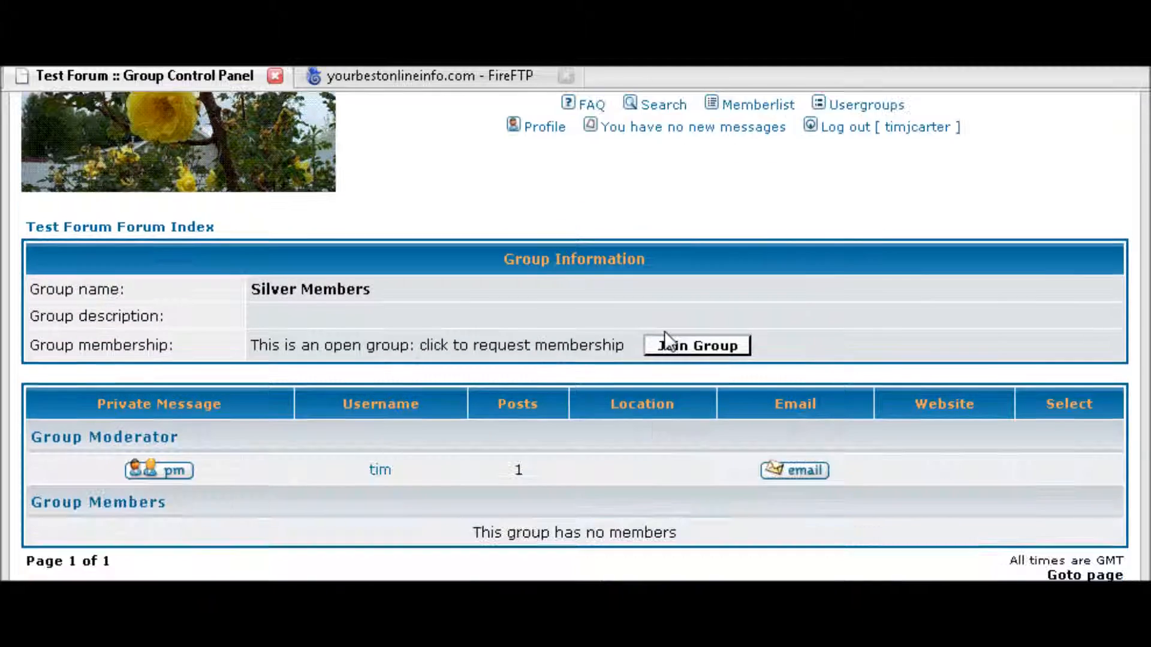
{"action": "scroll", "coordinate": [664, 339], "scroll_direction": "down", "scroll_amount": 3}
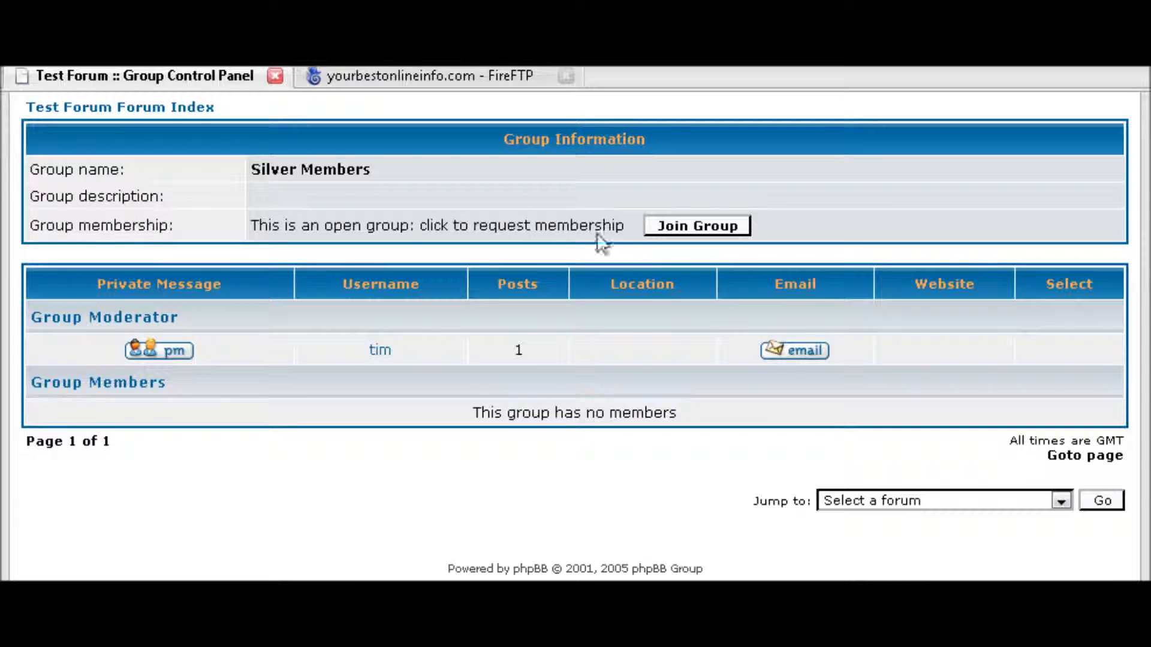
{"action": "left_click", "coordinate": [697, 229]}
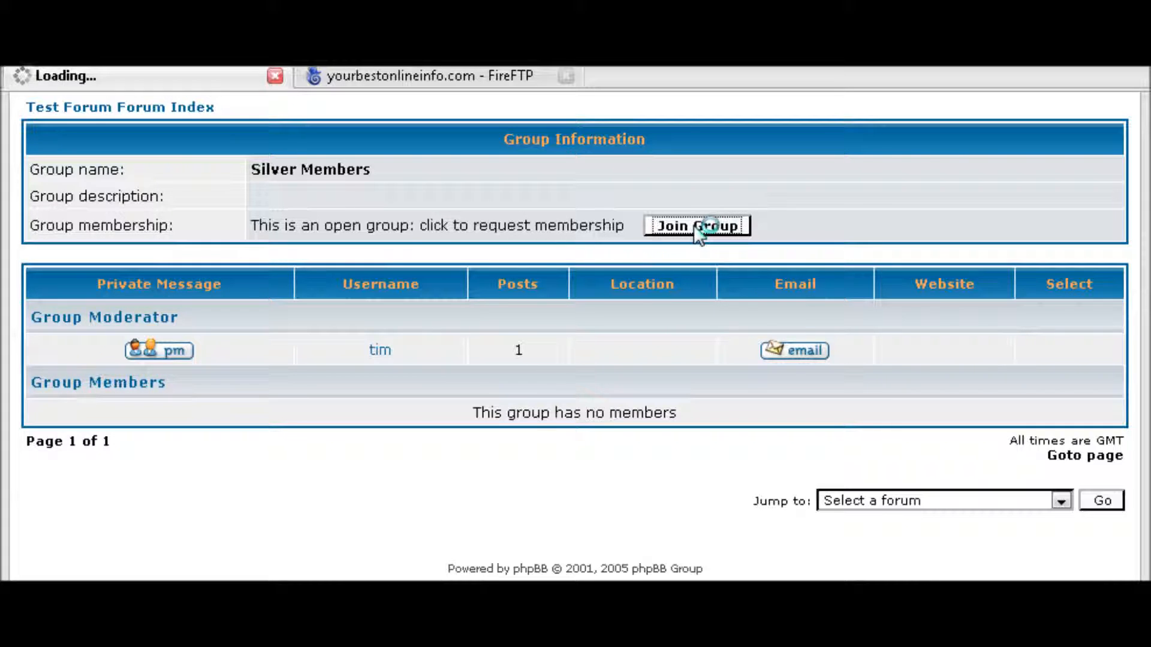
{"action": "scroll", "coordinate": [697, 236], "scroll_direction": "down", "scroll_amount": 2}
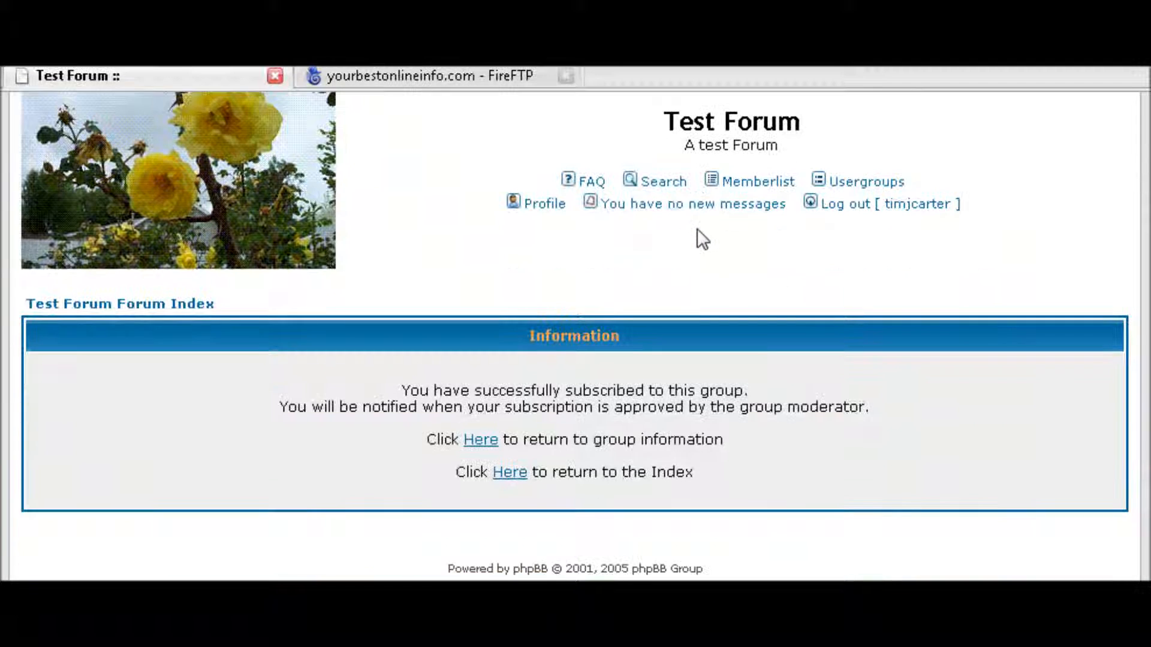
Return to the forum index and review the forums listed under Discussion and Downloads as the pending member
{"action": "left_click", "coordinate": [472, 444]}
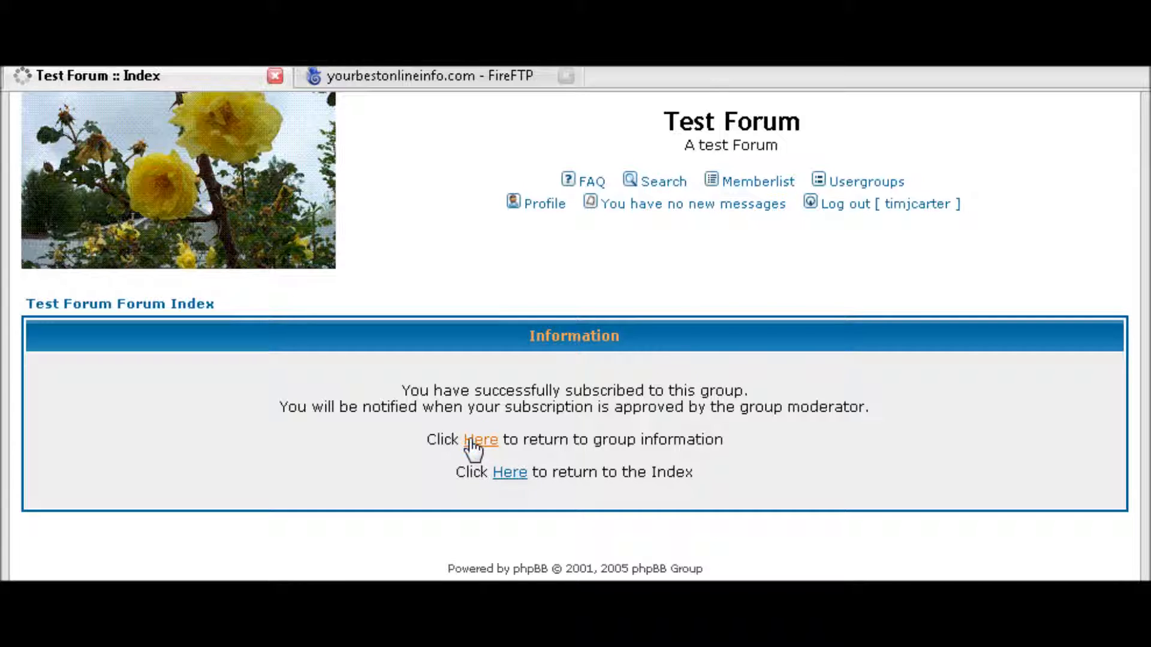
{"action": "scroll", "coordinate": [585, 413], "scroll_direction": "down", "scroll_amount": 8}
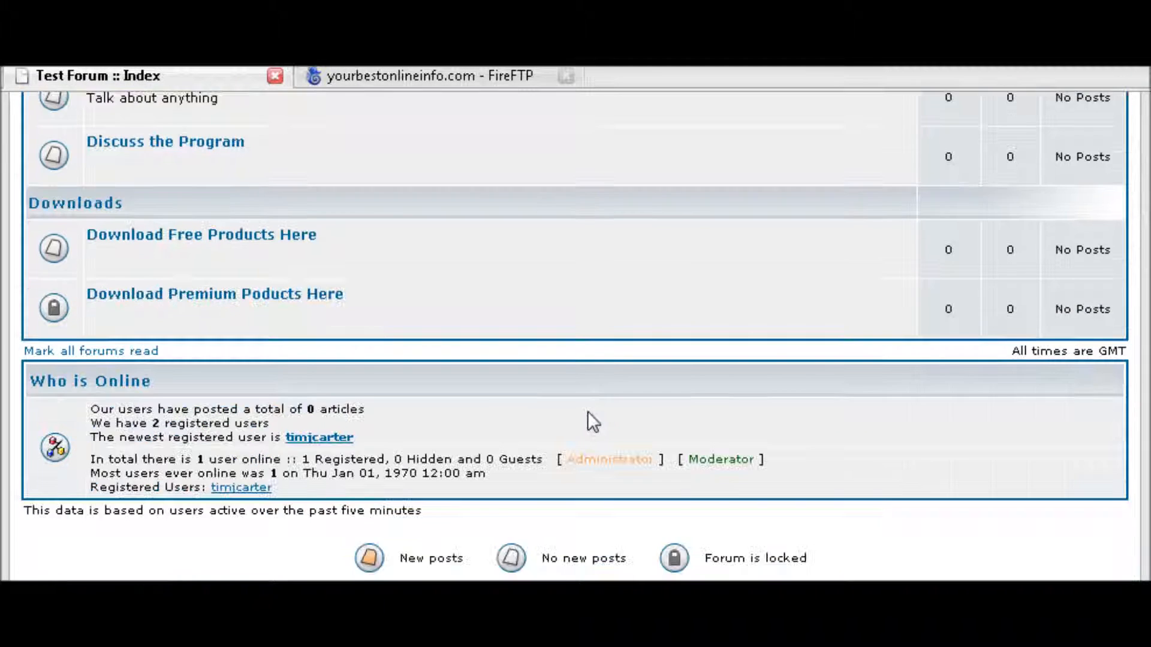
{"action": "scroll", "coordinate": [397, 363], "scroll_direction": "up", "scroll_amount": 8}
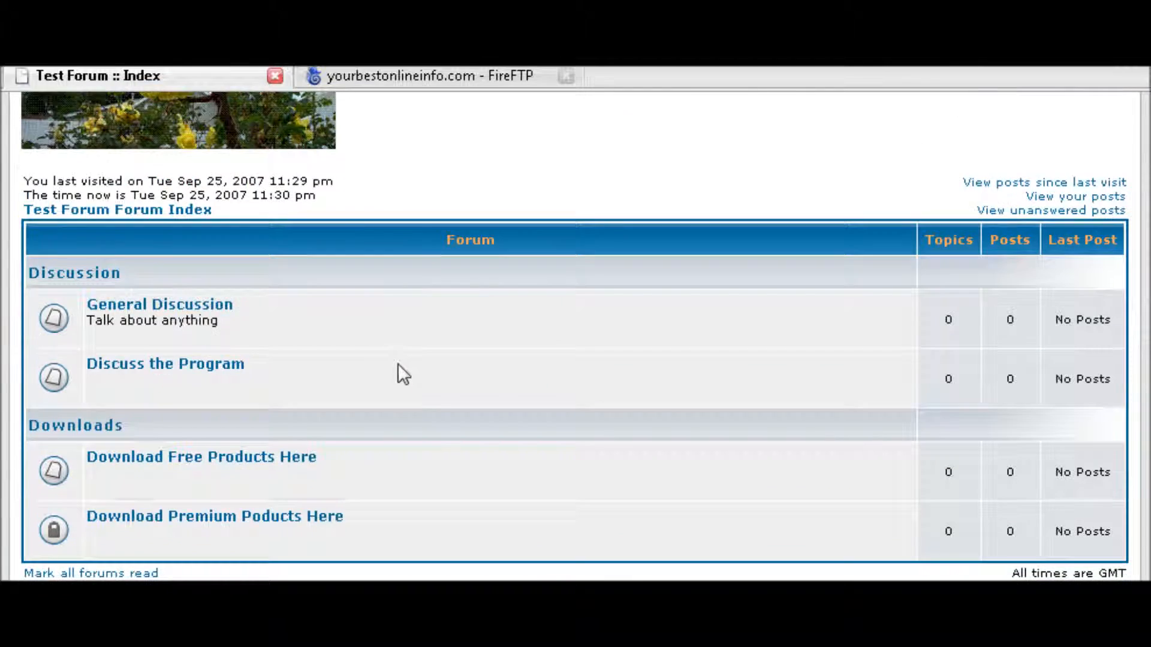
Open the Silver Members information from the usergroups page and check the member's status in the group
{"action": "left_click", "coordinate": [824, 239]}
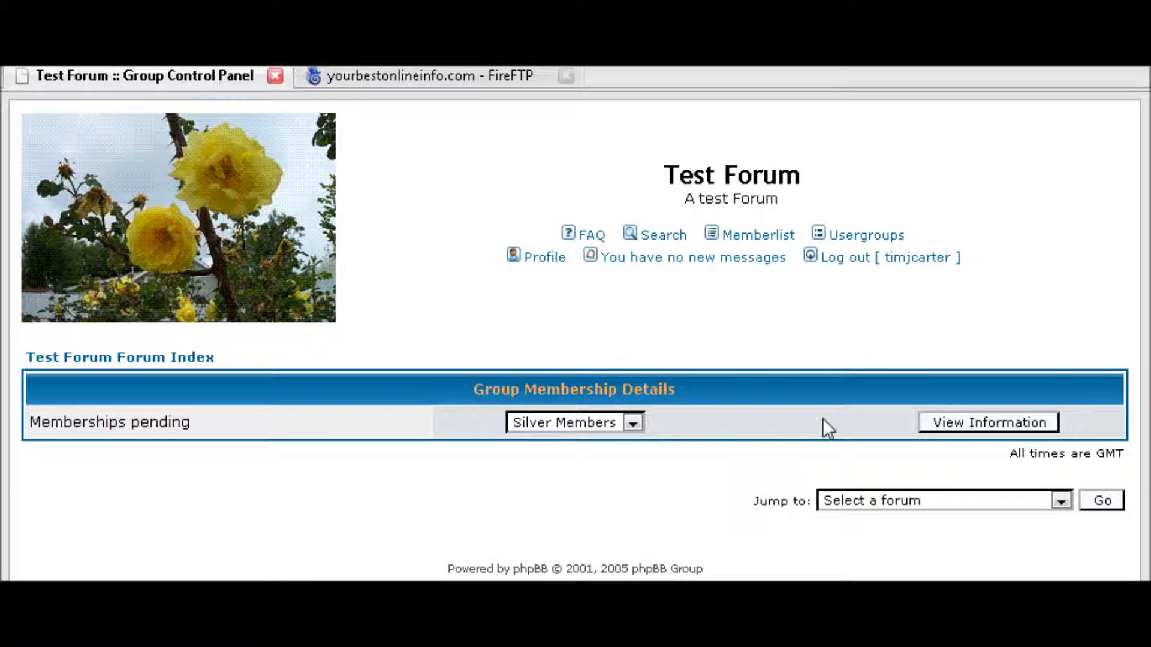
{"action": "left_click", "coordinate": [978, 426]}
{"action": "scroll", "coordinate": [716, 362], "scroll_direction": "down", "scroll_amount": 5}
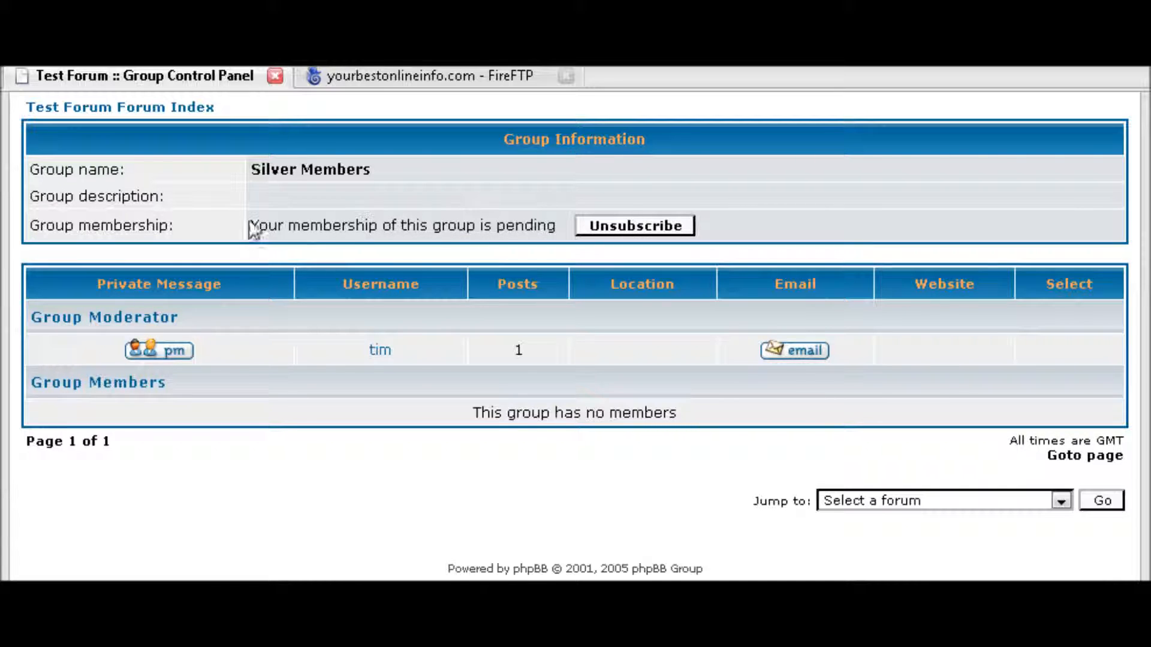
{"action": "scroll", "coordinate": [804, 321], "scroll_direction": "up", "scroll_amount": 5}
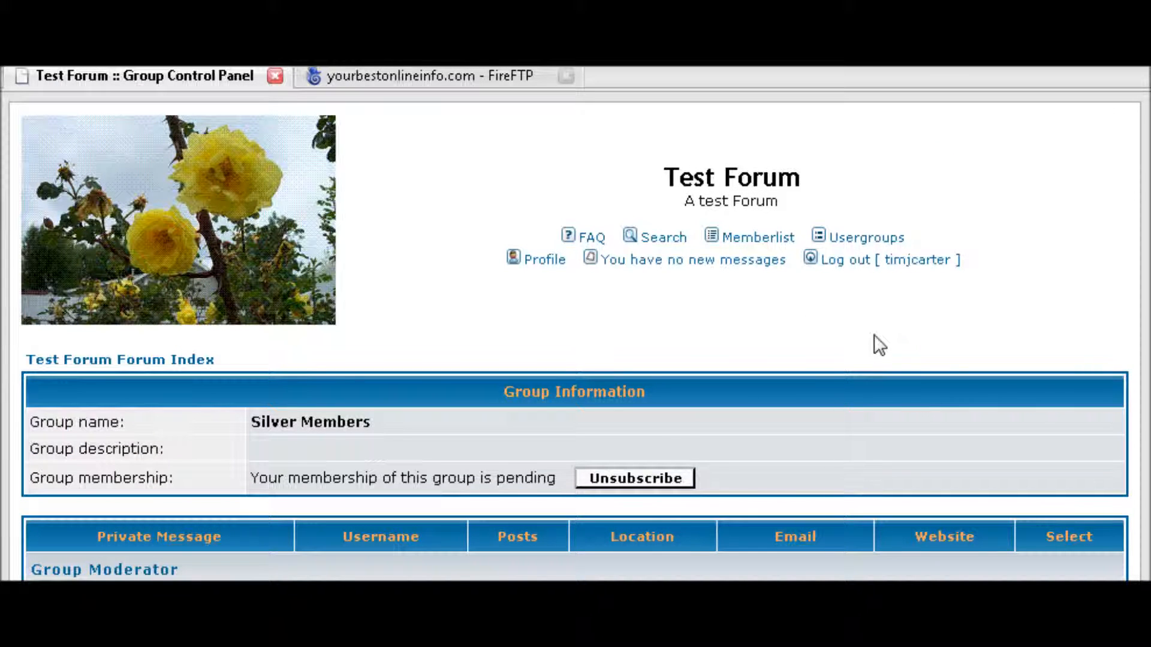
Log out of the member account and look up Silver Members in the administration's Group Permissions Control to examine its pending member
{"action": "left_click", "coordinate": [884, 262]}
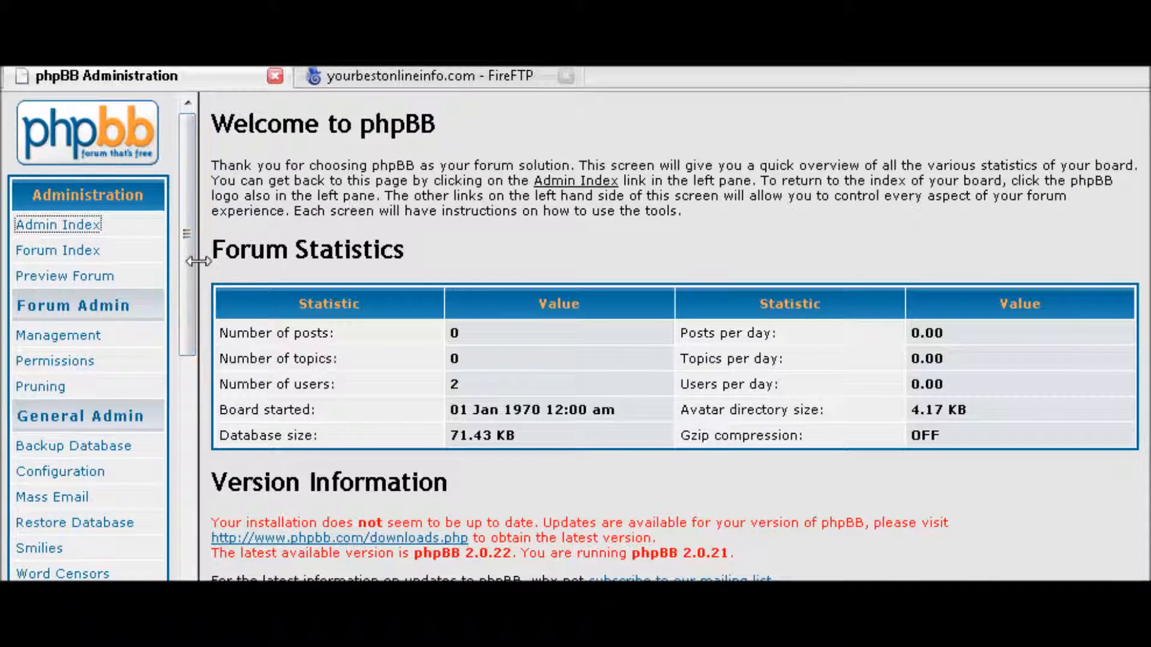
{"action": "scroll", "coordinate": [161, 282], "scroll_direction": "down", "scroll_amount": 10}
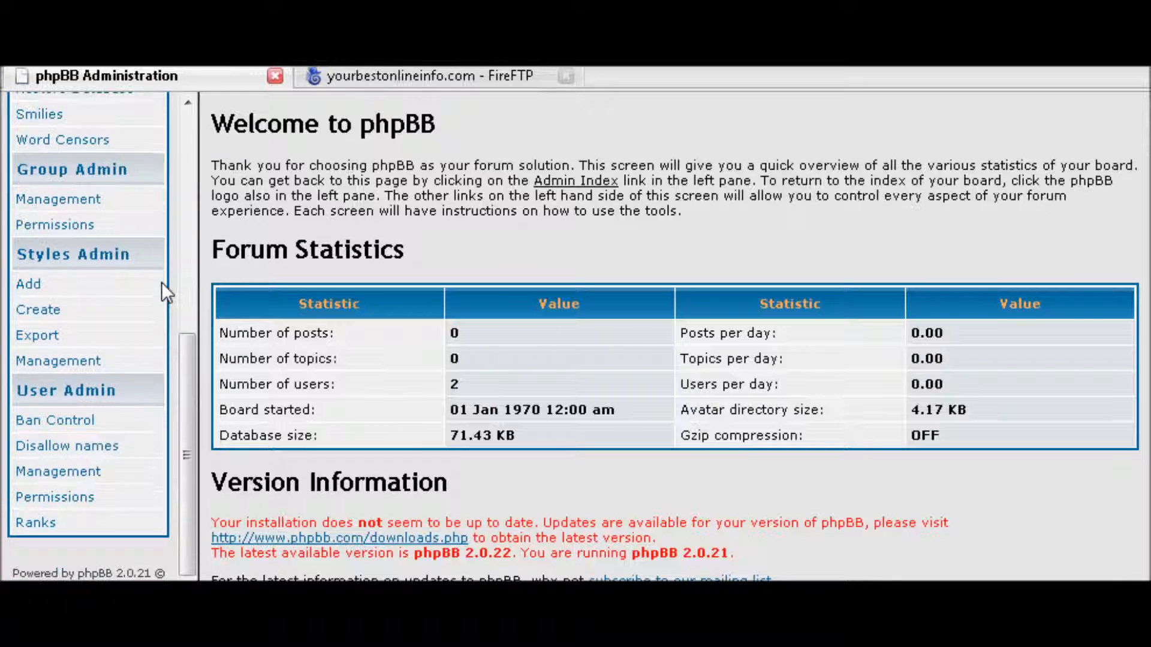
{"action": "left_click", "coordinate": [45, 227]}
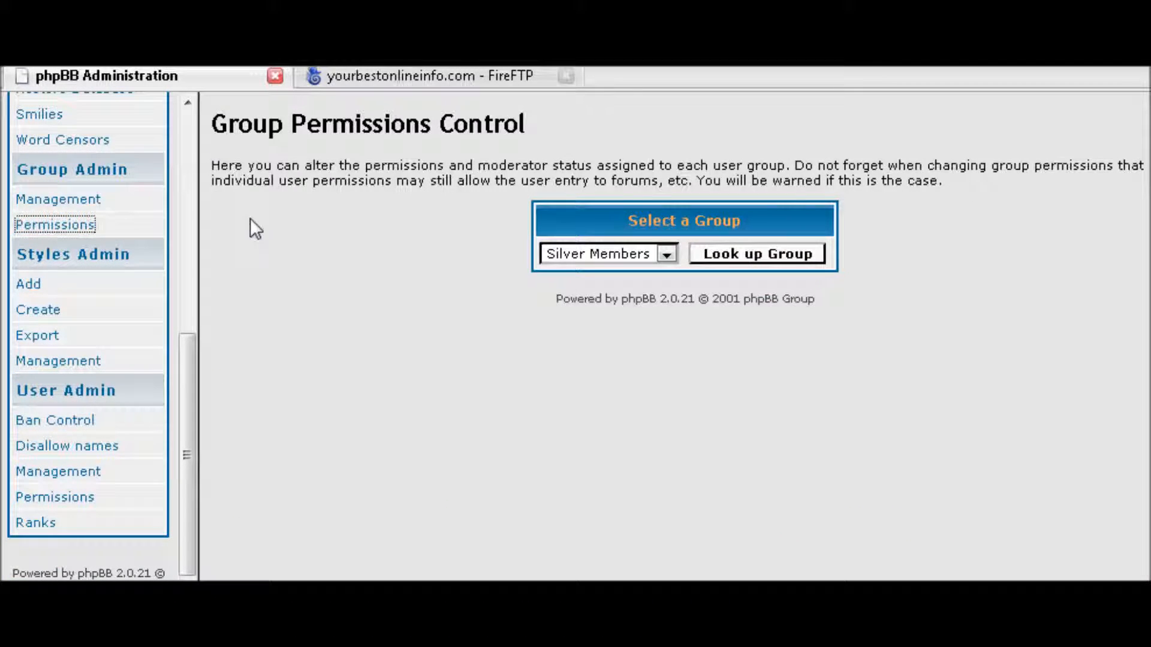
{"action": "left_click", "coordinate": [731, 253]}
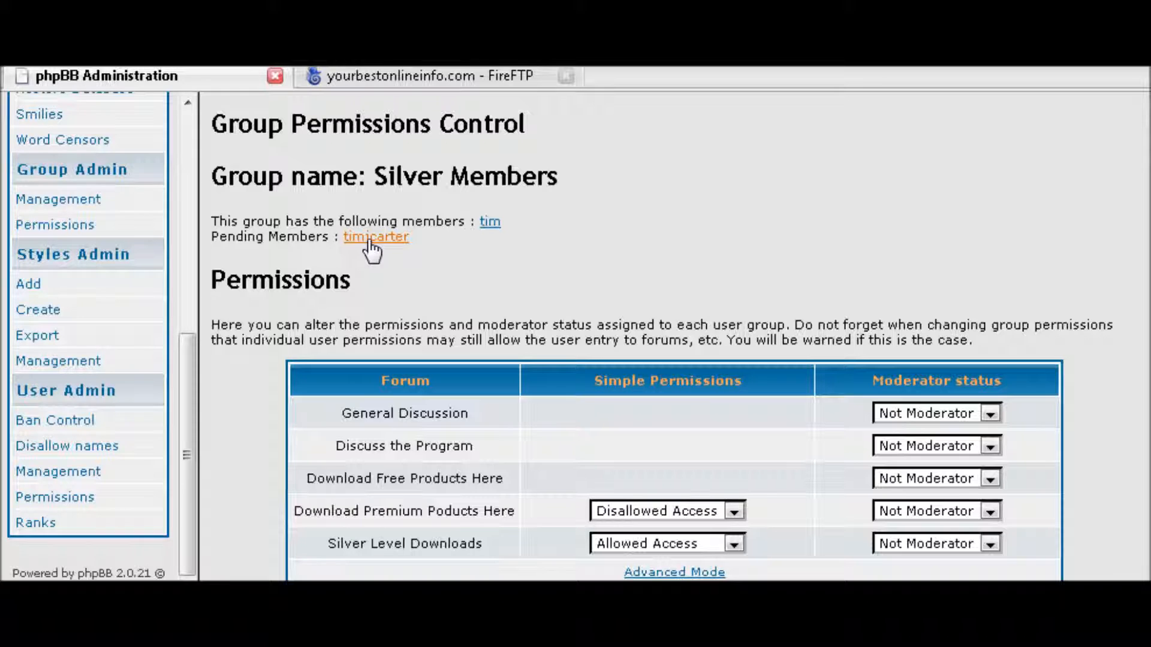
{"action": "left_click", "coordinate": [371, 238]}
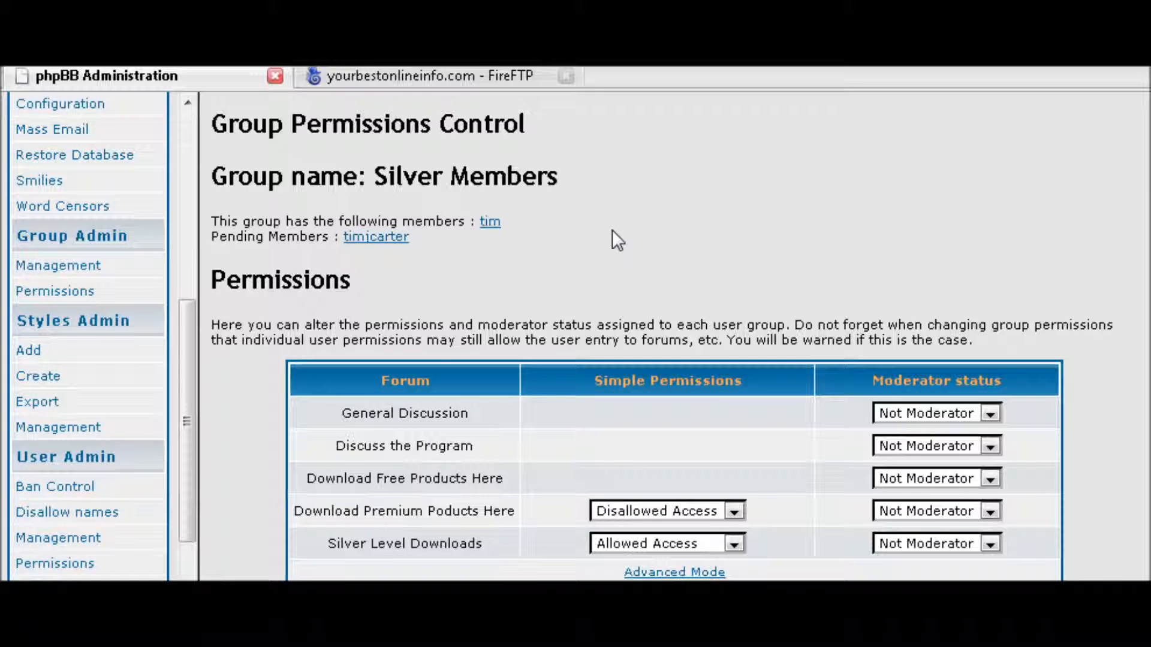
Go back to the Test Forum index and open the Silver Members group information from the usergroups page as the group moderator
{"action": "left_click_drag", "start_coordinate": [187, 352], "coordinate": [204, 146]}
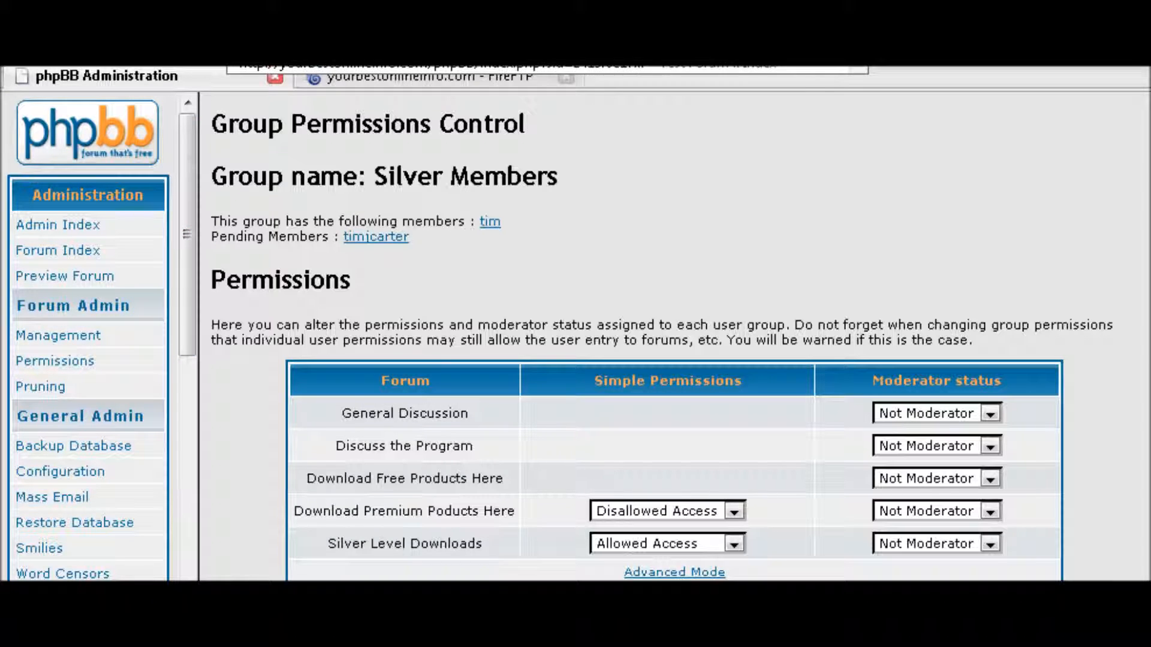
{"action": "key", "text": "Return"}
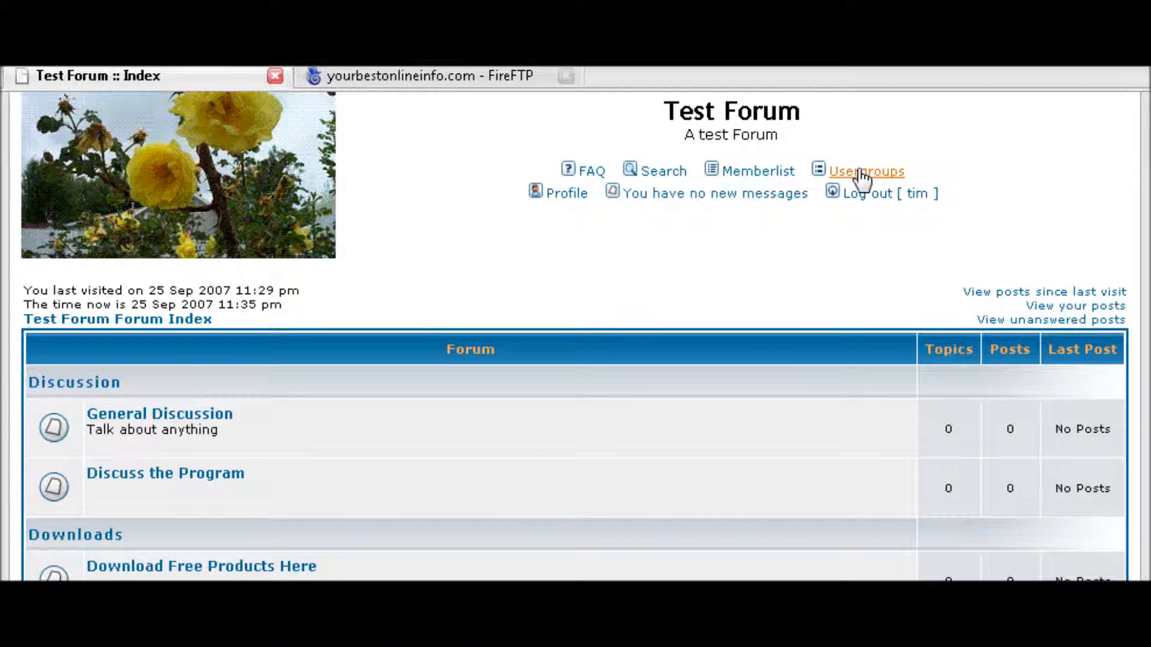
{"action": "left_click", "coordinate": [863, 176]}
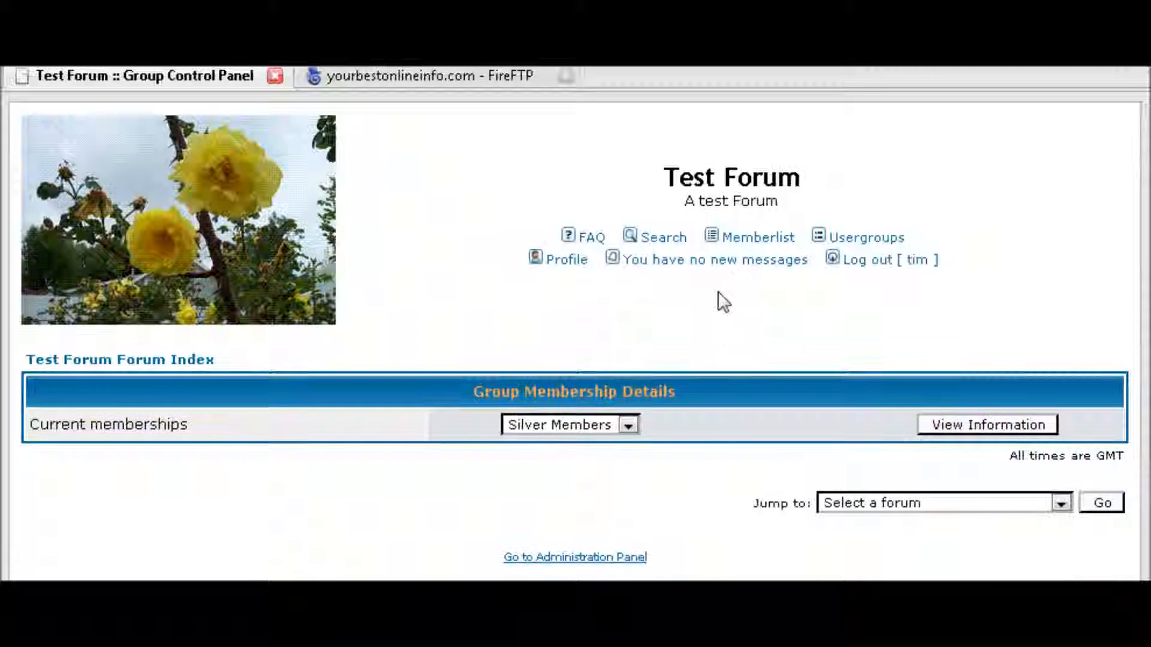
{"action": "left_click", "coordinate": [943, 396]}
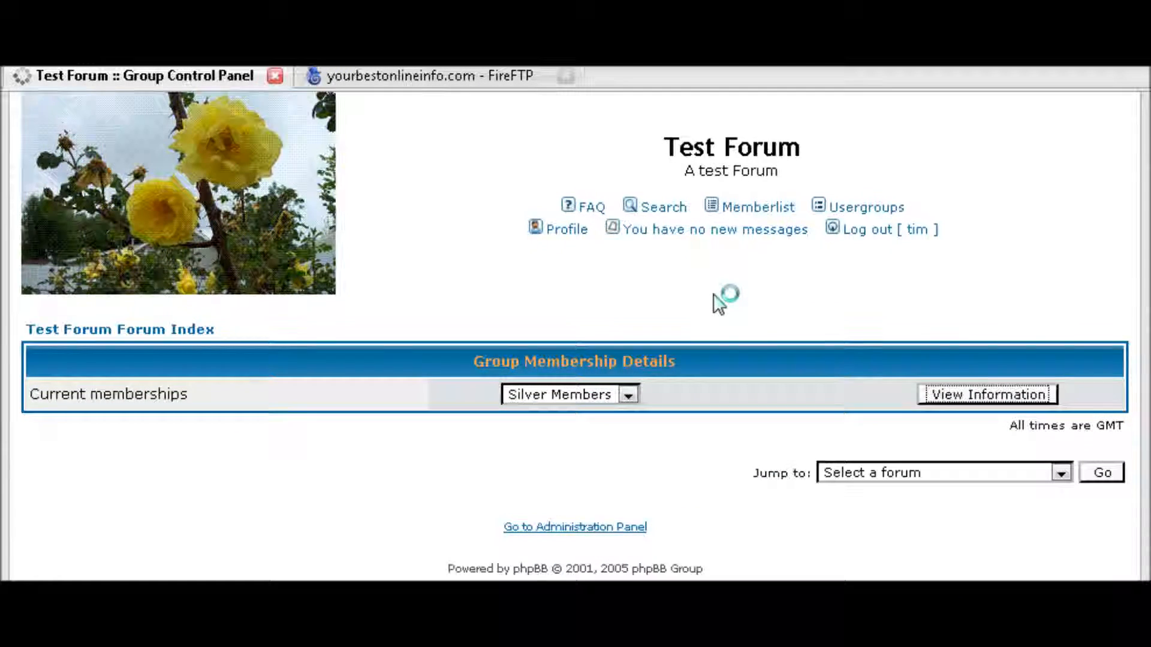
{"action": "scroll", "coordinate": [714, 295], "scroll_direction": "down", "scroll_amount": 3}
{"action": "scroll", "coordinate": [717, 305], "scroll_direction": "down", "scroll_amount": 2}
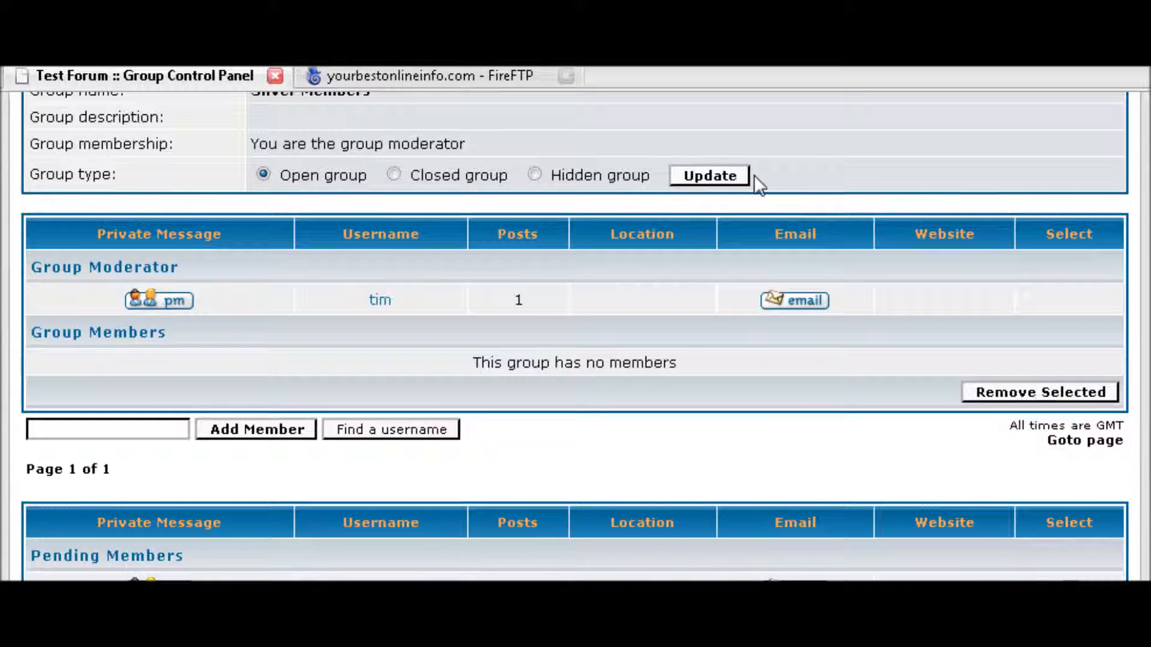
Approve the selected pending member of Silver Members and check the Group Members list
{"action": "scroll", "coordinate": [439, 254], "scroll_direction": "down", "scroll_amount": 1}
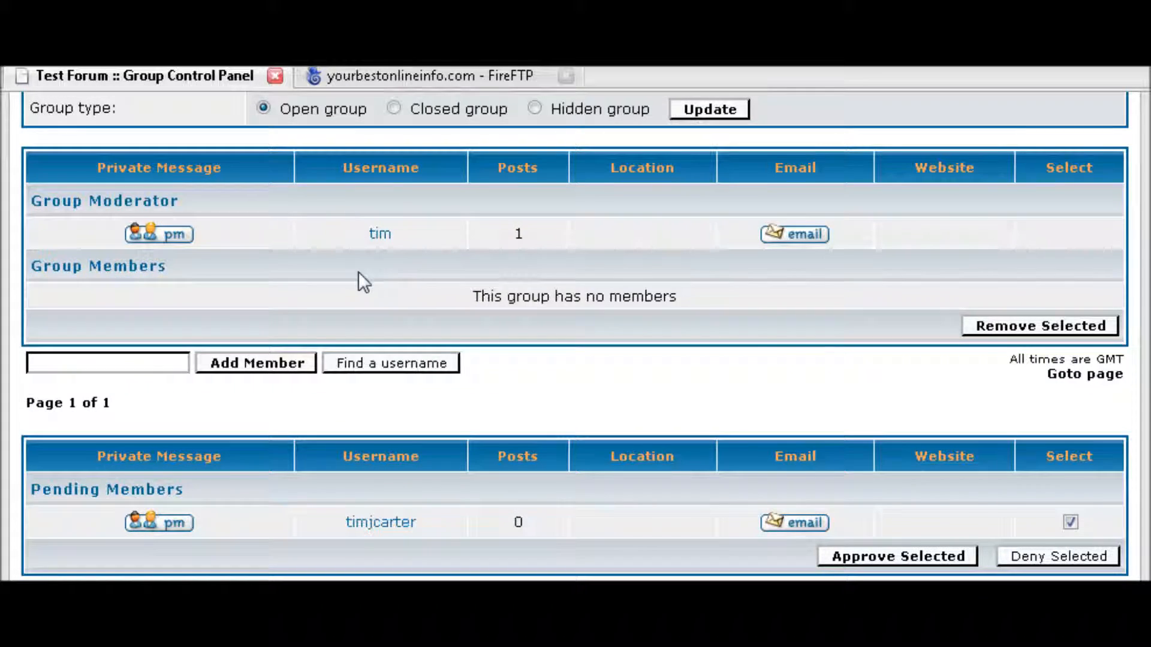
{"action": "scroll", "coordinate": [358, 270], "scroll_direction": "down", "scroll_amount": 2}
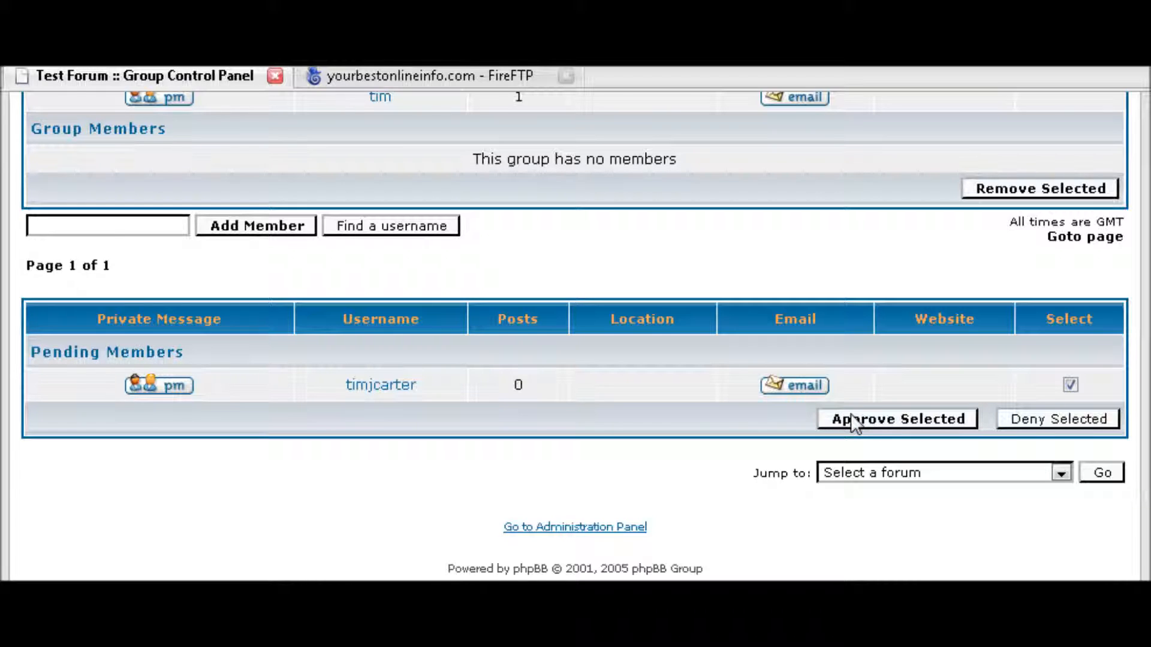
{"action": "left_click", "coordinate": [909, 422]}
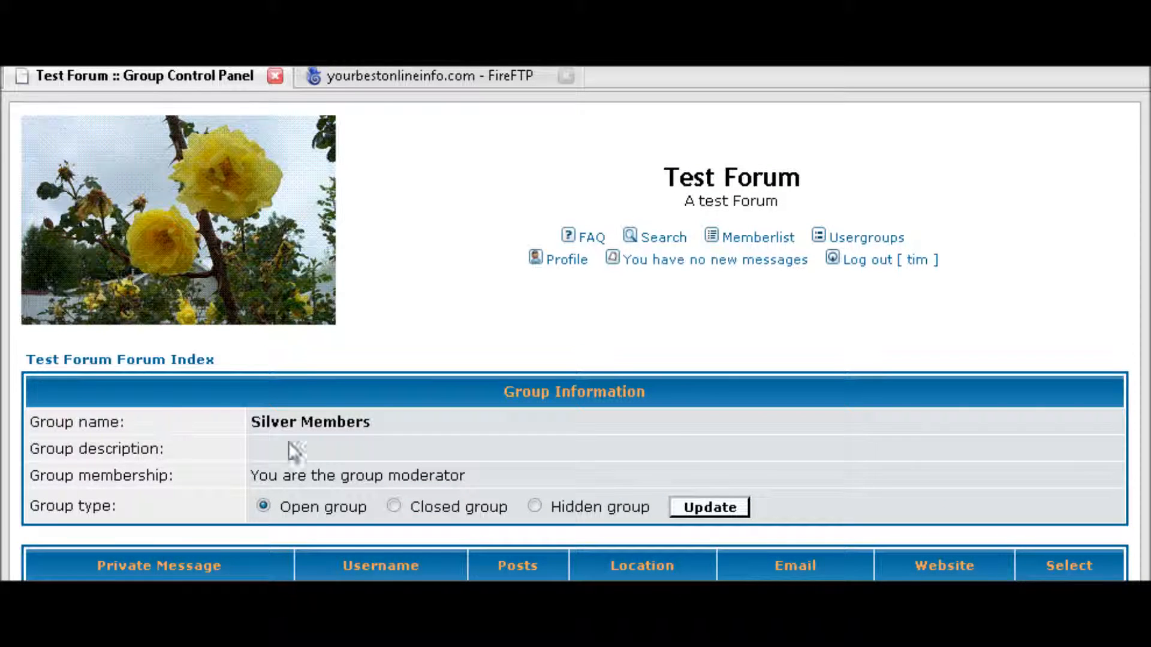
{"action": "scroll", "coordinate": [491, 448], "scroll_direction": "down", "scroll_amount": 5}
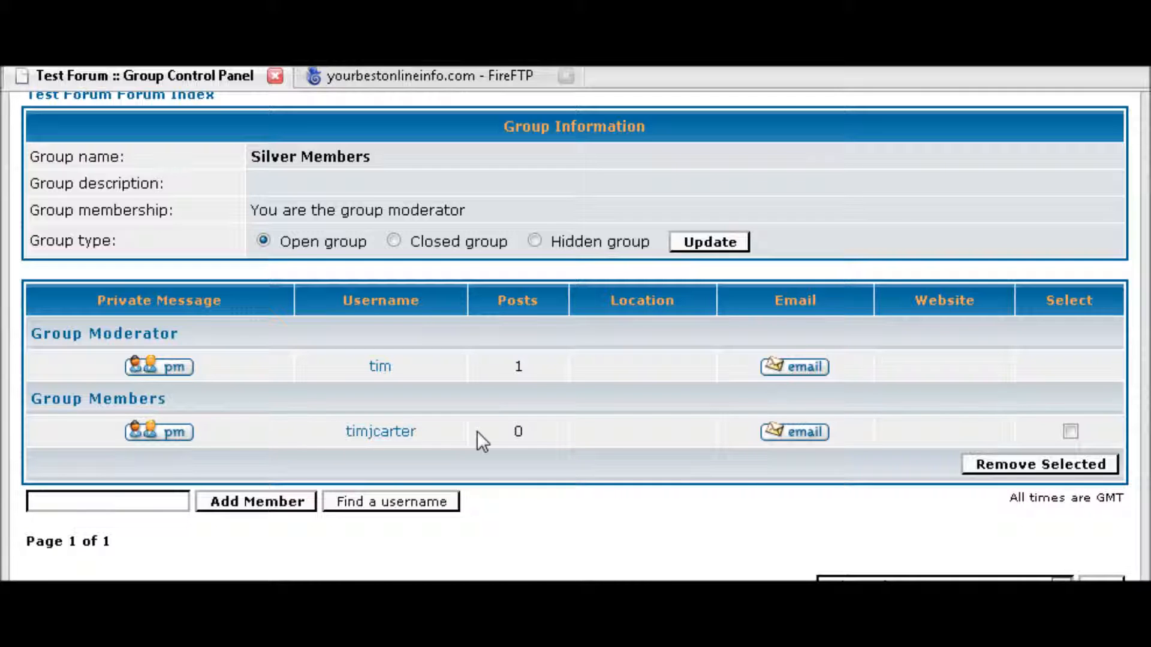
{"action": "scroll", "coordinate": [1044, 443], "scroll_direction": "up", "scroll_amount": 5}
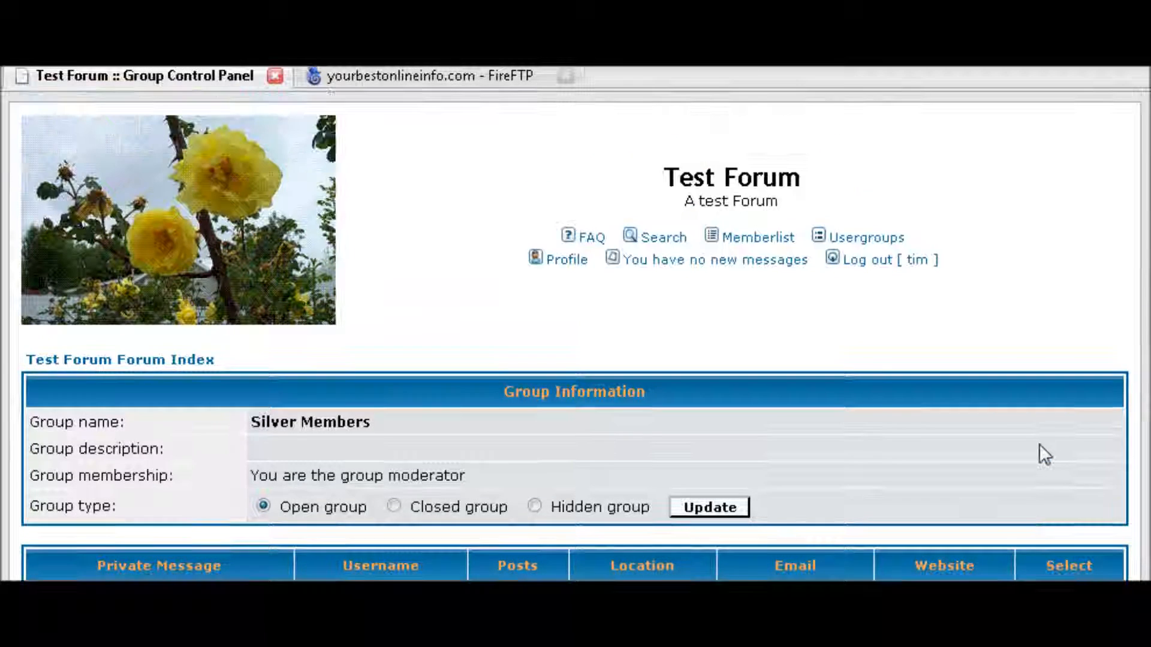
Log out of the administrator account and log back in with the regular member's username and account password
{"action": "left_click", "coordinate": [856, 264]}
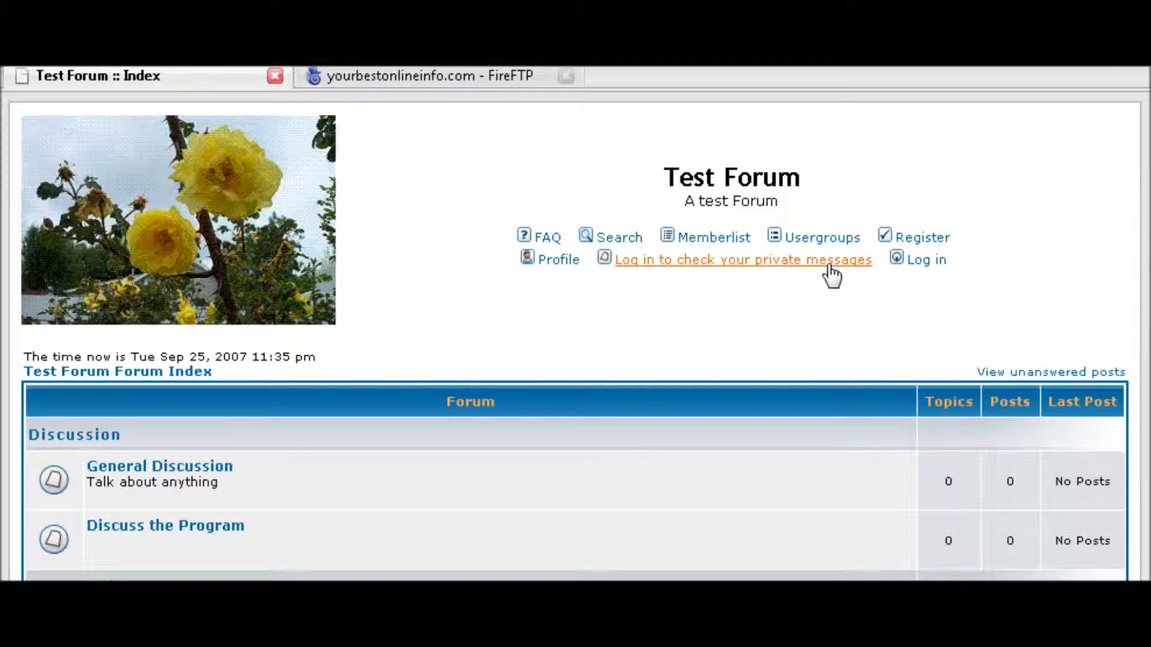
{"action": "left_click", "coordinate": [928, 261]}
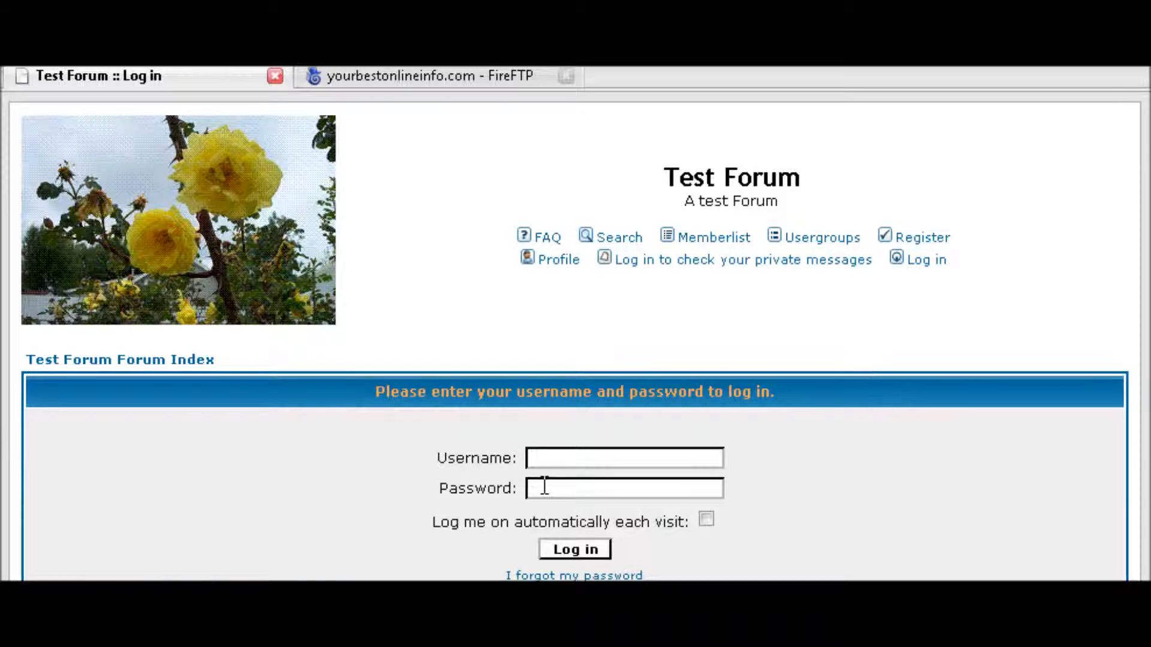
{"action": "left_click", "coordinate": [549, 453]}
{"action": "left_click", "coordinate": [580, 562]}
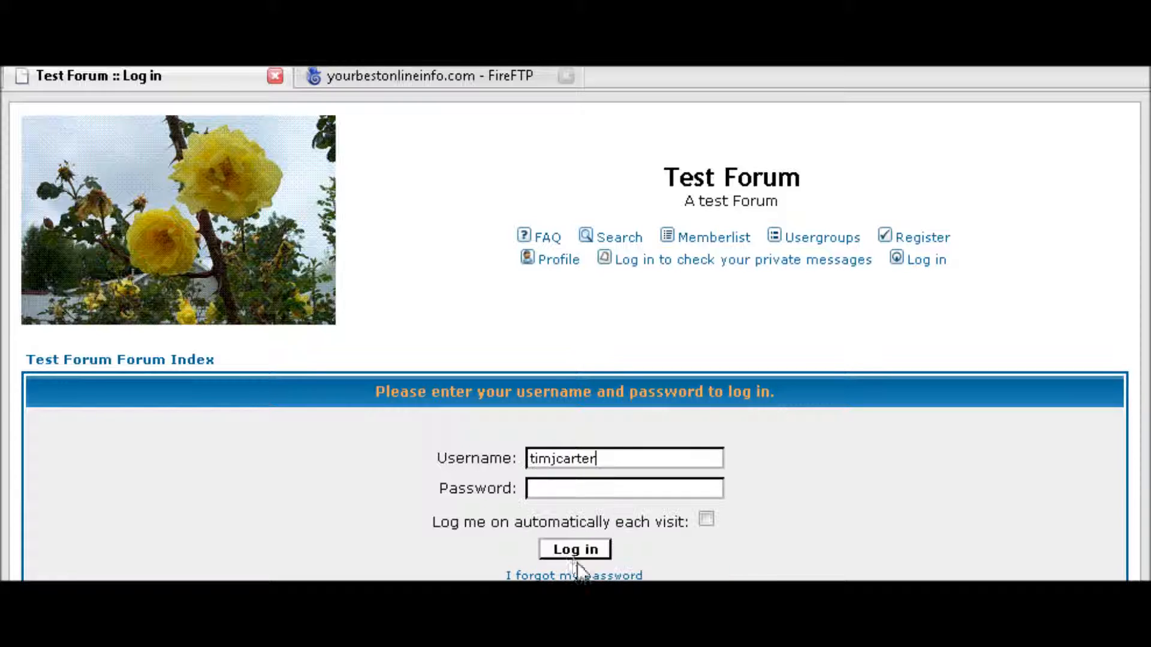
{"action": "type", "text": "********"}
{"action": "key", "text": "Return"}
{"action": "key", "text": "Return"}
Find the Silver Level Downloads forum in the index's Downloads category, open it, and review its topic list and posting permissions
{"action": "scroll", "coordinate": [481, 363], "scroll_direction": "down", "scroll_amount": 5}
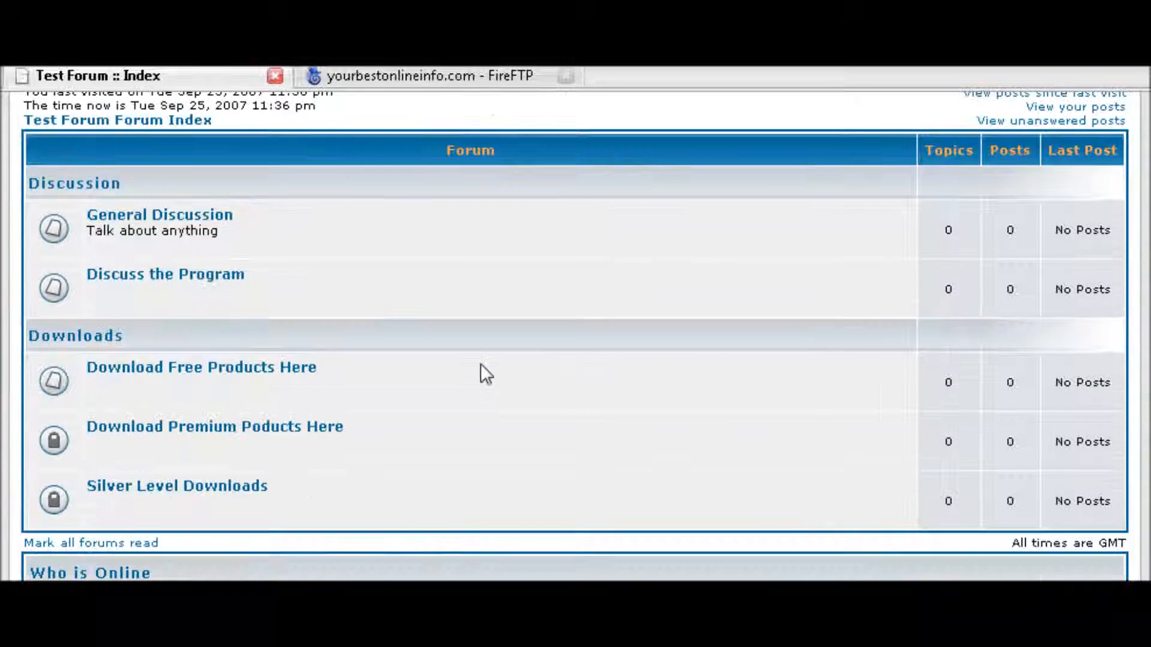
{"action": "scroll", "coordinate": [480, 364], "scroll_direction": "down", "scroll_amount": 5}
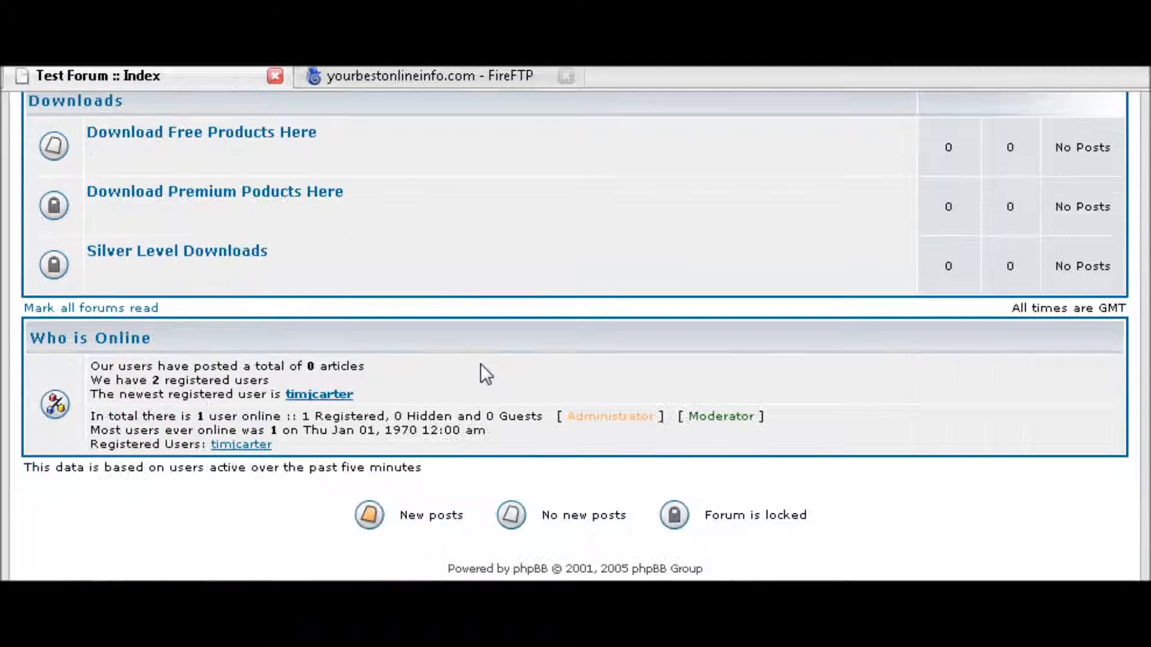
{"action": "left_click", "coordinate": [243, 258]}
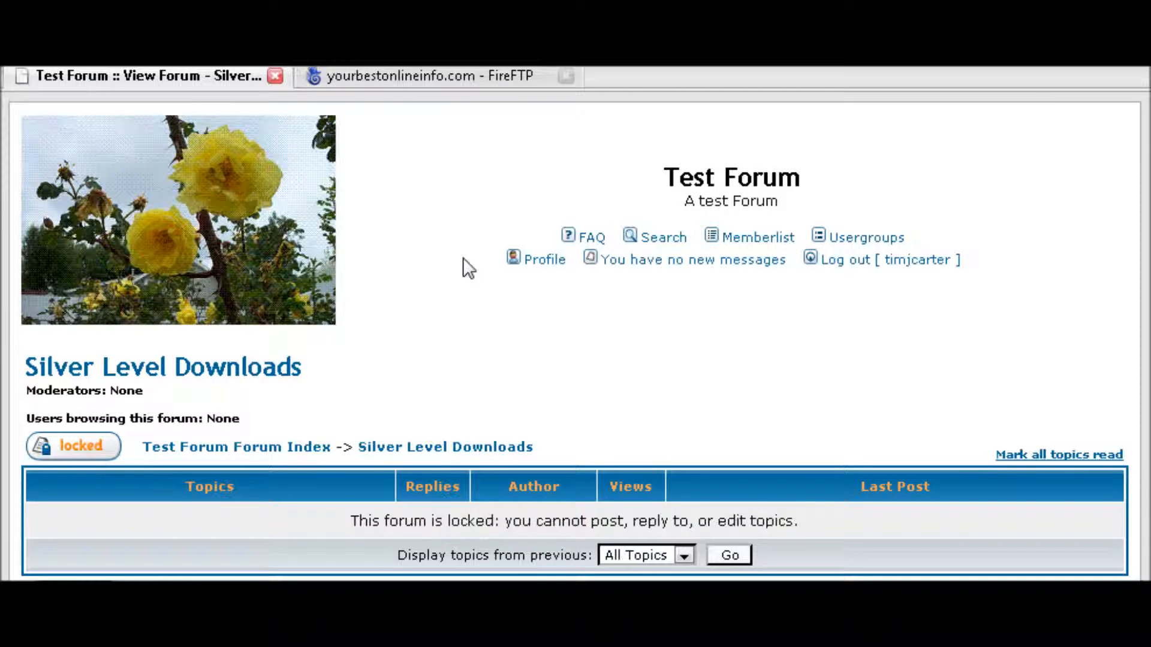
{"action": "scroll", "coordinate": [797, 358], "scroll_direction": "down", "scroll_amount": 3}
{"action": "scroll", "coordinate": [761, 405], "scroll_direction": "up", "scroll_amount": 3}
{"action": "scroll", "coordinate": [432, 383], "scroll_direction": "down", "scroll_amount": 3}
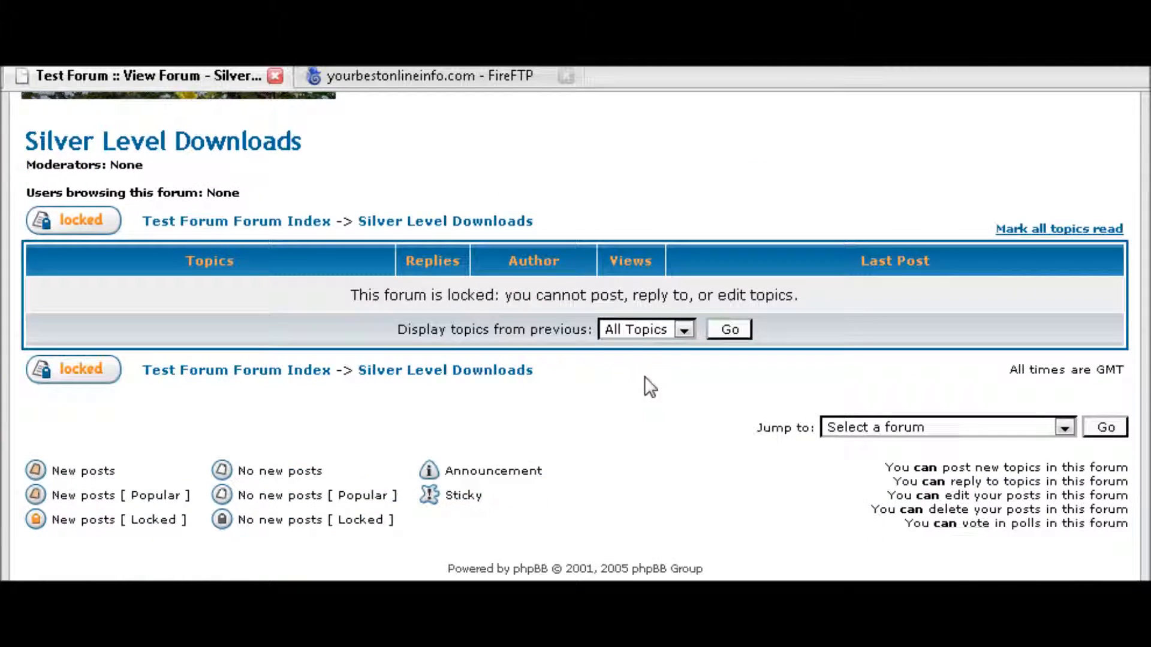
{"action": "scroll", "coordinate": [659, 385], "scroll_direction": "up", "scroll_amount": 3}
Open the Silver Members group information from the usergroups page as the approved member and review the membership and member list
{"action": "left_click", "coordinate": [852, 237]}
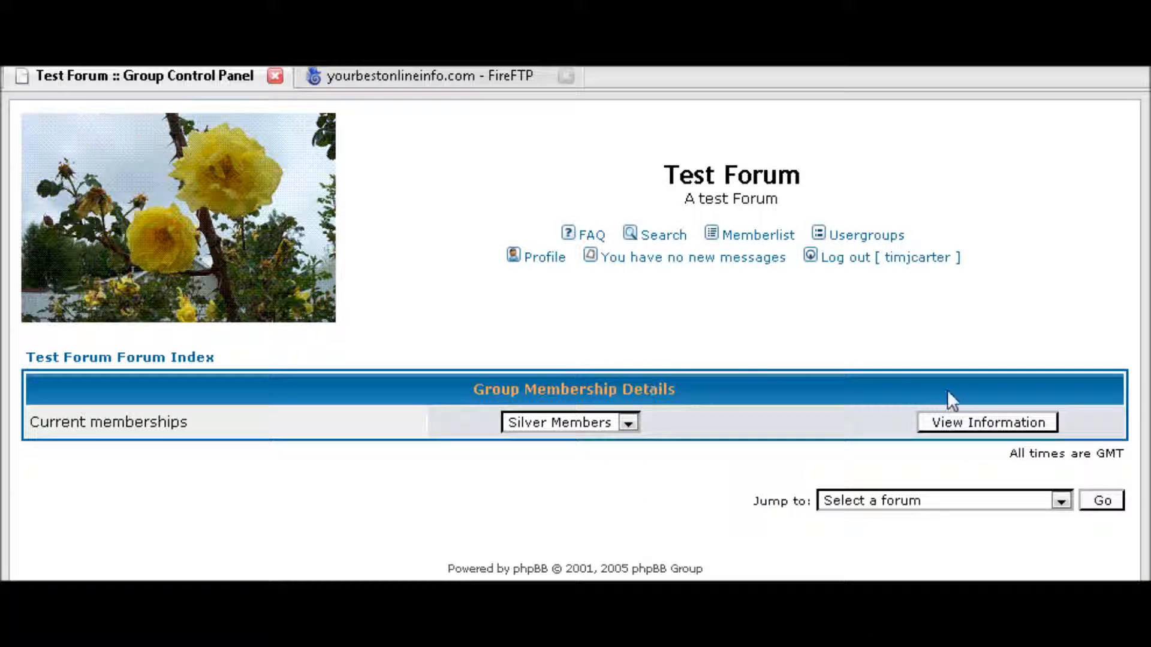
{"action": "left_click", "coordinate": [979, 419]}
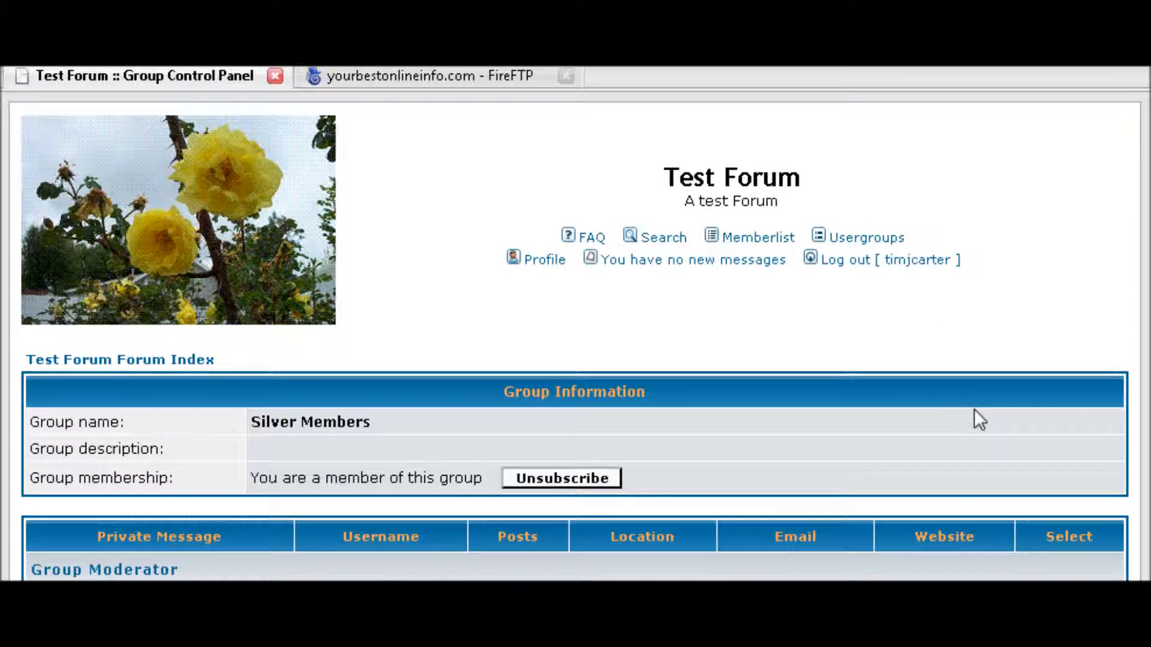
{"action": "scroll", "coordinate": [682, 513], "scroll_direction": "down", "scroll_amount": 2}
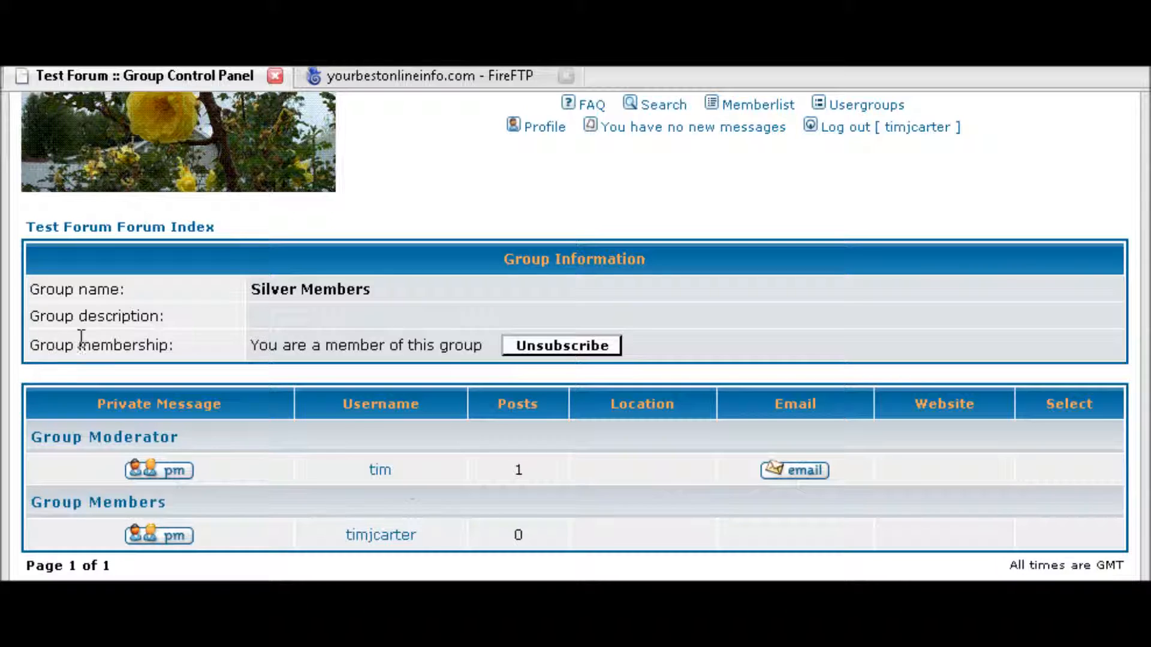
{"action": "scroll", "coordinate": [542, 456], "scroll_direction": "down", "scroll_amount": 2}
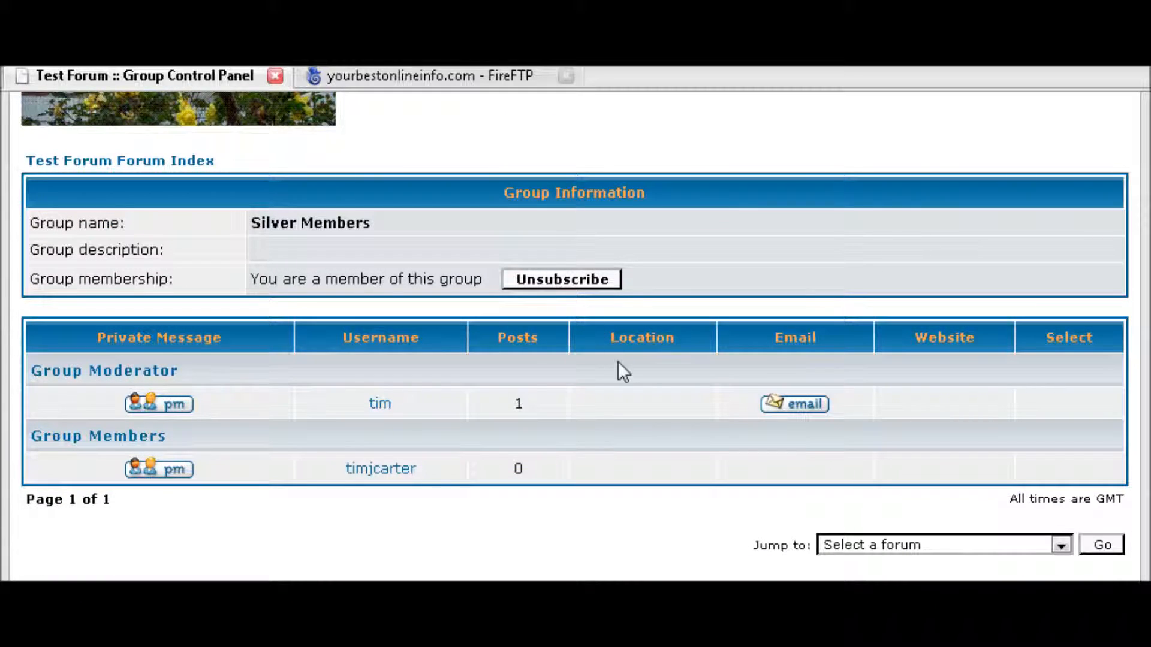
{"action": "scroll", "coordinate": [617, 366], "scroll_direction": "up", "scroll_amount": 5}
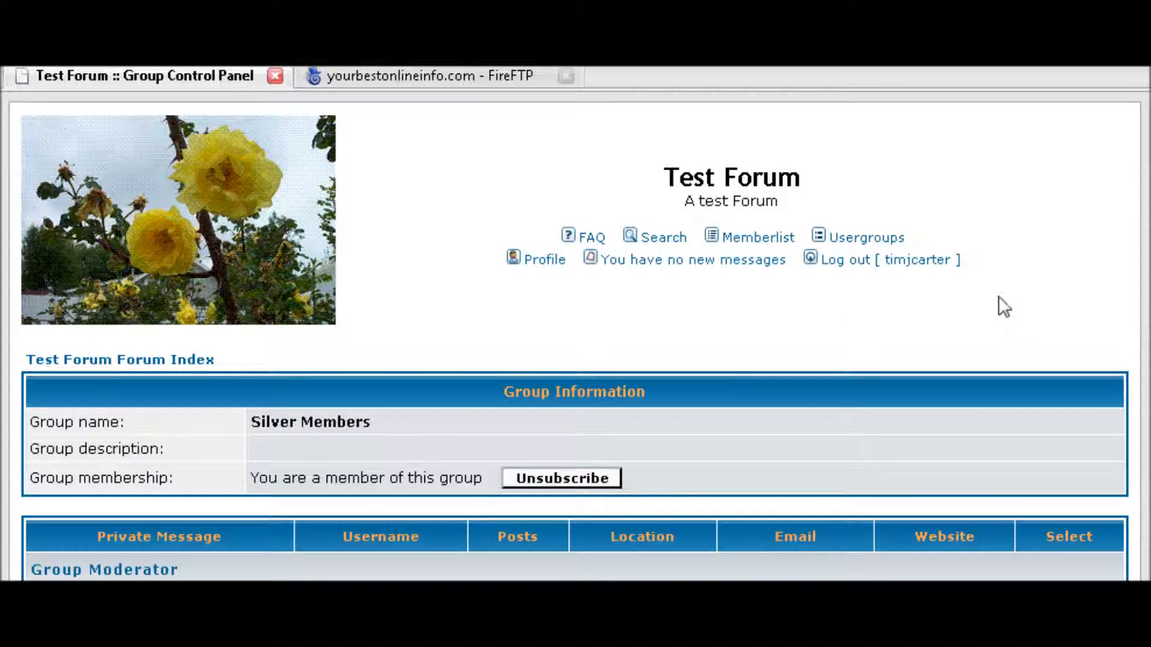
Log out of the regular member's account and open the database backup options in the forum's administration area
{"action": "left_click", "coordinate": [861, 268]}
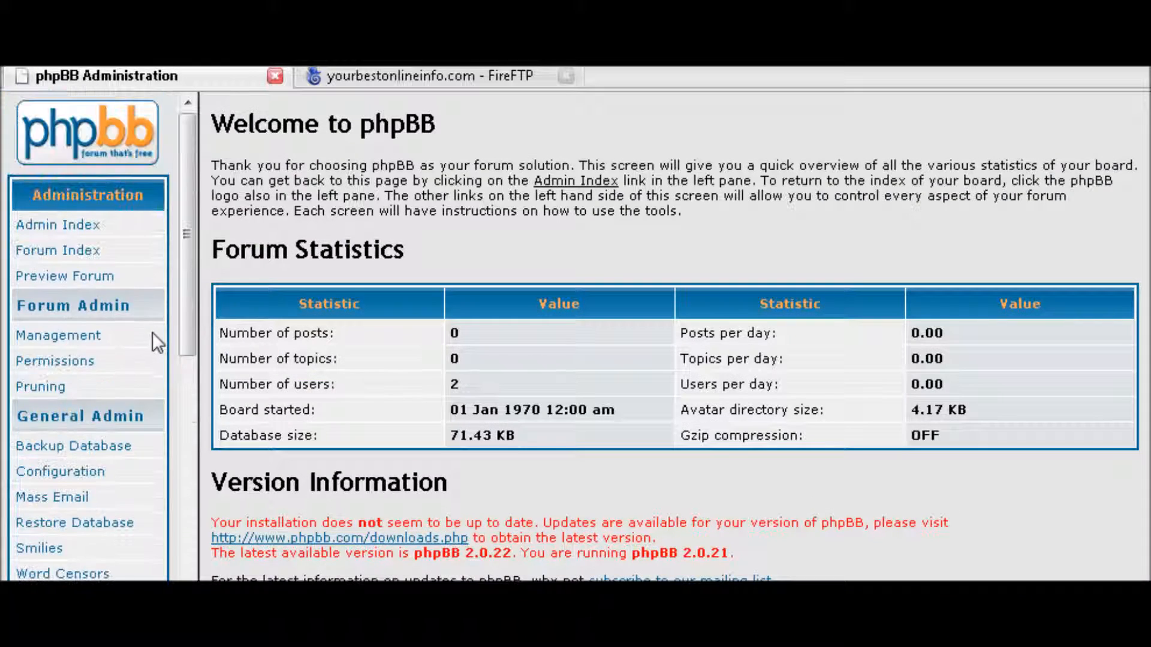
{"action": "scroll", "coordinate": [153, 332], "scroll_direction": "down", "scroll_amount": 3}
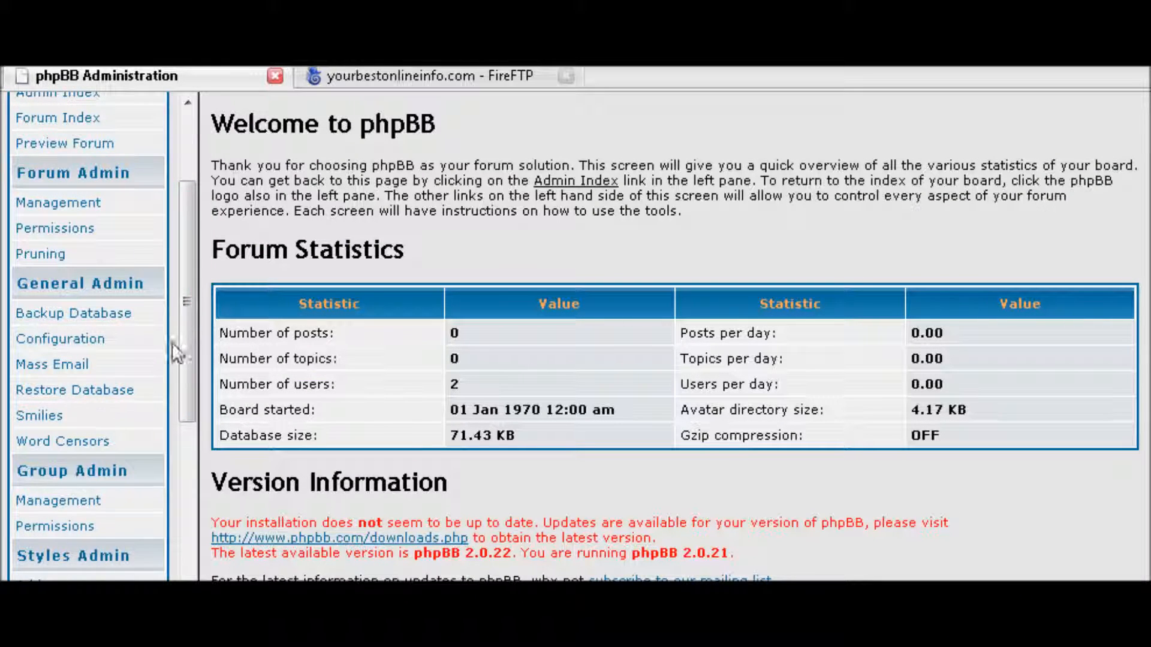
{"action": "scroll", "coordinate": [173, 353], "scroll_direction": "down", "scroll_amount": 2}
{"action": "scroll", "coordinate": [180, 300], "scroll_direction": "down", "scroll_amount": 2}
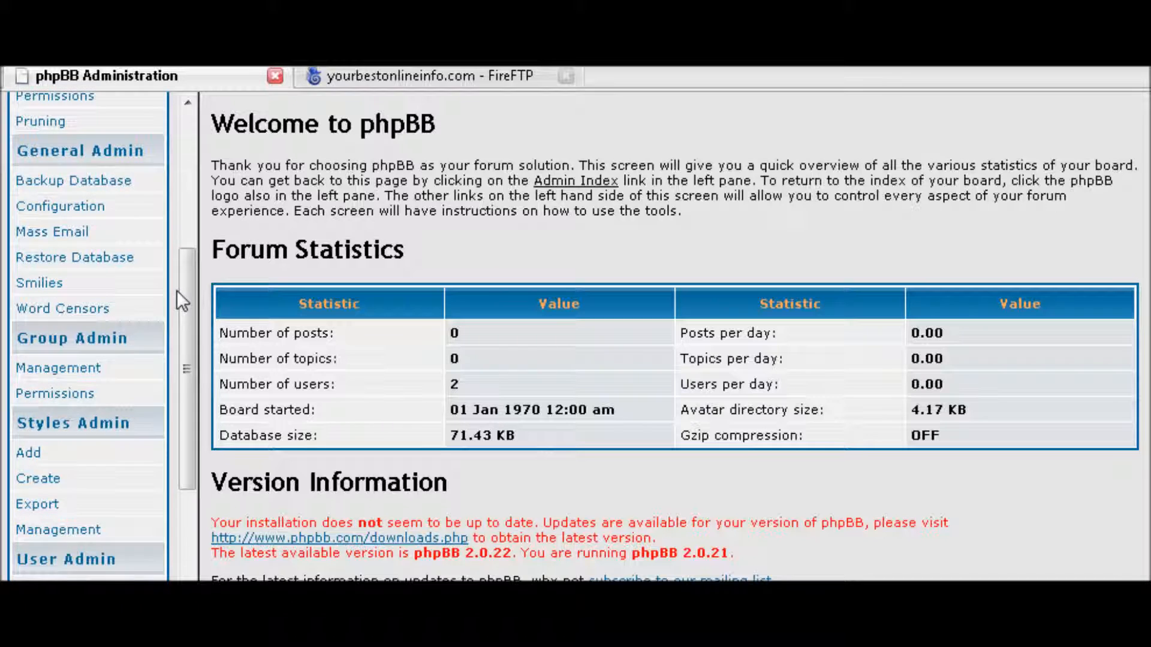
{"action": "left_click", "coordinate": [106, 184]}
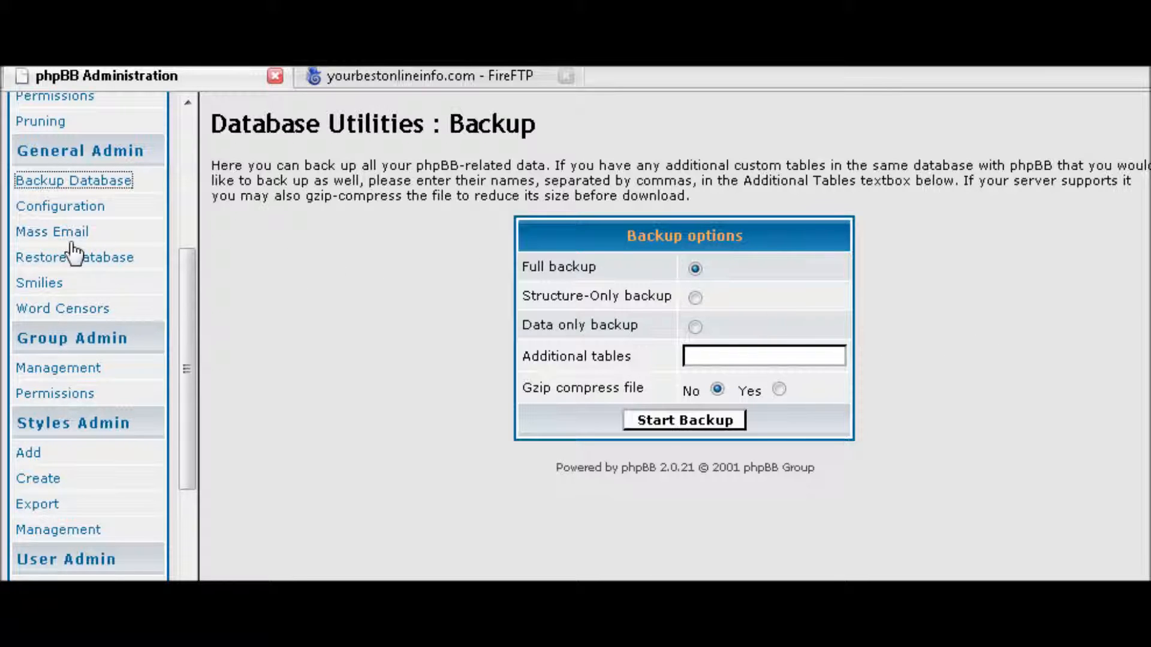
Review the Mass Email compose form and open the Restore Database utility
{"action": "left_click", "coordinate": [45, 233]}
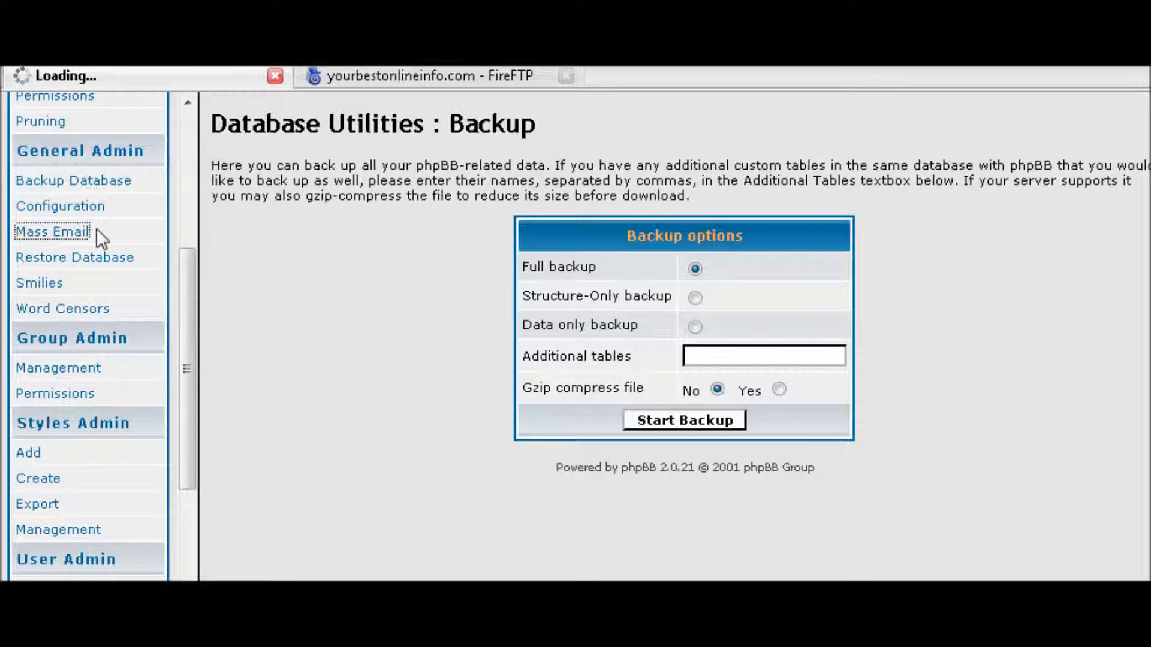
{"action": "scroll", "coordinate": [291, 367], "scroll_direction": "down", "scroll_amount": 3}
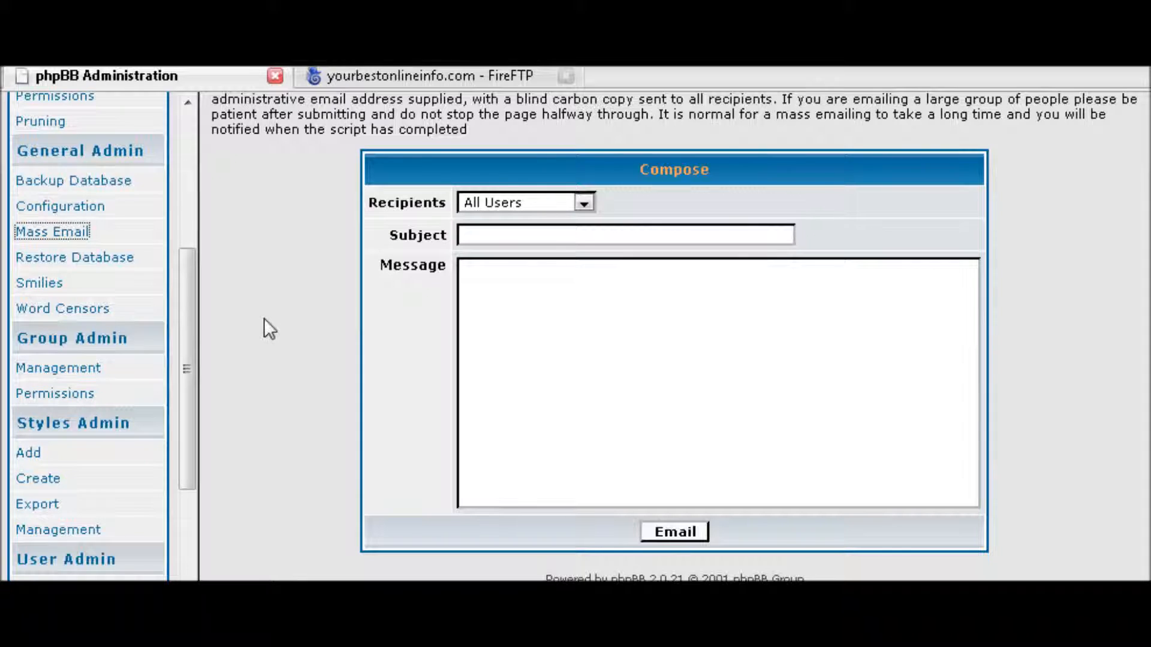
{"action": "left_click", "coordinate": [70, 261]}
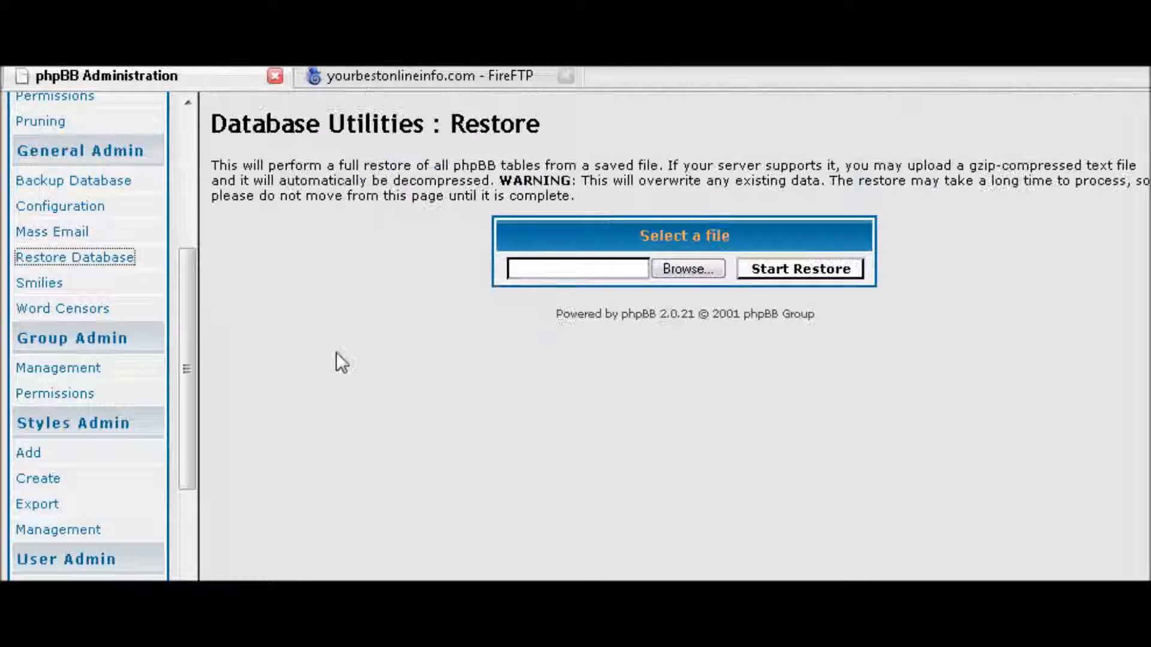
Examine the full smilies list with its editing options, and open the Word Censors page
{"action": "left_click", "coordinate": [31, 287]}
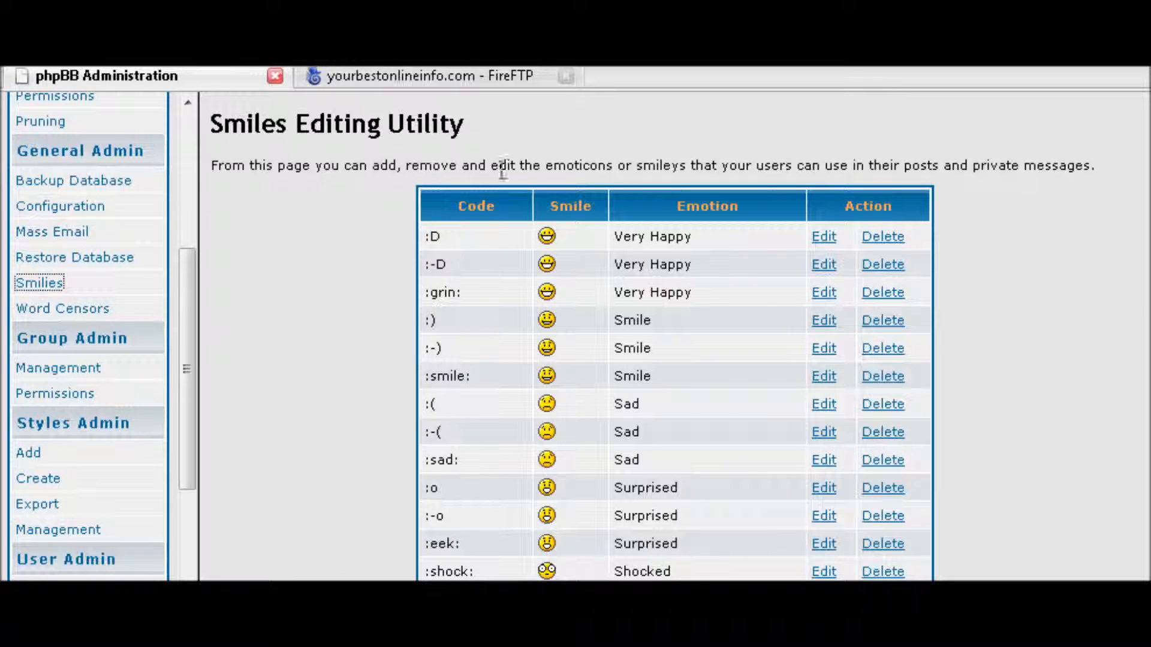
{"action": "scroll", "coordinate": [1055, 255], "scroll_direction": "down", "scroll_amount": 10}
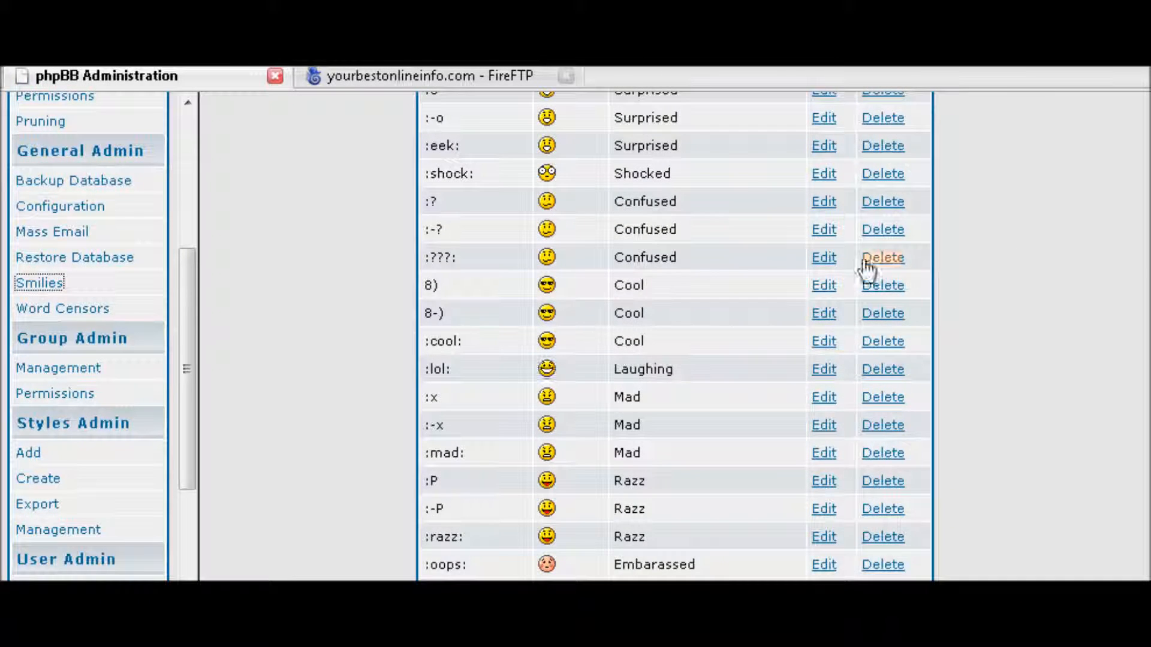
{"action": "scroll", "coordinate": [872, 246], "scroll_direction": "down", "scroll_amount": 11}
{"action": "scroll", "coordinate": [879, 241], "scroll_direction": "down", "scroll_amount": 1}
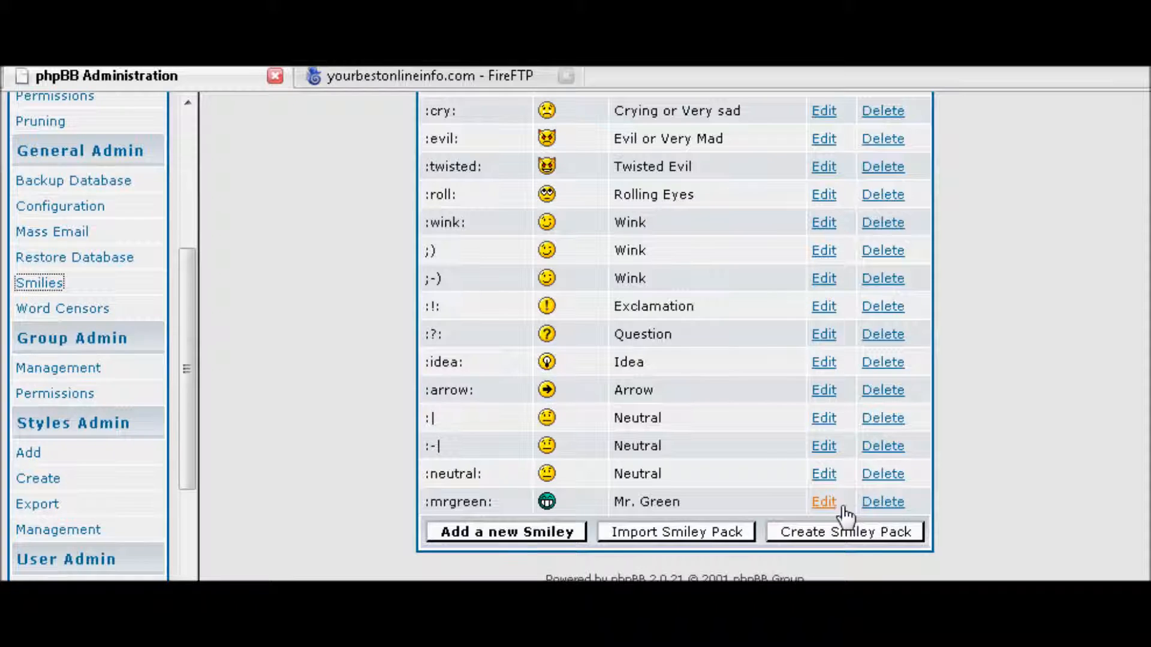
{"action": "scroll", "coordinate": [1056, 476], "scroll_direction": "up", "scroll_amount": 15}
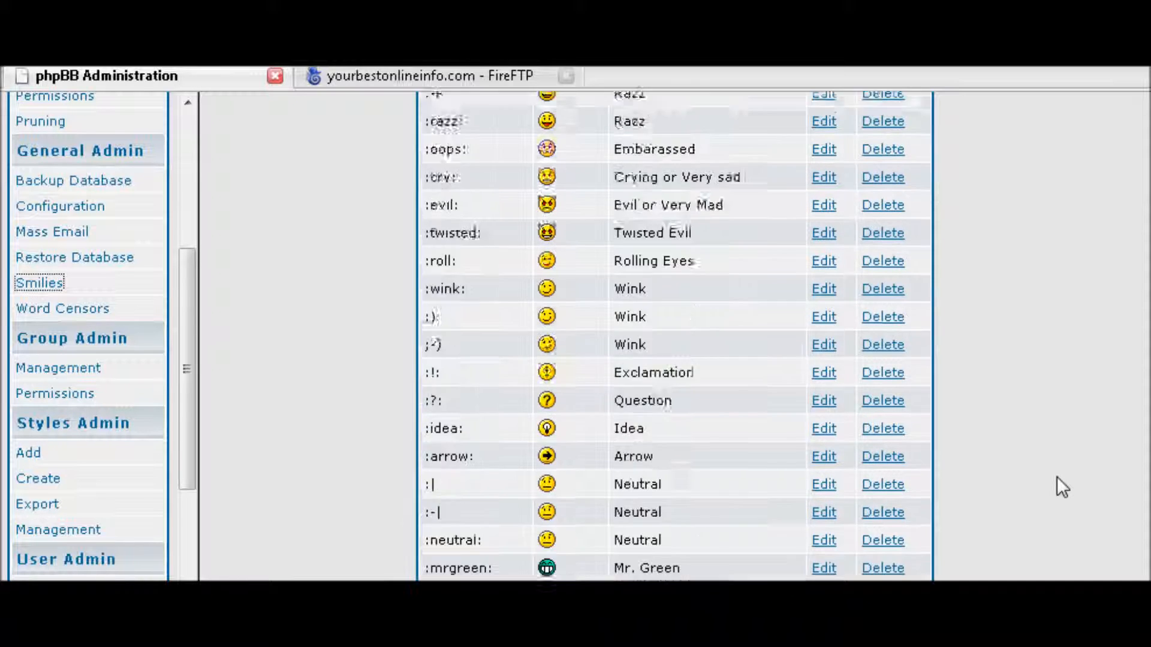
{"action": "scroll", "coordinate": [159, 367], "scroll_direction": "down", "scroll_amount": 3}
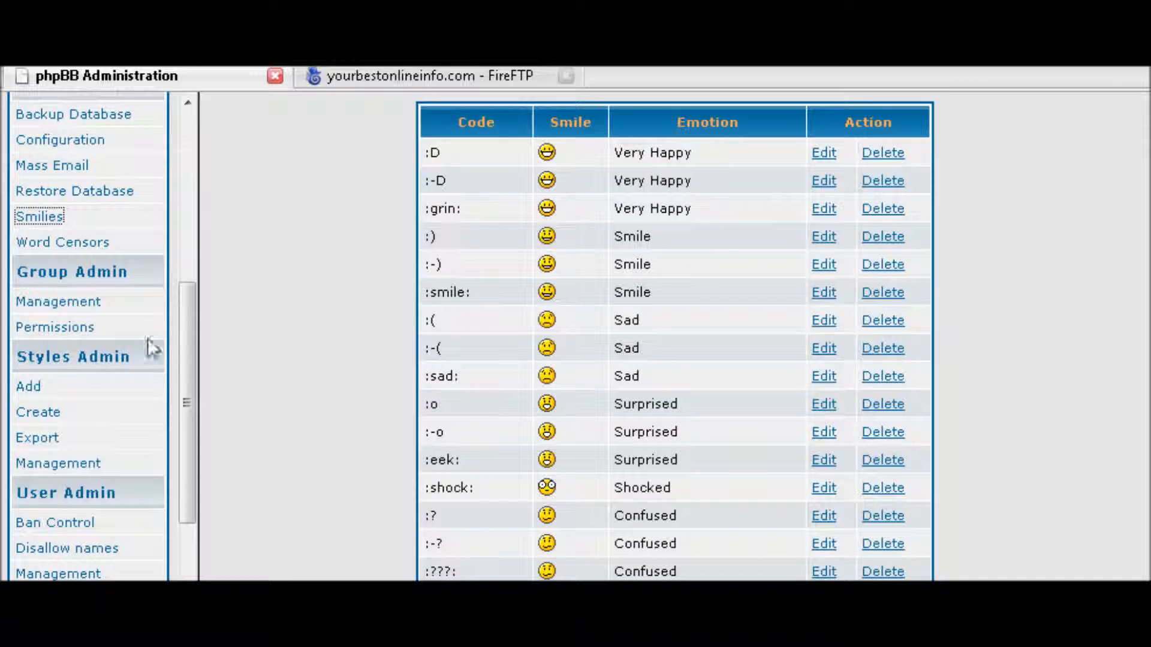
{"action": "left_click", "coordinate": [84, 243]}
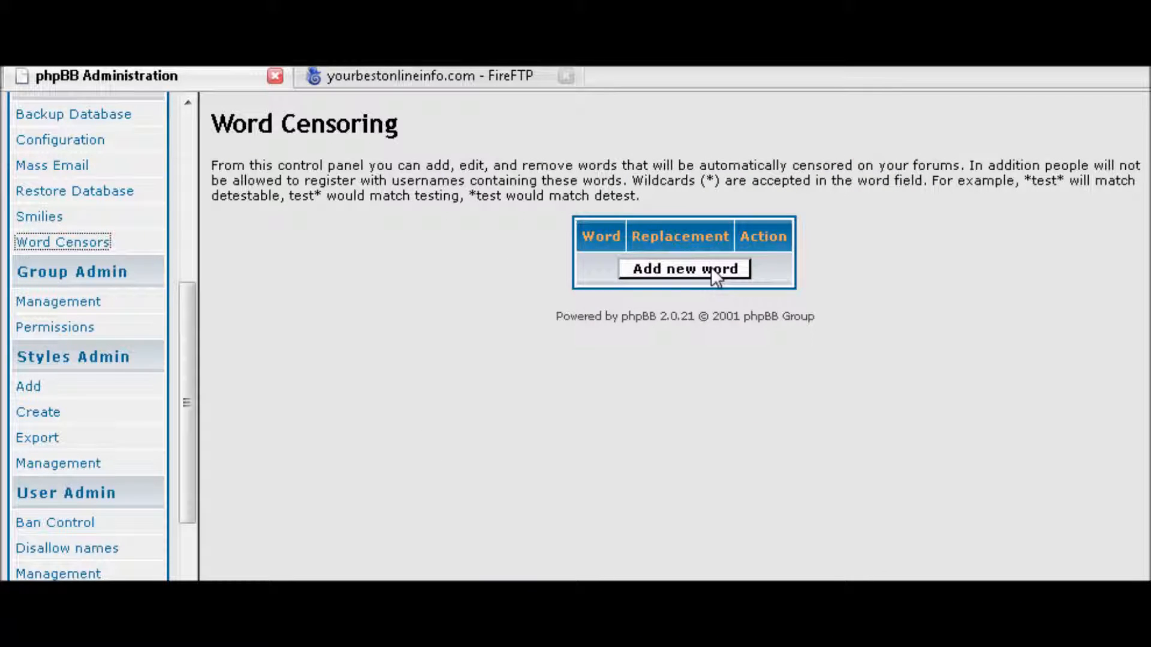
Examine the Ban Control options for usernames, IP addresses and email addresses, and review the disallowed usernames page
{"action": "scroll", "coordinate": [161, 318], "scroll_direction": "down", "scroll_amount": 3}
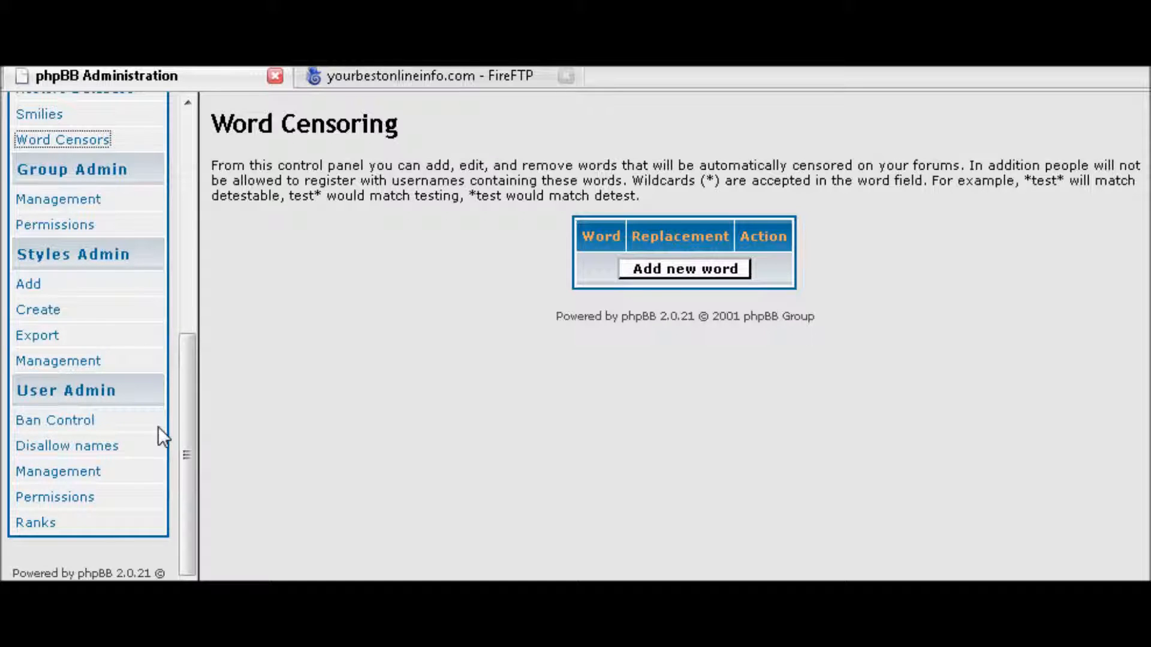
{"action": "left_click", "coordinate": [36, 421]}
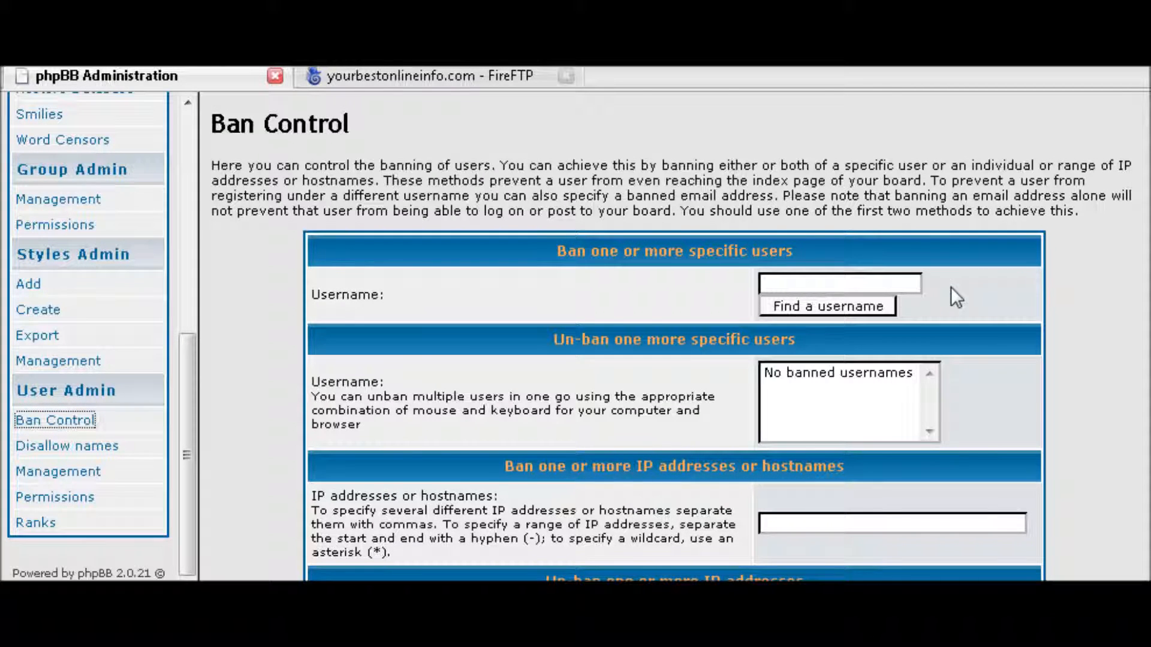
{"action": "scroll", "coordinate": [998, 292], "scroll_direction": "down", "scroll_amount": 2}
{"action": "scroll", "coordinate": [999, 294], "scroll_direction": "down", "scroll_amount": 4}
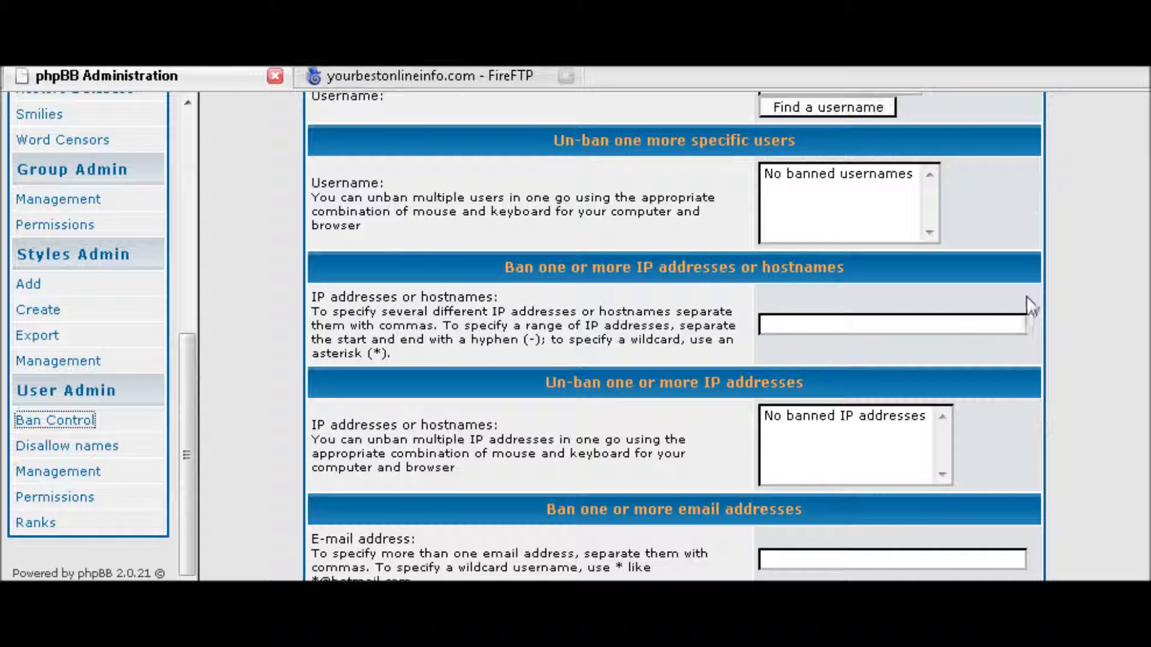
{"action": "scroll", "coordinate": [445, 277], "scroll_direction": "down", "scroll_amount": 4}
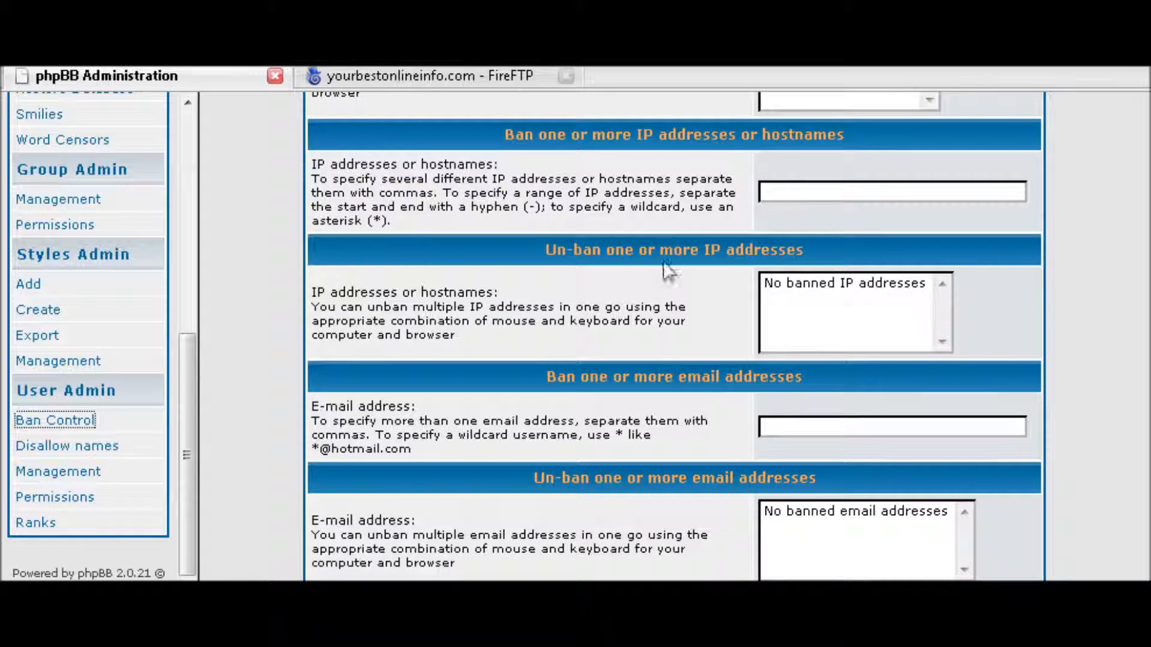
{"action": "scroll", "coordinate": [628, 310], "scroll_direction": "down", "scroll_amount": 4}
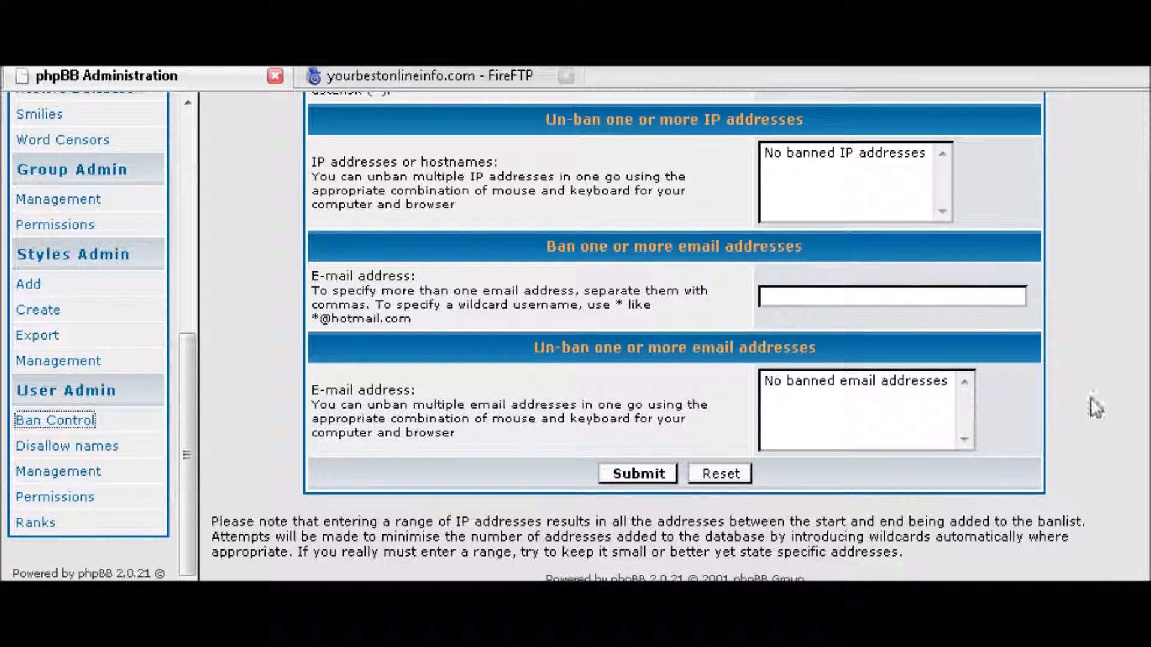
{"action": "scroll", "coordinate": [1019, 395], "scroll_direction": "up", "scroll_amount": 10}
{"action": "scroll", "coordinate": [1061, 390], "scroll_direction": "down", "scroll_amount": 6}
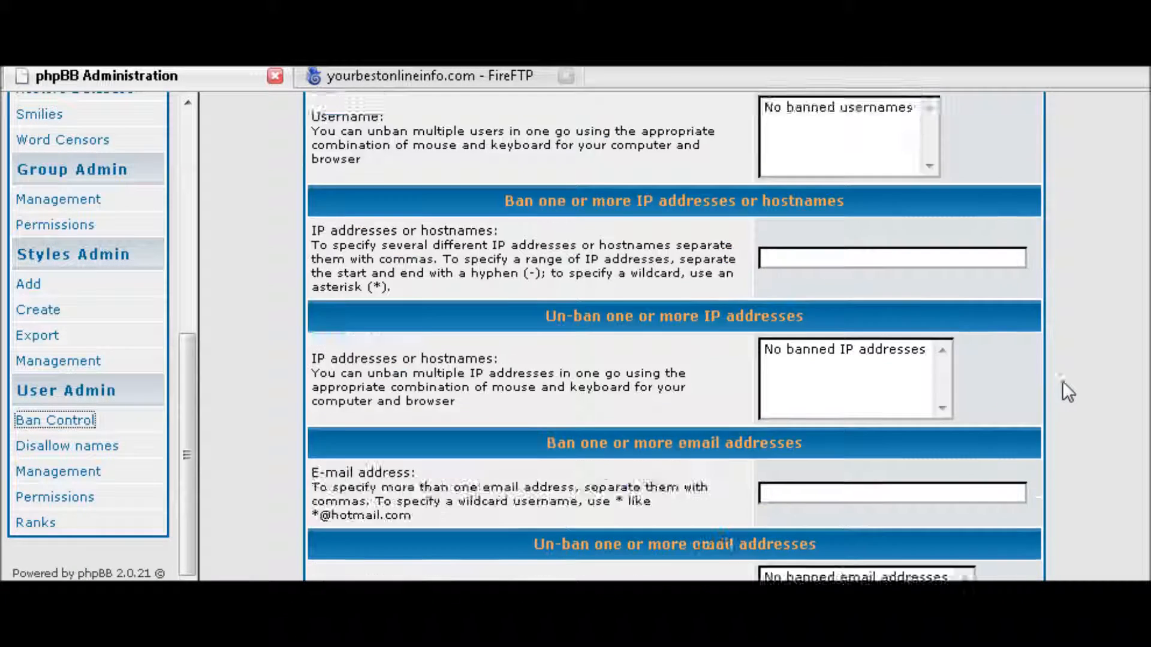
{"action": "scroll", "coordinate": [1063, 390], "scroll_direction": "down", "scroll_amount": 3}
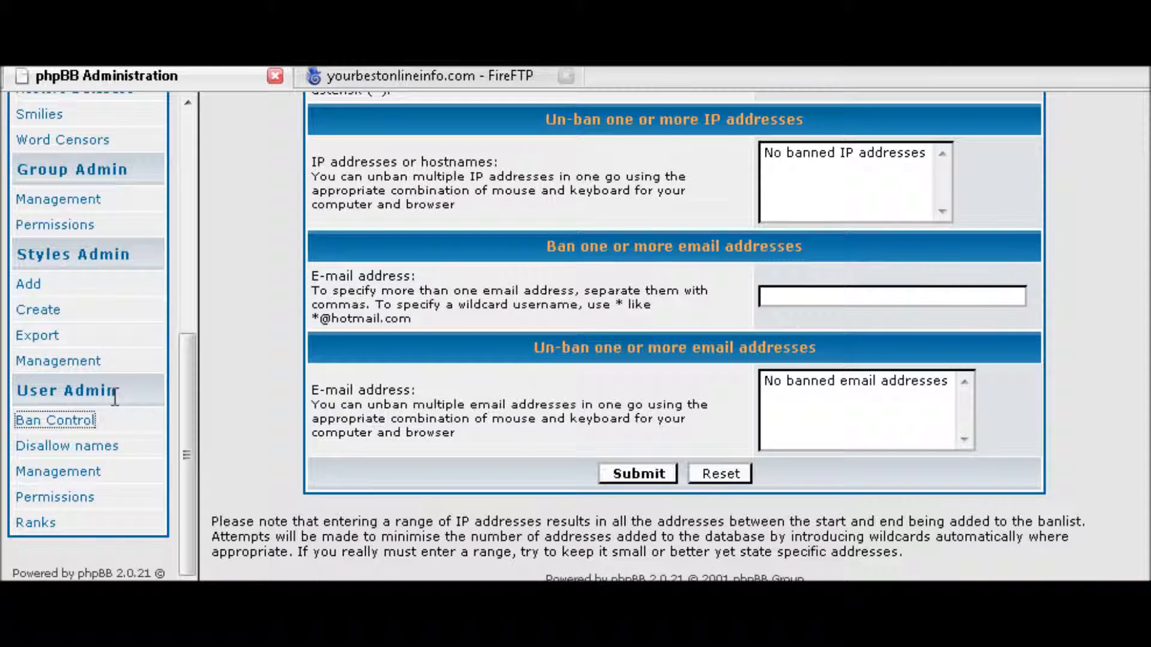
{"action": "left_click", "coordinate": [81, 448]}
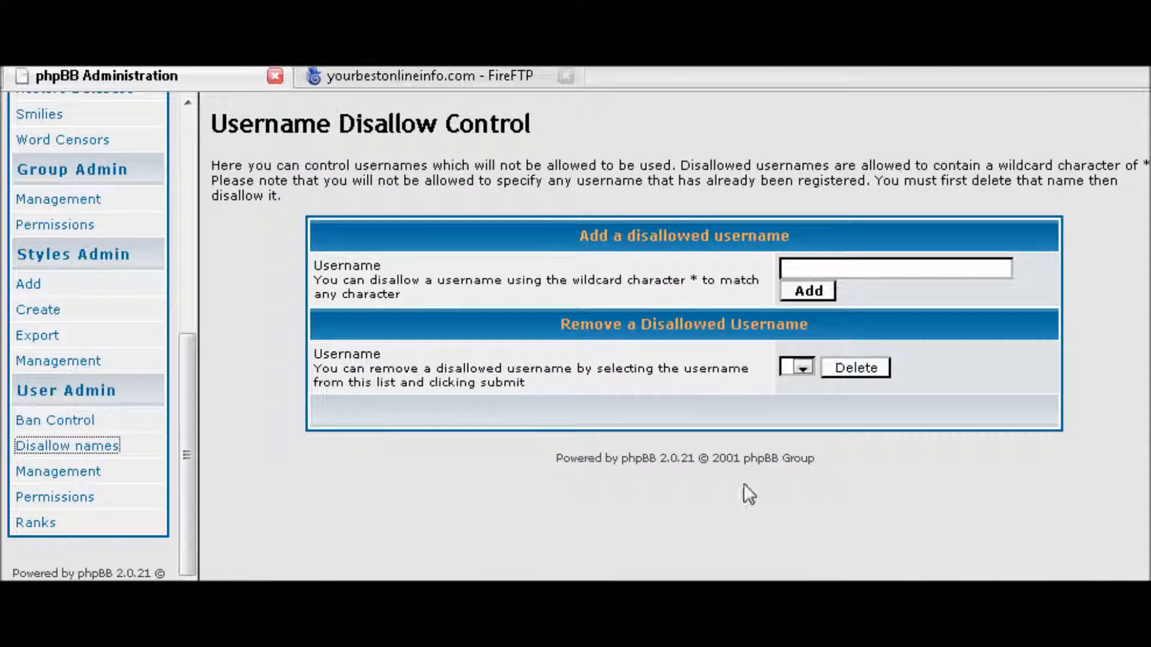
{"action": "left_click", "coordinate": [640, 480]}
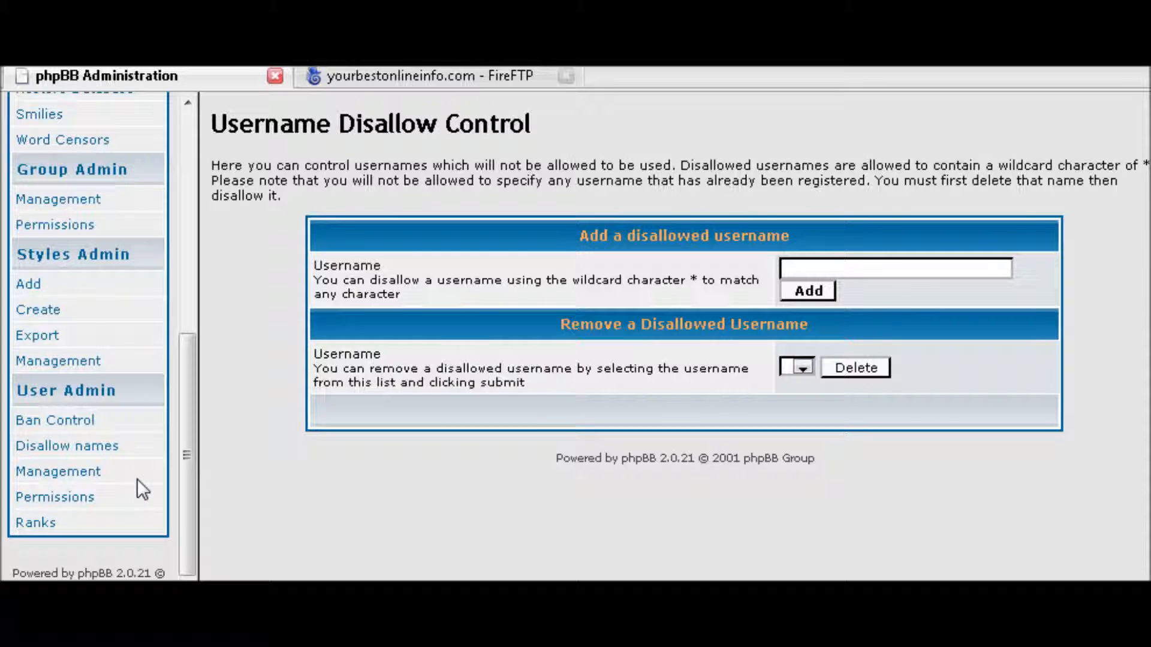
Add a special rank titled Super Star with 150 minimum posts and return to the Rank Administration list
{"action": "left_click", "coordinate": [36, 523]}
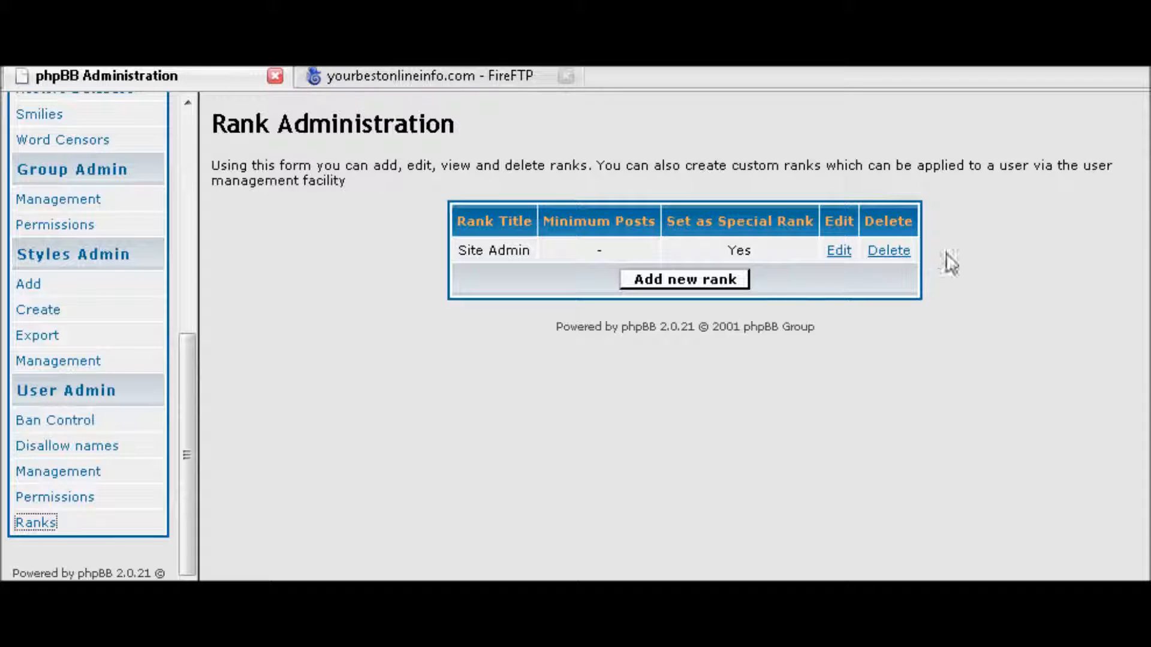
{"action": "left_click", "coordinate": [704, 288]}
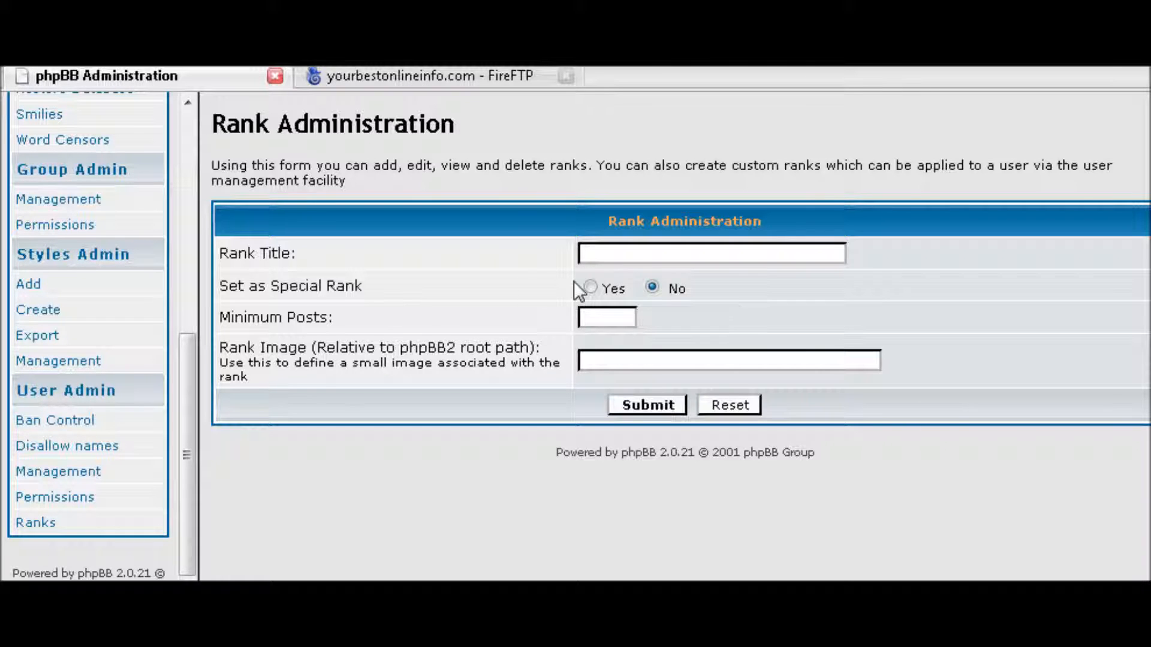
{"action": "left_click", "coordinate": [612, 253]}
{"action": "type", "text": "Super Star"}
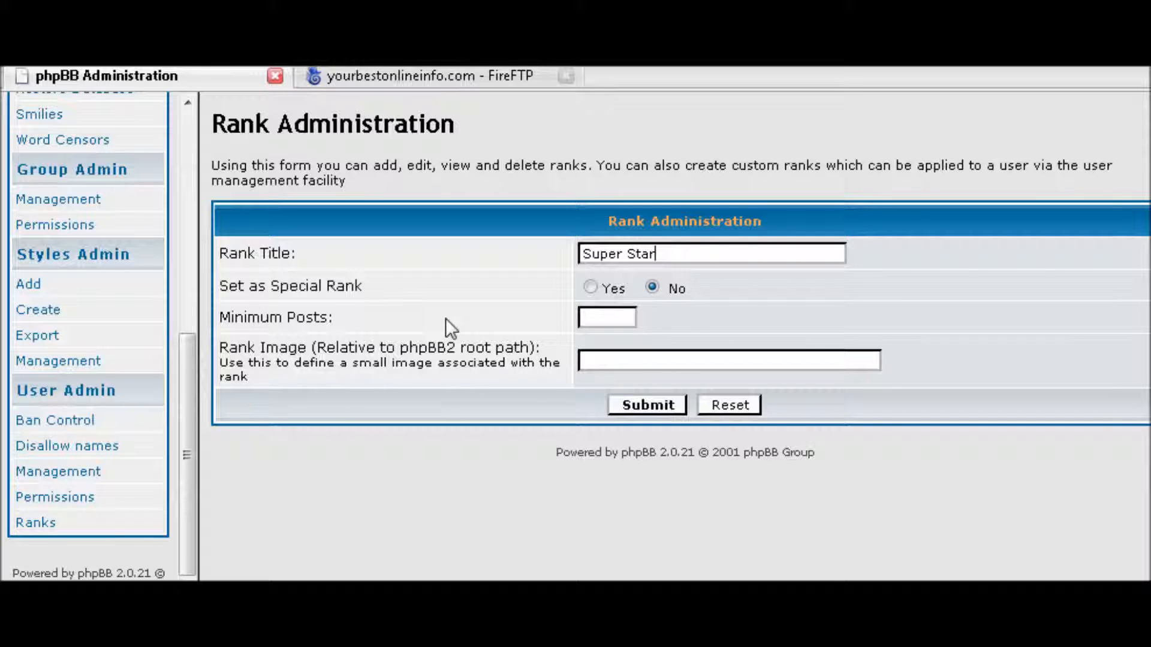
{"action": "left_click", "coordinate": [589, 288]}
{"action": "left_click", "coordinate": [602, 318]}
{"action": "type", "text": "150"}
{"action": "left_click", "coordinate": [663, 357]}
{"action": "left_click", "coordinate": [647, 405]}
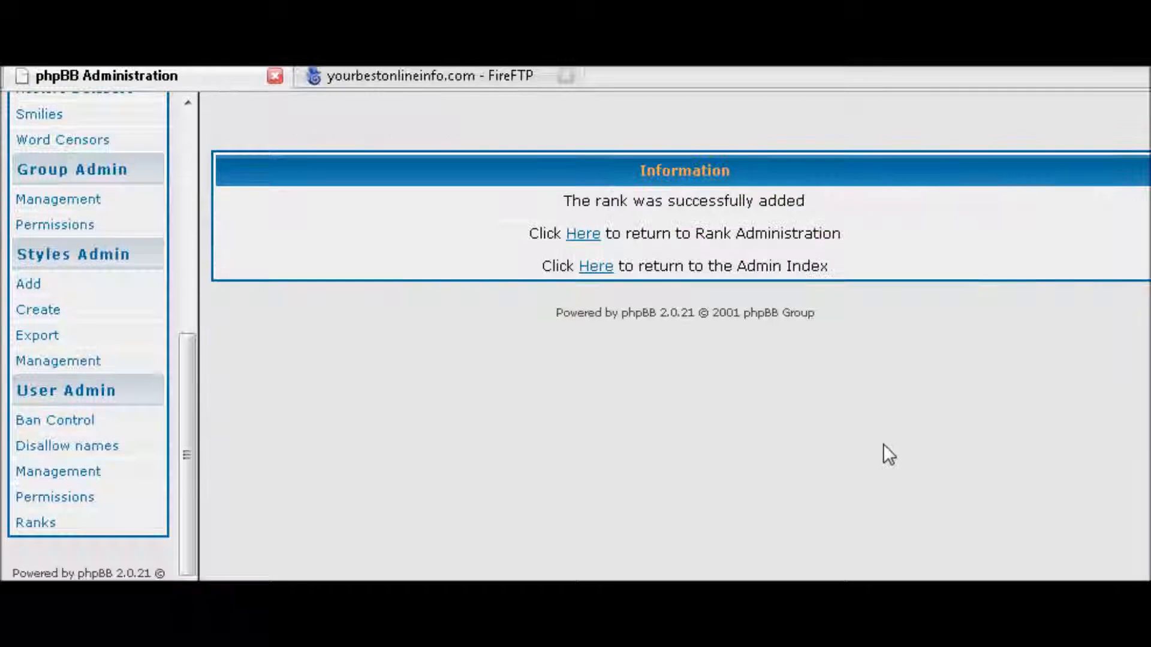
{"action": "left_click", "coordinate": [586, 235]}
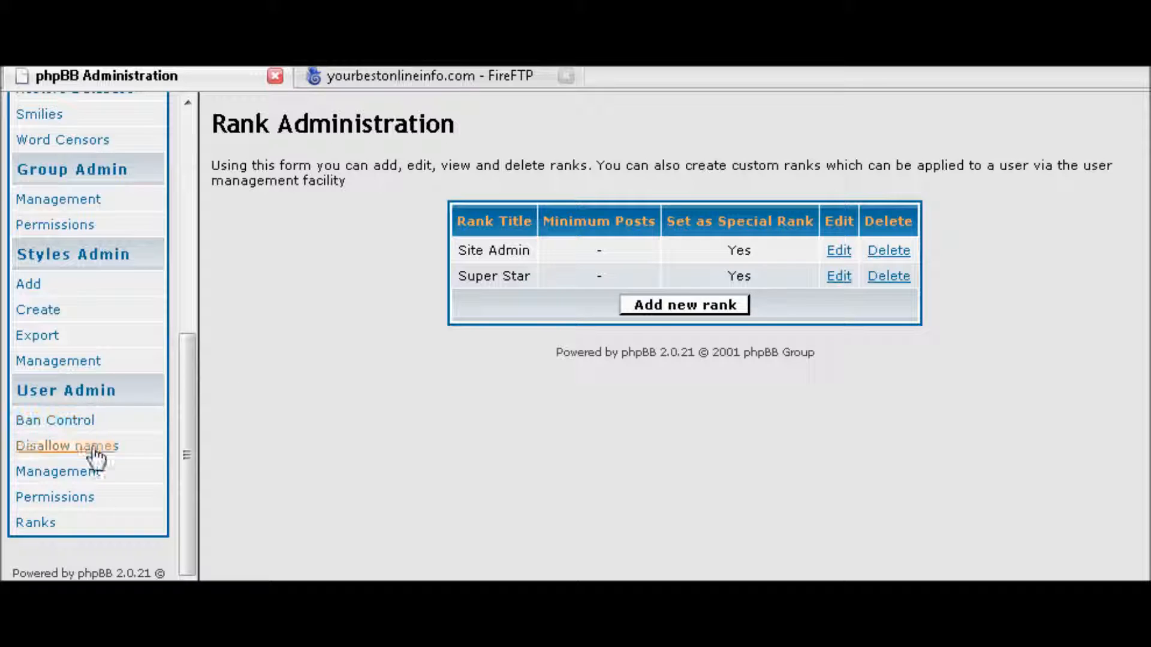
{"action": "scroll", "coordinate": [114, 491], "scroll_direction": "up", "scroll_amount": 10}
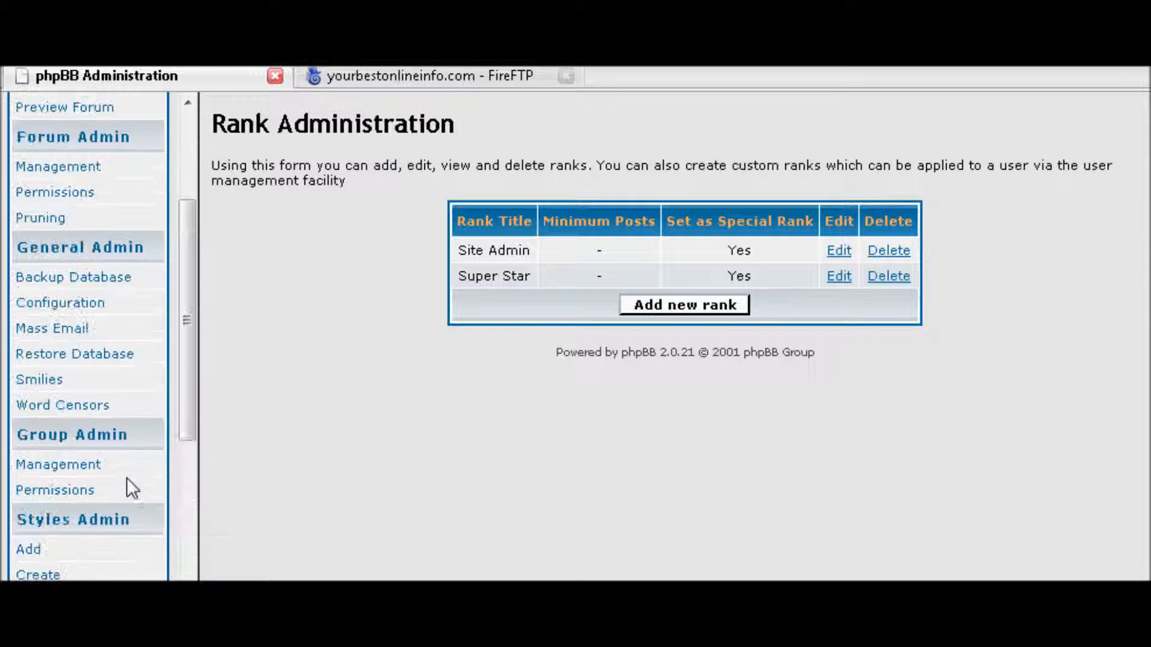